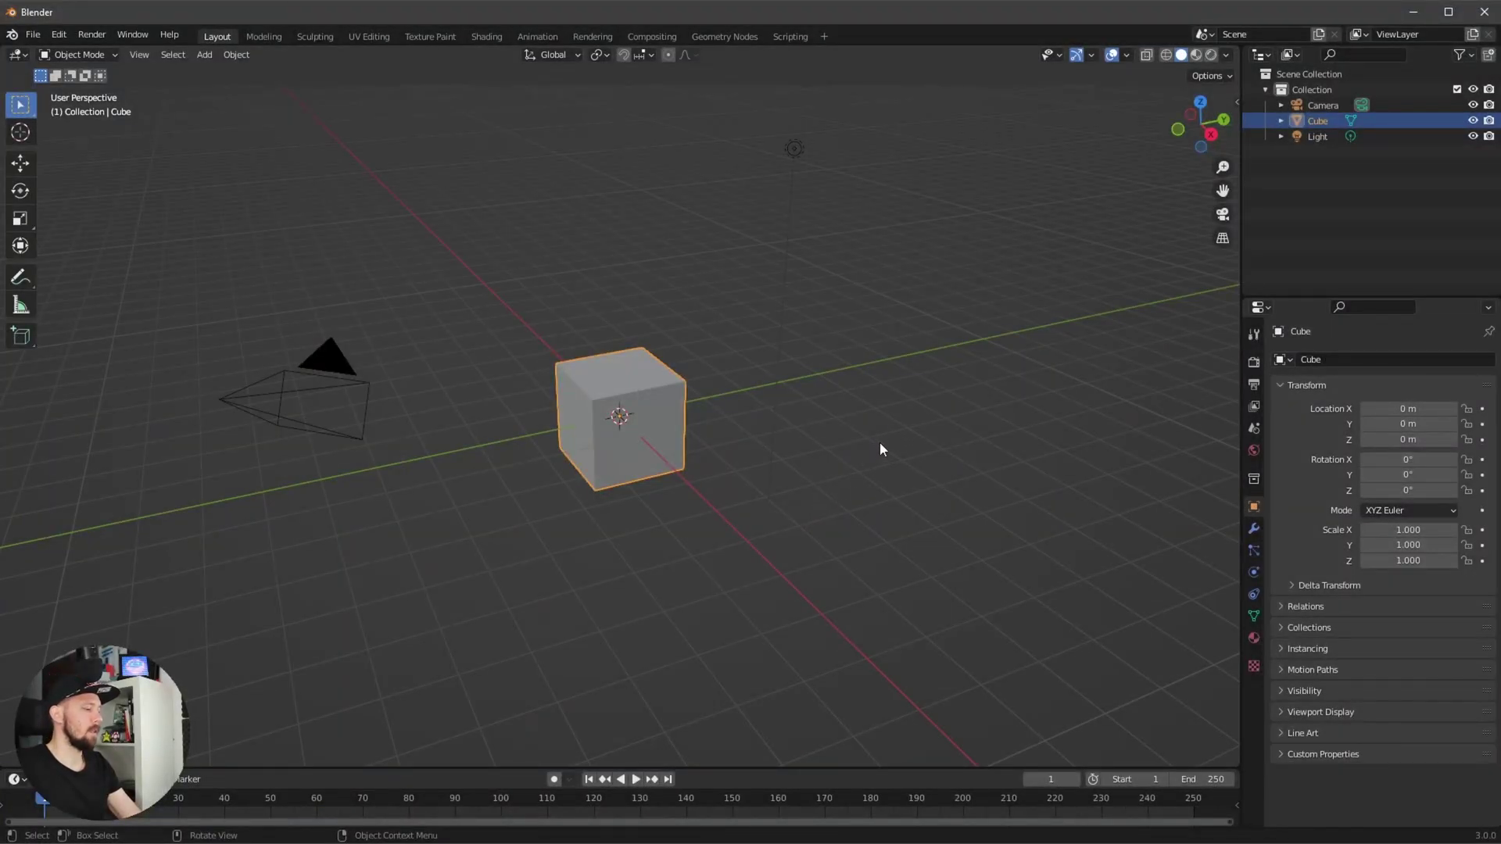
# Select the default cube, switch to the Geometry Nodes workspace and create a new geometry node tree on it.
pyautogui.click(766, 496)
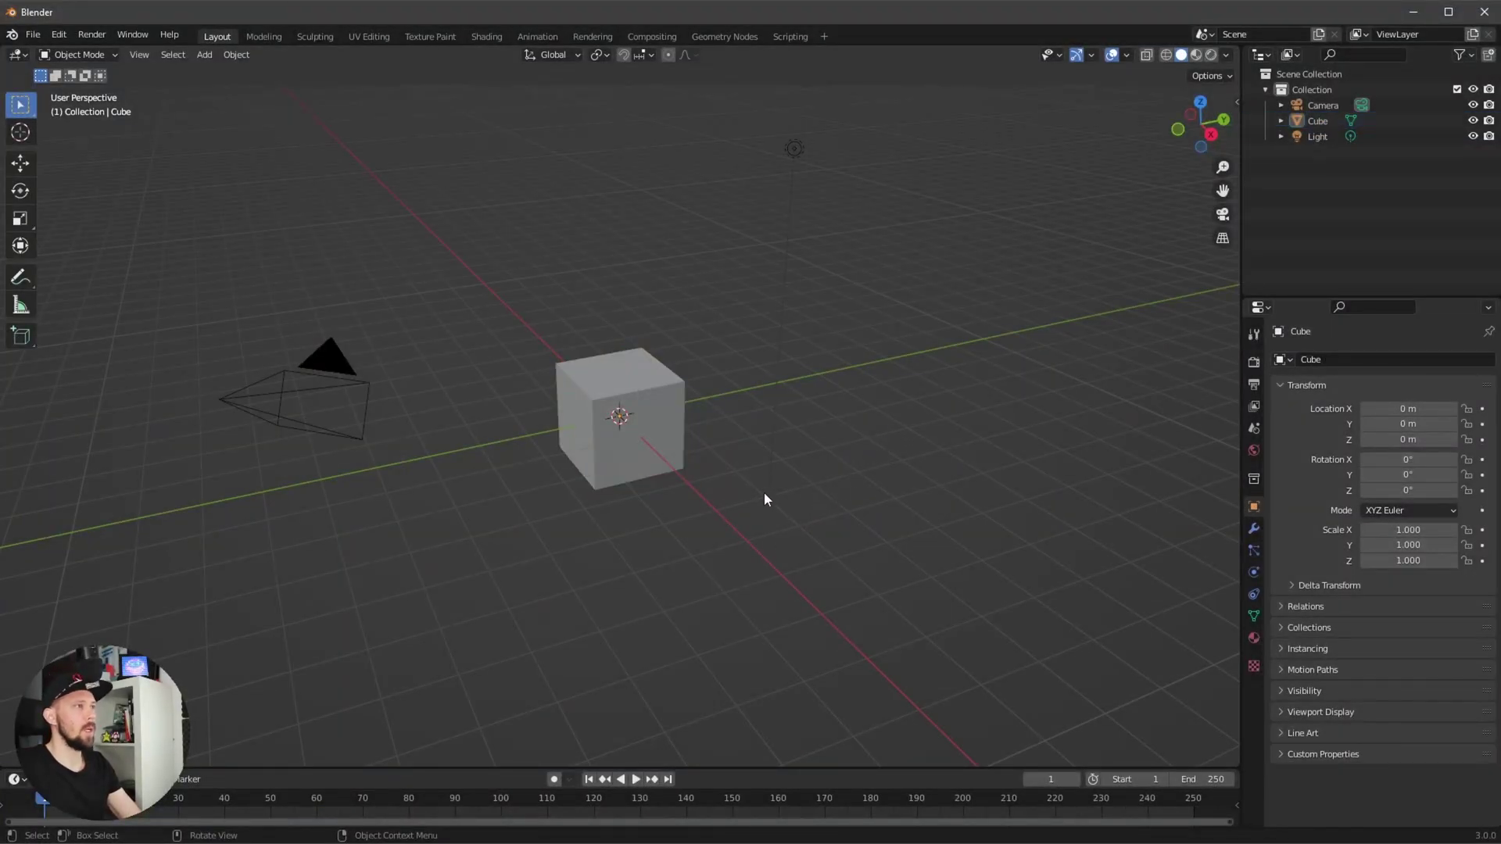
pyautogui.click(643, 449)
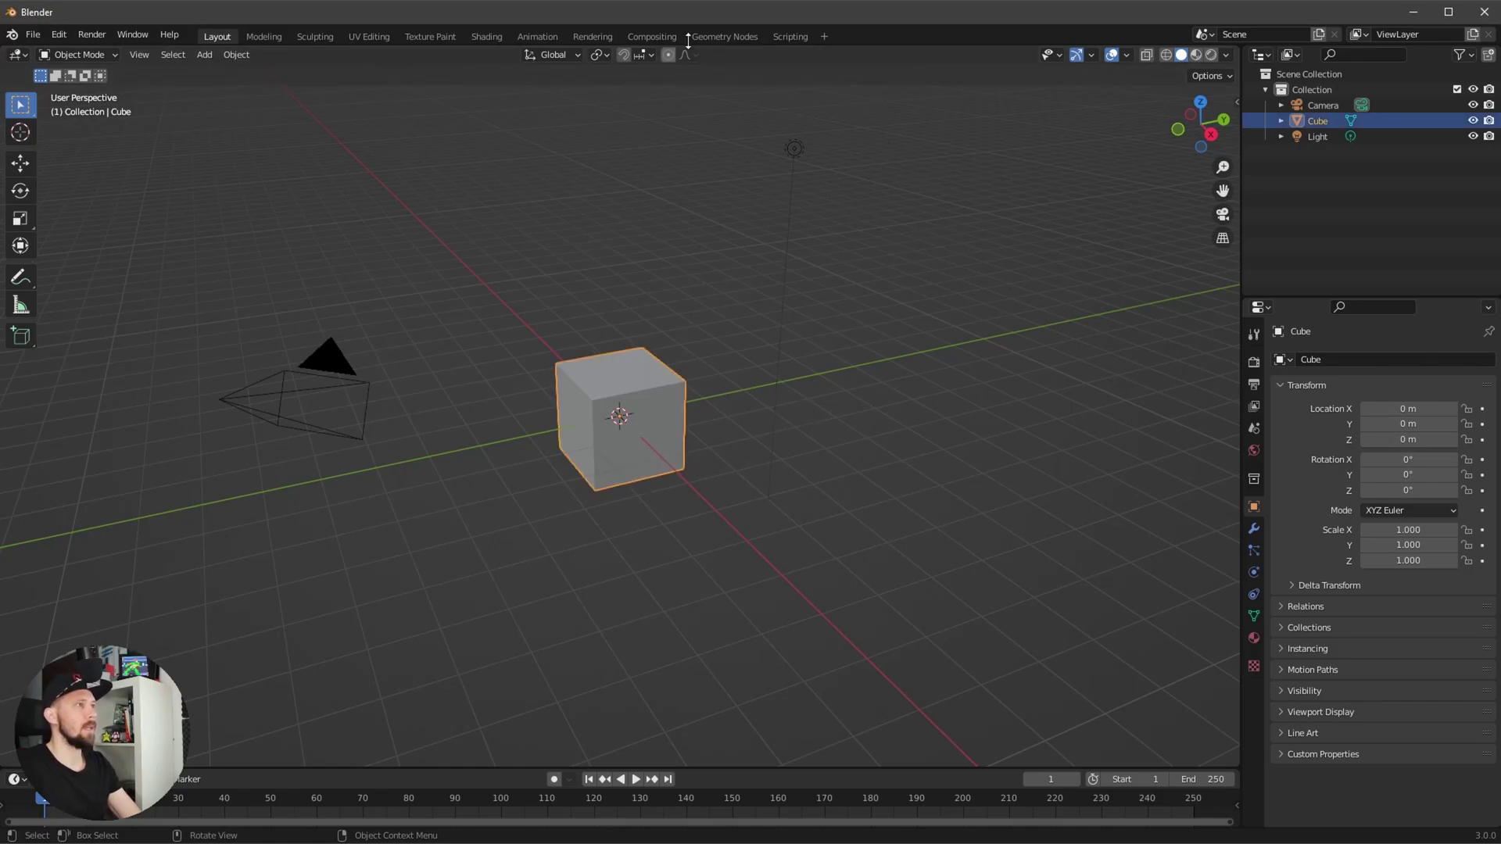
pyautogui.click(725, 36)
pyautogui.click(609, 467)
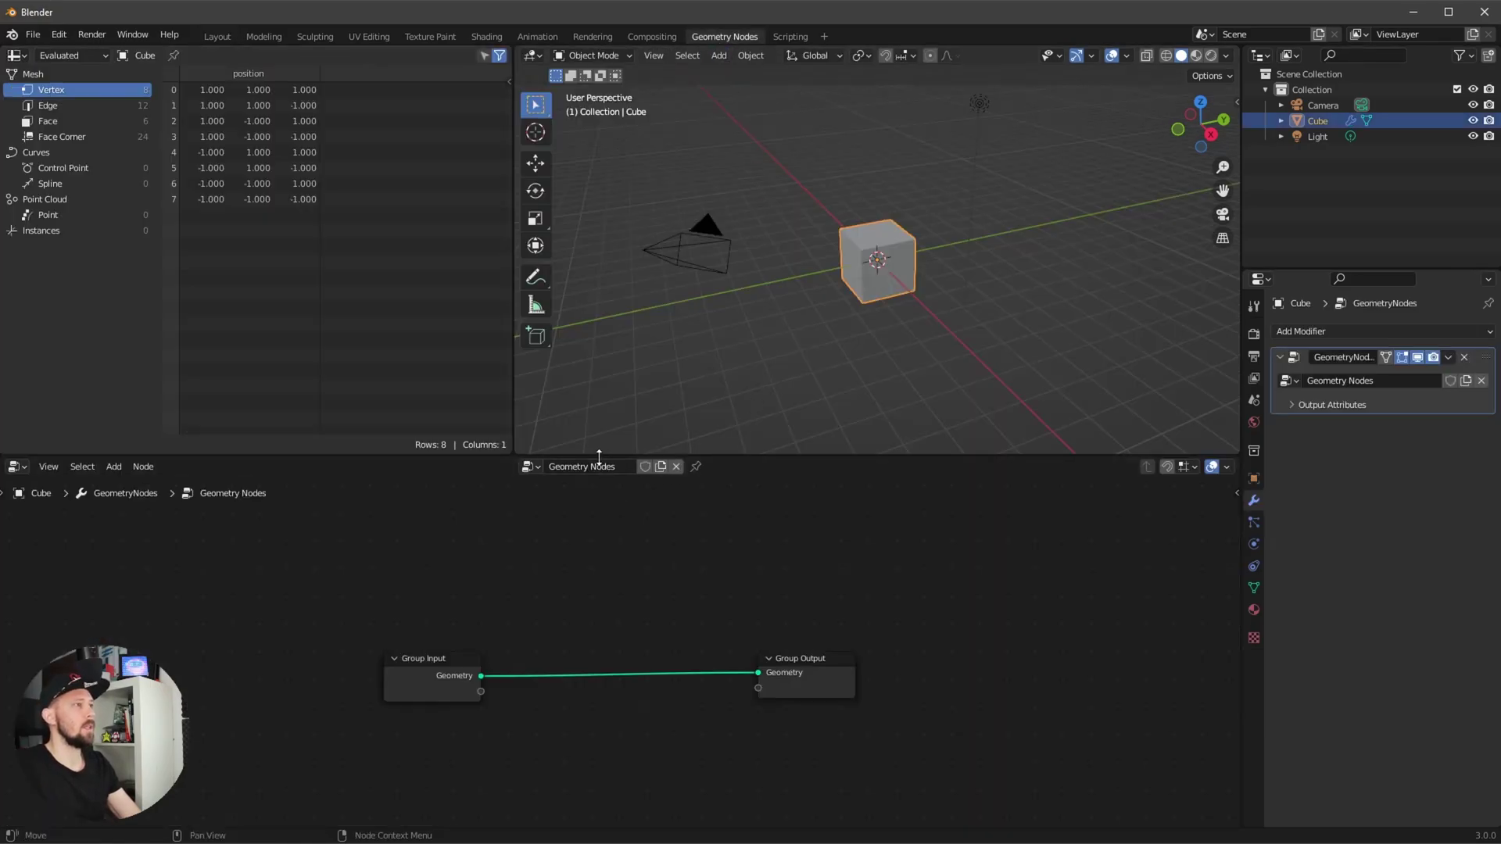
# Rename the node tree as GN_cubes.
pyautogui.doubleClick(589, 470)
pyautogui.hotkey('ctrl', 'a')
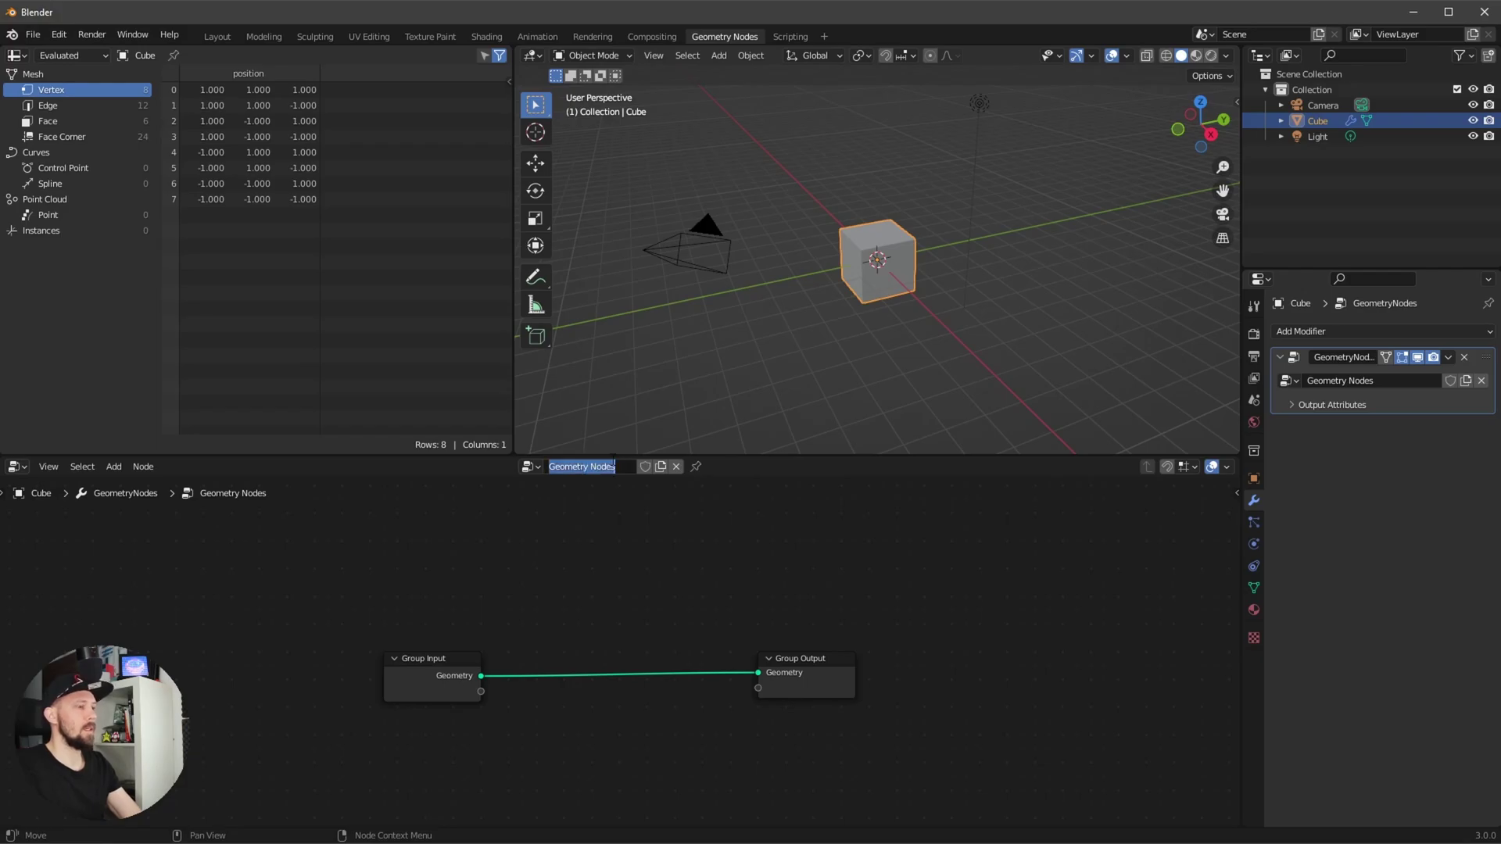
pyautogui.write('GN_cube')
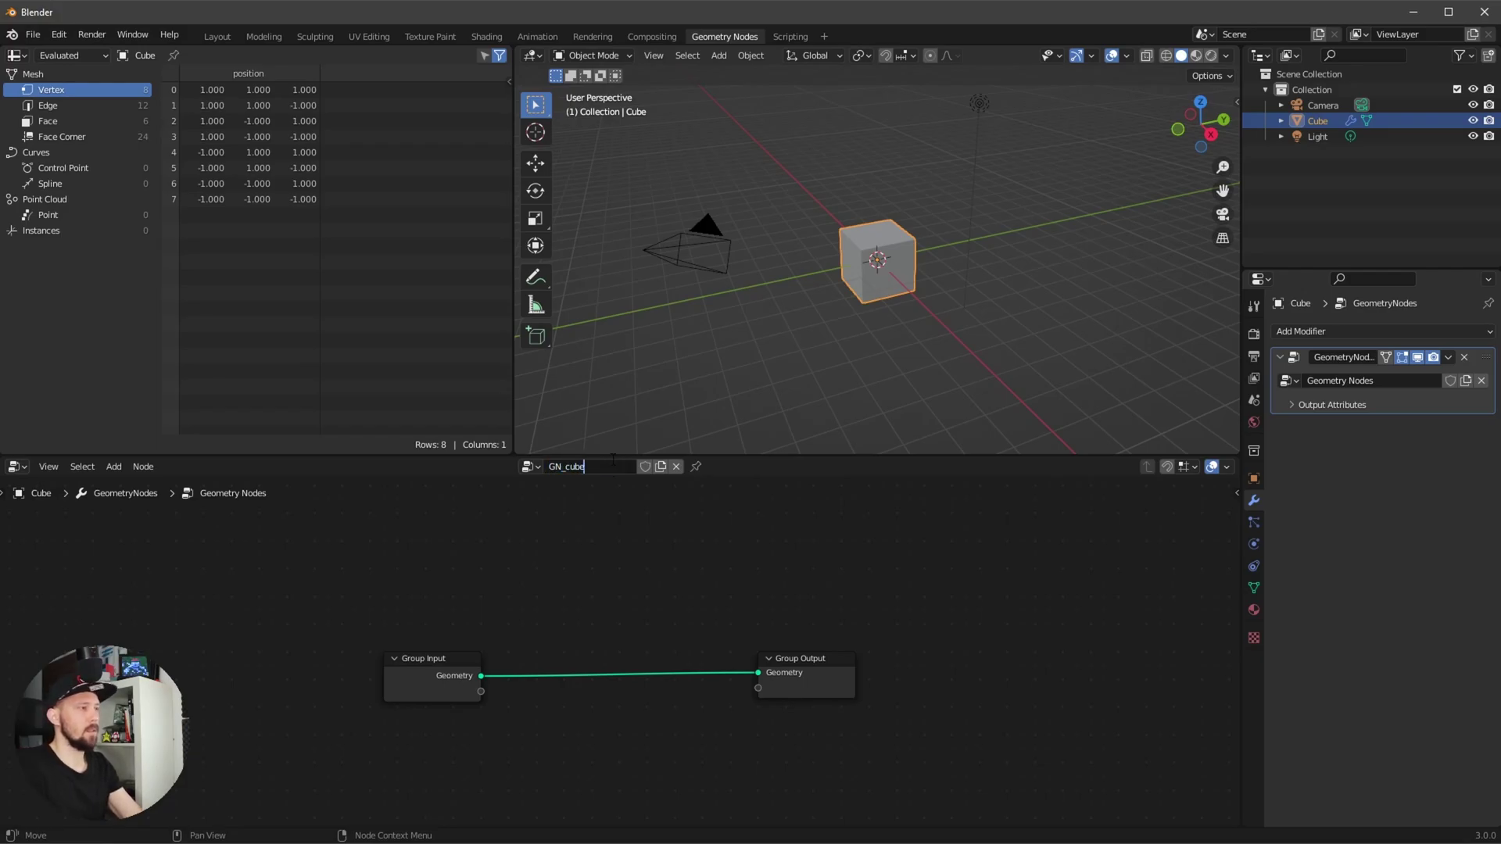
pyautogui.write('s')
pyautogui.press('Return')
# Disconnect Group Input from Group Output, spread them apart, and add a Grid node above the space between them.
pyautogui.moveTo(516, 636)
pyautogui.keyDown('ctrl'); pyautogui.mouseDown(button='right')
pyautogui.moveTo(520, 680)
pyautogui.moveTo(509, 630)
pyautogui.mouseUp(button='right'); pyautogui.keyUp('ctrl')
pyautogui.moveTo(427, 660); pyautogui.dragTo(254, 650)
pyautogui.hotkey('shift', 'a')
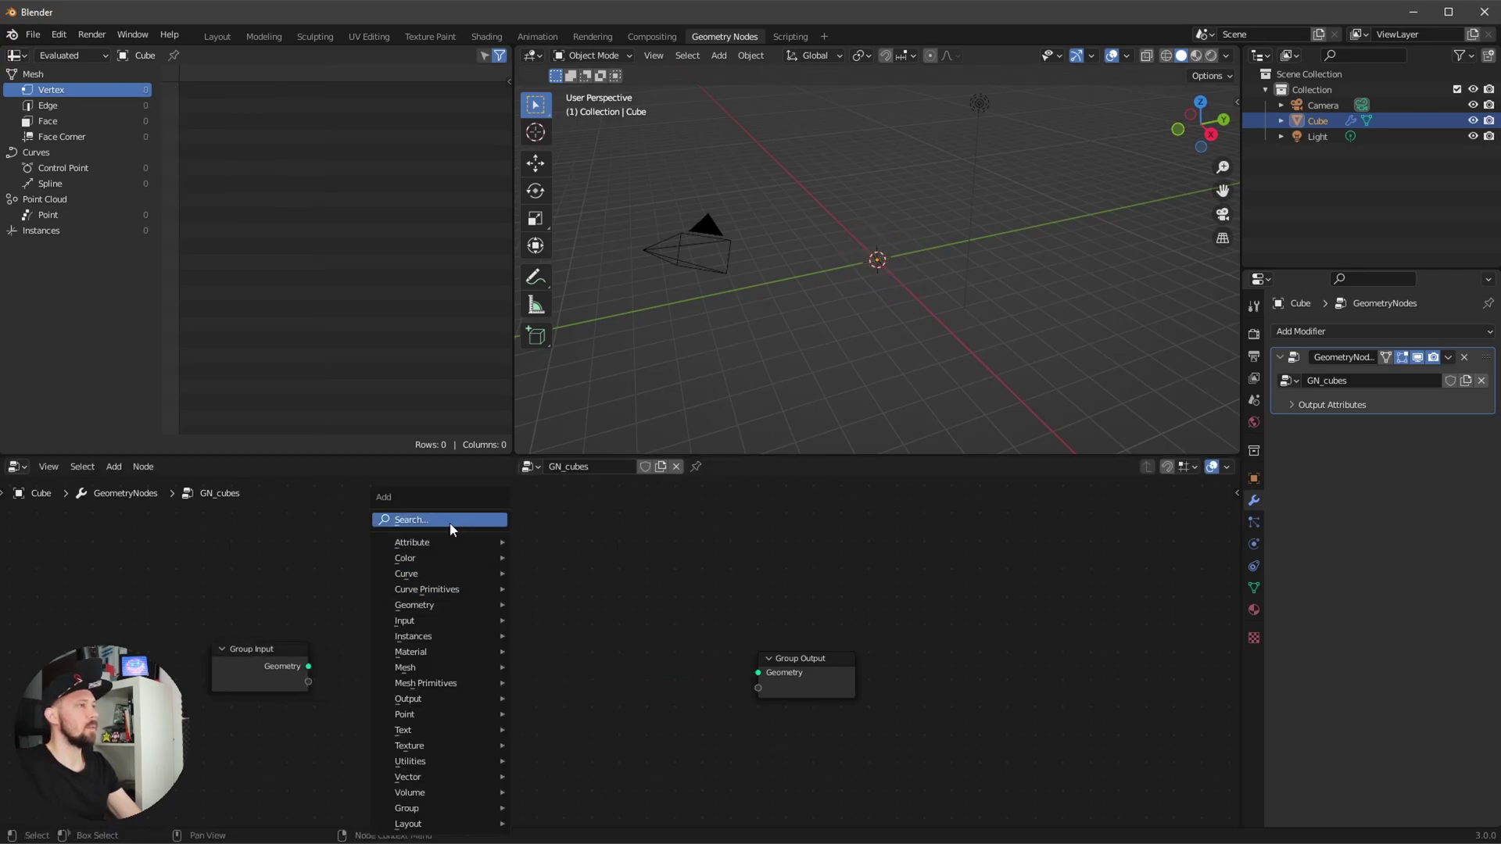
pyautogui.click(453, 522)
pyautogui.write('grid')
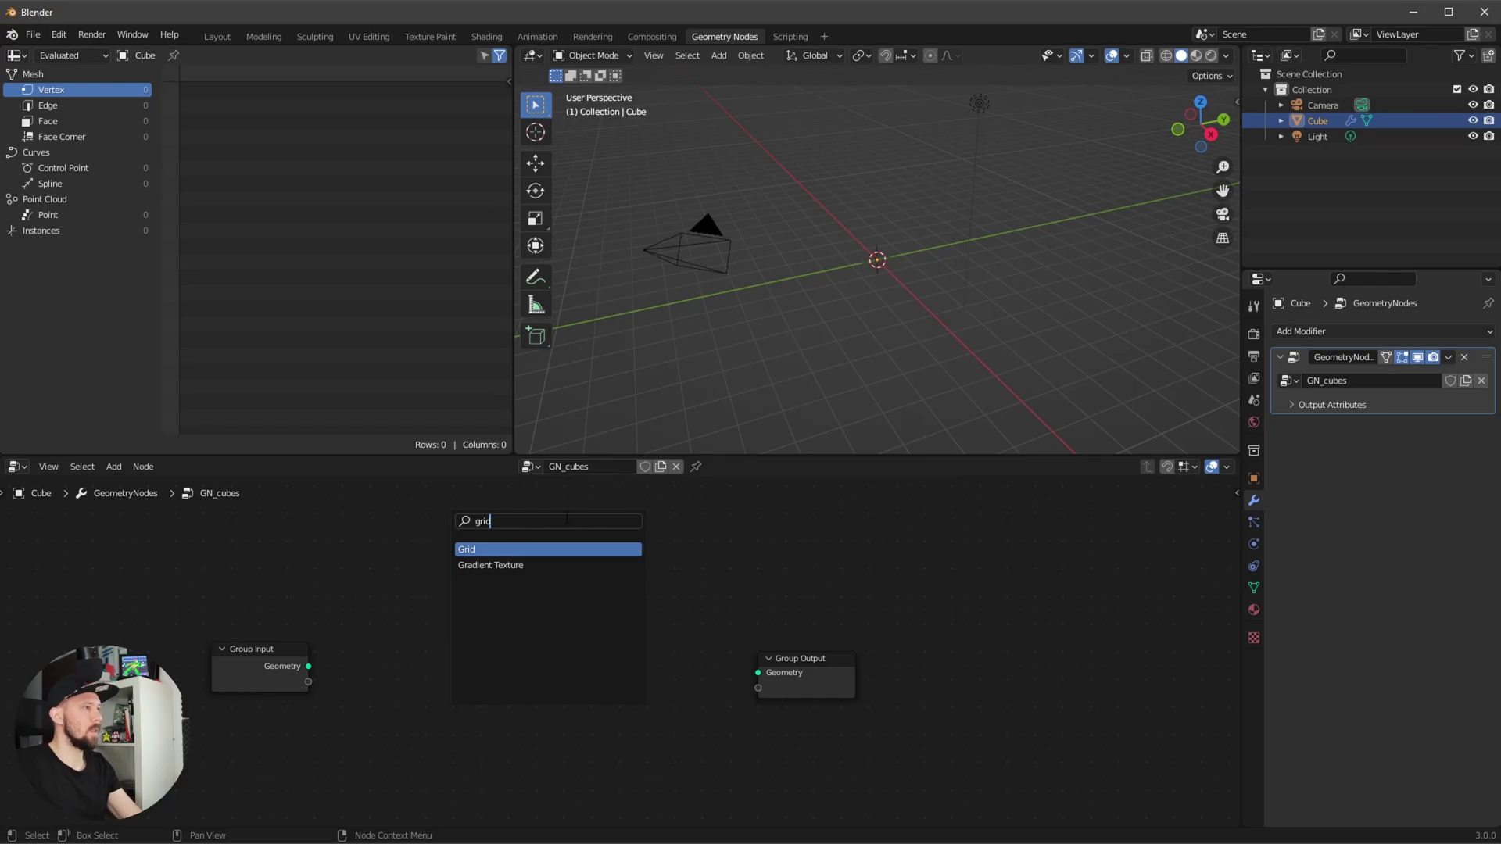
pyautogui.press('Return')
pyautogui.click(540, 542)
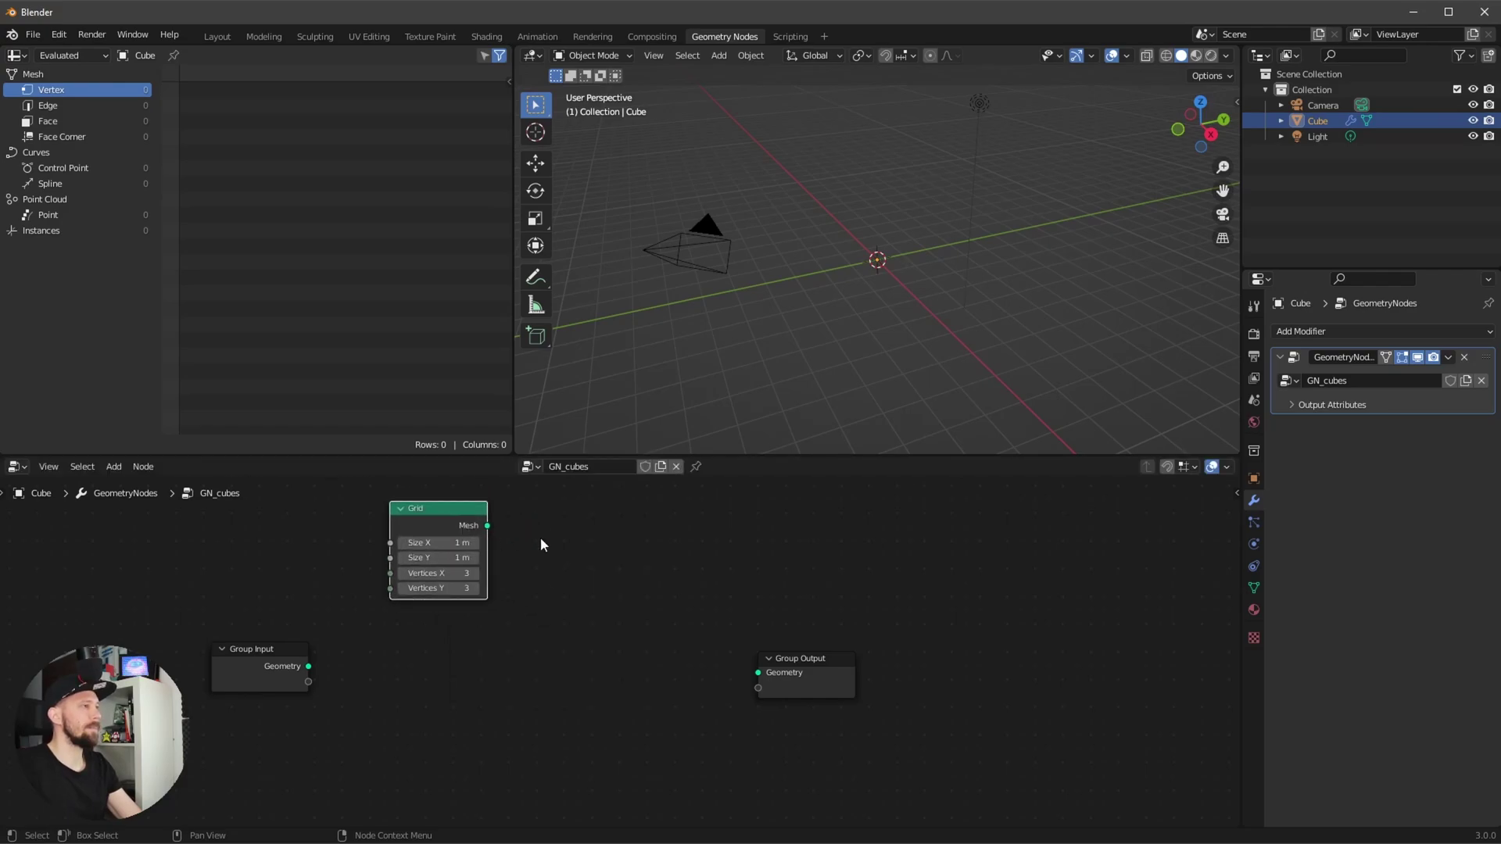
# Add a Cube mesh primitive node below the Grid node.
pyautogui.hotkey('shift', 'a')
pyautogui.click(561, 521)
pyautogui.write('cube')
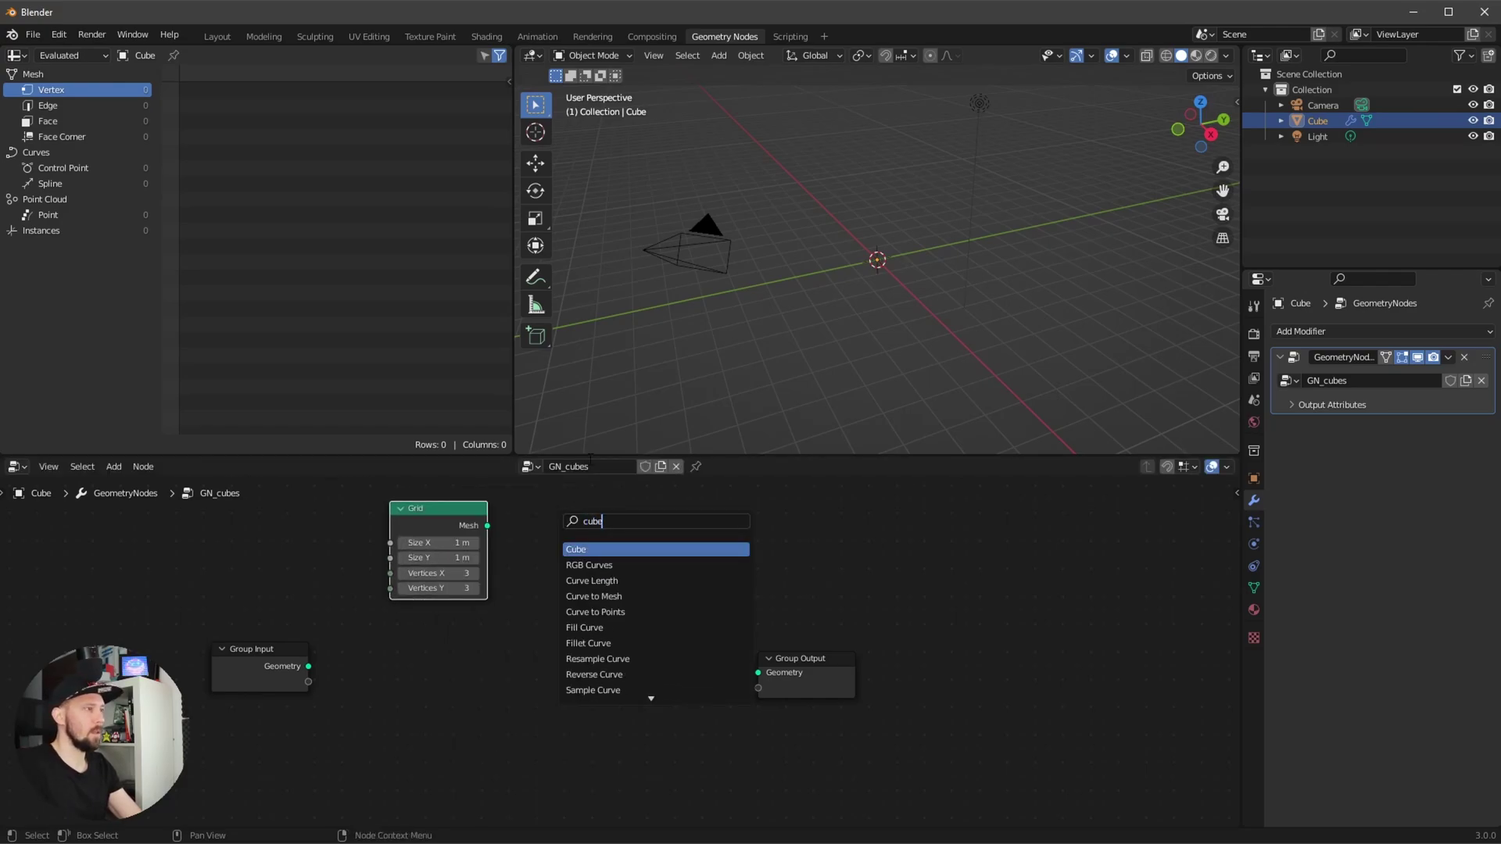
pyautogui.press('Return')
pyautogui.click(540, 688)
# Add an Instance on Points node after the Grid and Cube nodes, and move Cube and Group Output apart to make room.
pyautogui.hotkey('shift', 'a')
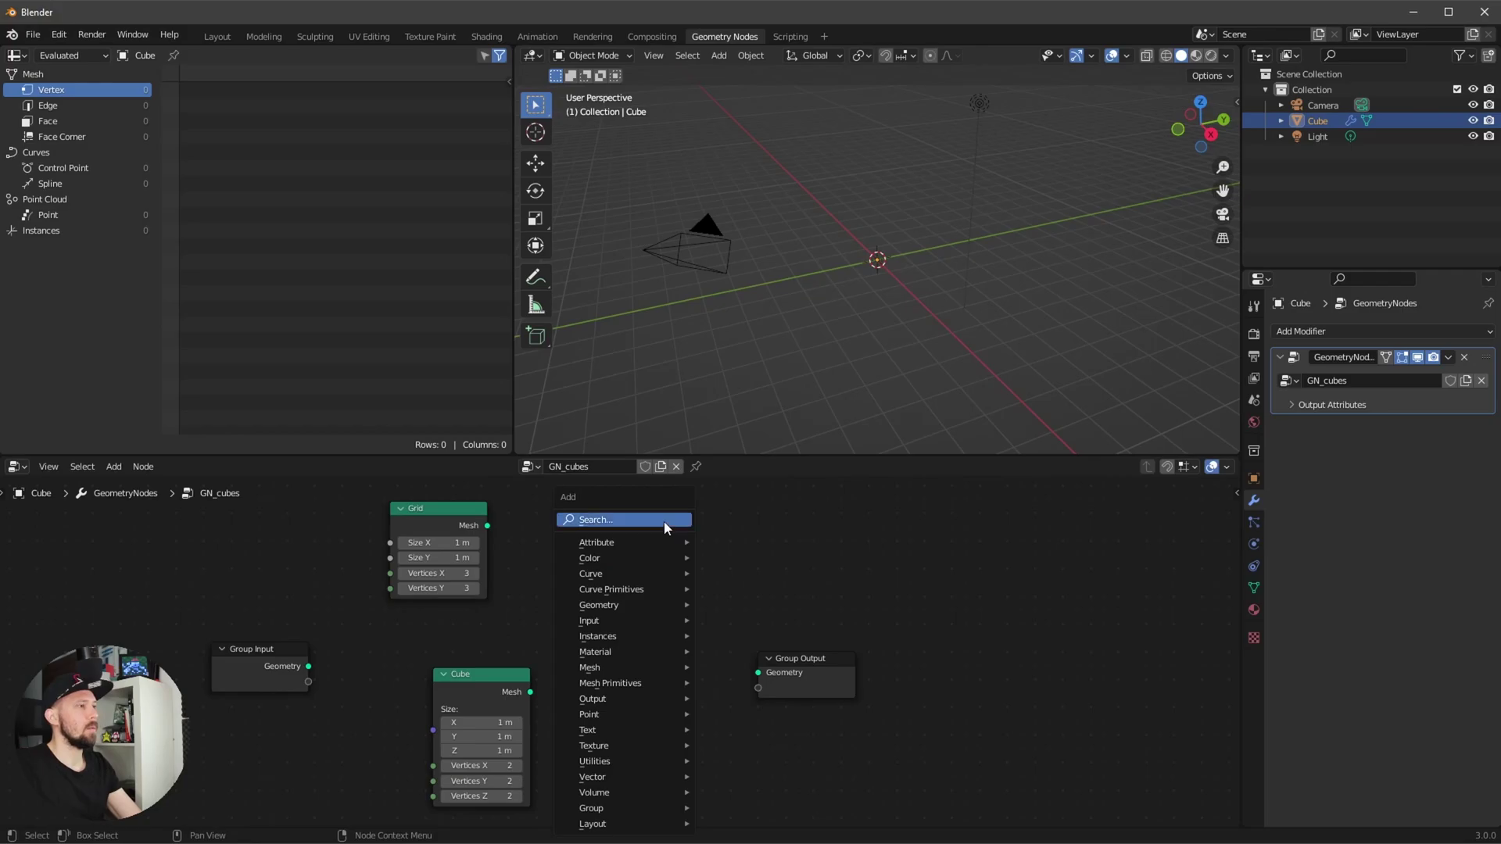
pyautogui.click(692, 549)
pyautogui.write('inst')
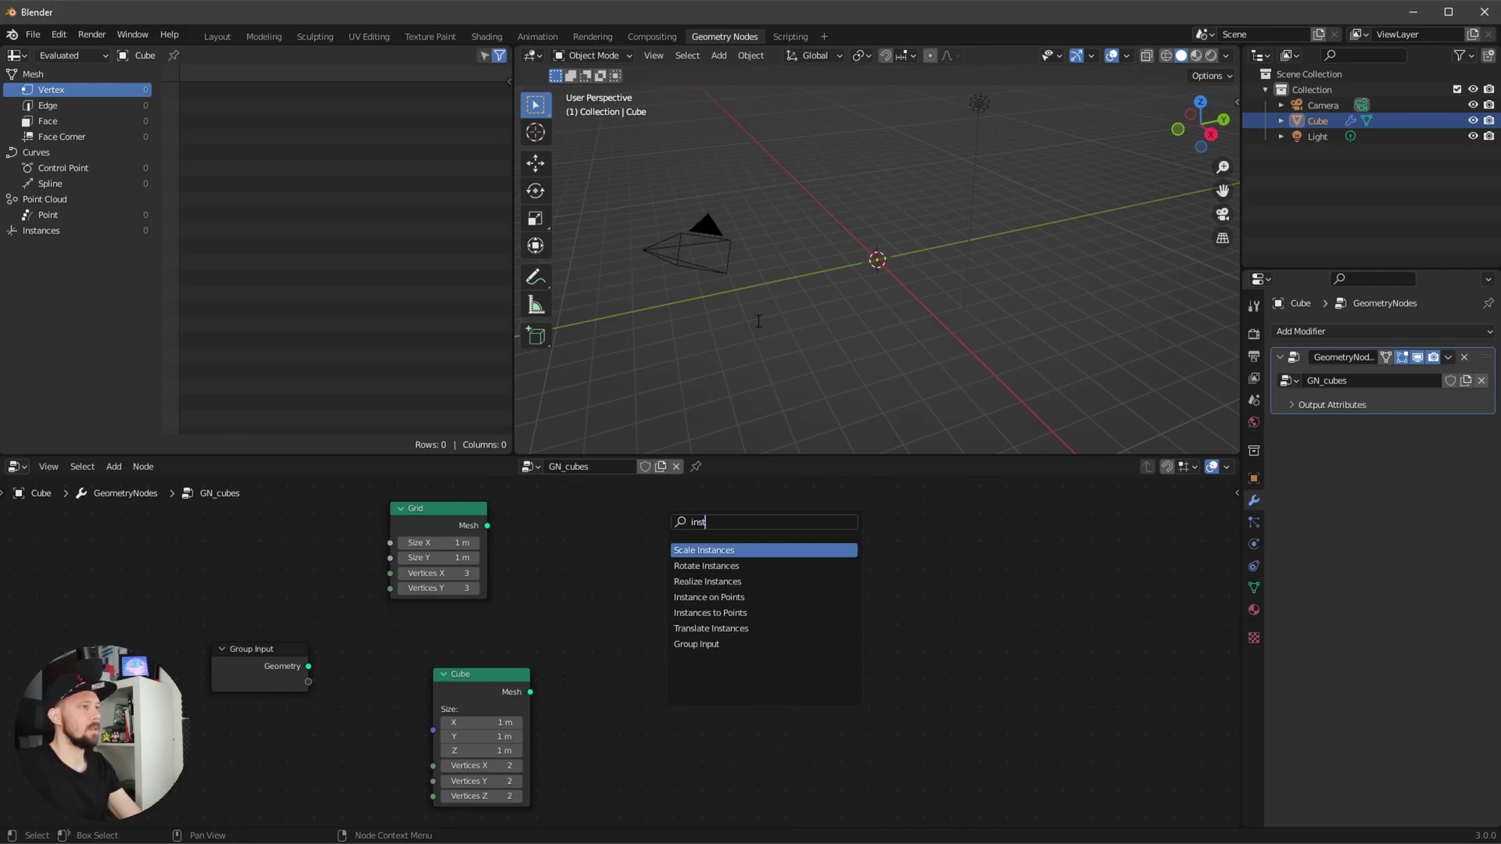
pyautogui.write('ance')
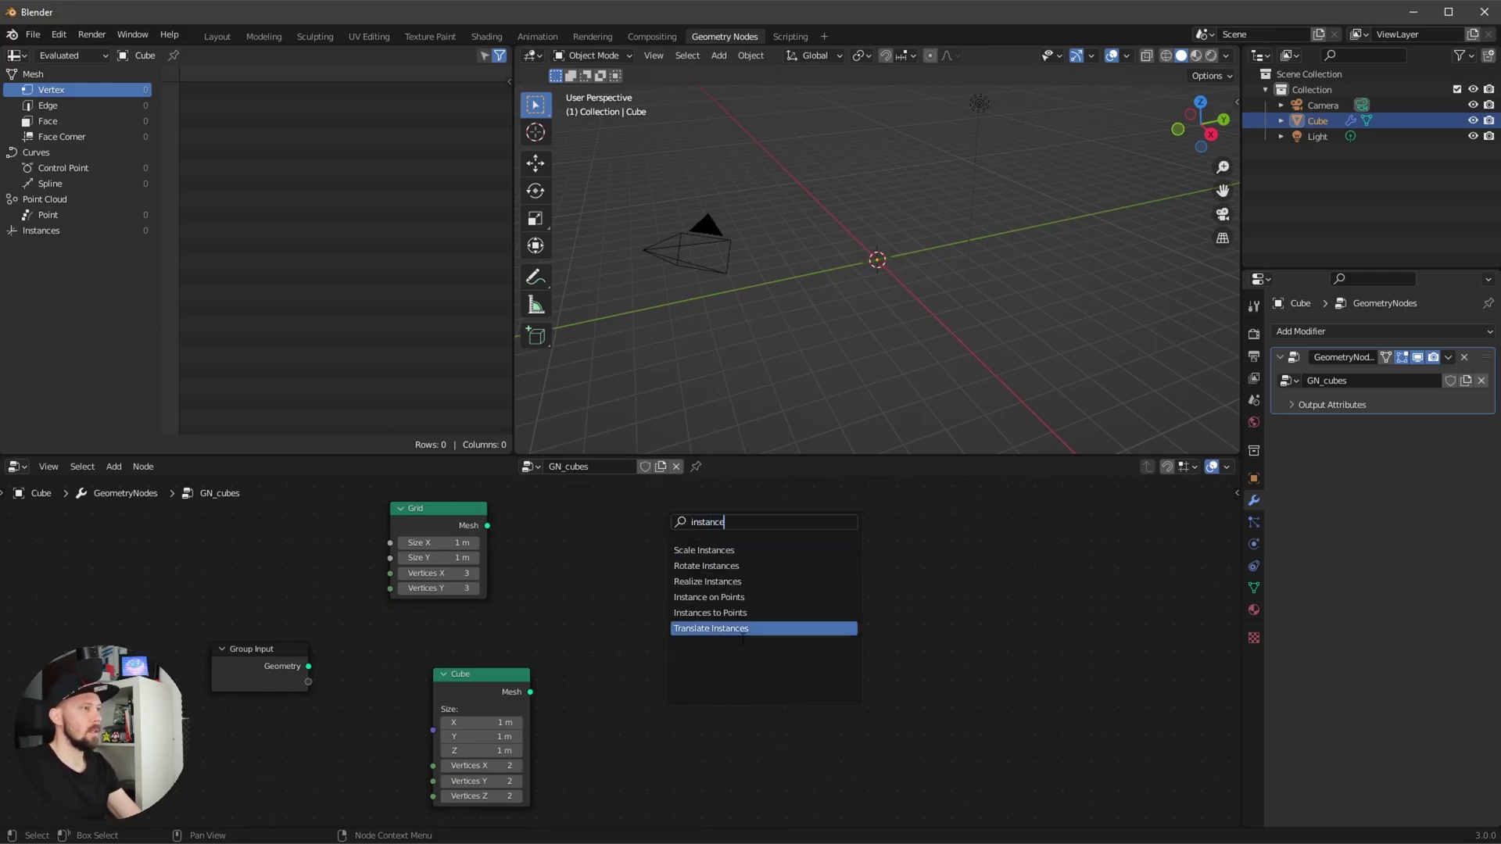
pyautogui.click(761, 596)
pyautogui.click(742, 602)
pyautogui.moveTo(822, 655); pyautogui.dragTo(925, 647)
pyautogui.moveTo(515, 677); pyautogui.dragTo(450, 692)
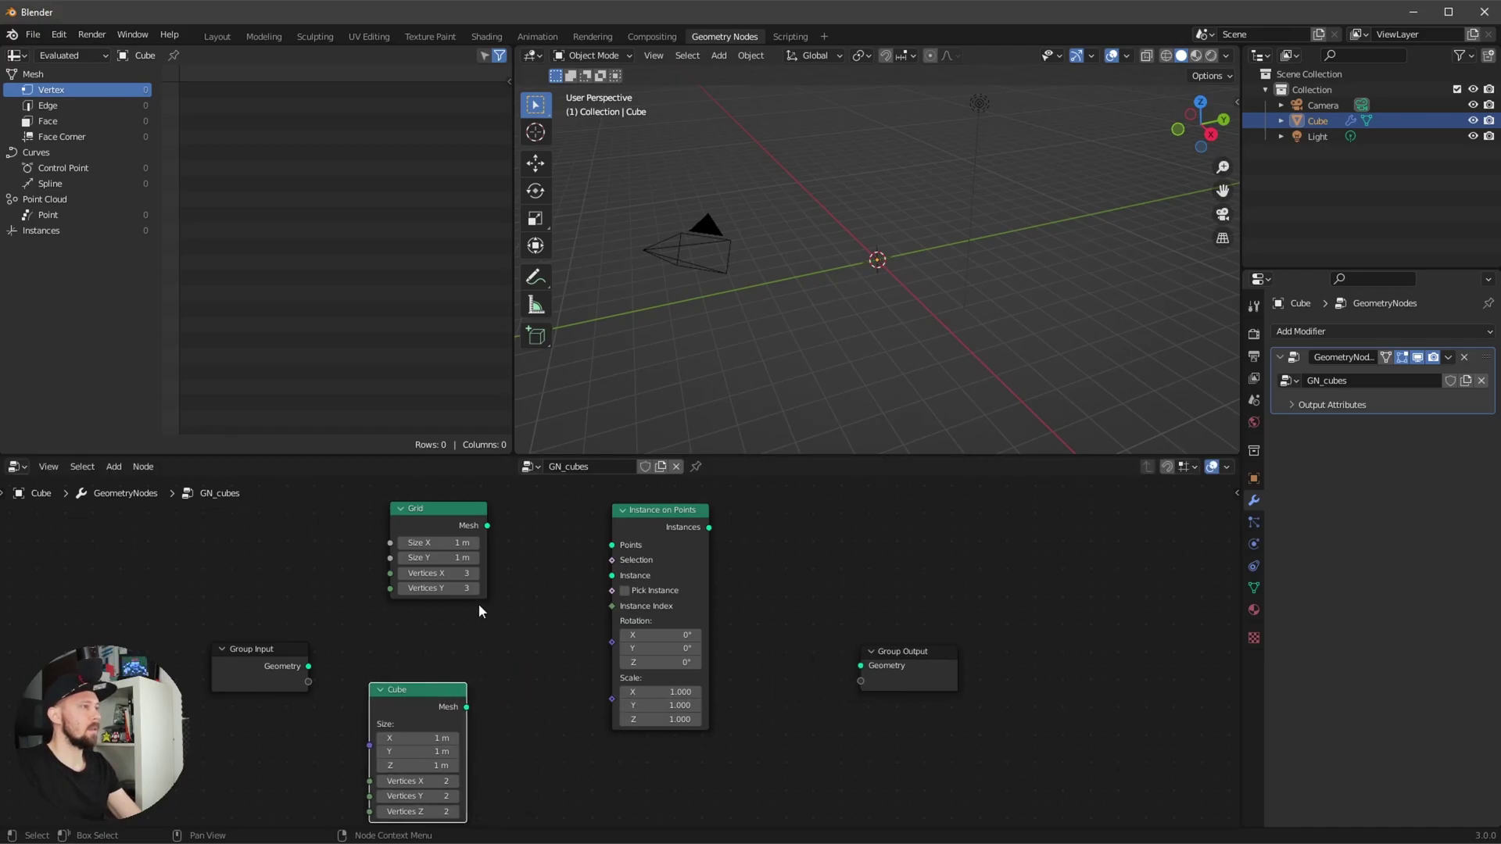
# Connect the Grid mesh to Points, the Cube mesh to Instance, and the Instances output to Group Output's Geometry.
pyautogui.moveTo(488, 526); pyautogui.dragTo(612, 545)
pyautogui.moveTo(467, 707); pyautogui.dragTo(613, 575)
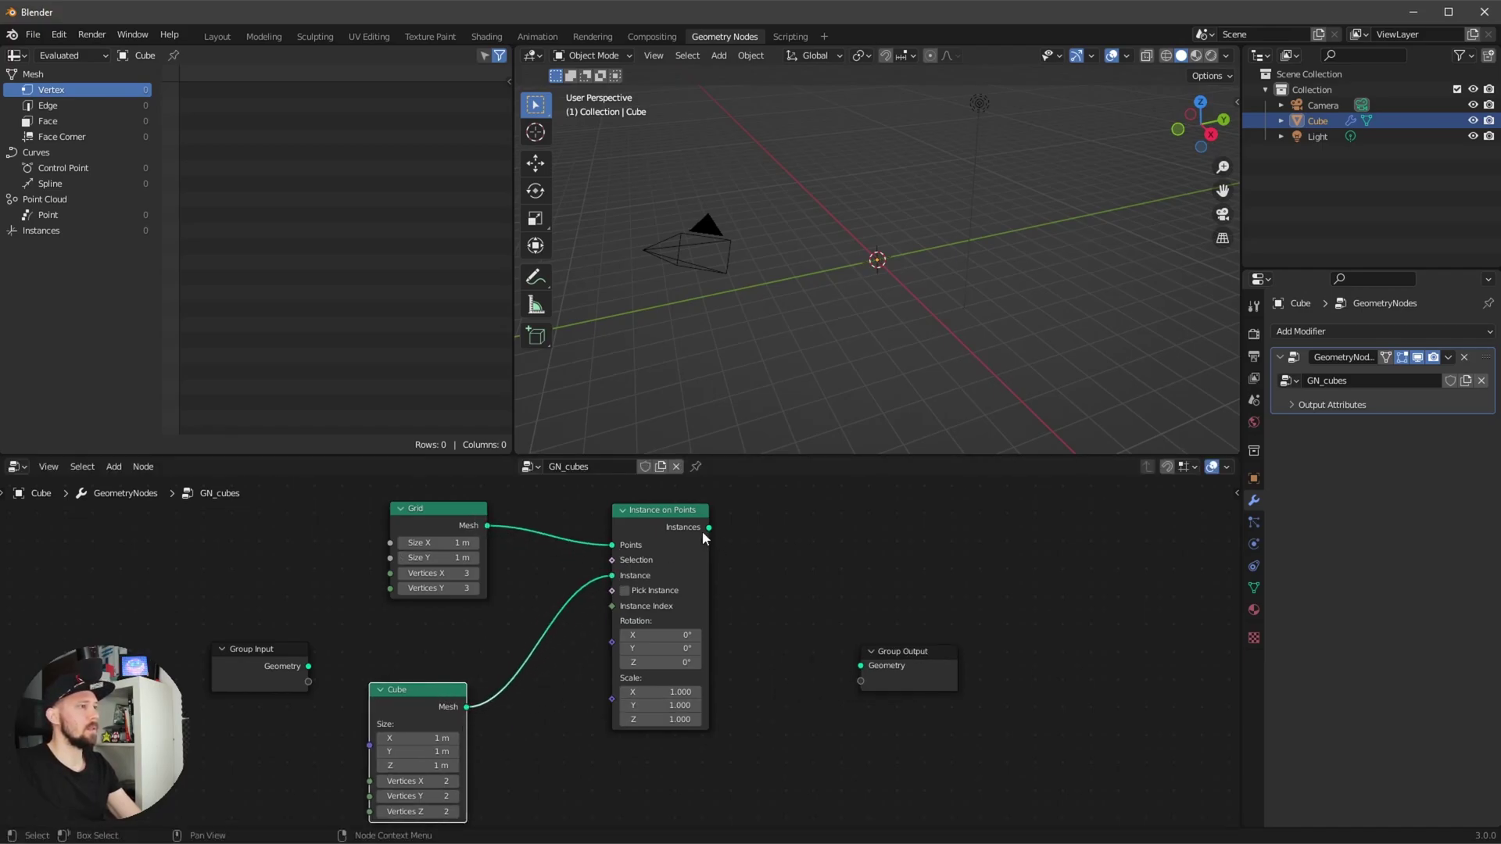
pyautogui.moveTo(709, 527); pyautogui.dragTo(861, 666)
pyautogui.scroll(-1, 799, 625)
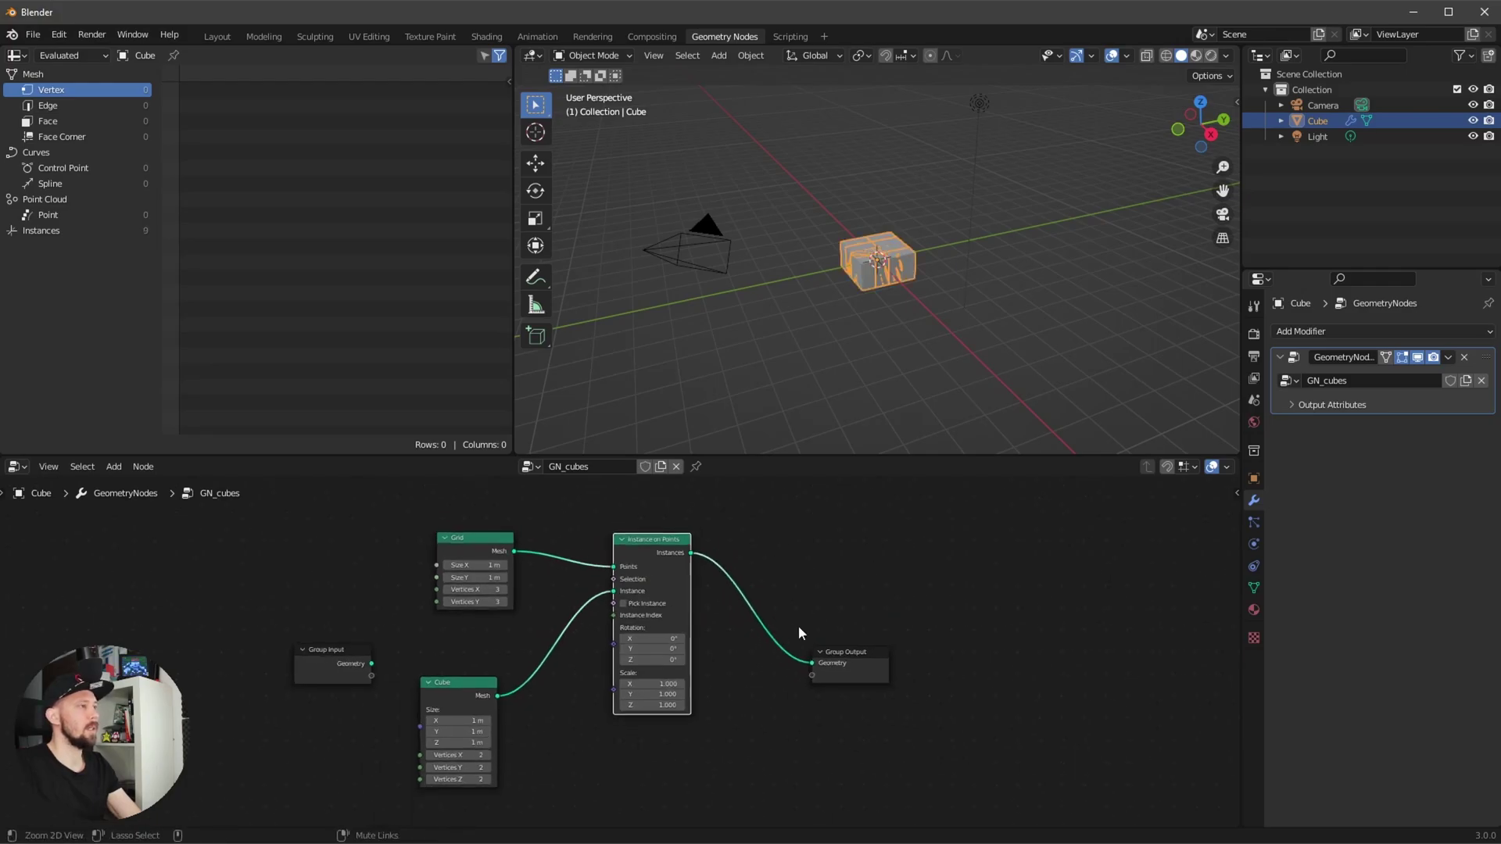
pyautogui.scroll(2, 501, 637)
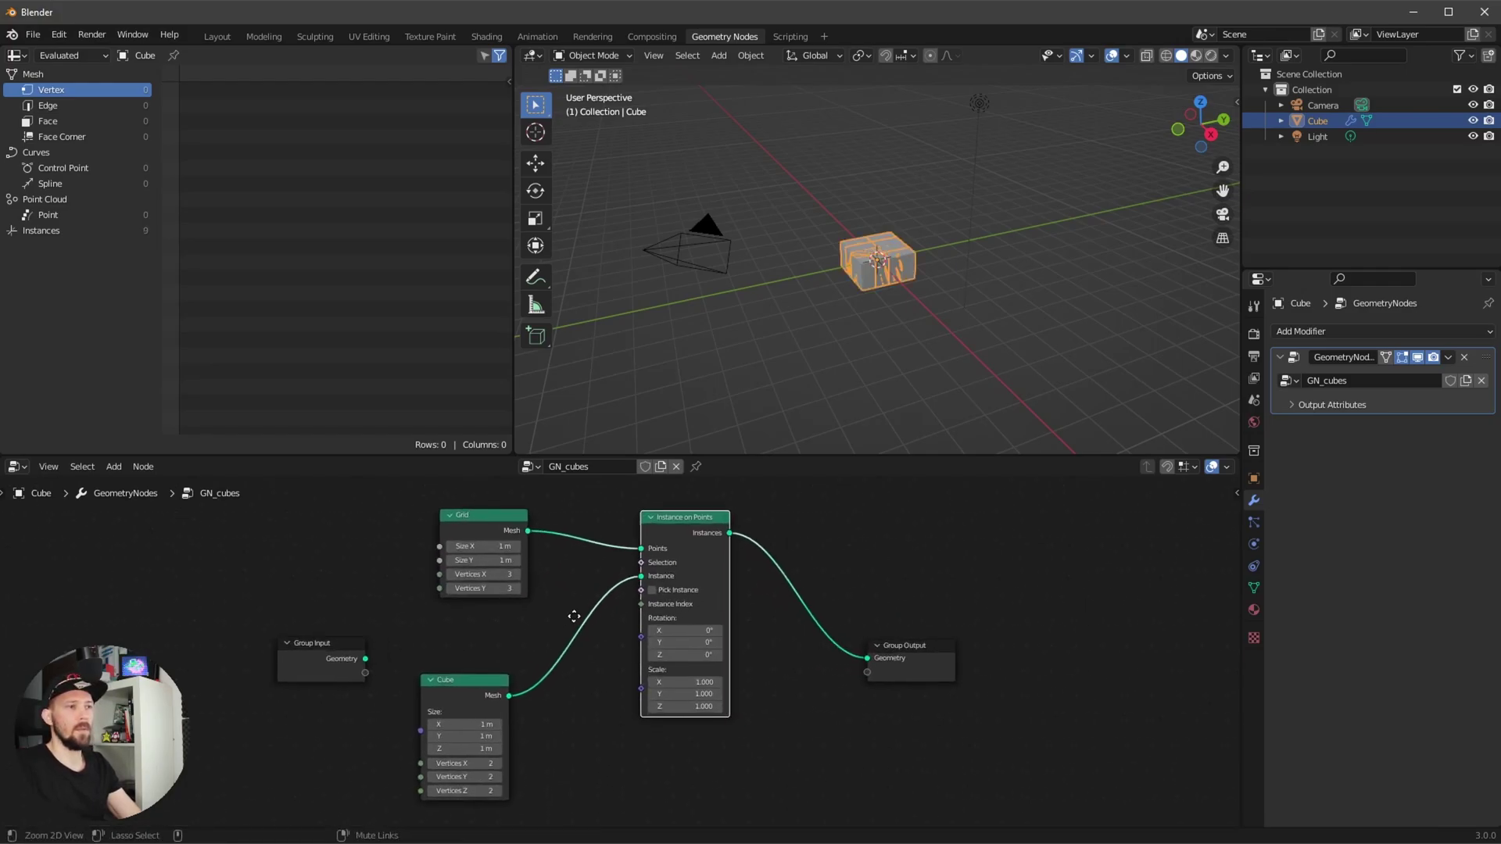
# Set the Grid node's Size X and Y to 40 m and its Vertices X and Y to 20.
pyautogui.click(502, 545)
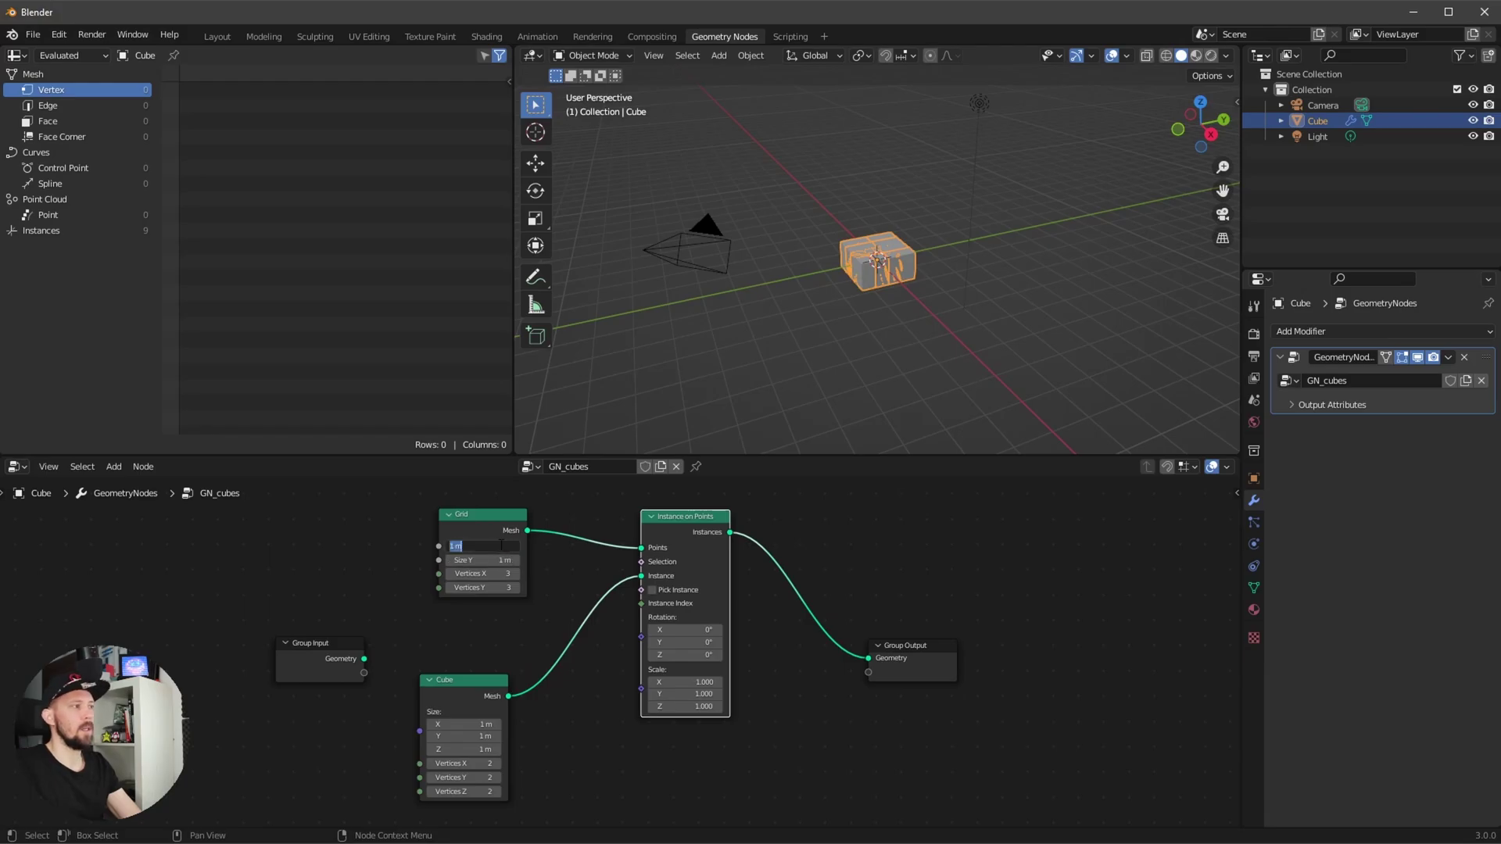
pyautogui.write('40')
pyautogui.press('Tab')
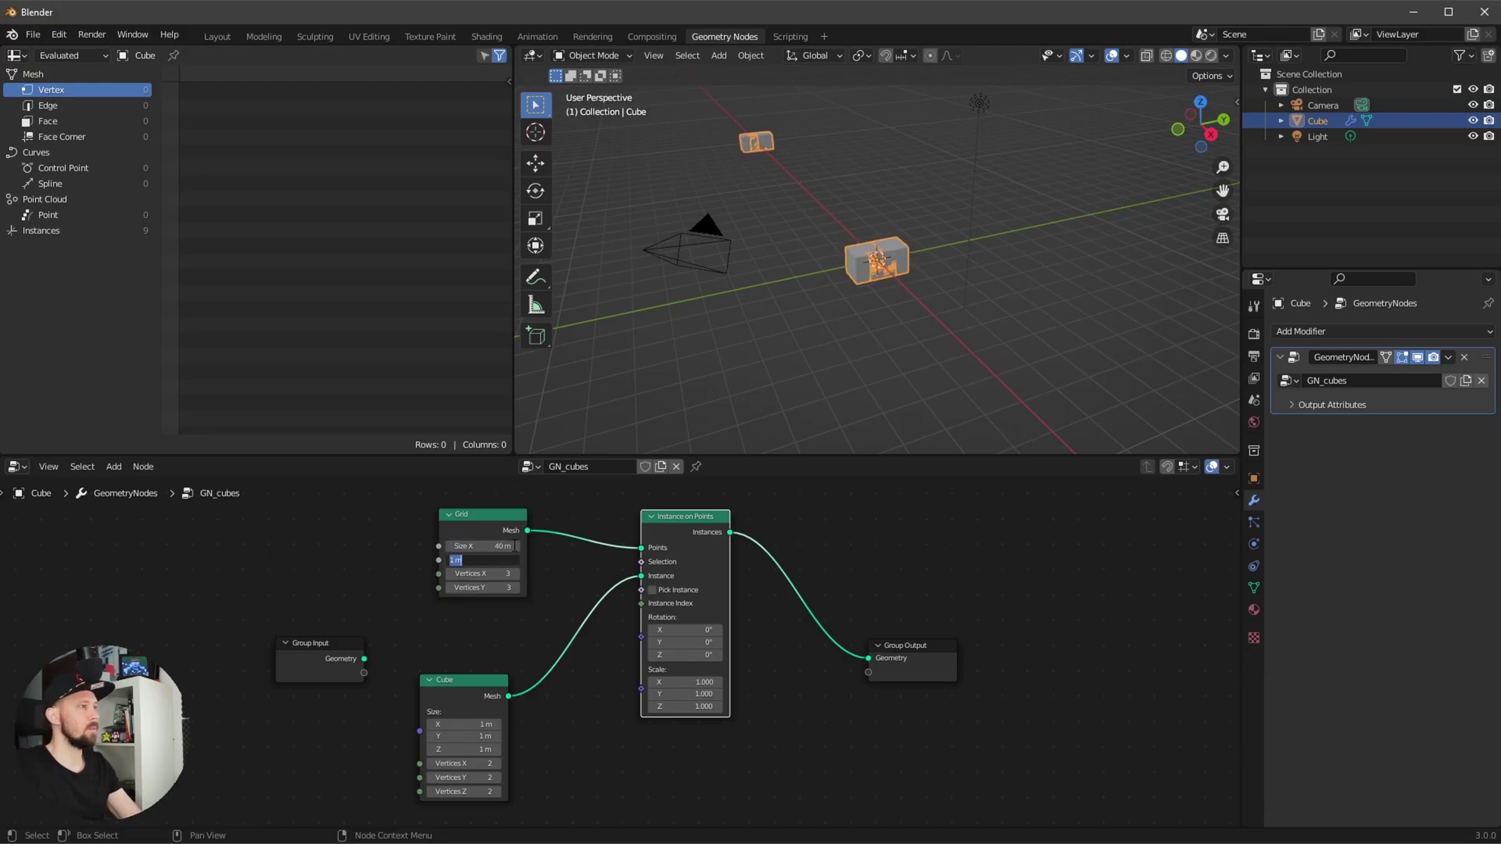
pyautogui.write('40')
pyautogui.press('Tab')
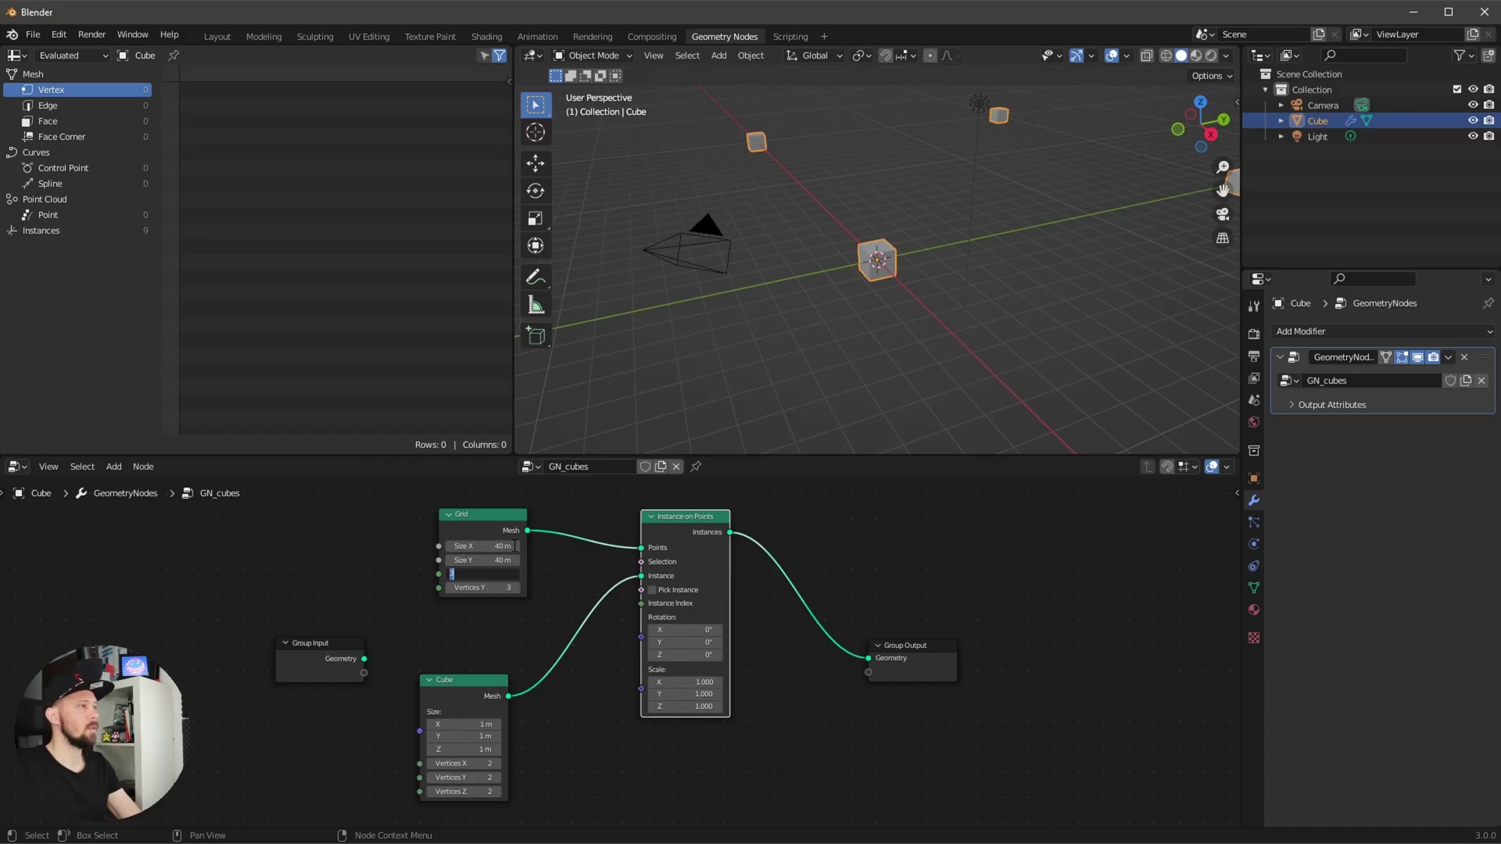
pyautogui.write('20')
pyautogui.press('Tab')
pyautogui.write('20')
pyautogui.press('Return')
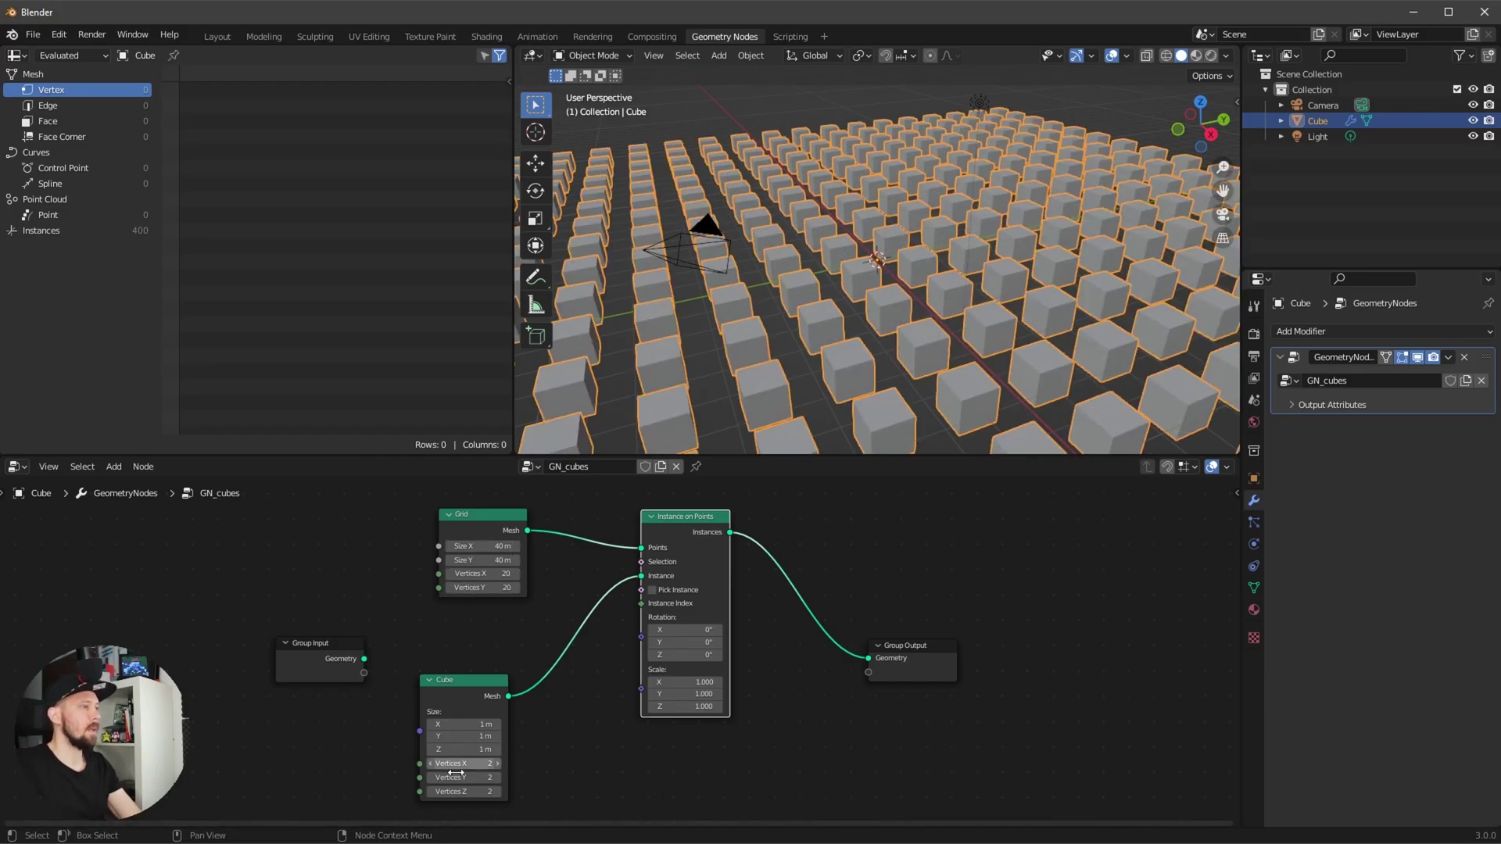
# Set the Cube node's X, Y and Z size to 2 m.
pyautogui.click(469, 726)
pyautogui.write('2')
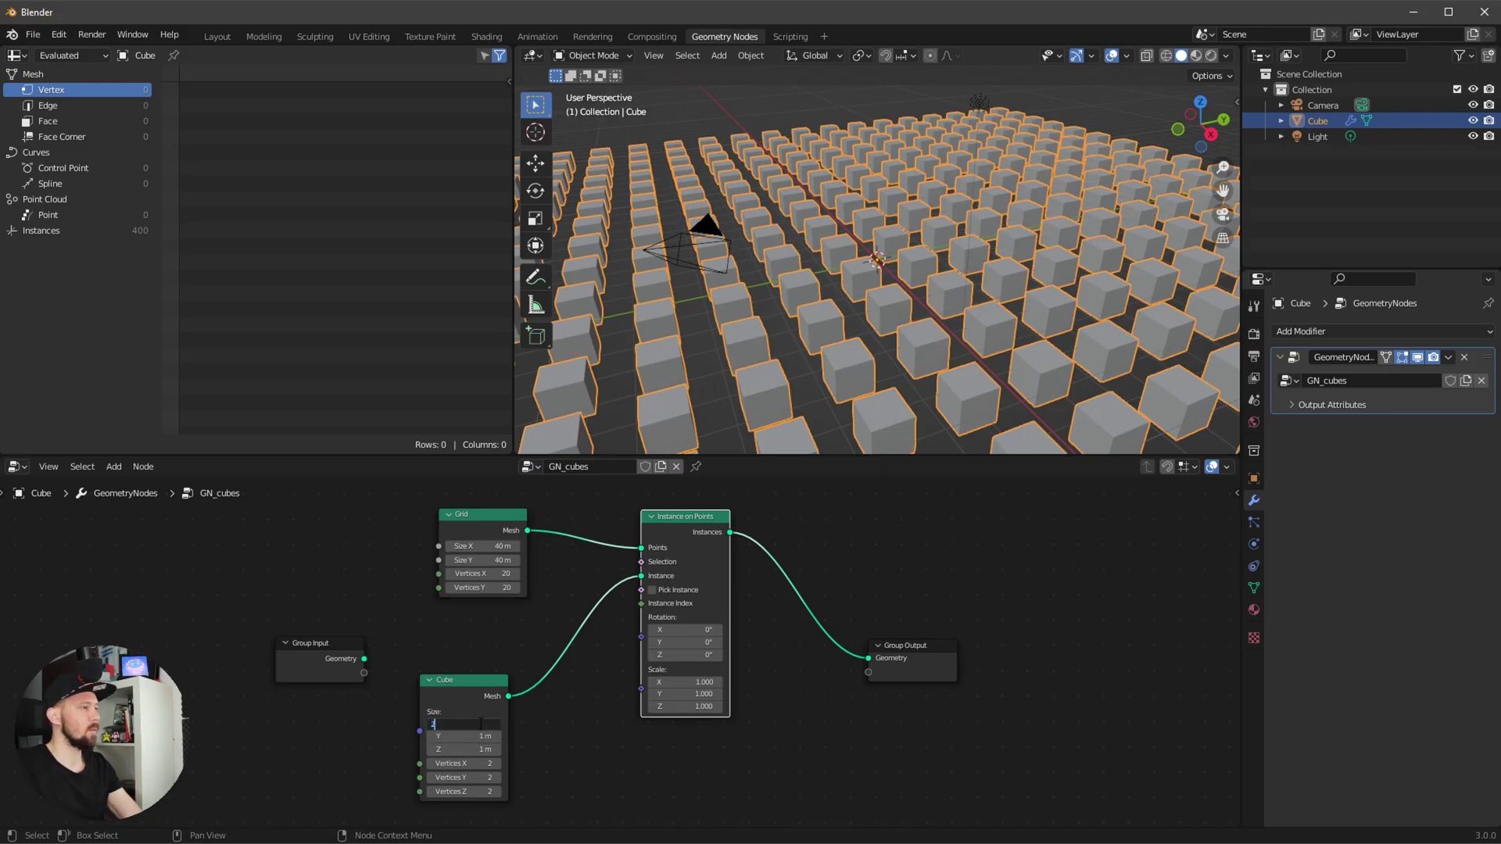
pyautogui.press('Tab')
pyautogui.write('2')
pyautogui.press('Tab')
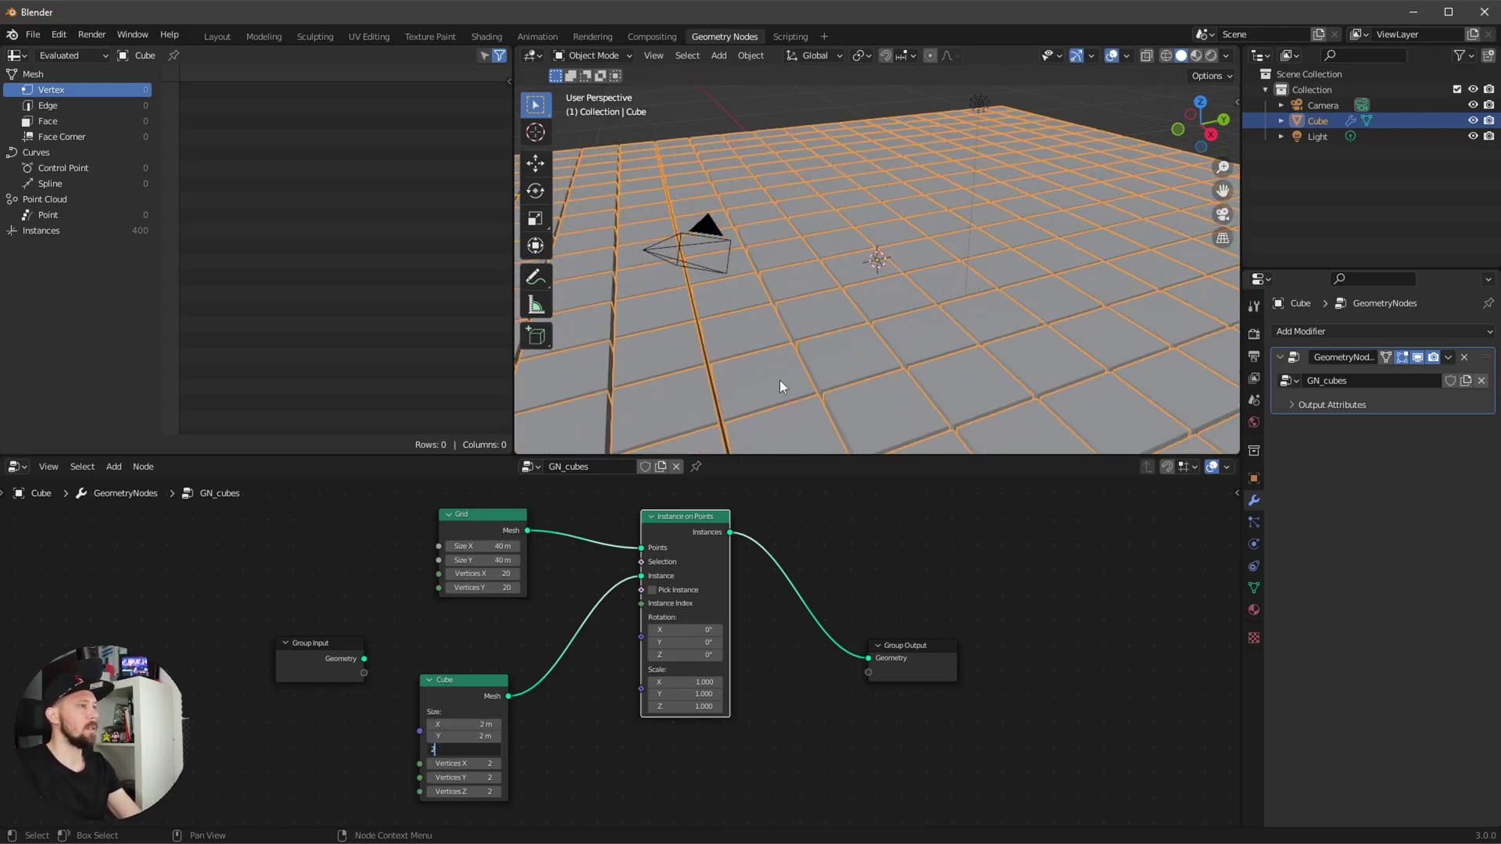
pyautogui.write('2')
pyautogui.press('Return')
pyautogui.moveTo(876, 349); pyautogui.dragTo(899, 397, button='middle')
# Move Group Output farther from Instance on Points and add a Wireframe modifier to the cube object.
pyautogui.moveTo(837, 662); pyautogui.dragTo(960, 615)
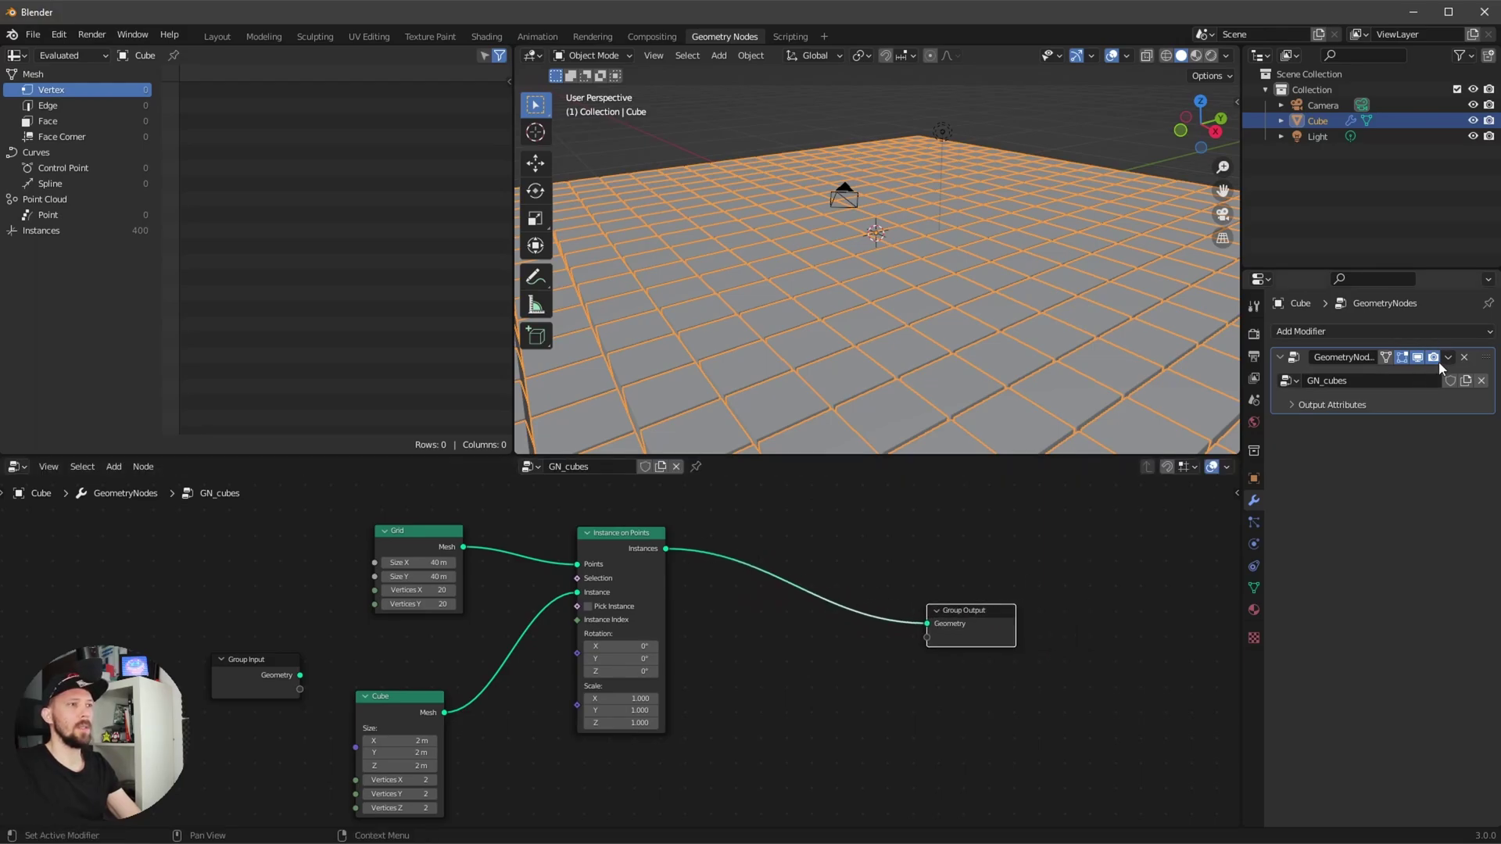
pyautogui.click(1384, 333)
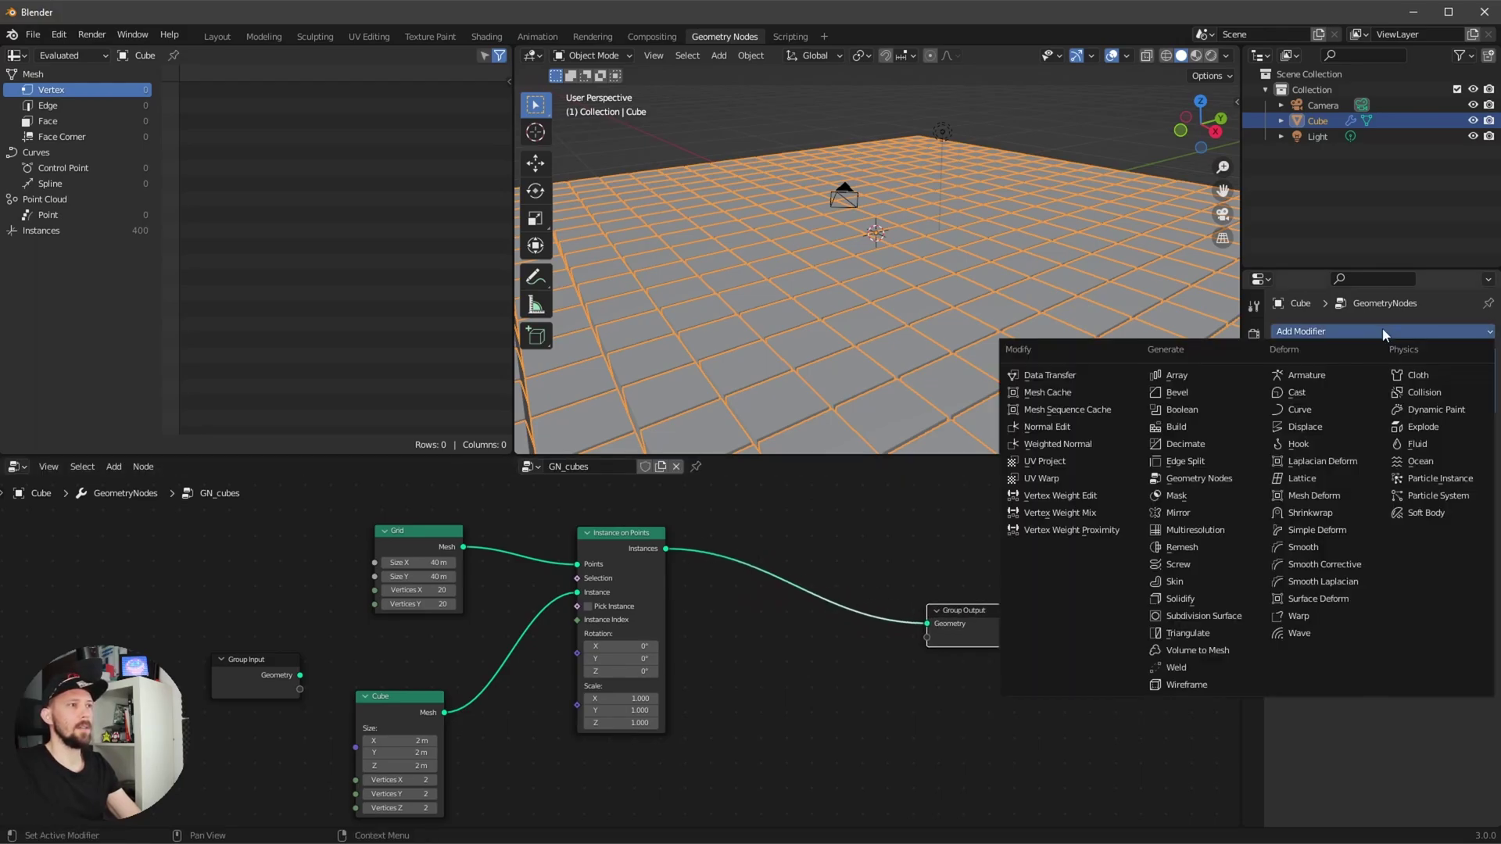
pyautogui.click(1194, 691)
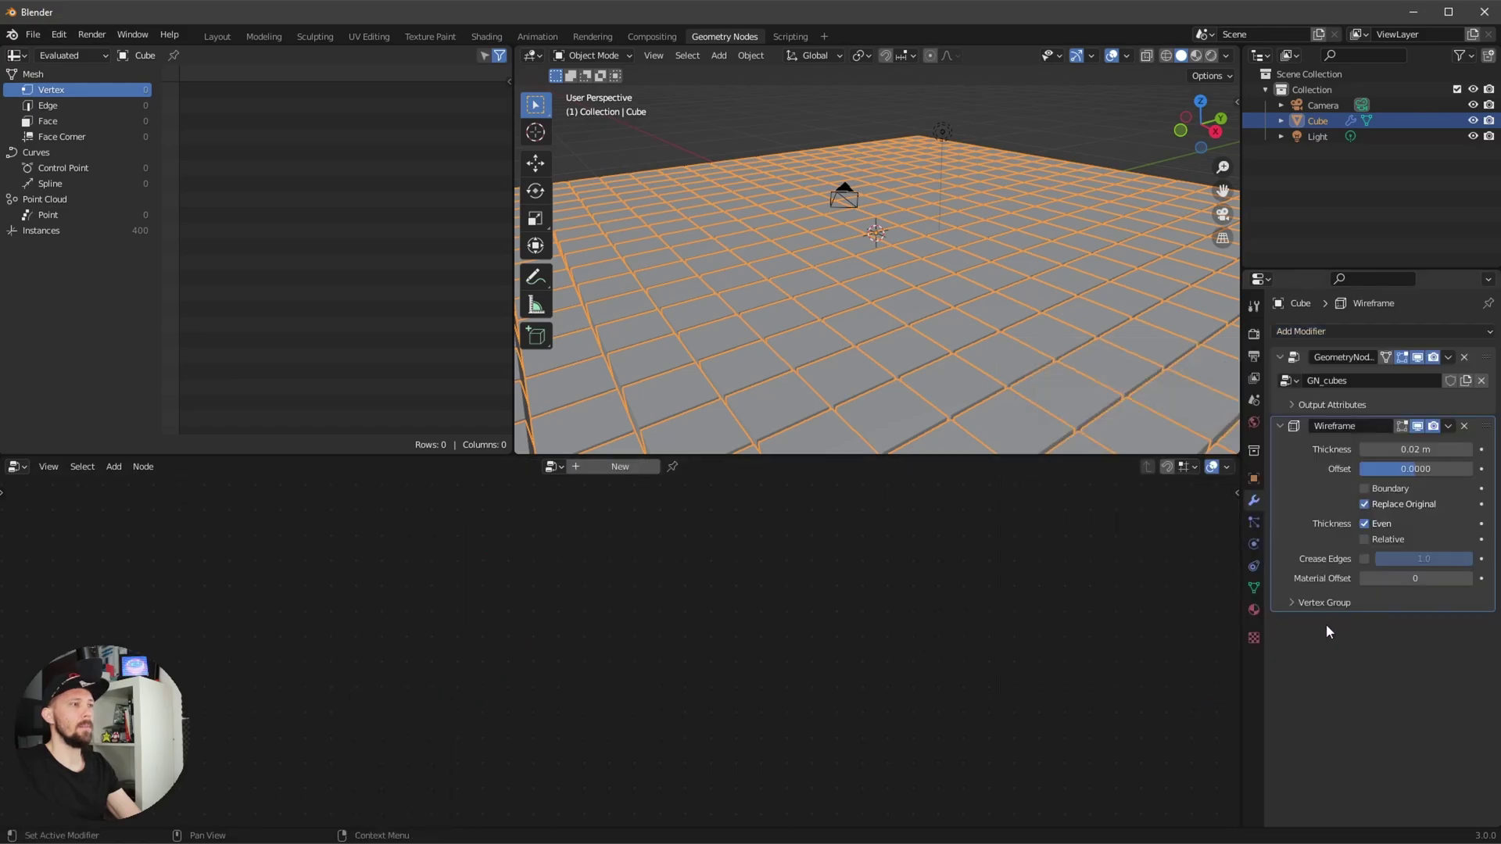
# Return to the GN_cubes node tree and insert a Realize Instances node between Instance on Points and Group Output.
pyautogui.click(1458, 402)
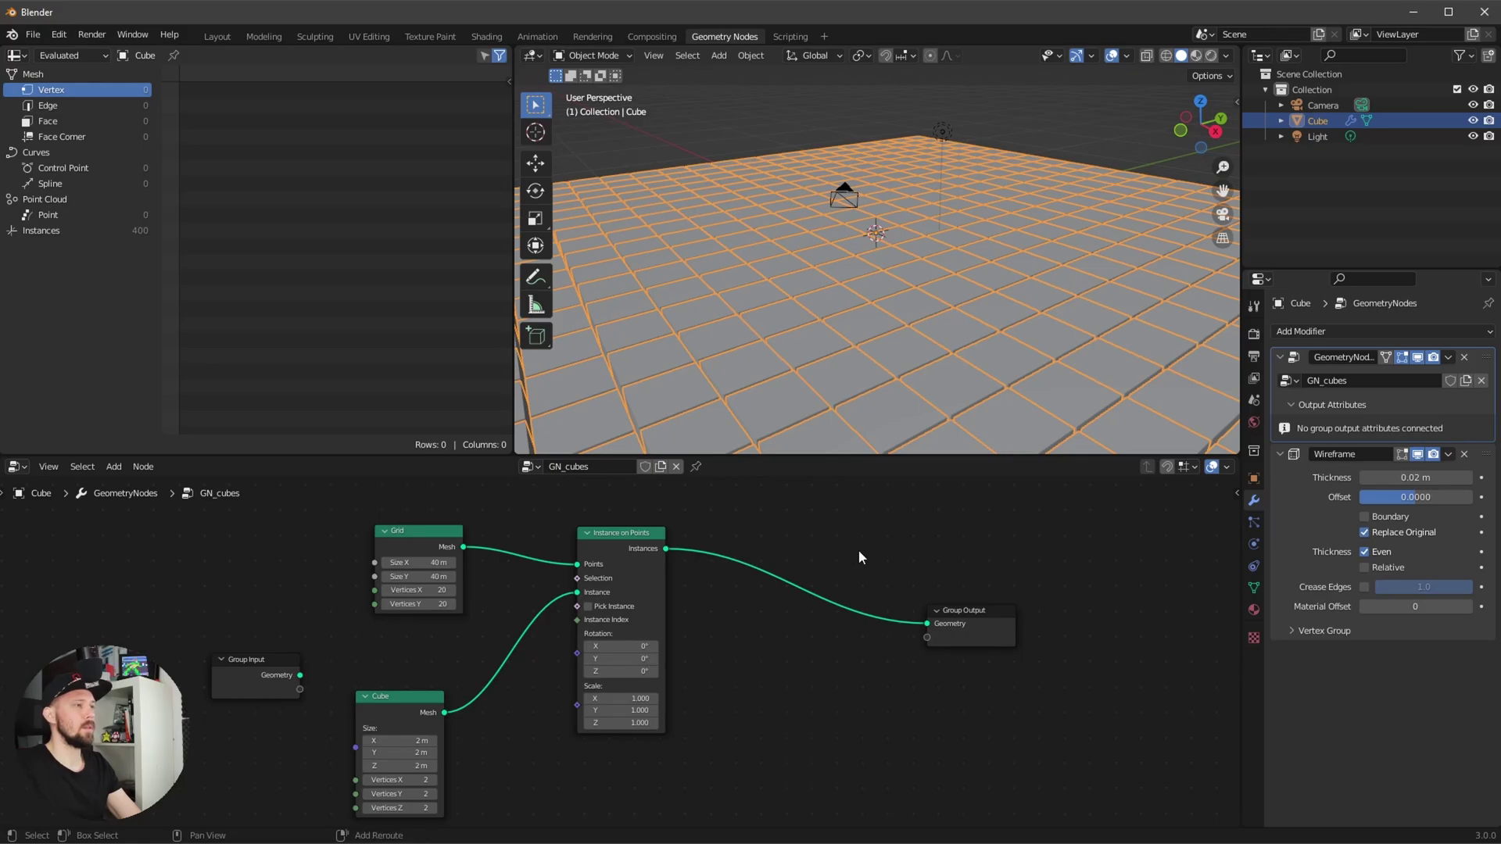
pyautogui.hotkey('shift', 'a')
pyautogui.click(859, 520)
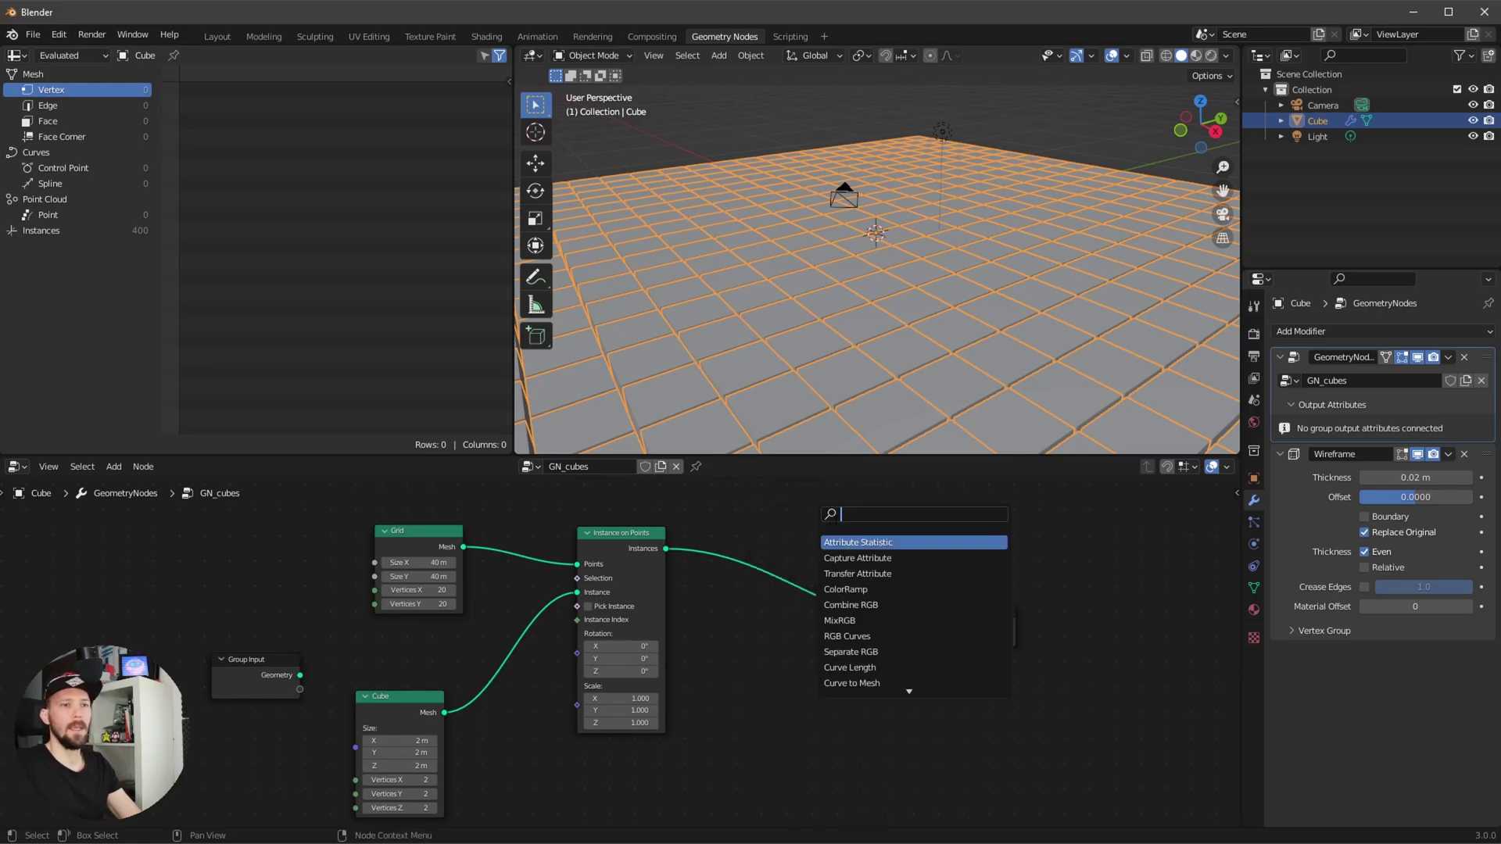
pyautogui.write('realize')
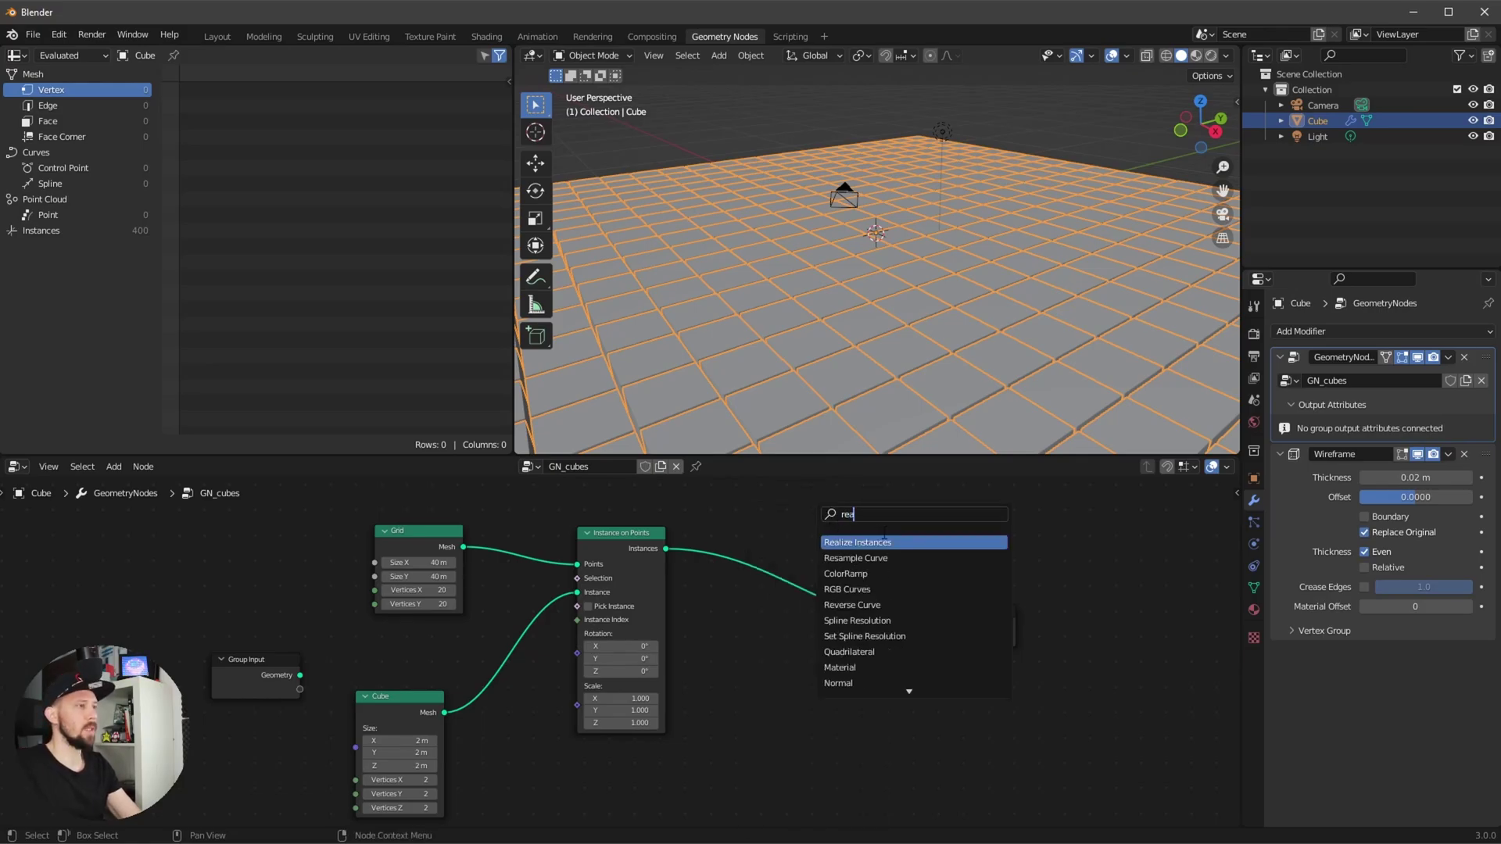
pyautogui.press('Return')
pyautogui.click(869, 603)
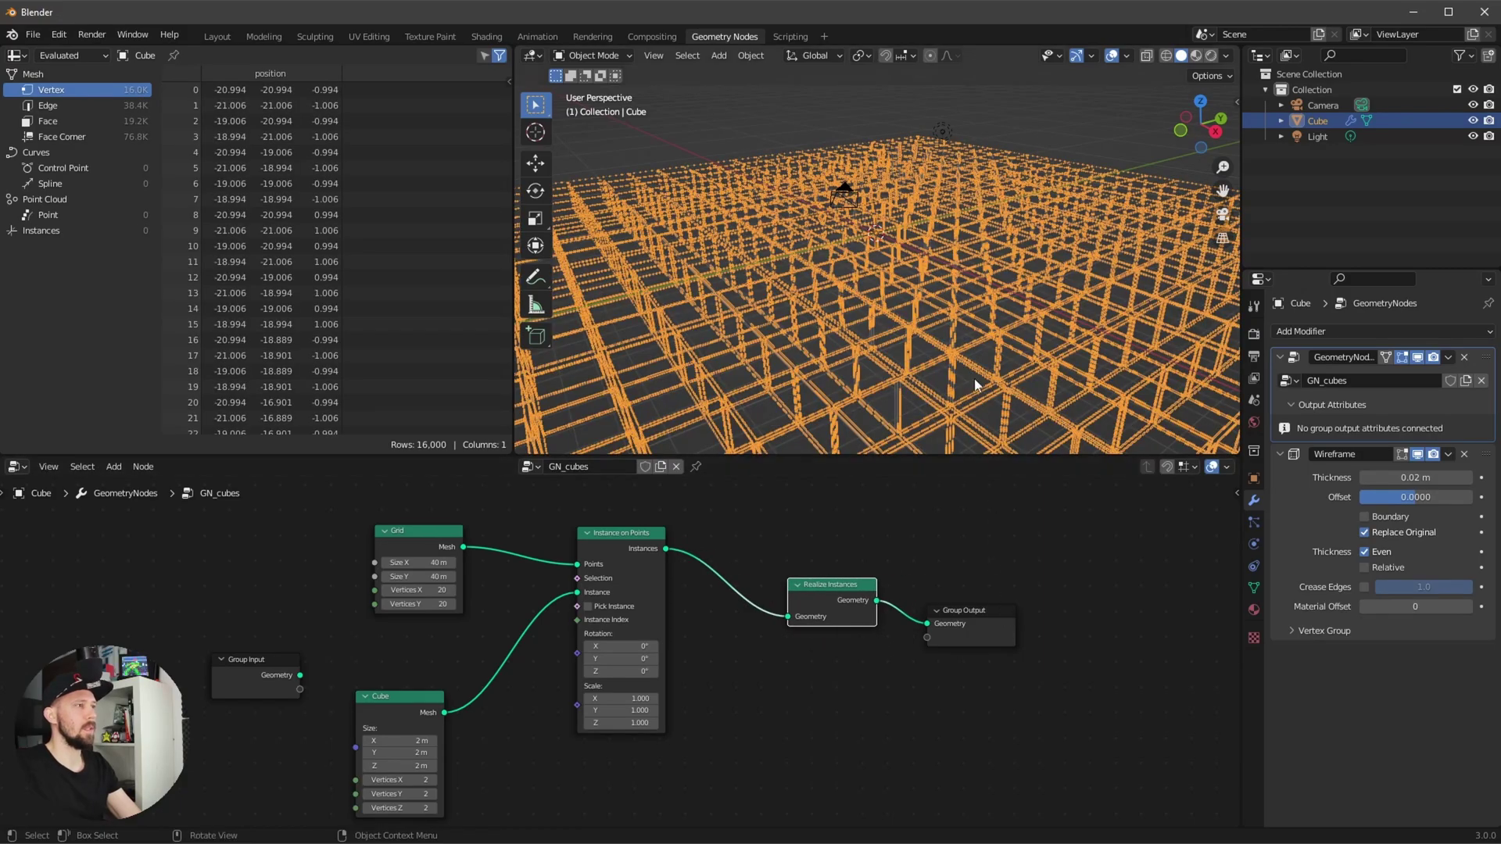
# Hide the viewport overlays and set the Wireframe modifier's thickness to 0.18 m.
pyautogui.click(1112, 56)
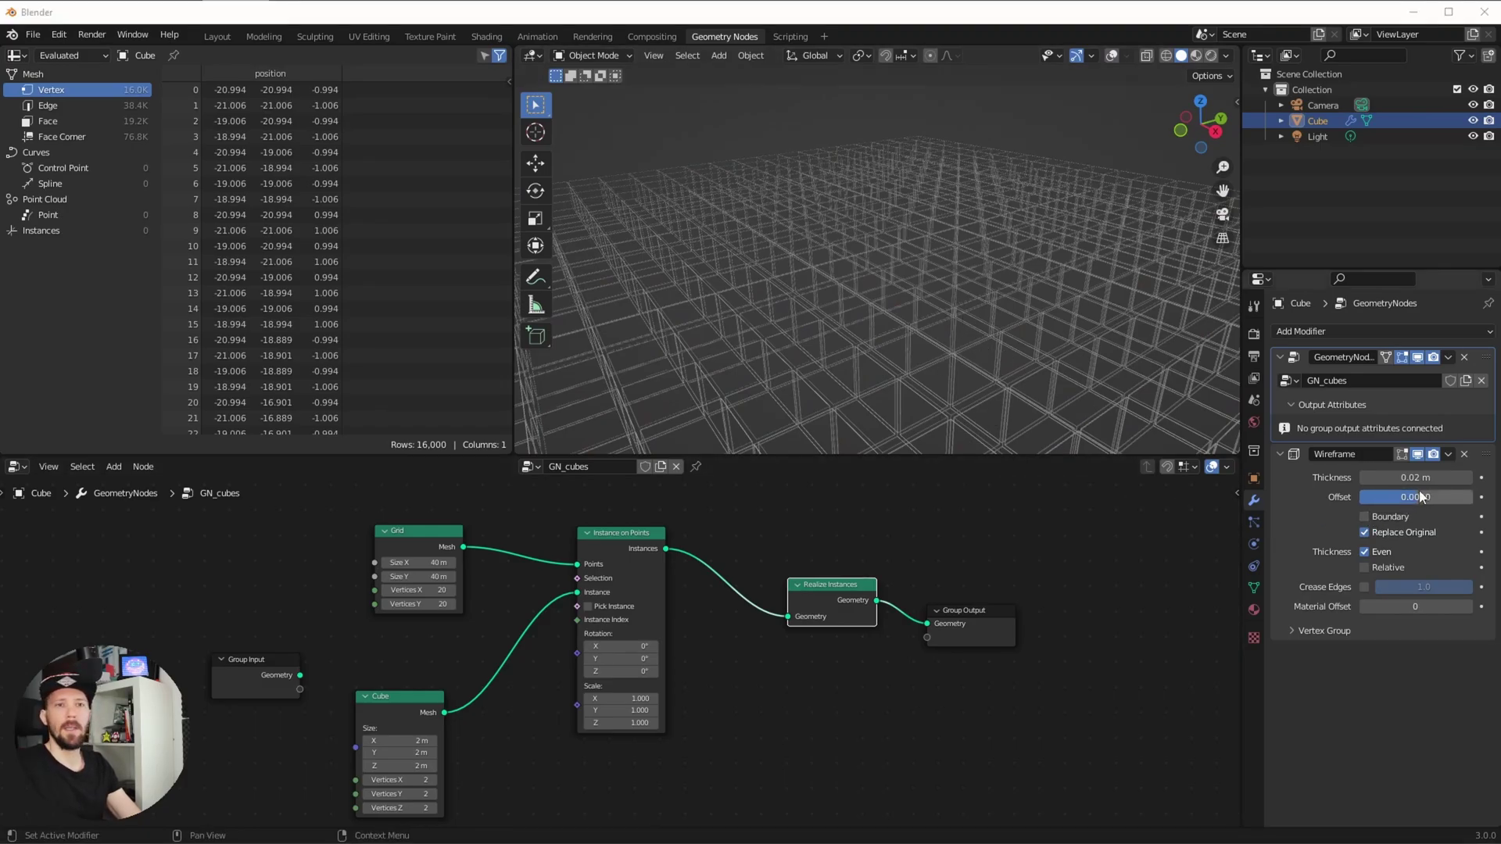
pyautogui.click(1410, 478)
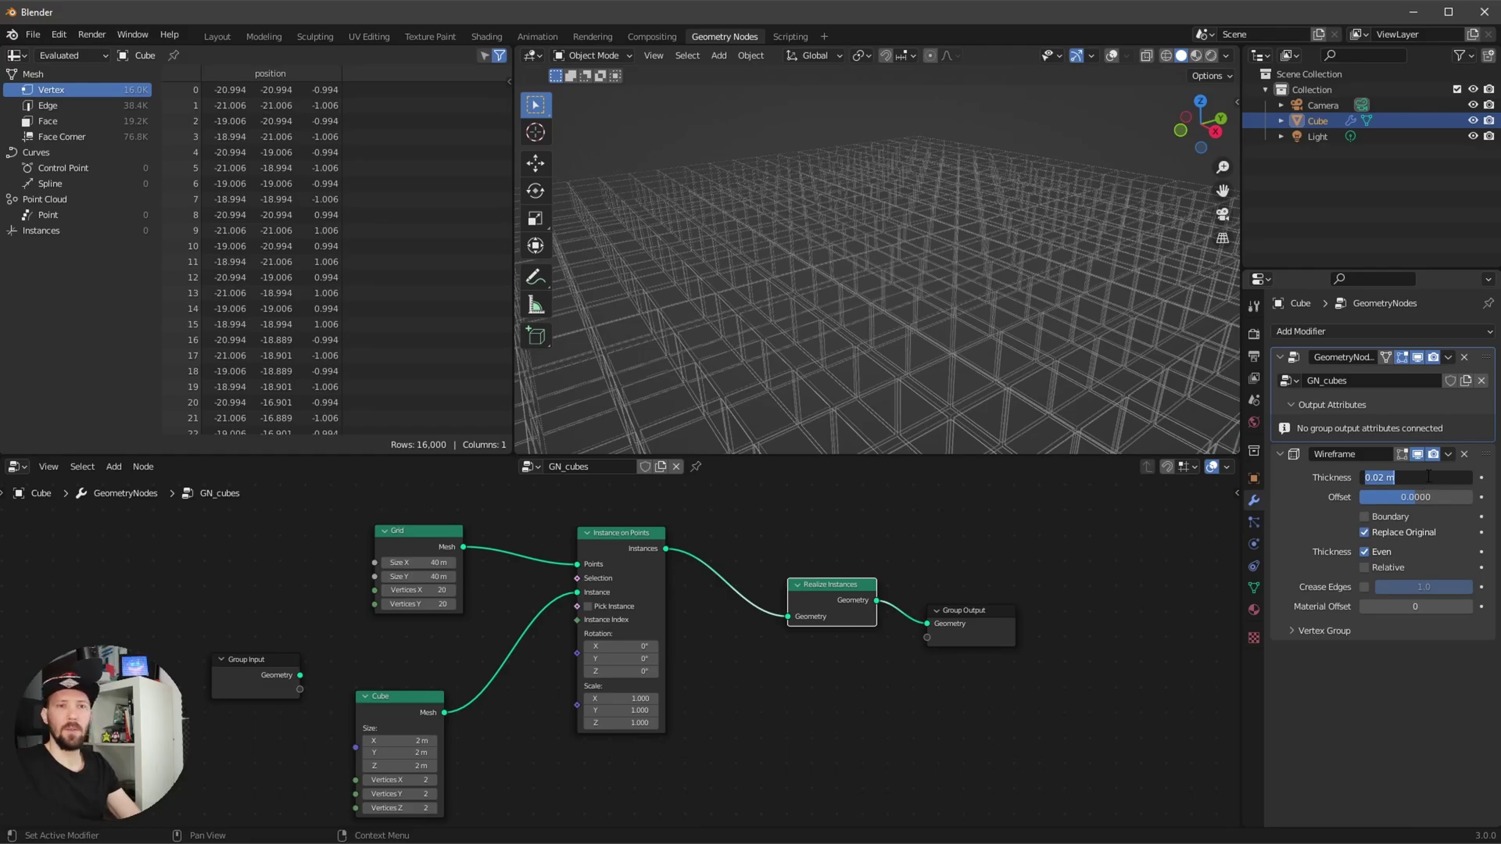
pyautogui.press('BackSpace')
pyautogui.write('.18')
pyautogui.press('Return')
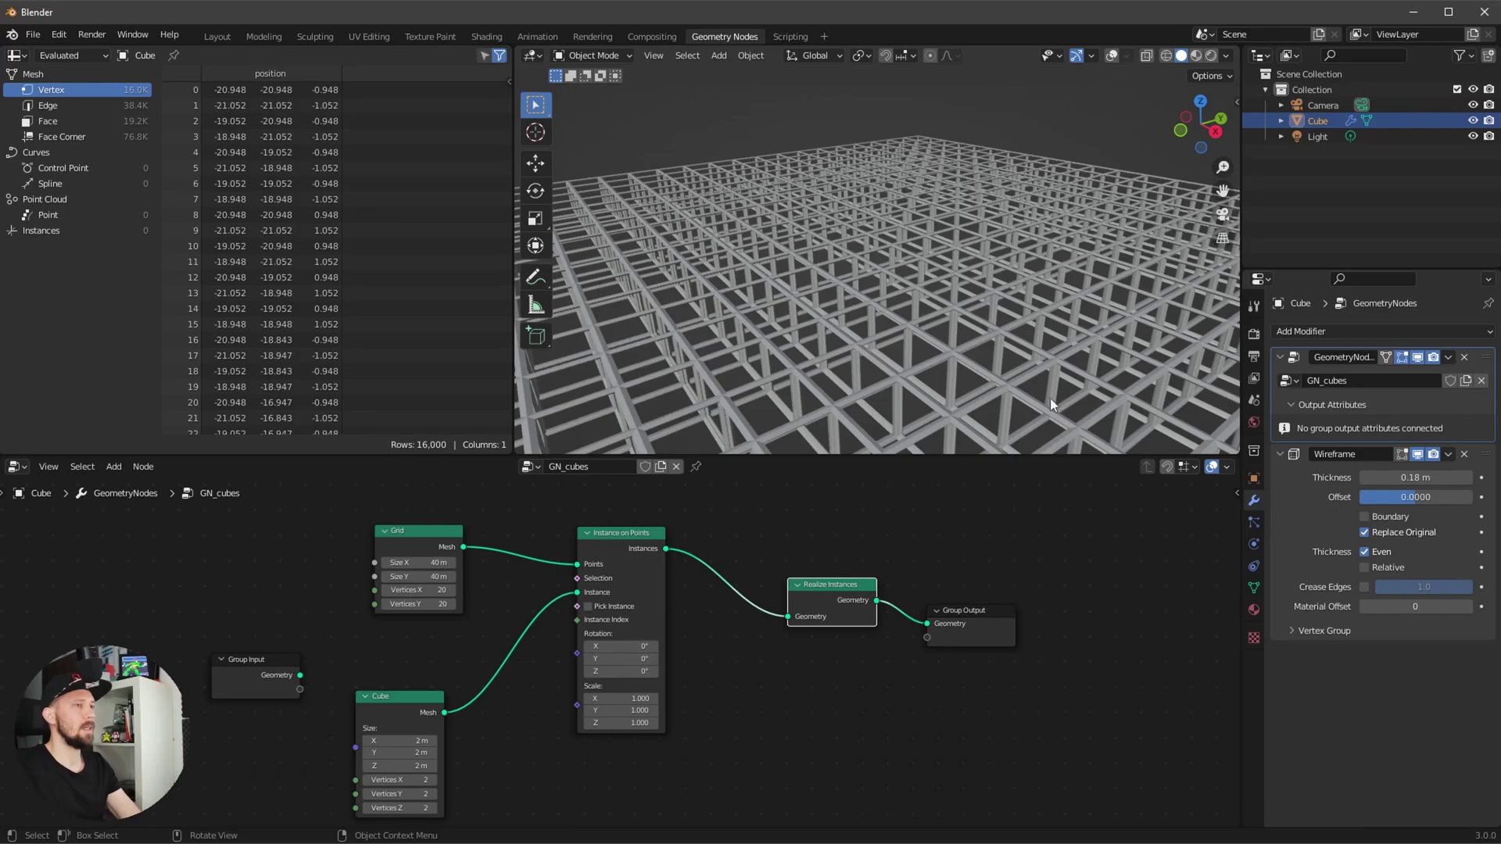
# Duplicate the Instance on Points node and place the copy below the original.
pyautogui.scroll(-4, 988, 579)
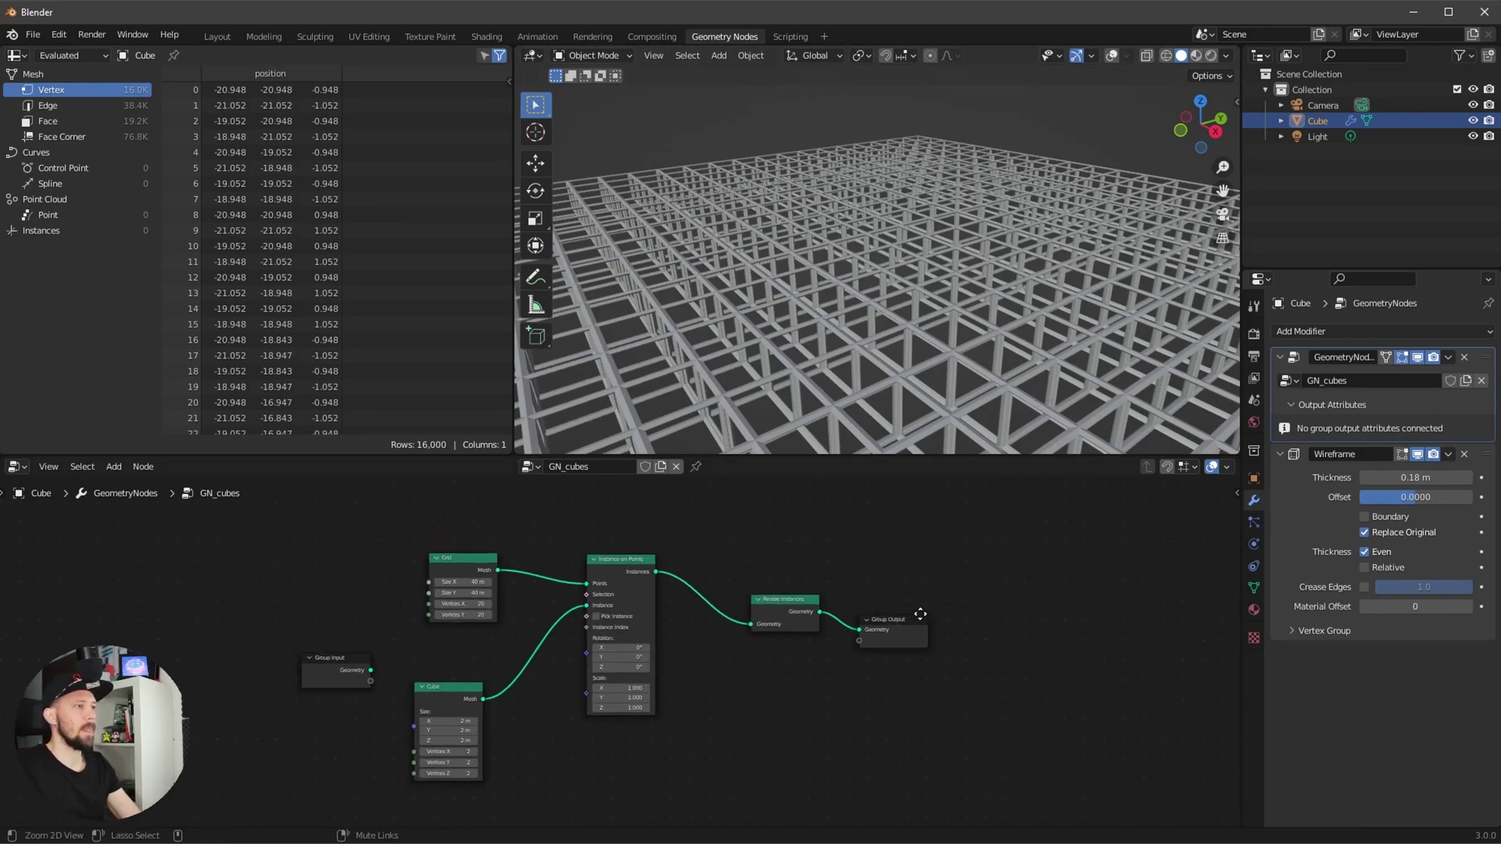
pyautogui.keyDown('alt'); pyautogui.moveTo(857, 696); pyautogui.dragTo(933, 660); pyautogui.keyUp('alt')
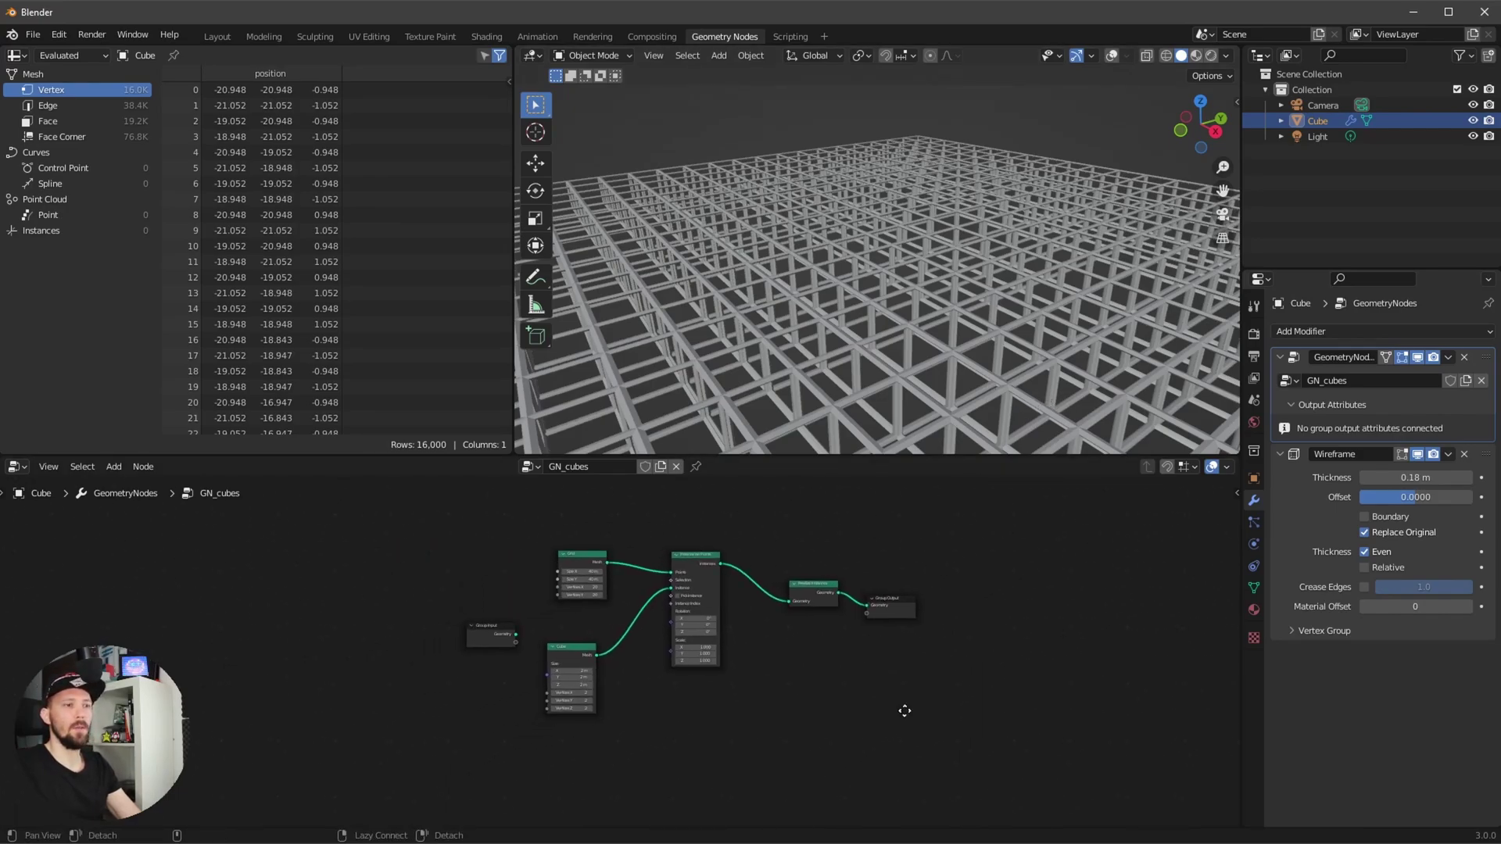
pyautogui.keyDown('alt'); pyautogui.moveTo(885, 717); pyautogui.dragTo(896, 681); pyautogui.keyUp('alt')
pyautogui.hotkey('shift', 'd')
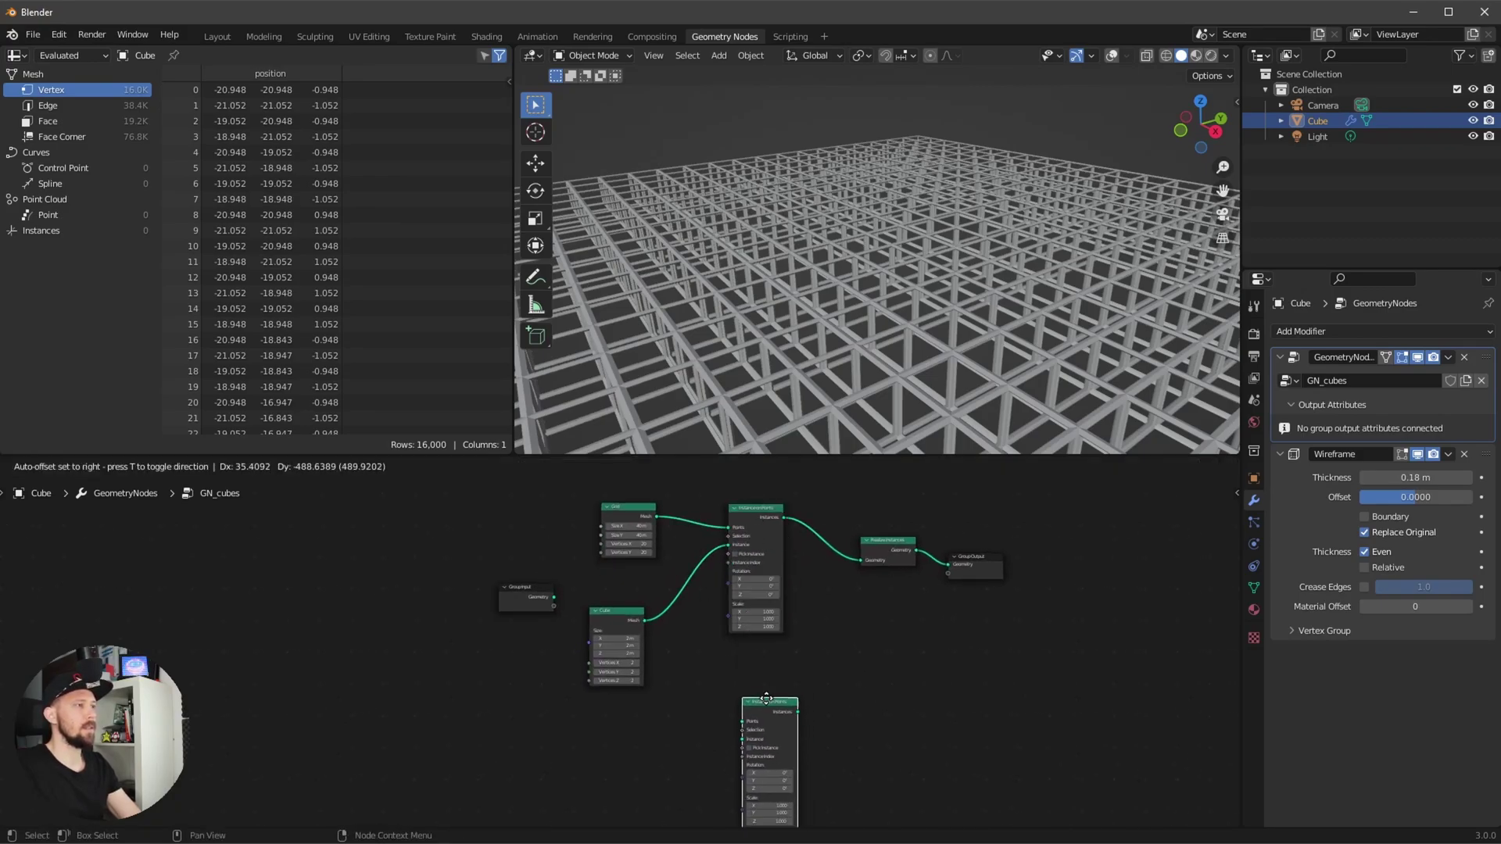
pyautogui.click(765, 699)
pyautogui.keyDown('alt'); pyautogui.moveTo(689, 749); pyautogui.dragTo(733, 728); pyautogui.keyUp('alt')
pyautogui.keyDown('alt'); pyautogui.moveTo(751, 673); pyautogui.dragTo(715, 720); pyautogui.keyUp('alt')
pyautogui.keyDown('ctrl'); pyautogui.keyDown('alt'); pyautogui.moveTo(714, 720); pyautogui.dragTo(729, 705); pyautogui.keyUp('alt'); pyautogui.keyUp('ctrl')
pyautogui.keyDown('ctrl'); pyautogui.moveTo(728, 705); pyautogui.dragTo(730, 702, button='middle'); pyautogui.keyUp('ctrl')
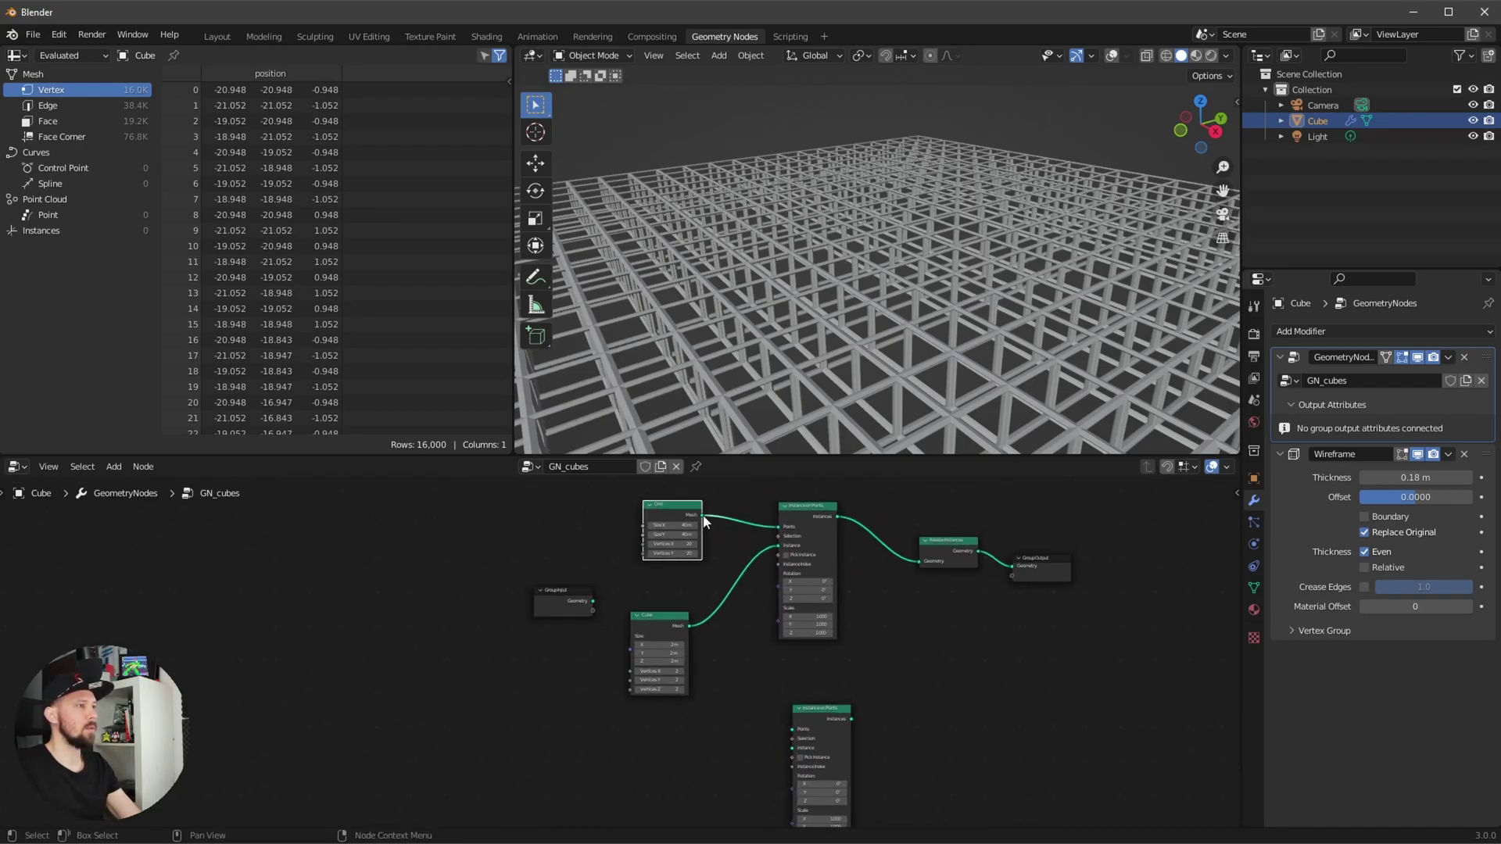
# Connect the Grid mesh to the lower Instance on Points node's Points input and feed its Instance input from a duplicate of the Cube node.
pyautogui.moveTo(701, 517); pyautogui.dragTo(792, 735)
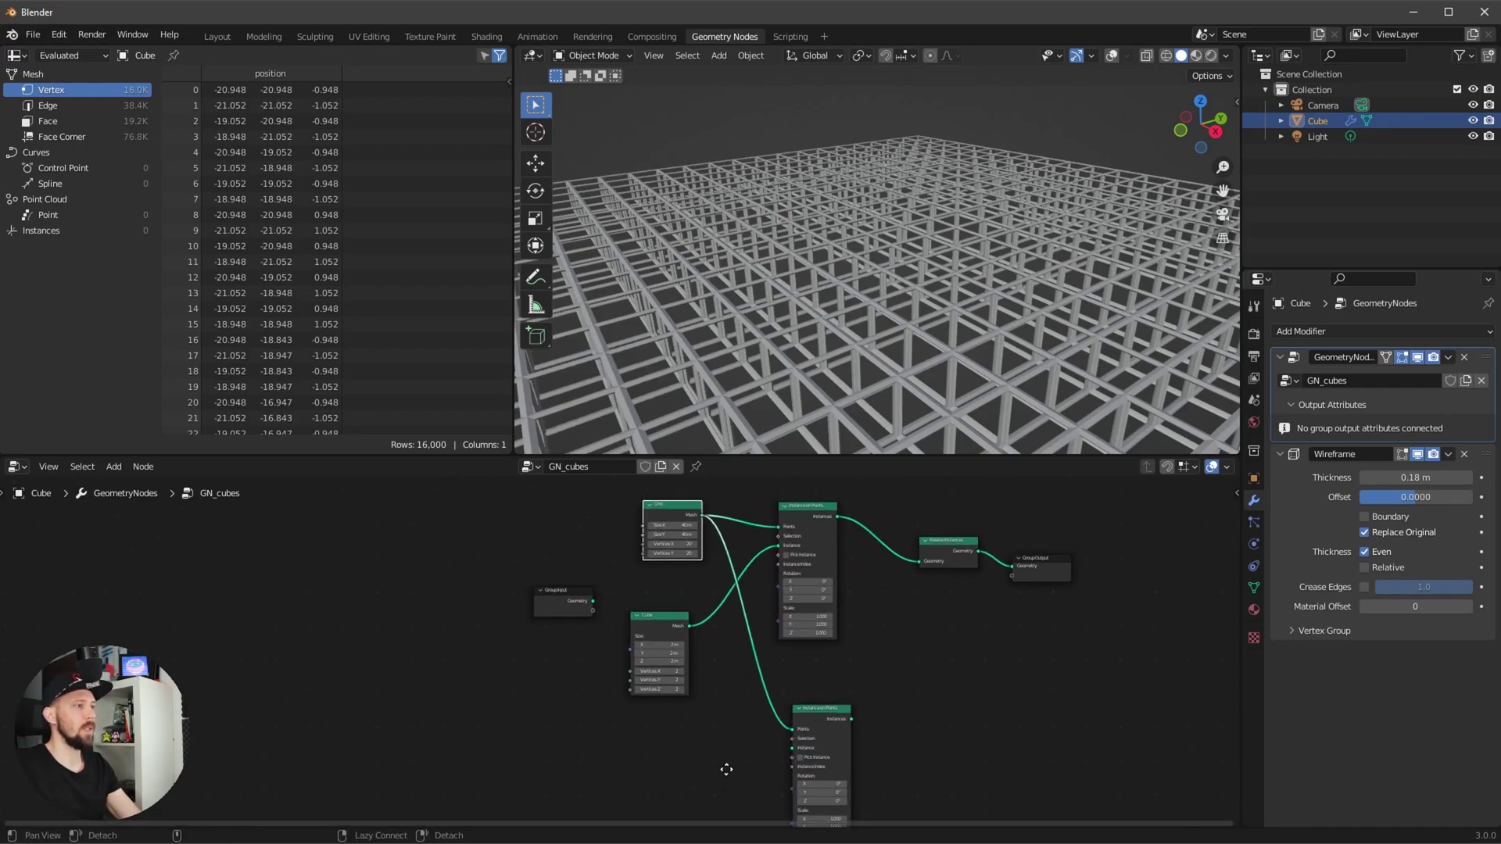
pyautogui.moveTo(680, 627); pyautogui.dragTo(719, 561, button='middle')
pyautogui.hotkey('shift', 'd')
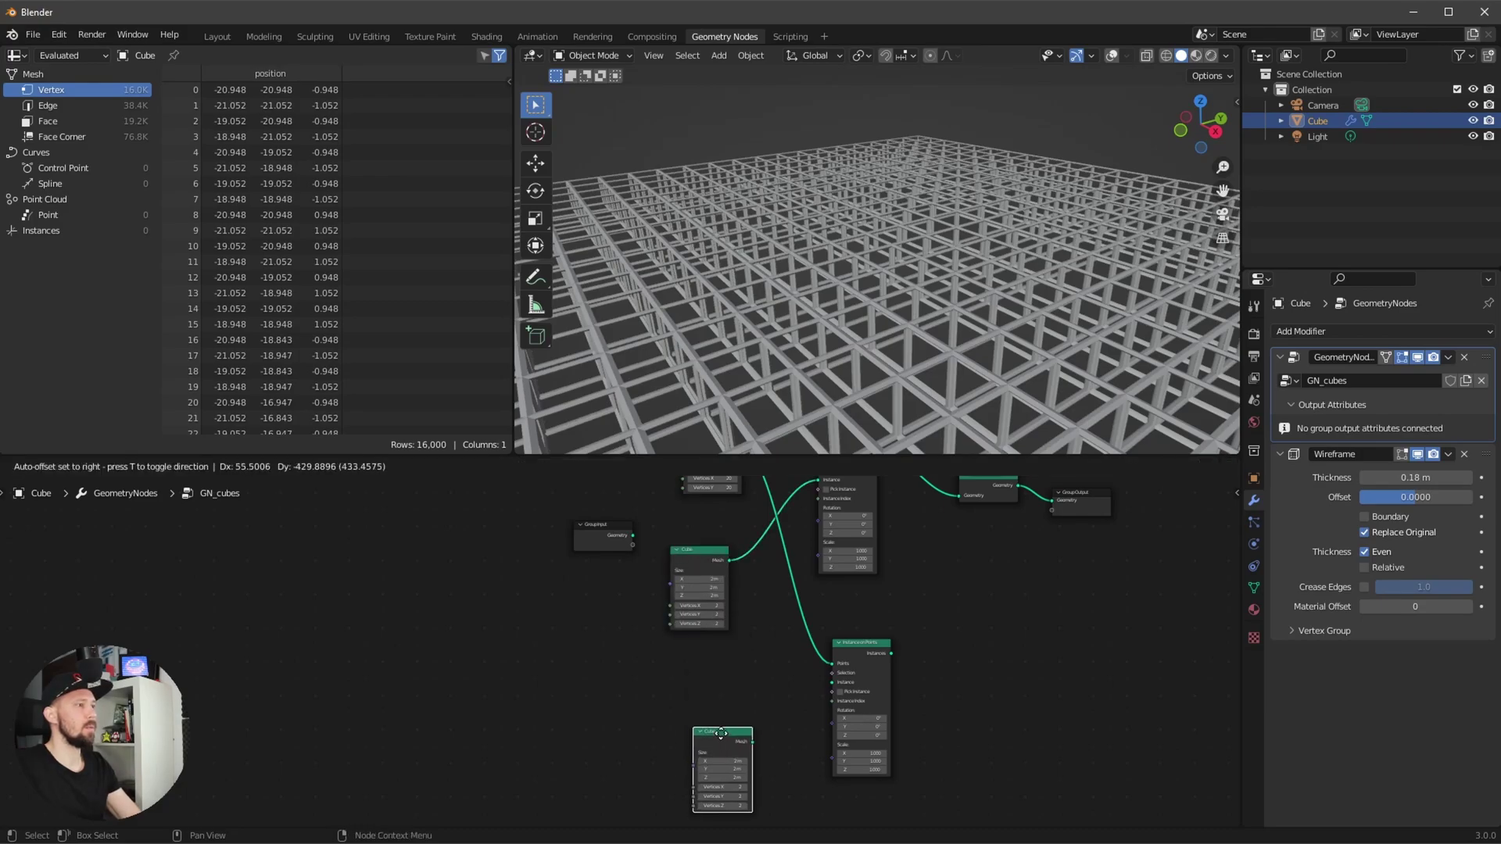
pyautogui.click(730, 729)
pyautogui.keyDown('ctrl'); pyautogui.moveTo(729, 729); pyautogui.dragTo(739, 596, button='middle'); pyautogui.keyUp('ctrl')
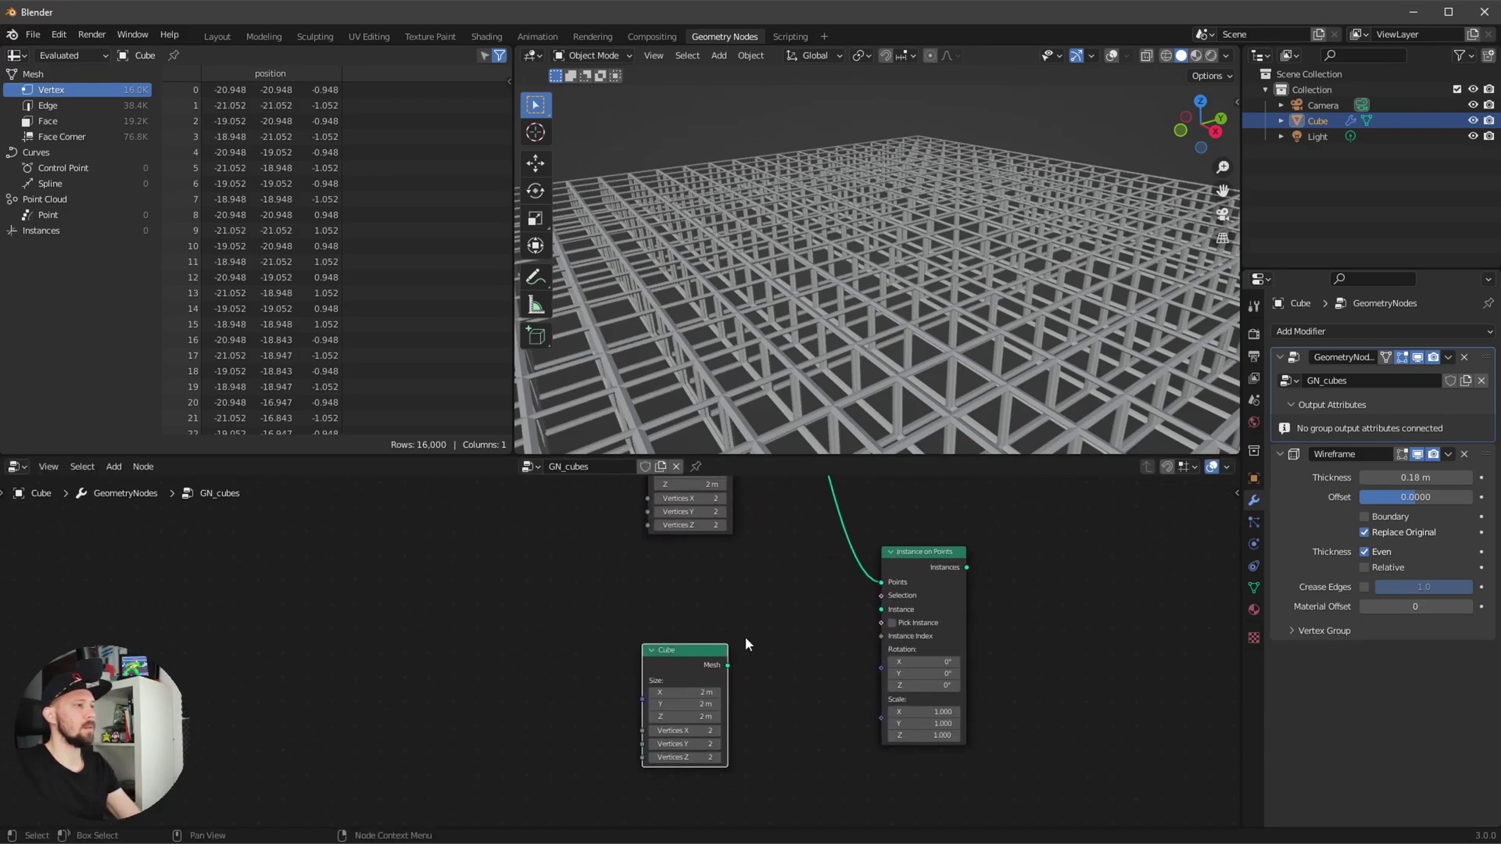
pyautogui.moveTo(715, 657); pyautogui.dragTo(876, 620)
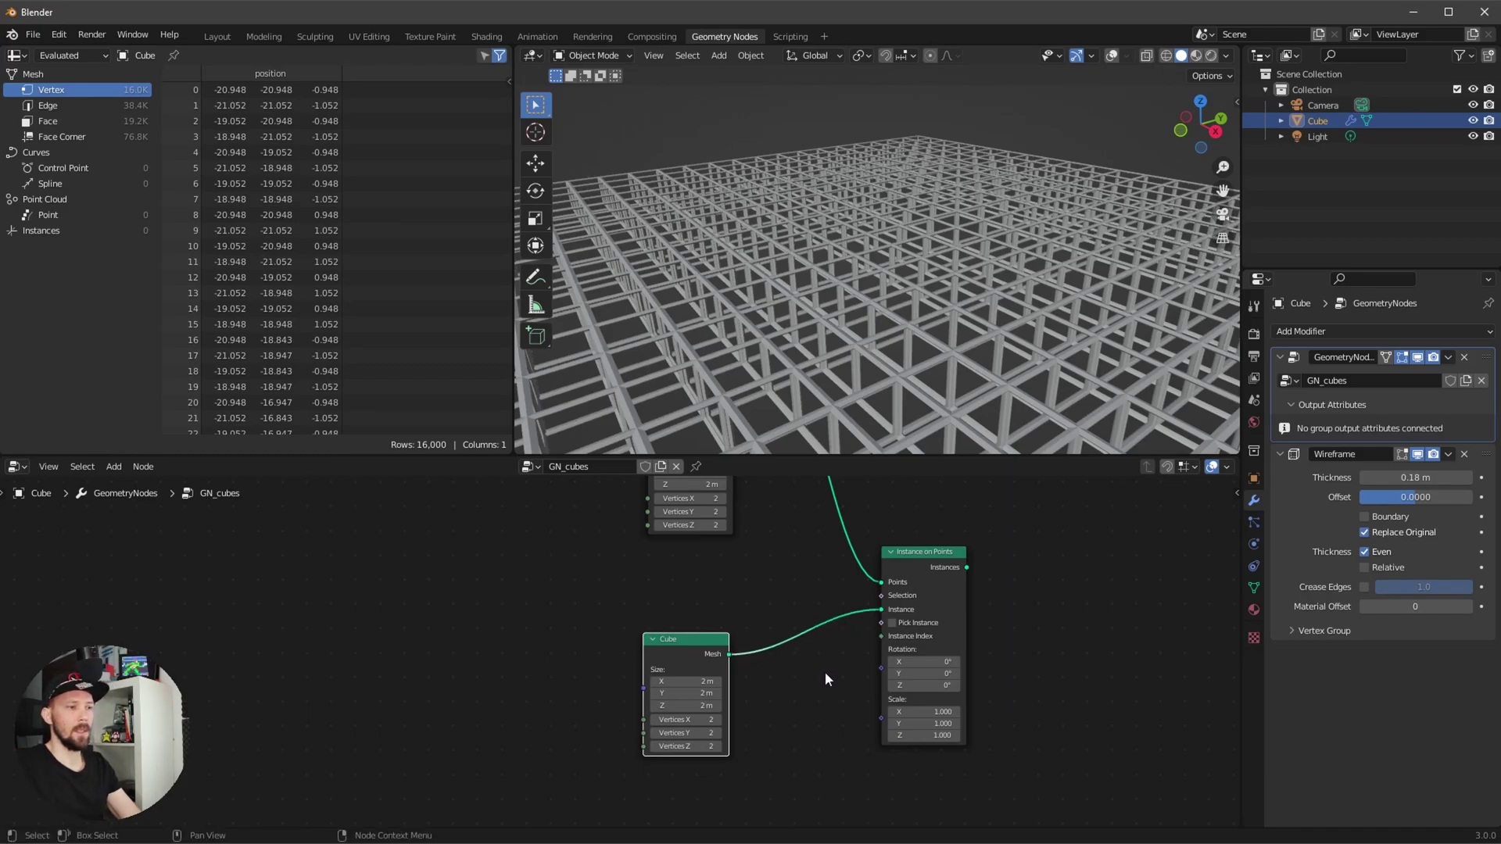
# Set the duplicated Cube node's size to 1 m in X, Y and Z.
pyautogui.click(703, 681)
pyautogui.write('1')
pyautogui.press('Tab')
pyautogui.write('1')
pyautogui.press('Tab')
pyautogui.write('1')
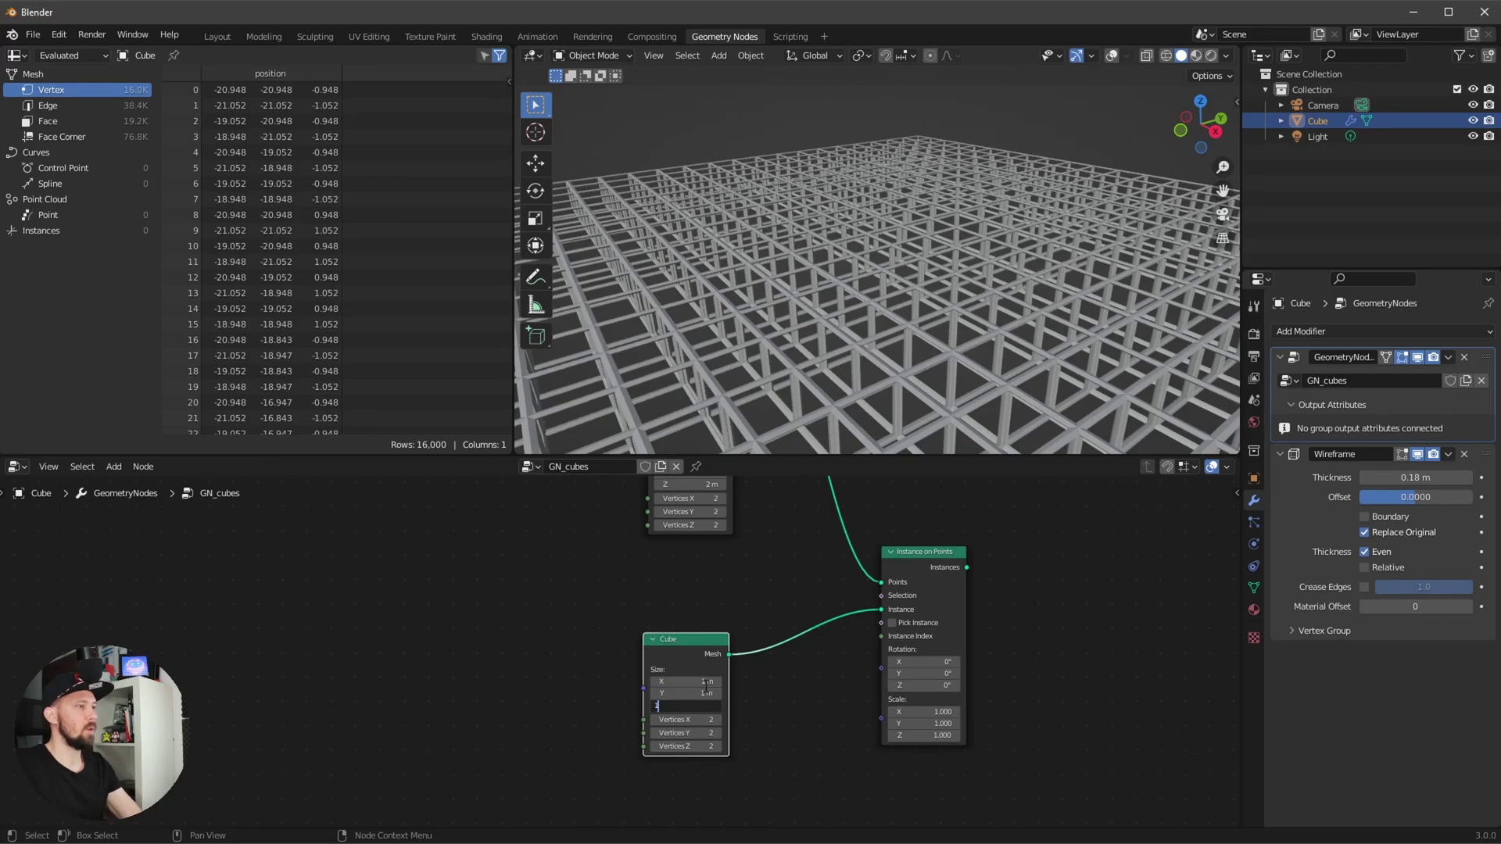
pyautogui.press('Tab')
pyautogui.click(791, 696)
# Insert a Join Geometry node before Realize Instances and connect the lower Instance on Points node's Instances output to it.
pyautogui.moveTo(966, 650); pyautogui.dragTo(688, 806, button='middle')
pyautogui.scroll(-5, 782, 735)
pyautogui.click(880, 668)
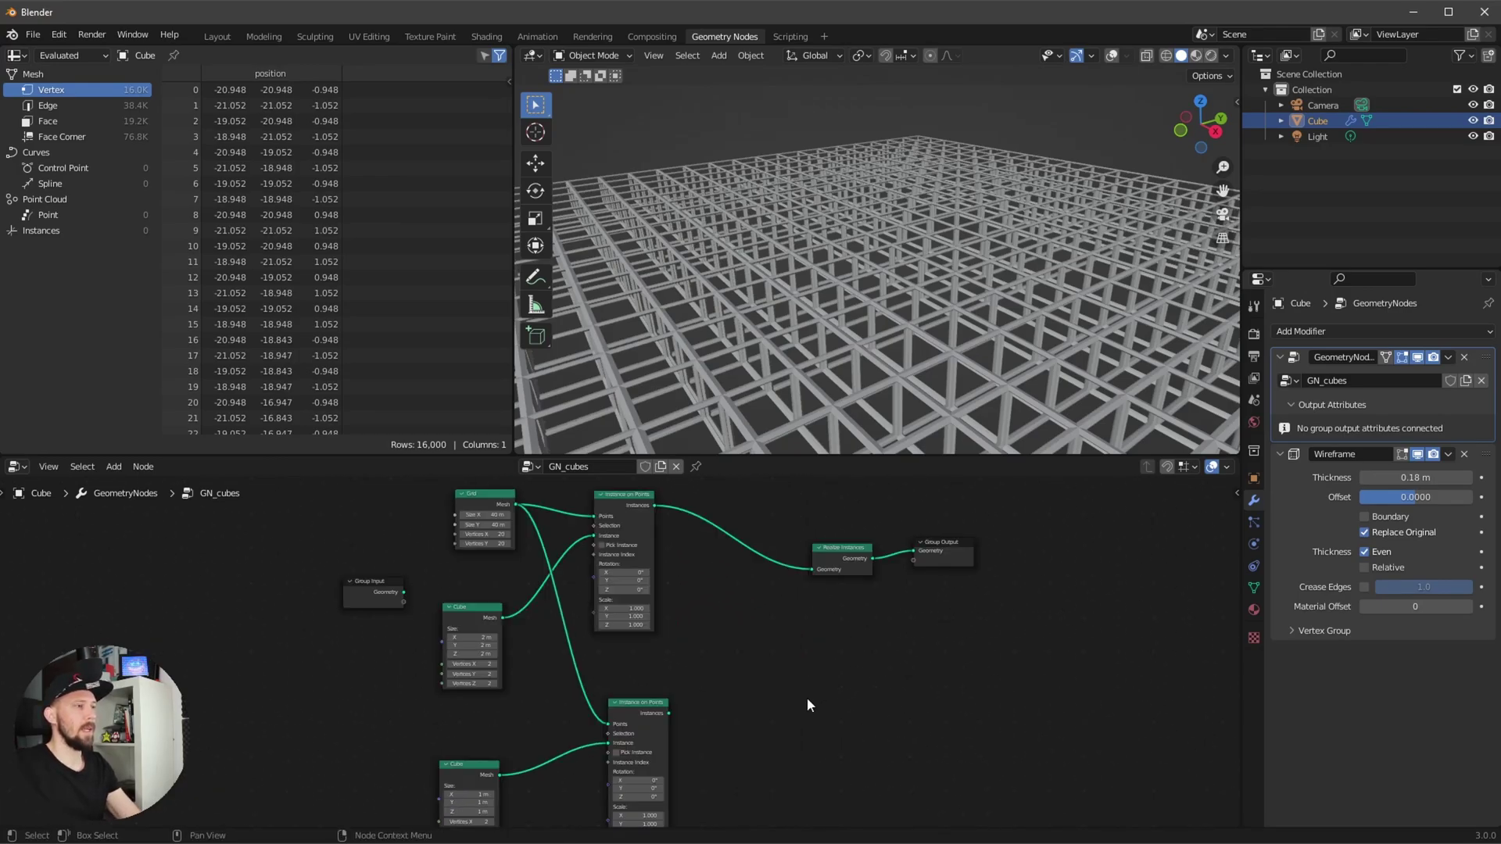
pyautogui.hotkey('shift', 'a')
pyautogui.click(778, 520)
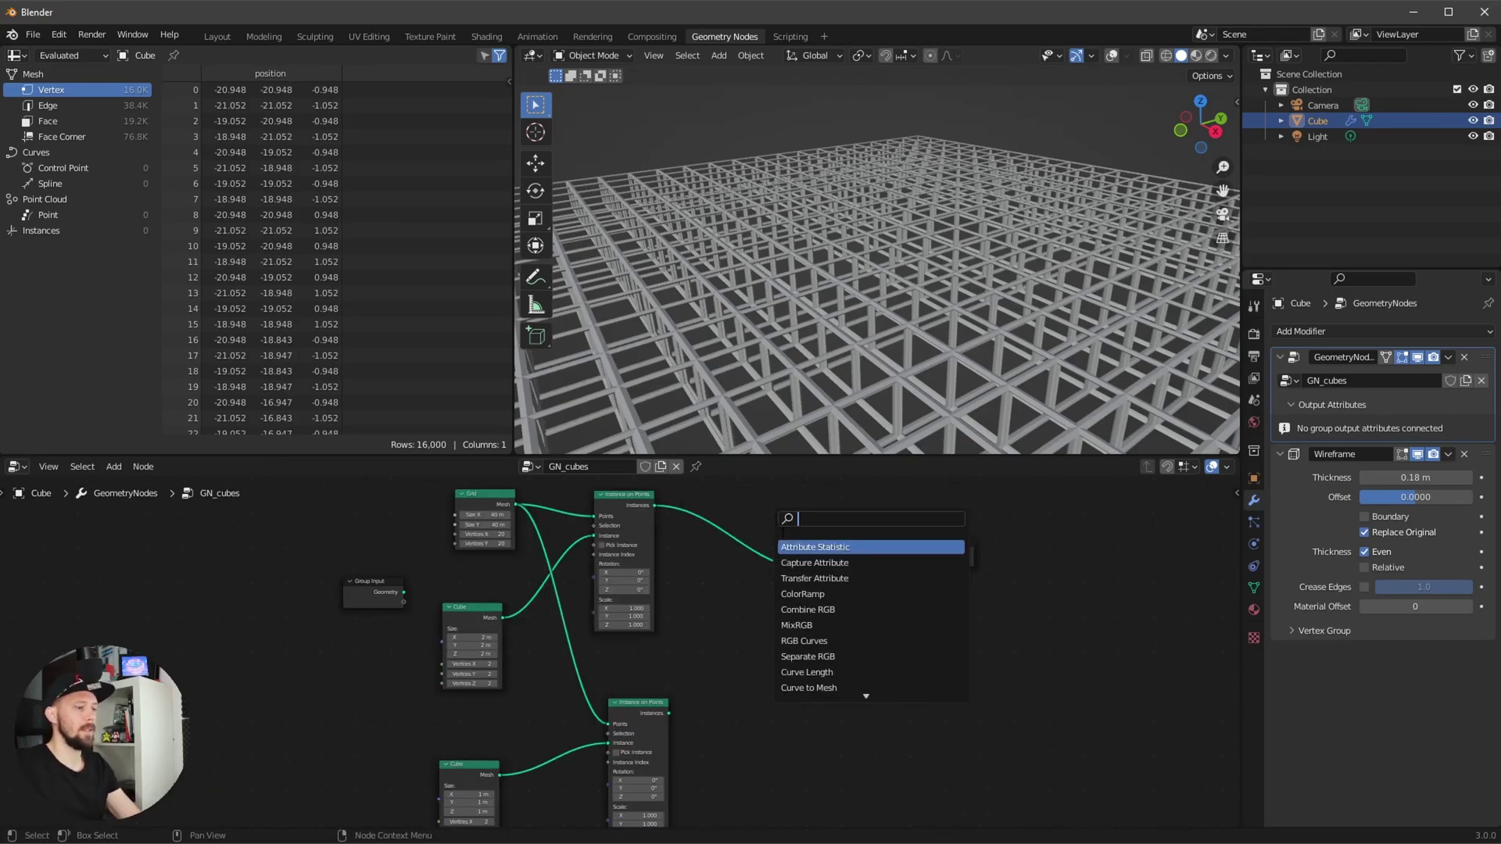
pyautogui.write('join')
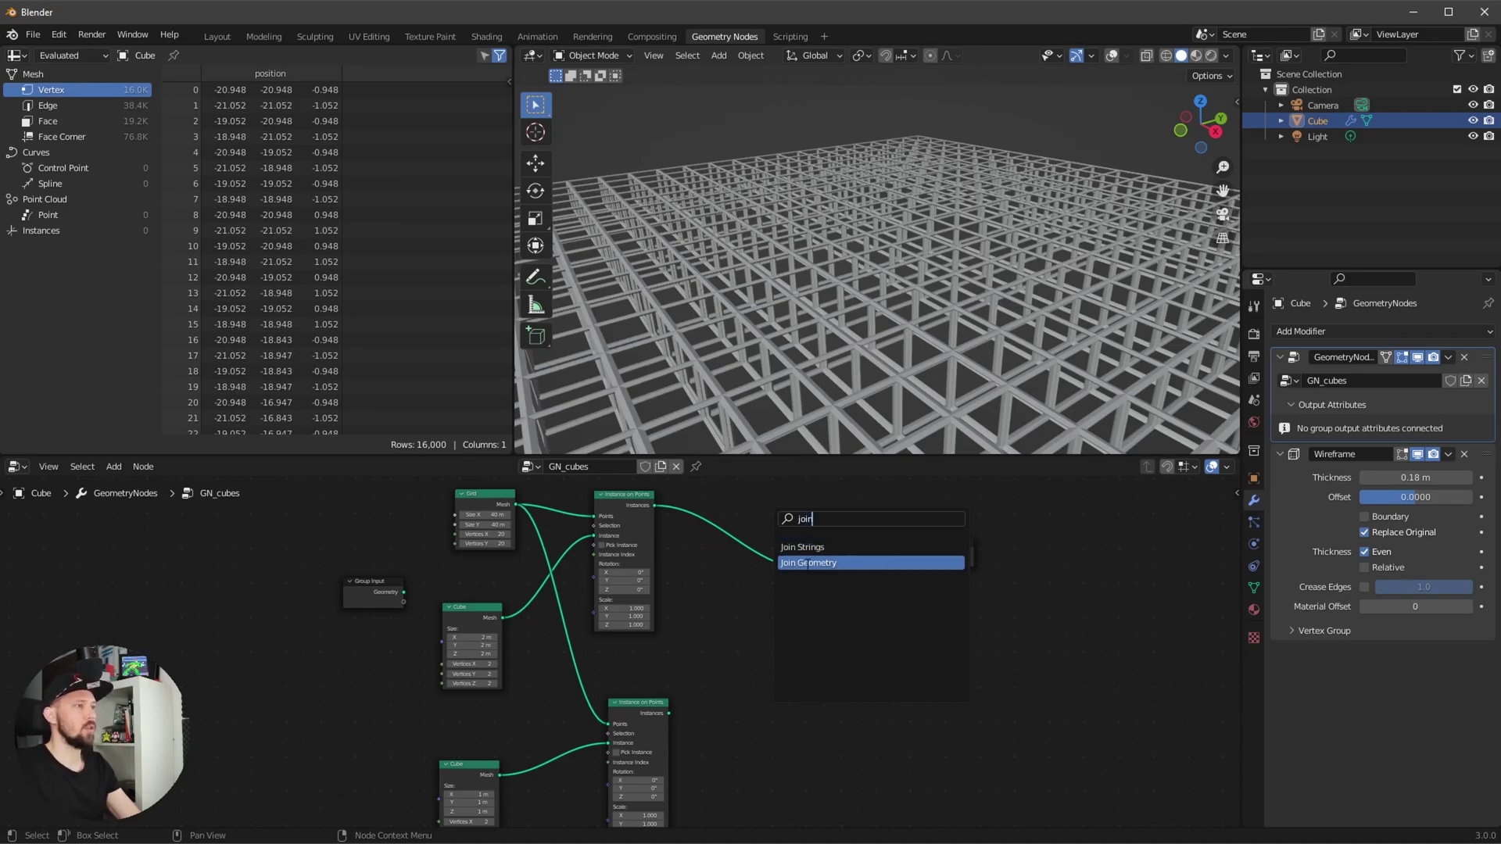
pyautogui.click(815, 563)
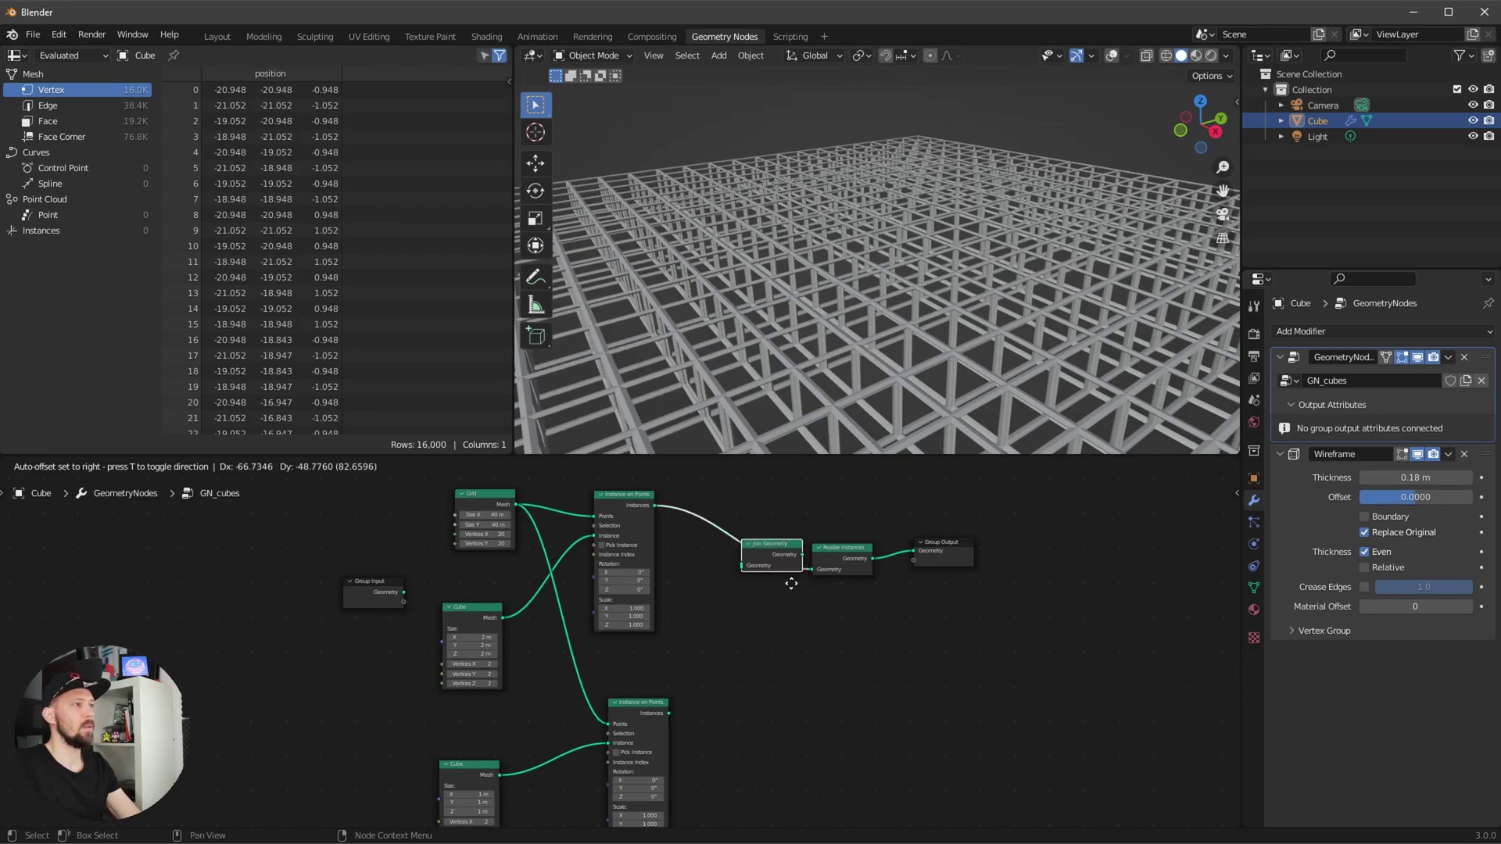
pyautogui.click(757, 589)
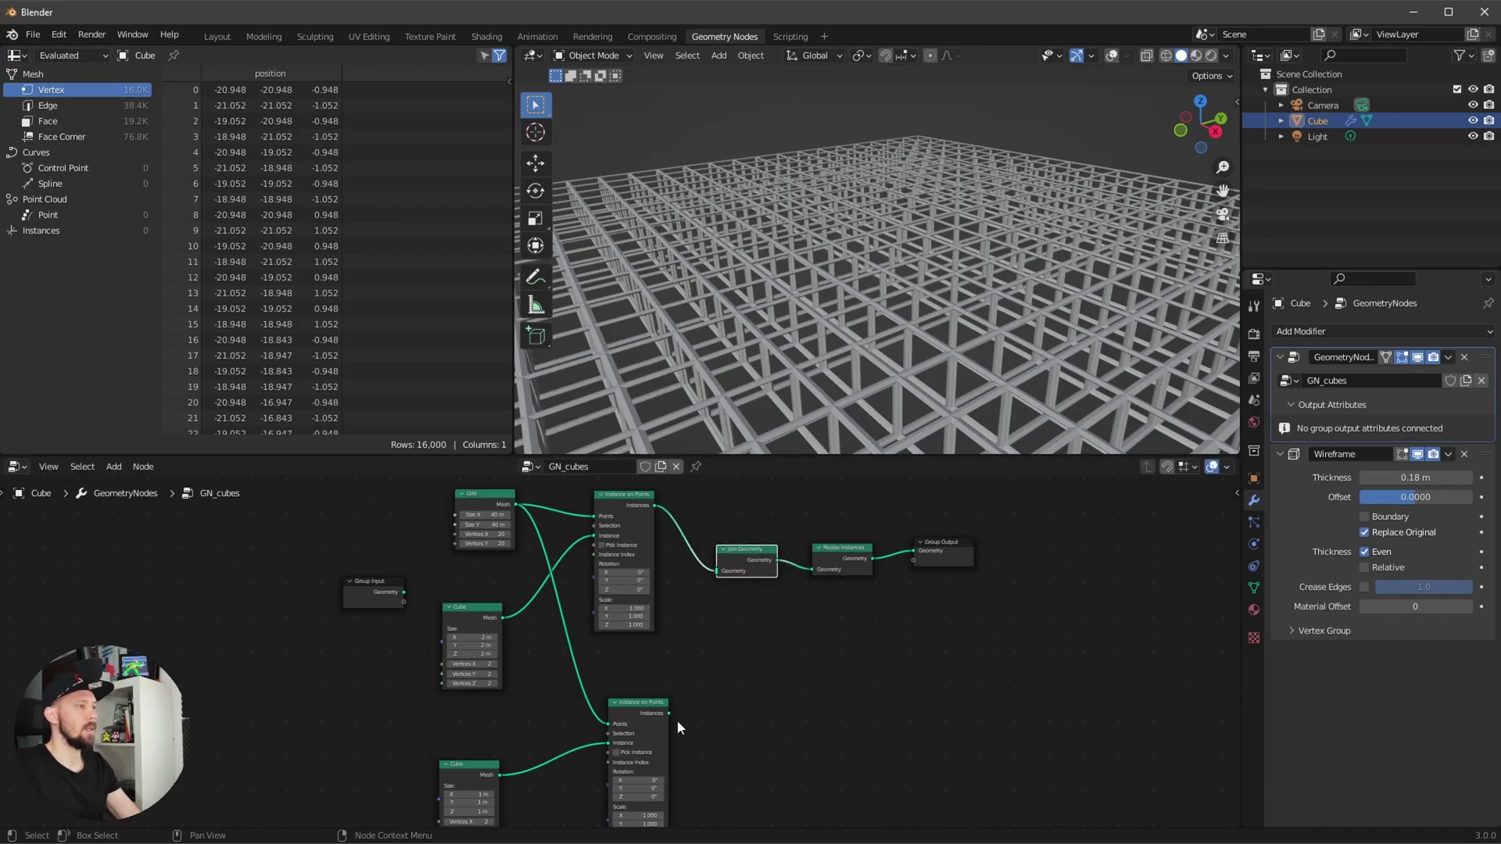
pyautogui.moveTo(668, 713); pyautogui.dragTo(716, 571)
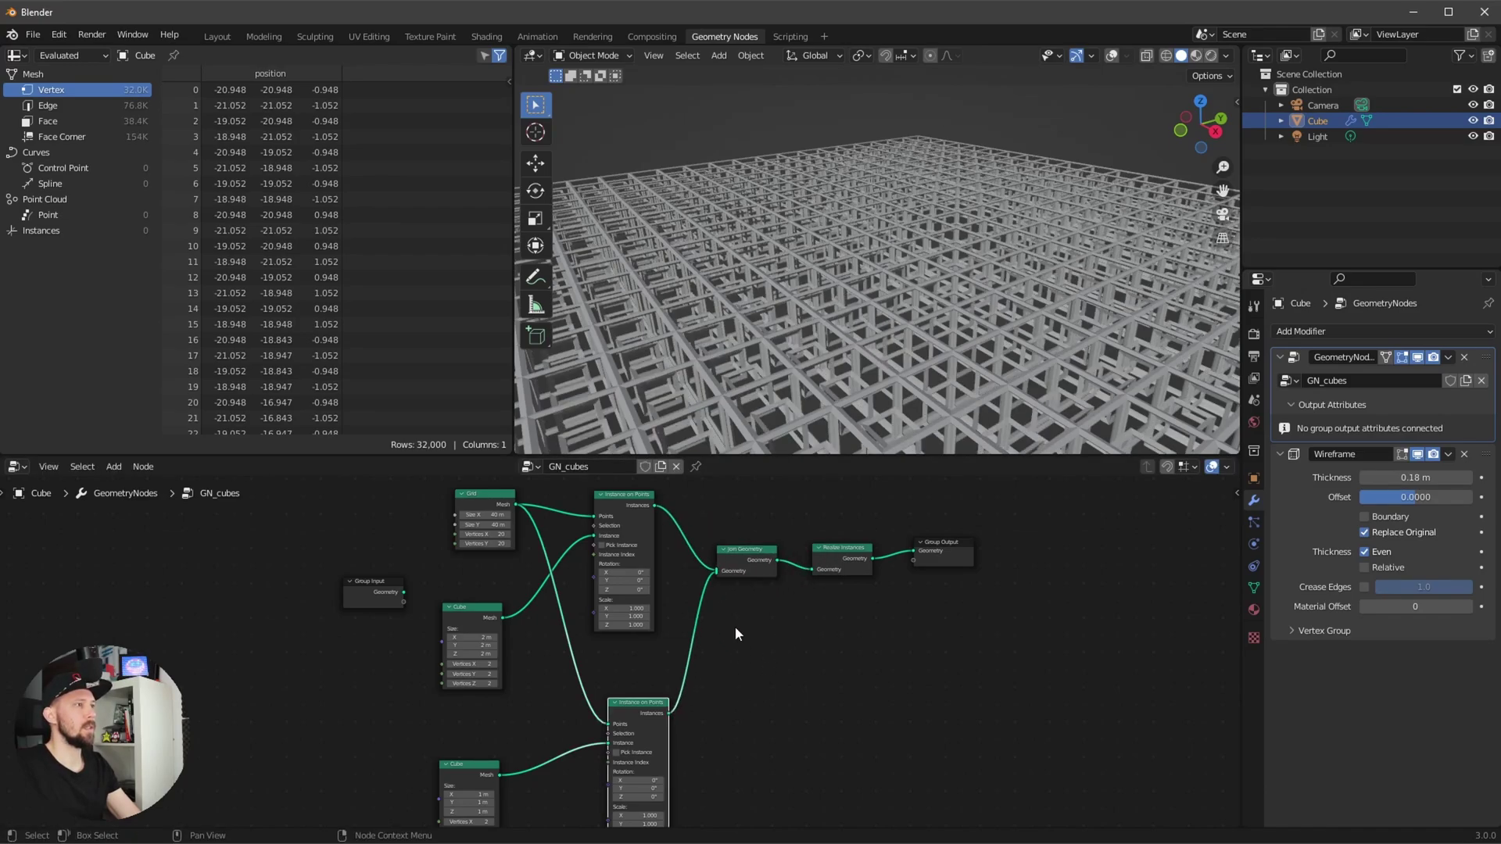
# Move the Join Geometry, Realize Instances and Group Output nodes farther away from the two Instance on Points nodes.
pyautogui.moveTo(949, 353); pyautogui.dragTo(935, 323, button='middle')
pyautogui.scroll(3, 936, 322)
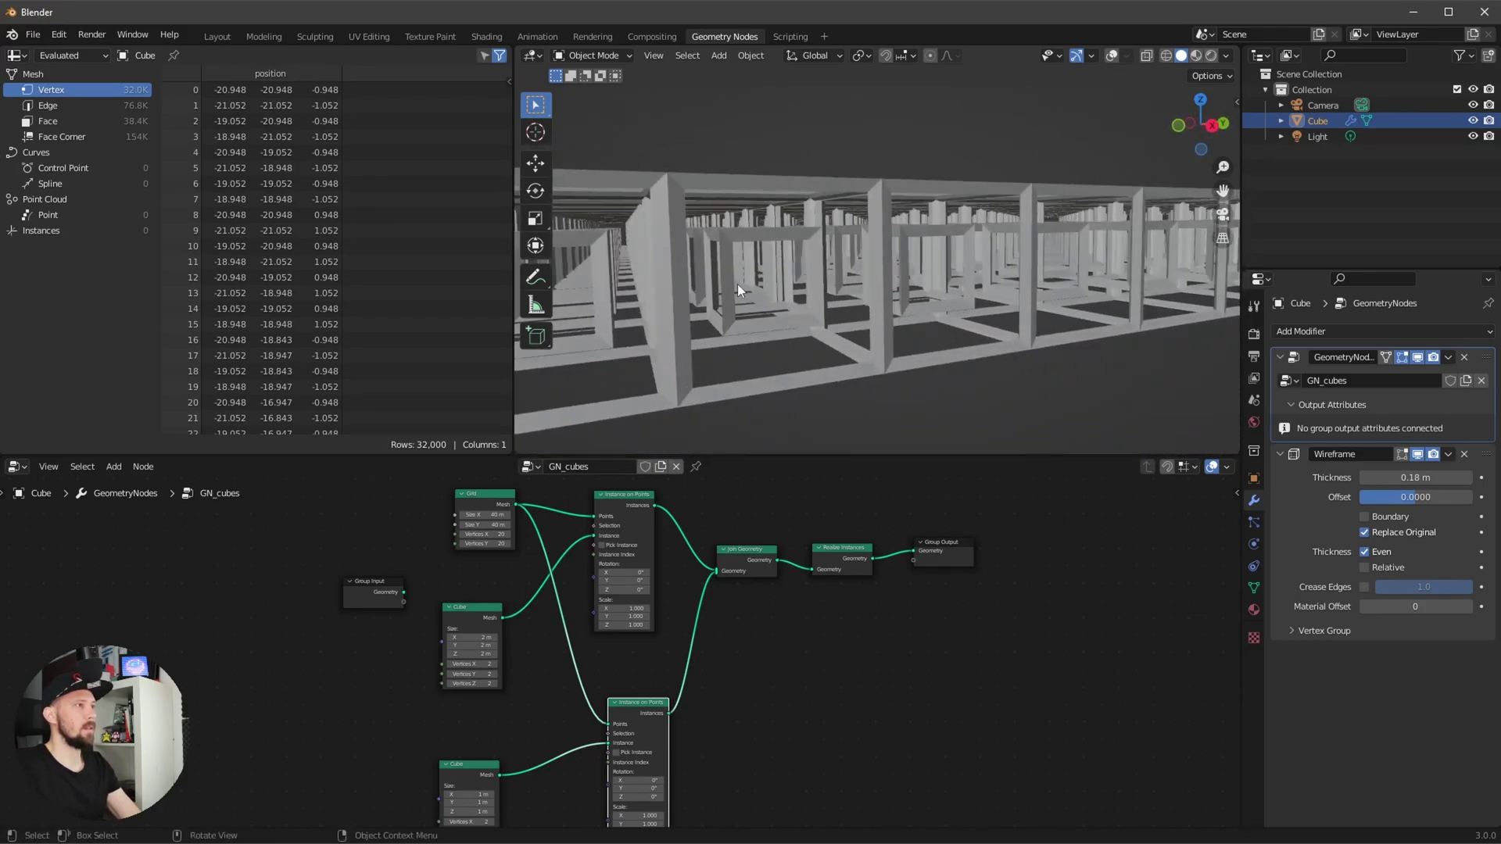
pyautogui.scroll(-5, 782, 316)
pyautogui.moveTo(815, 313); pyautogui.dragTo(919, 391, button='middle')
pyautogui.moveTo(1039, 565); pyautogui.dragTo(965, 549)
pyautogui.moveTo(752, 551); pyautogui.dragTo(861, 562)
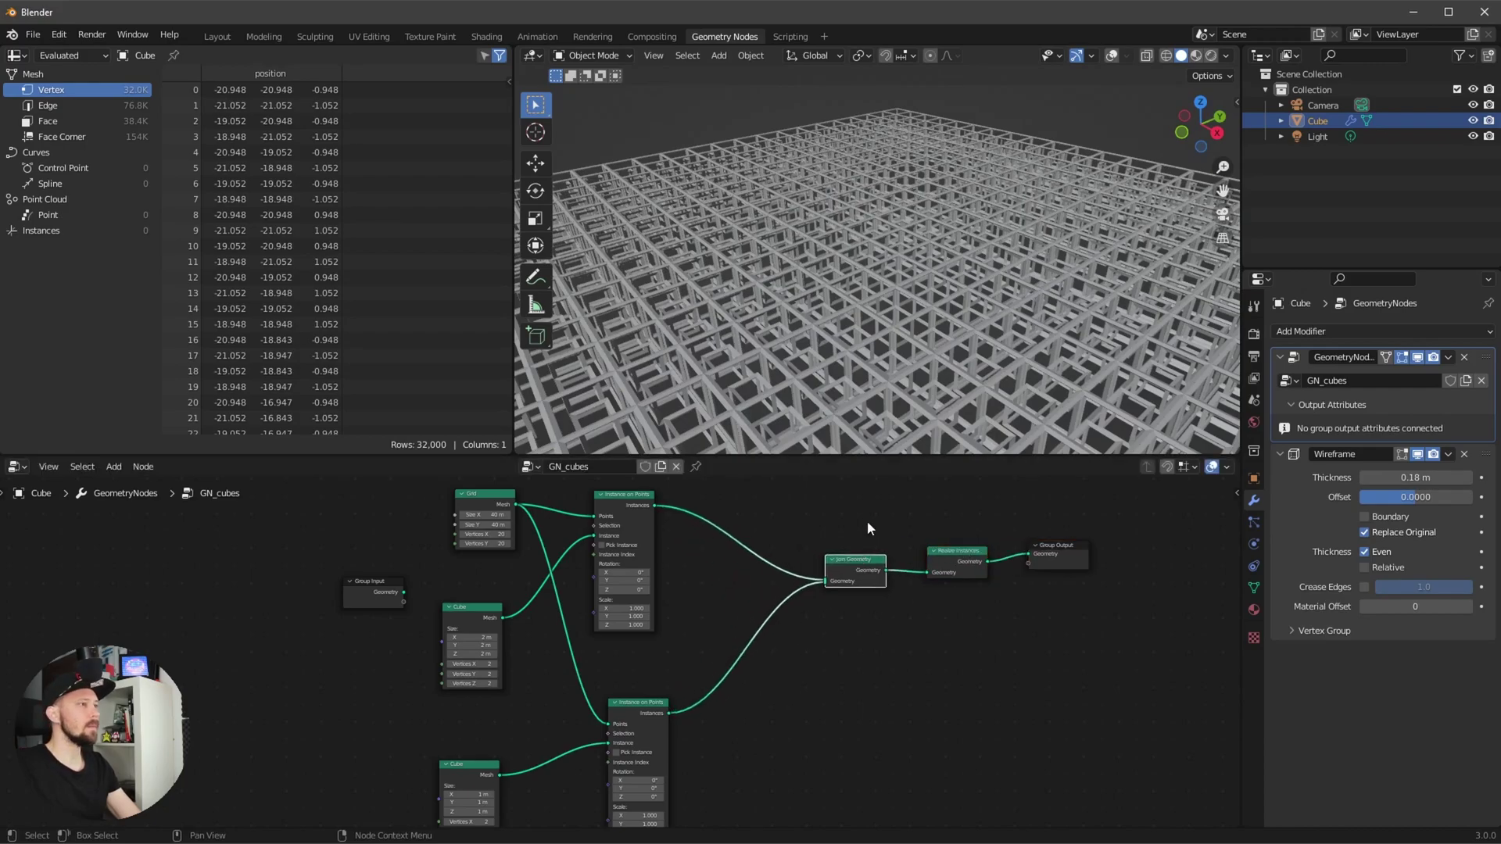
pyautogui.moveTo(808, 502); pyautogui.dragTo(870, 509, button='middle')
# Switch the viewport to Rendered shading and enable Ambient Occlusion, Bloom and Screen Space Reflections in the Eevee render settings.
pyautogui.press('z')
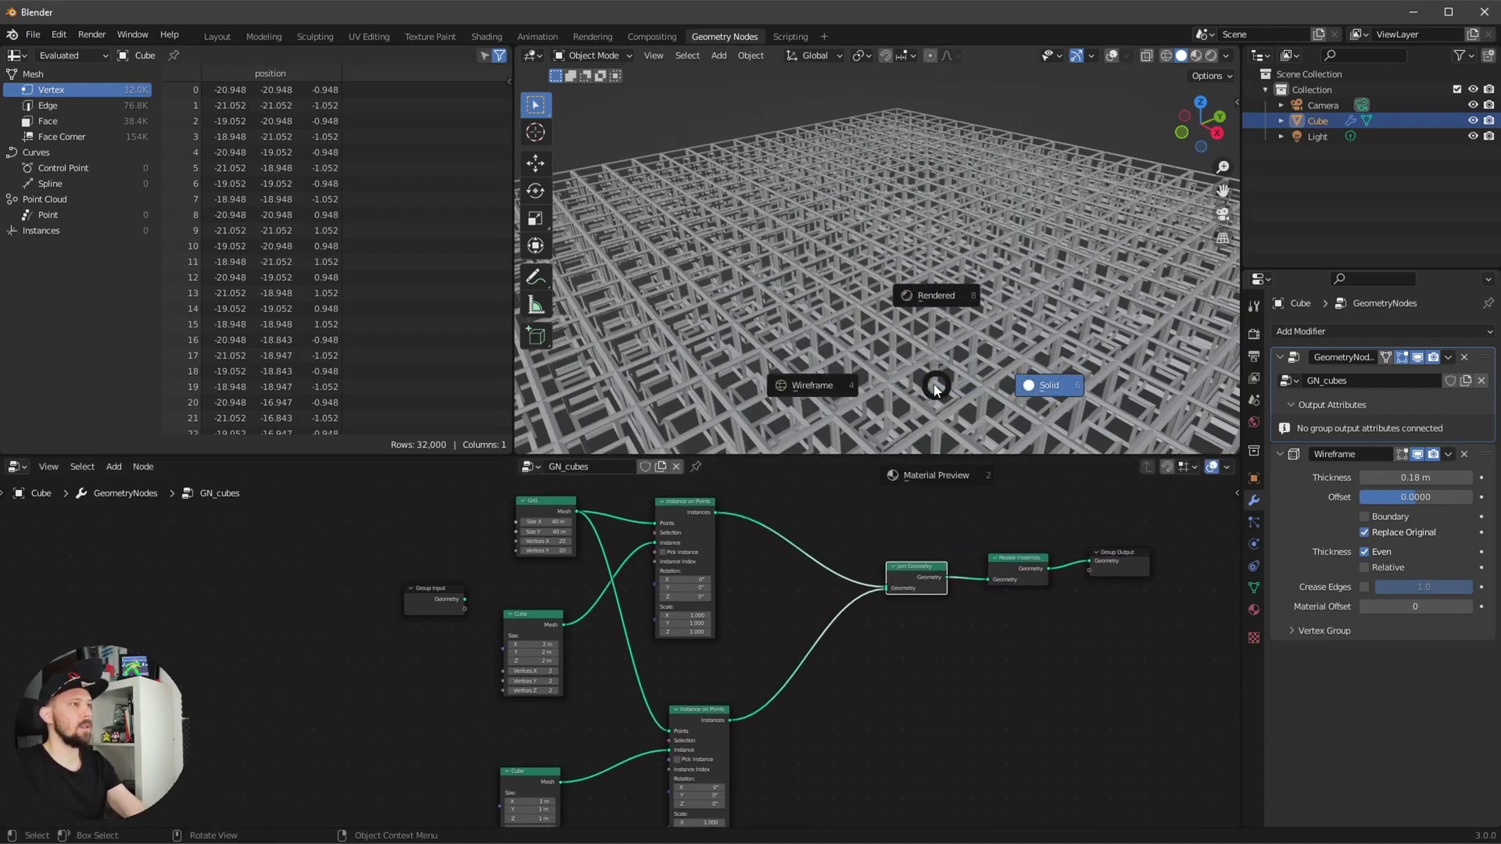
pyautogui.click(939, 295)
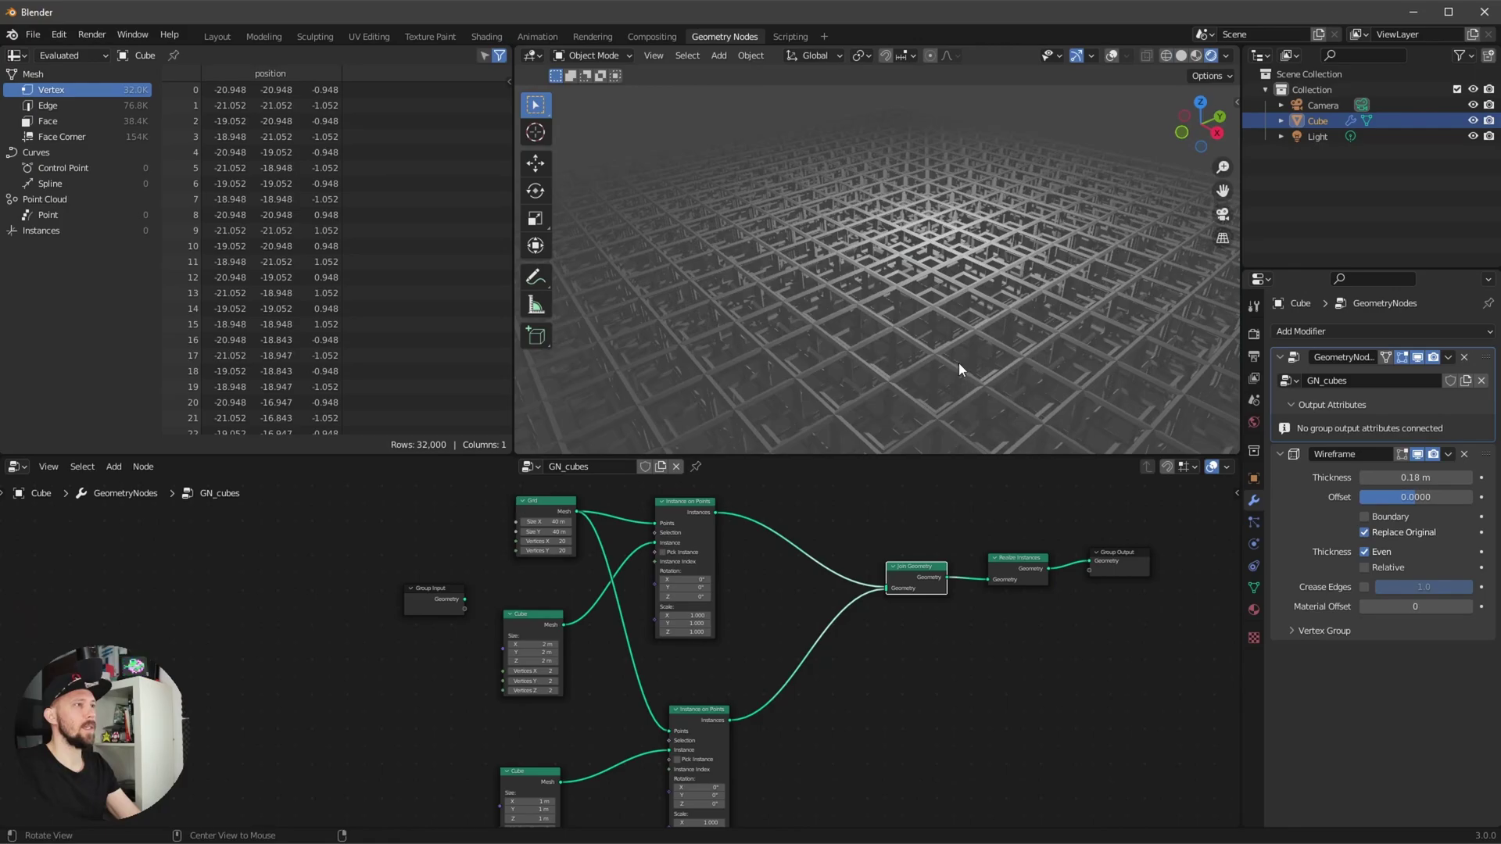
pyautogui.click(1254, 334)
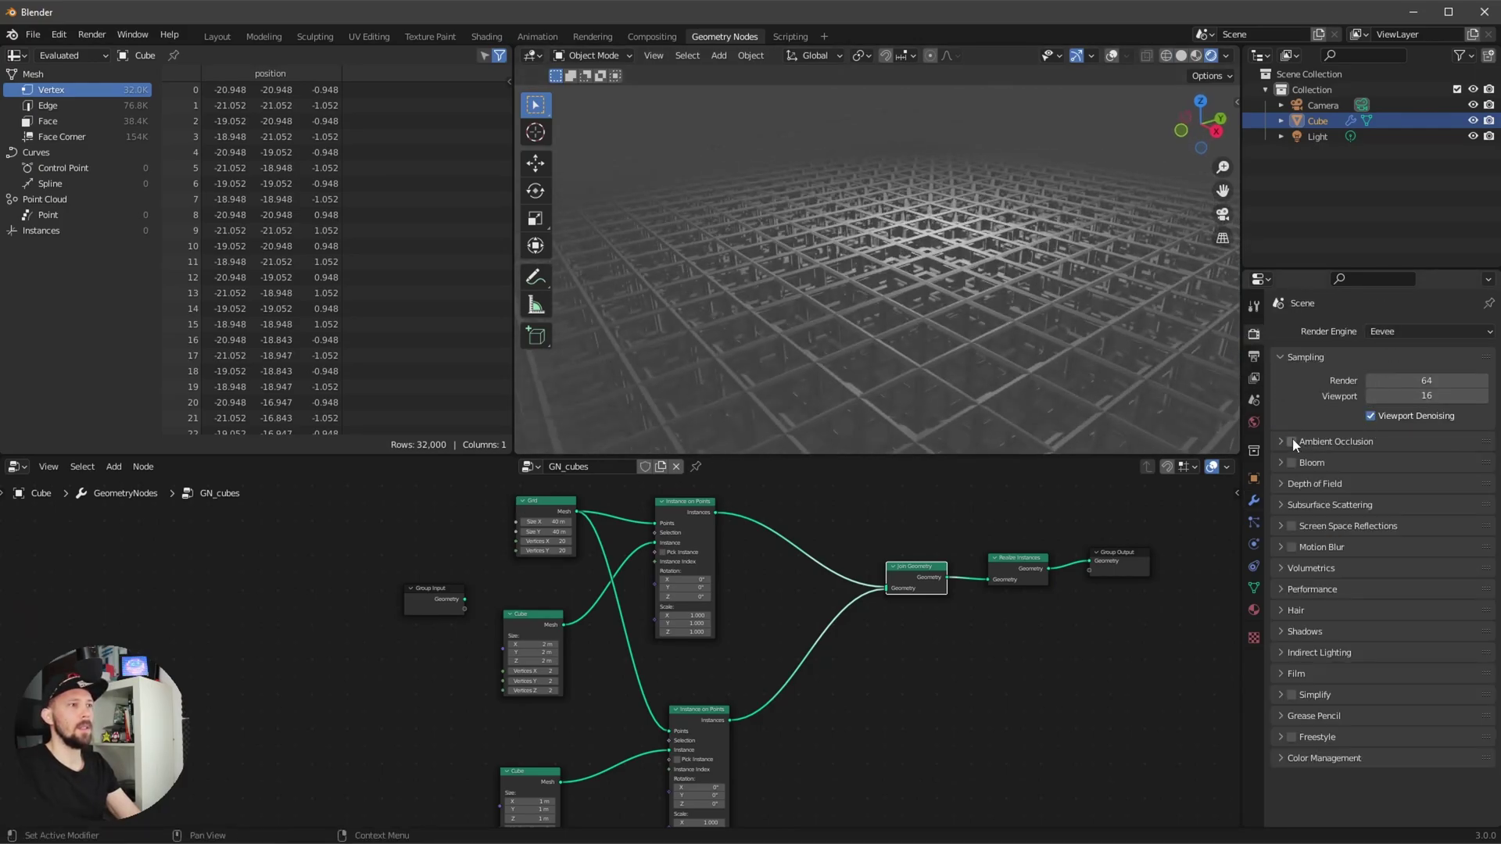
pyautogui.click(1291, 526)
pyautogui.click(1329, 526)
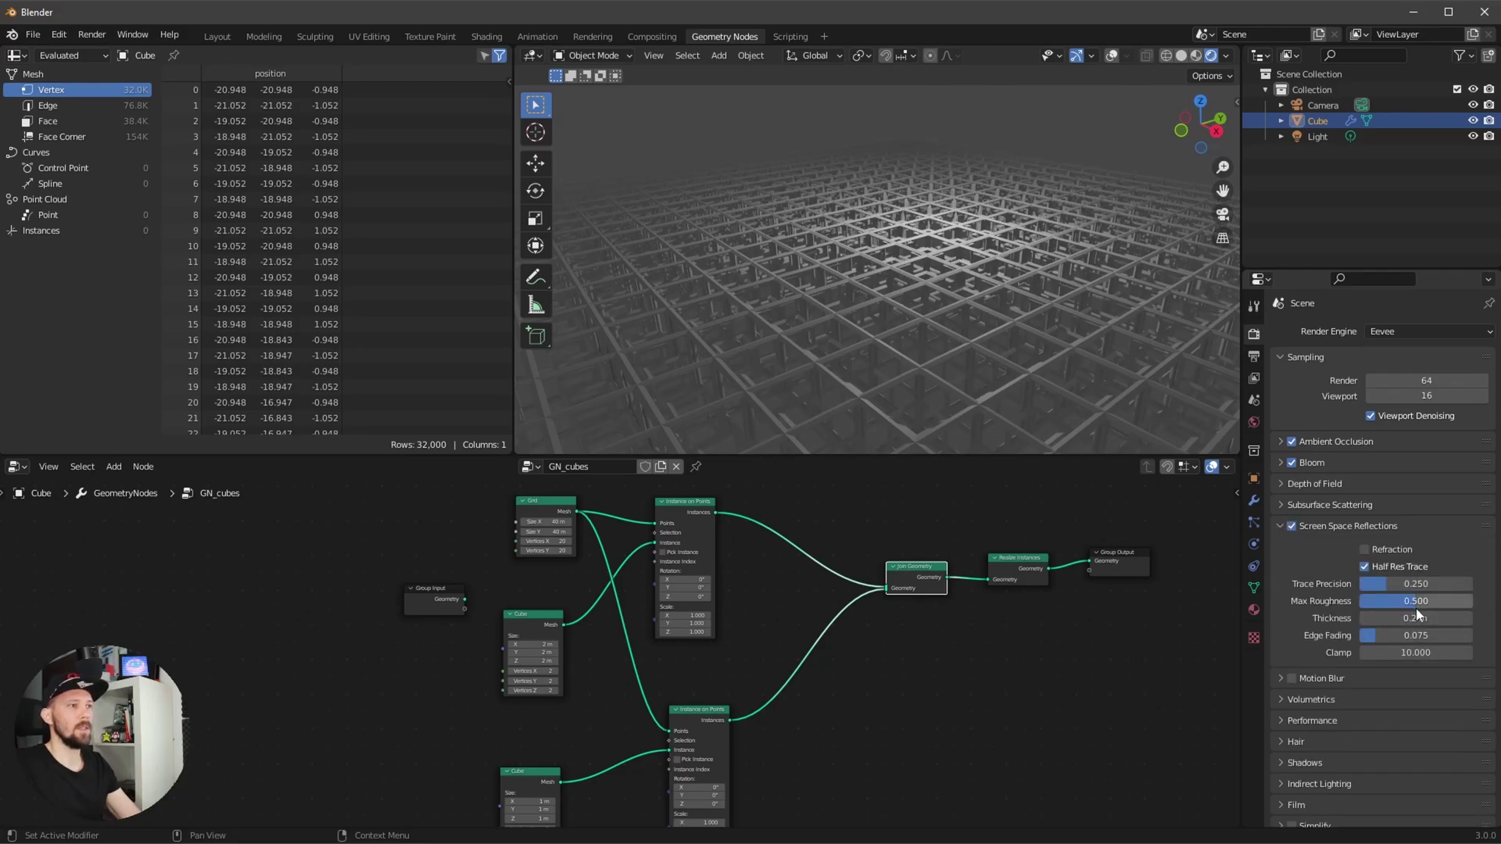
# Disable Half Res Trace, set Trace Precision and Max Roughness to 1.000 and Edge Fading to 0.000, and toggle the light's visibility off and on.
pyautogui.click(1369, 566)
pyautogui.moveTo(1396, 587)
pyautogui.mouseDown()
pyautogui.moveTo(1478, 586)
pyautogui.moveTo(1485, 600)
pyautogui.mouseUp()
pyautogui.moveTo(1379, 636); pyautogui.dragTo(1359, 635)
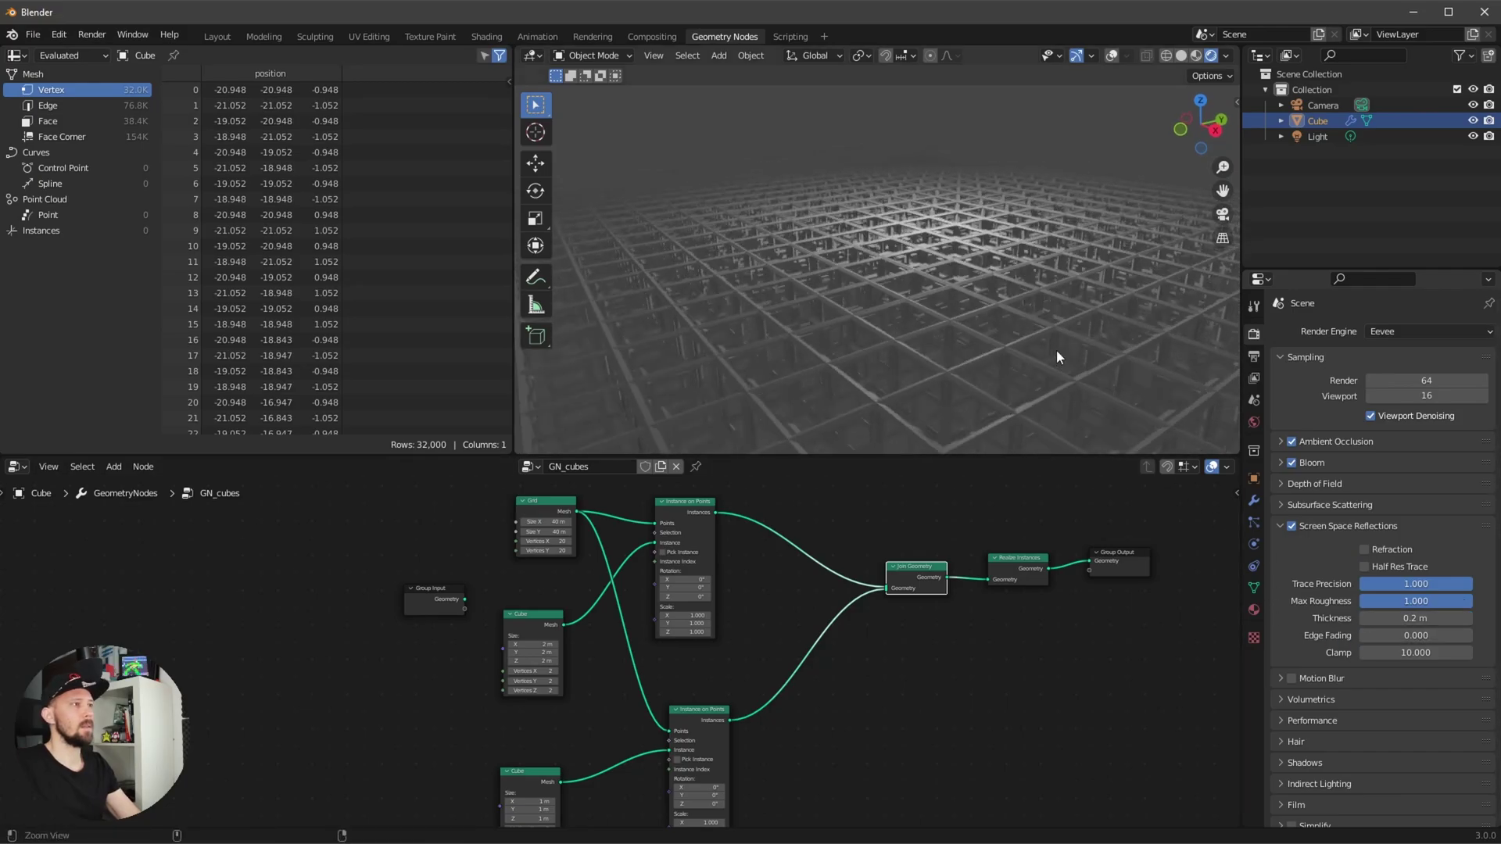
pyautogui.click(1472, 137)
pyautogui.click(1472, 137)
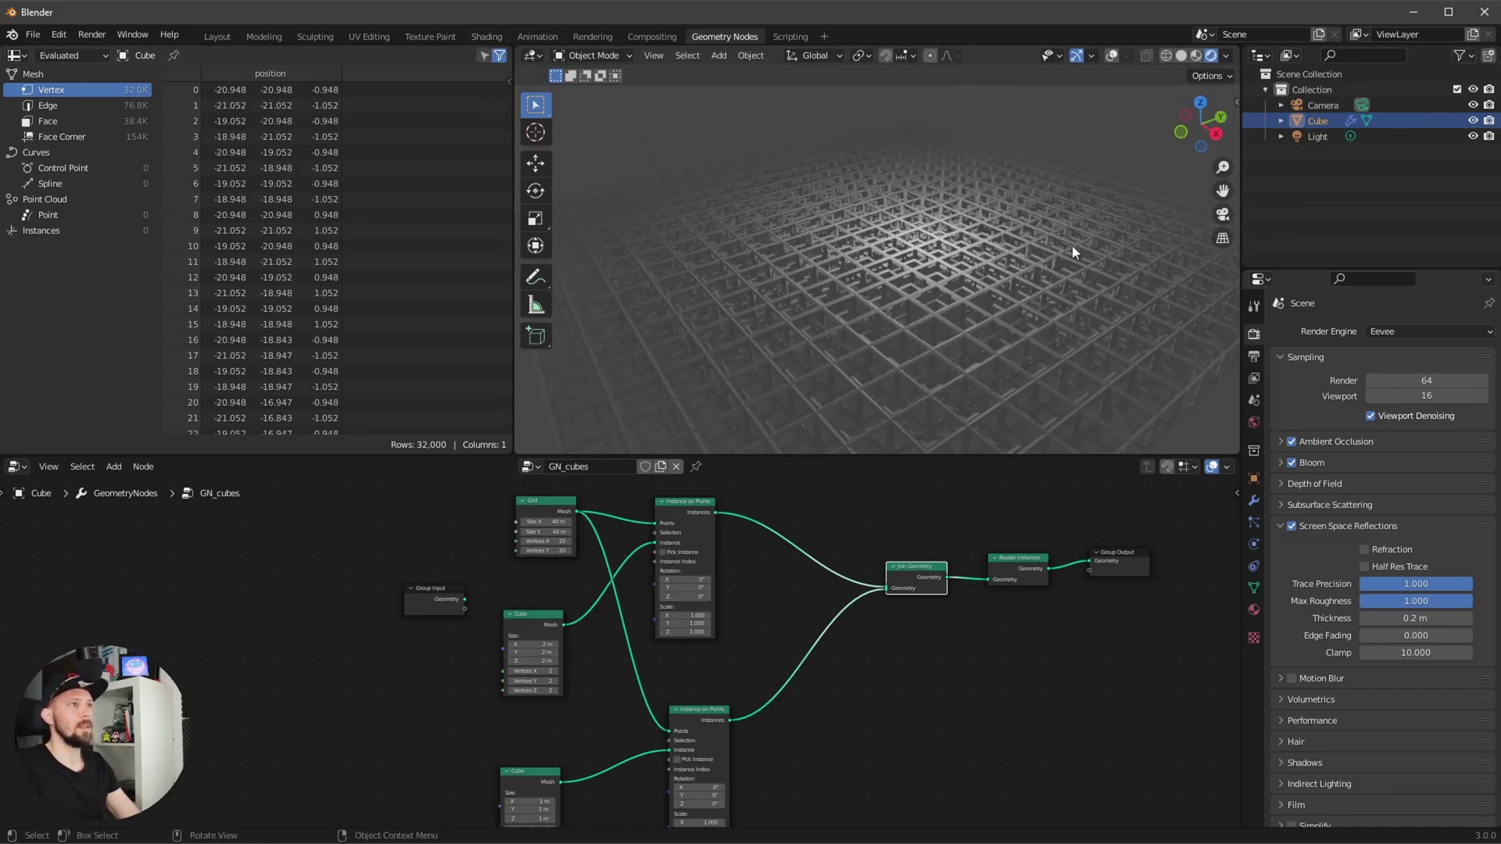
# Switch to the Shading workspace, add a new mesh cube and raise it along Z above the wireframe grid.
pyautogui.click(487, 36)
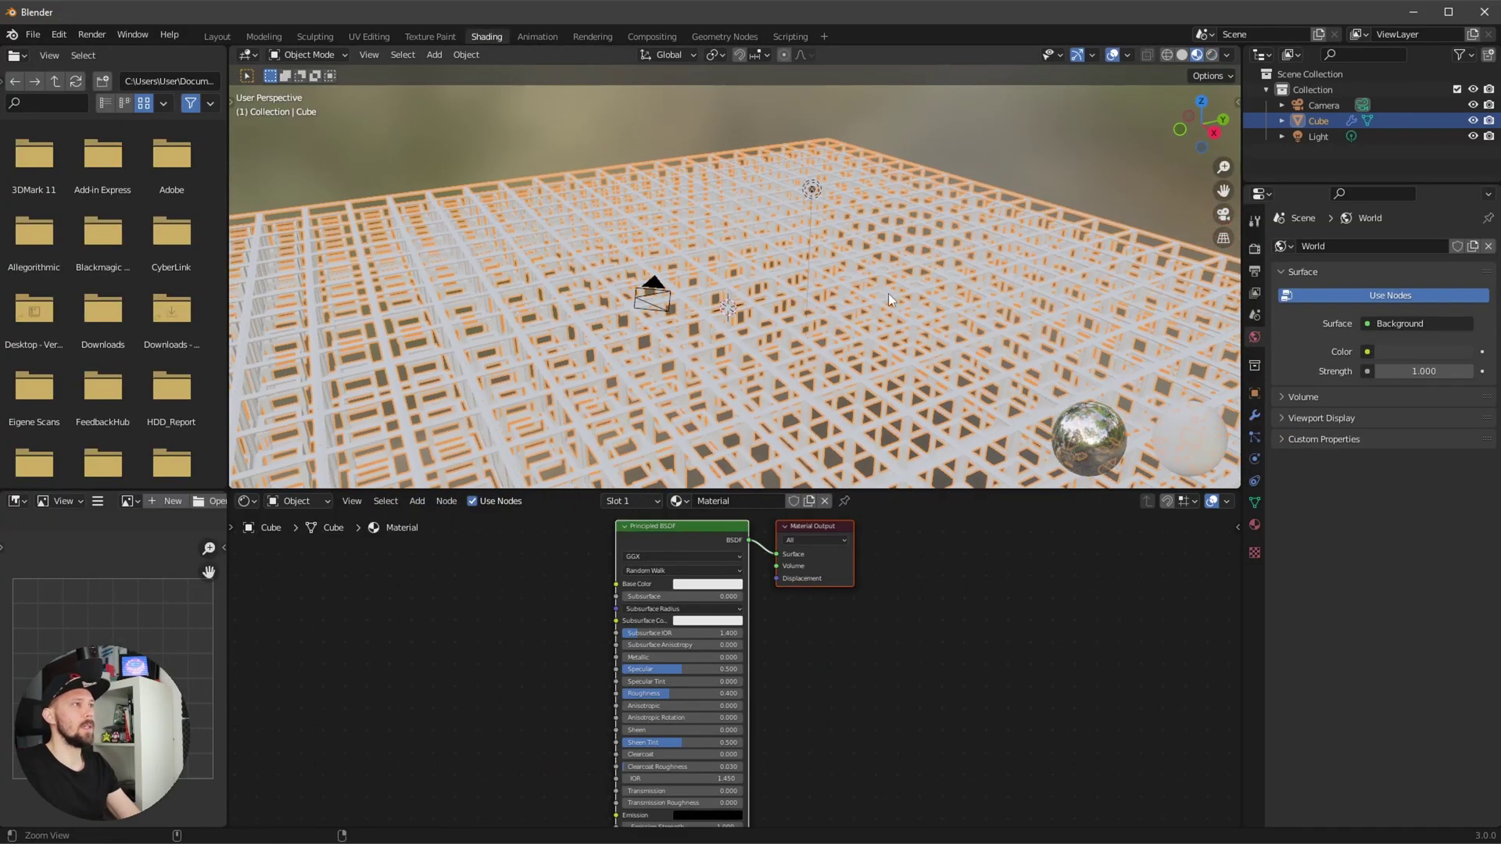
pyautogui.scroll(-2, 888, 293)
pyautogui.hotkey('shift', 'a')
pyautogui.moveTo(721, 339)
pyautogui.click(911, 349)
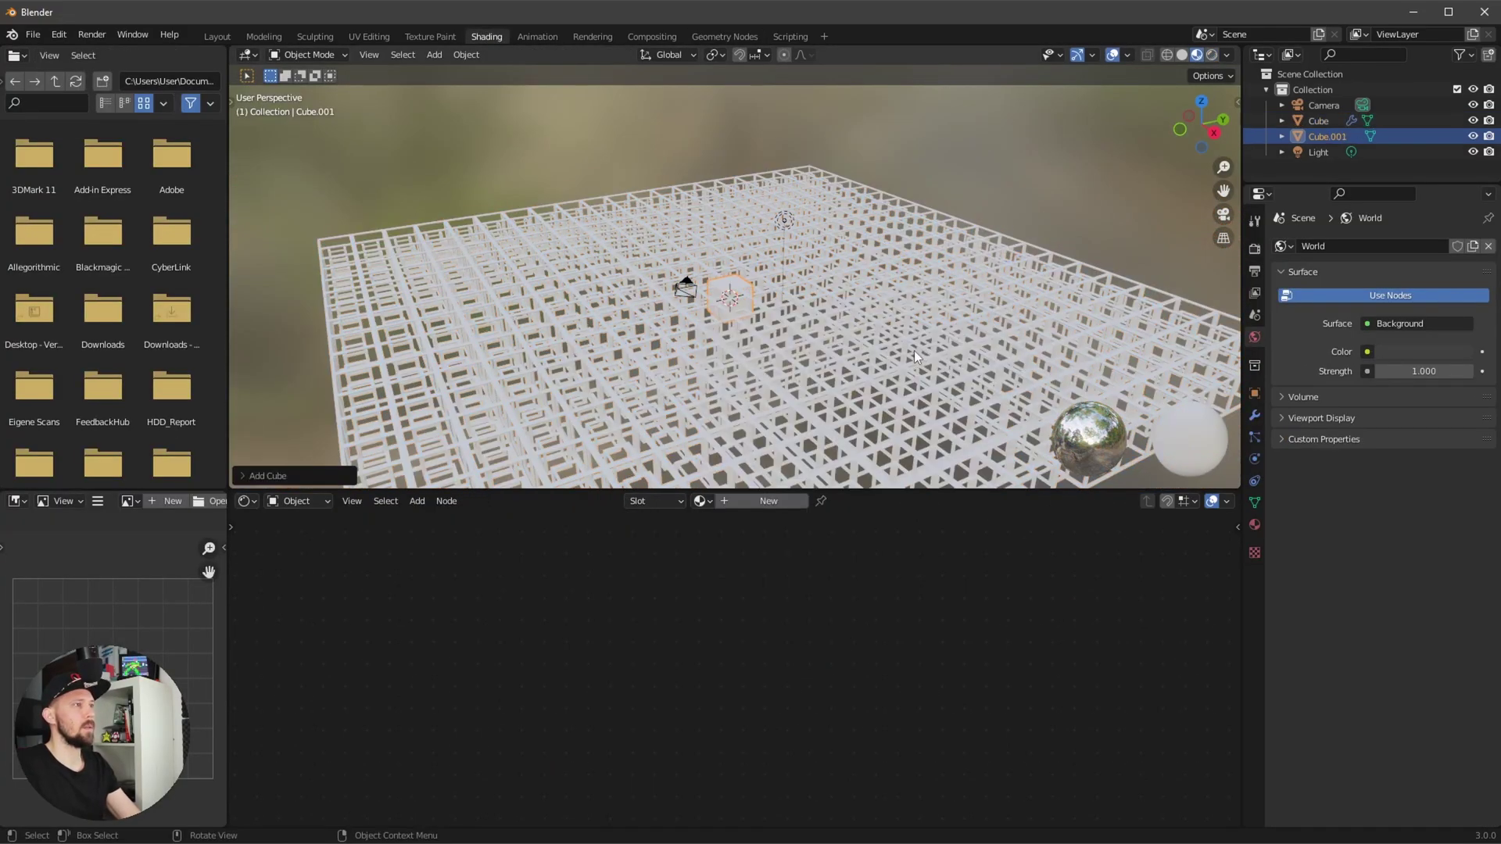
pyautogui.press('g')
pyautogui.press('z')
pyautogui.click(1011, 237)
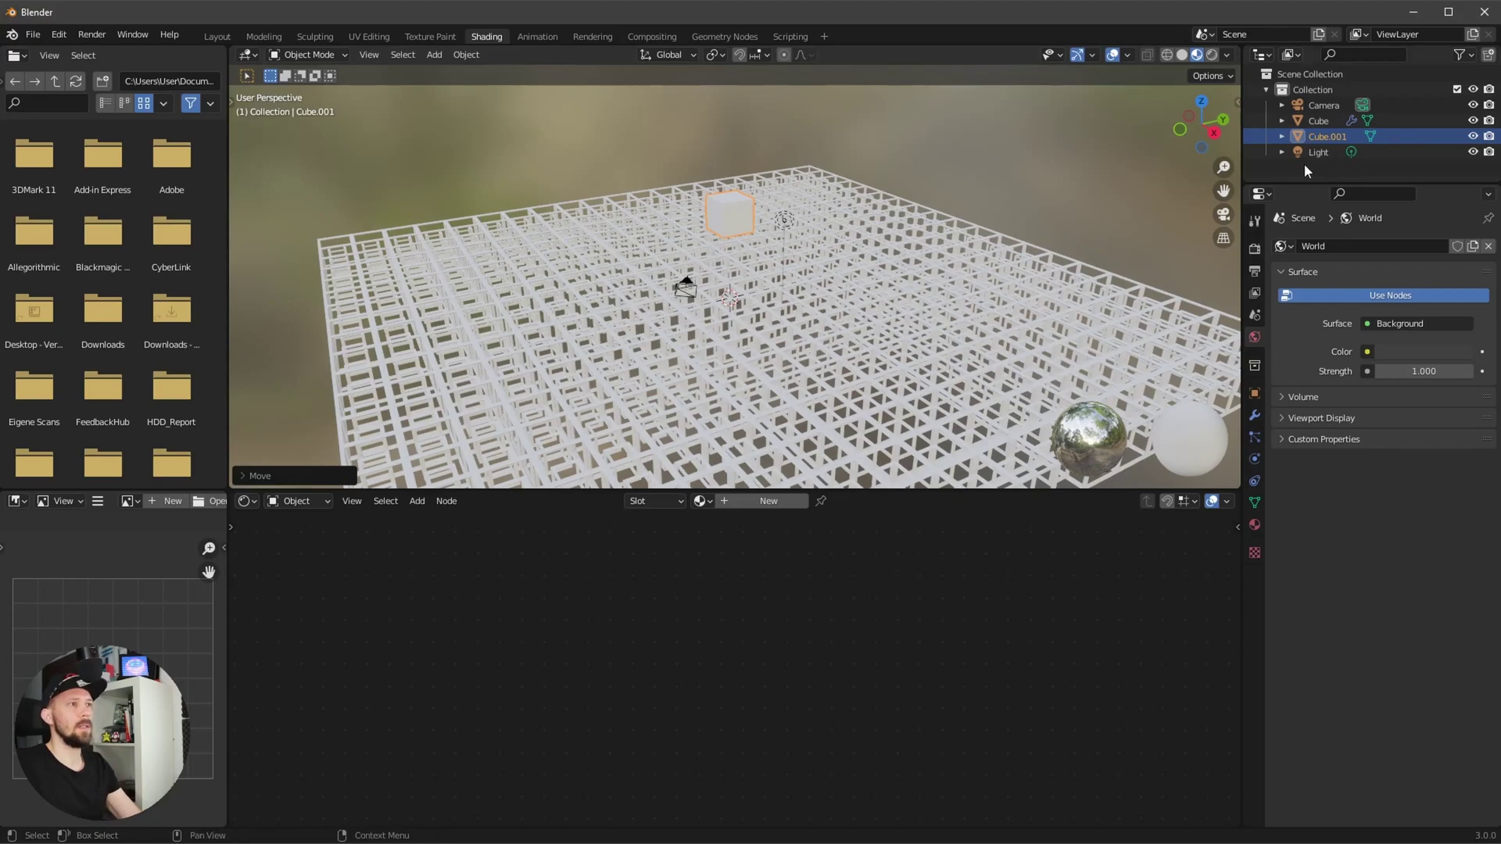
# Frame the new cube, hide the wireframe grid object and switch the viewport to Rendered shading.
pyautogui.press('KP_Decimal')
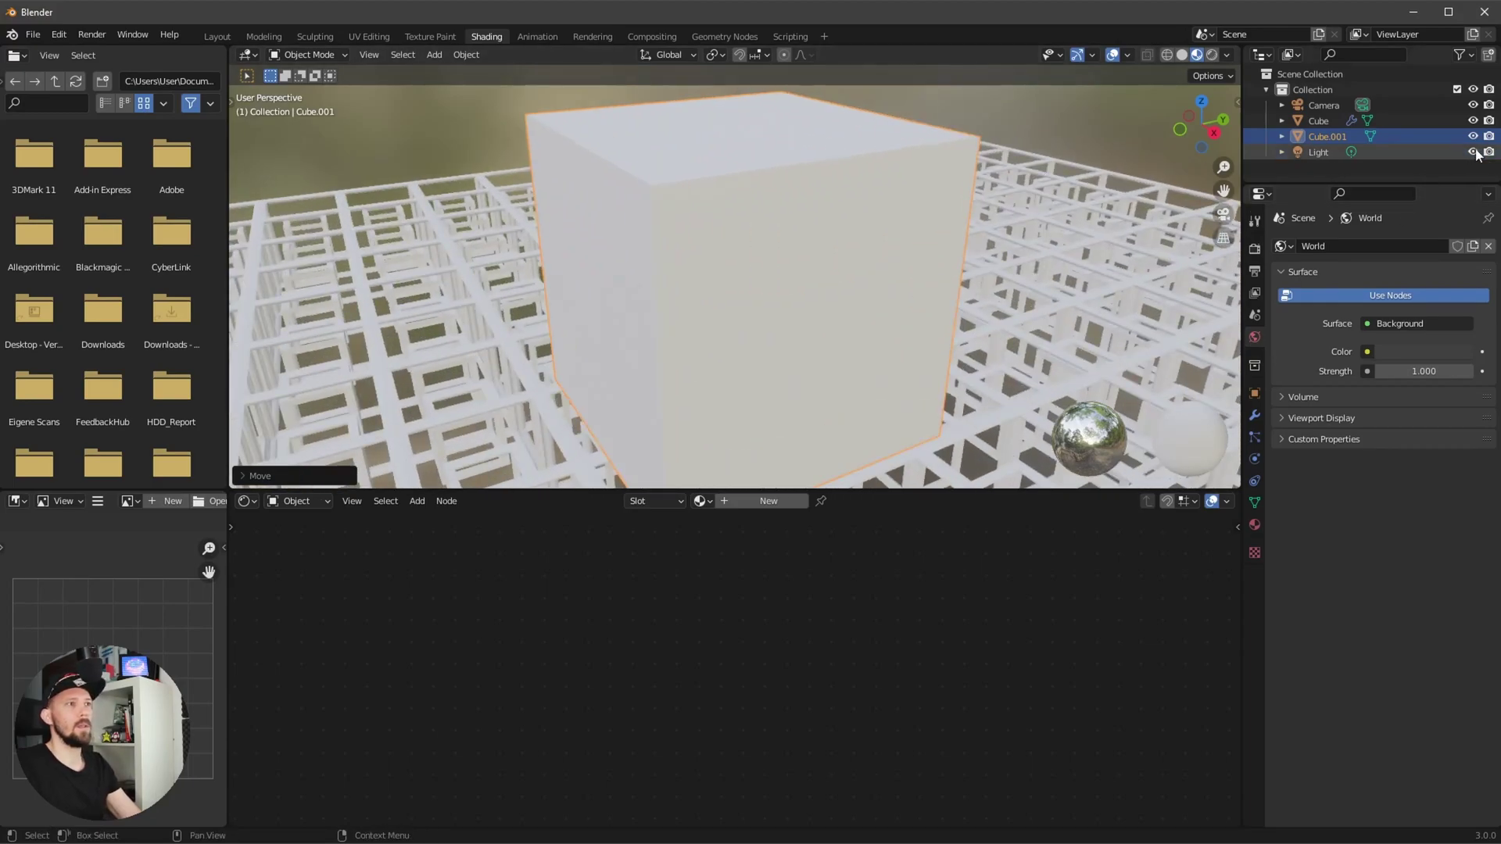
pyautogui.click(1473, 120)
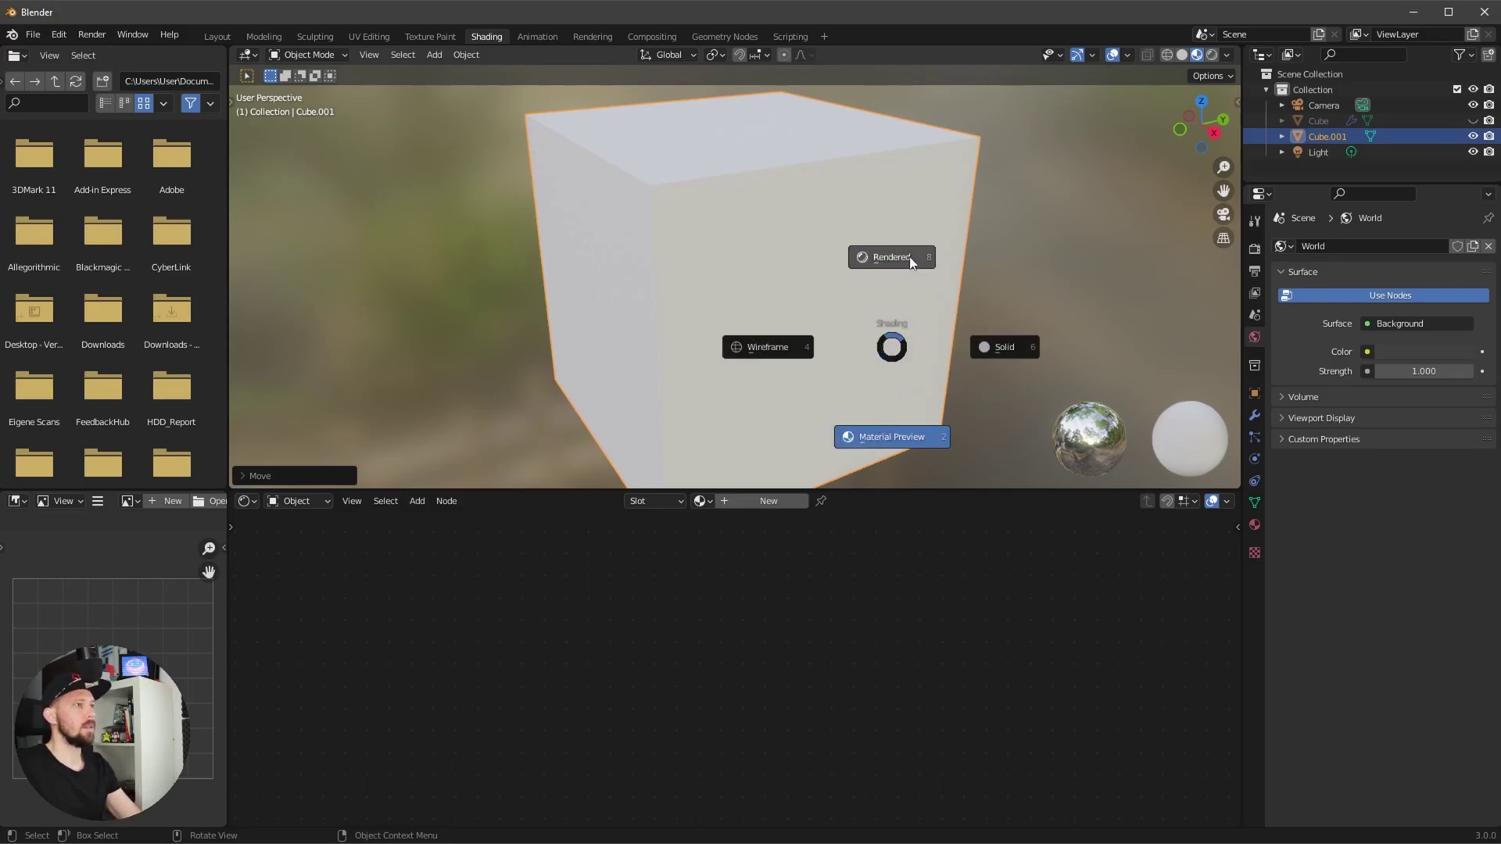
pyautogui.click(888, 251)
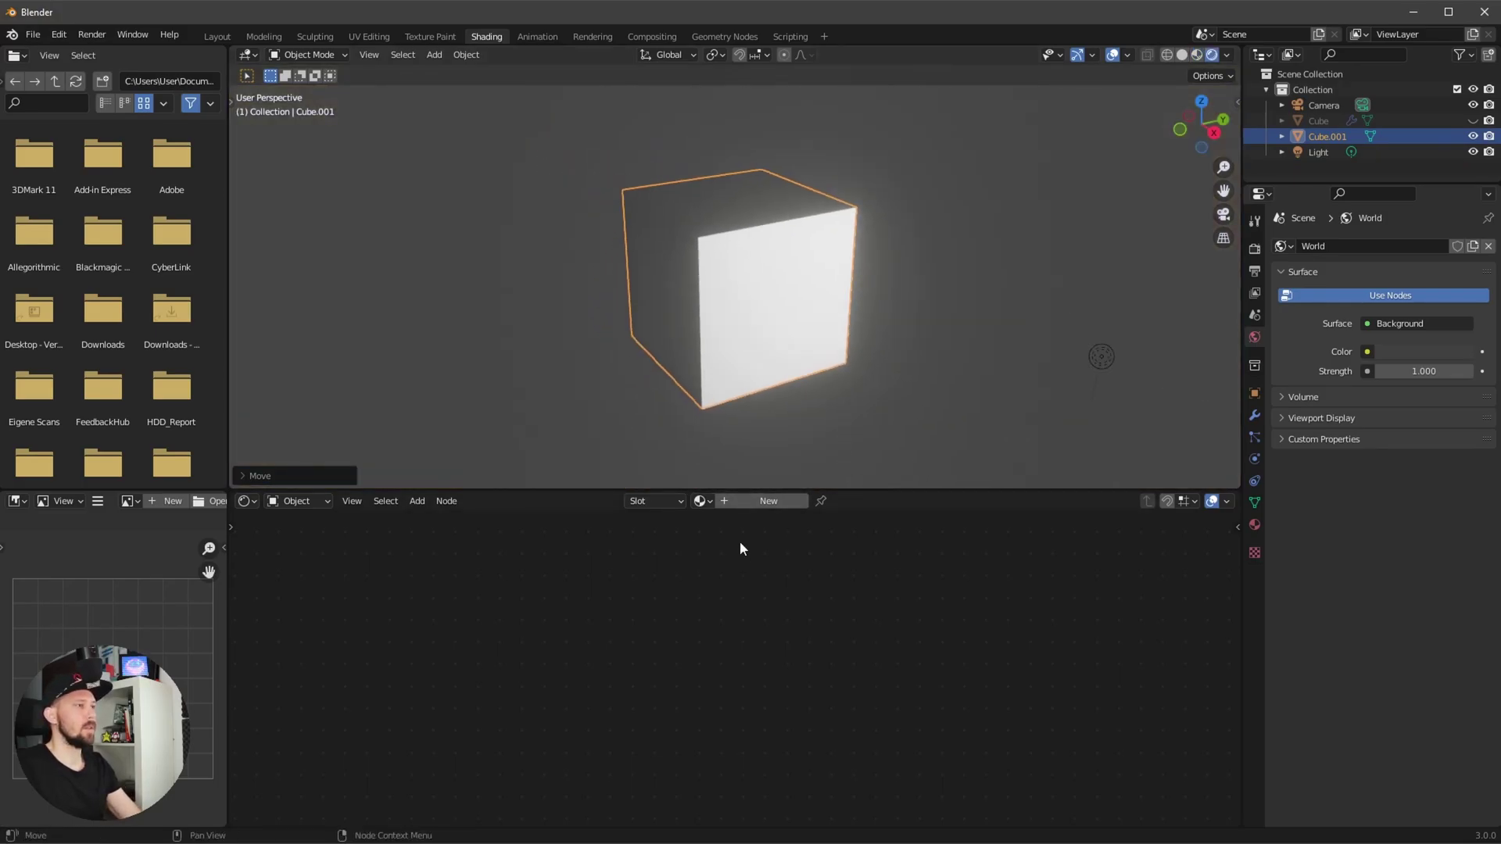
# Create a new material on the cube and name it M_blackGloss.
pyautogui.click(769, 501)
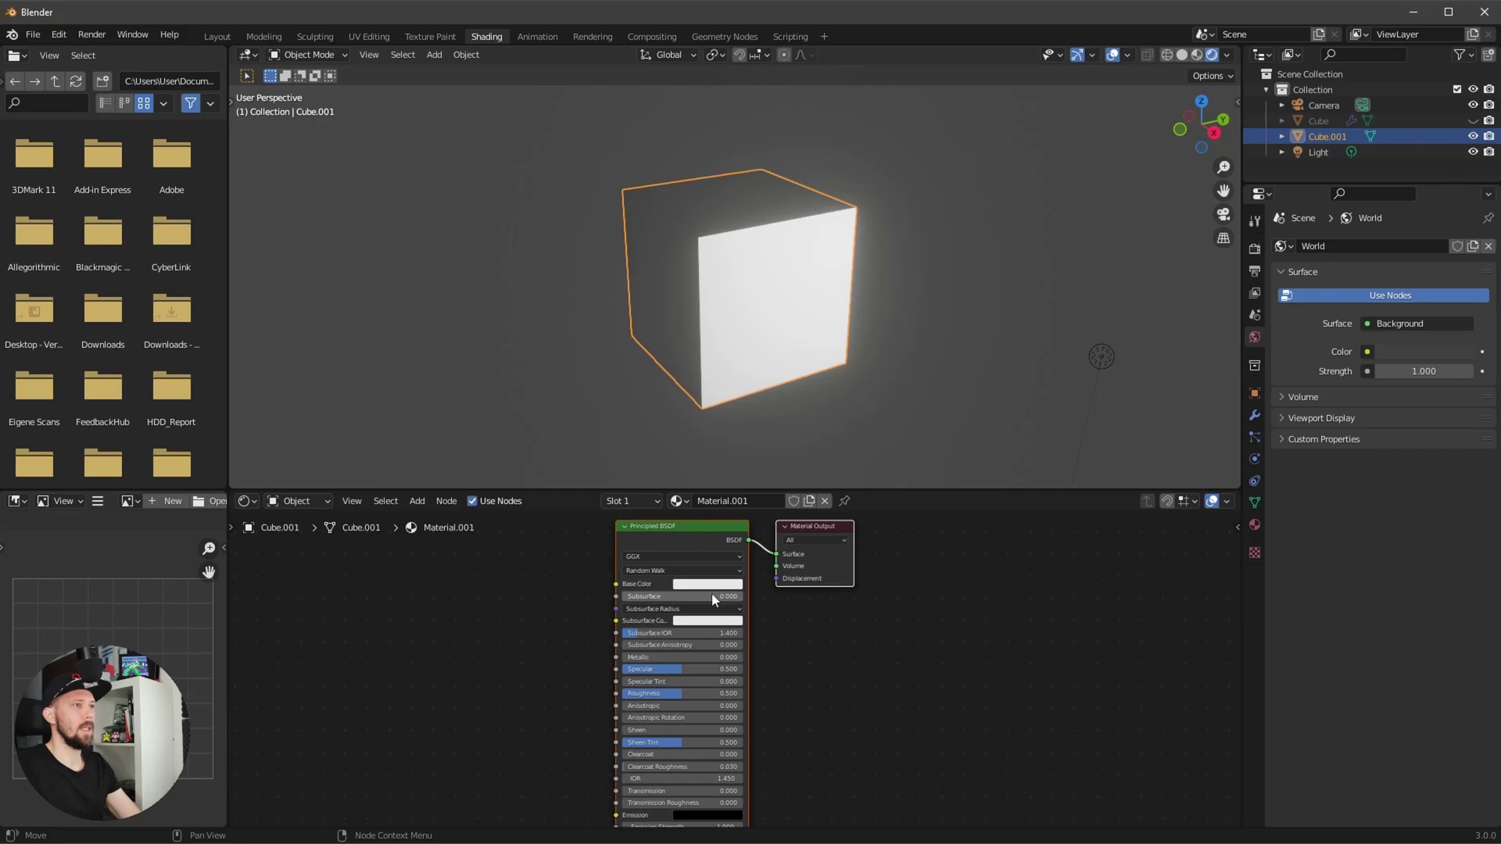
pyautogui.doubleClick(735, 501)
pyautogui.write('M_blackGloss')
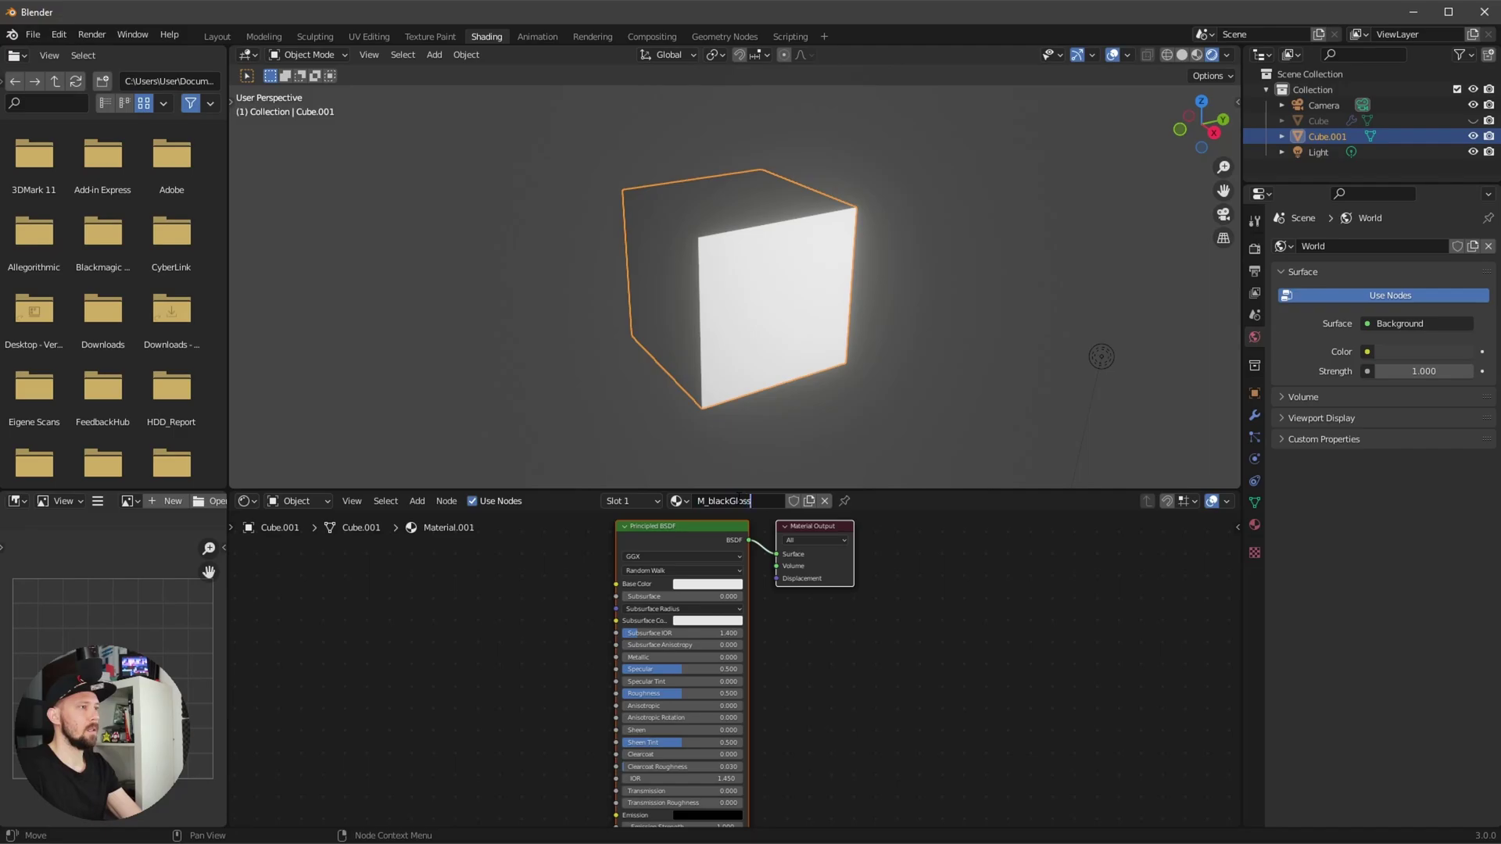
pyautogui.press('Return')
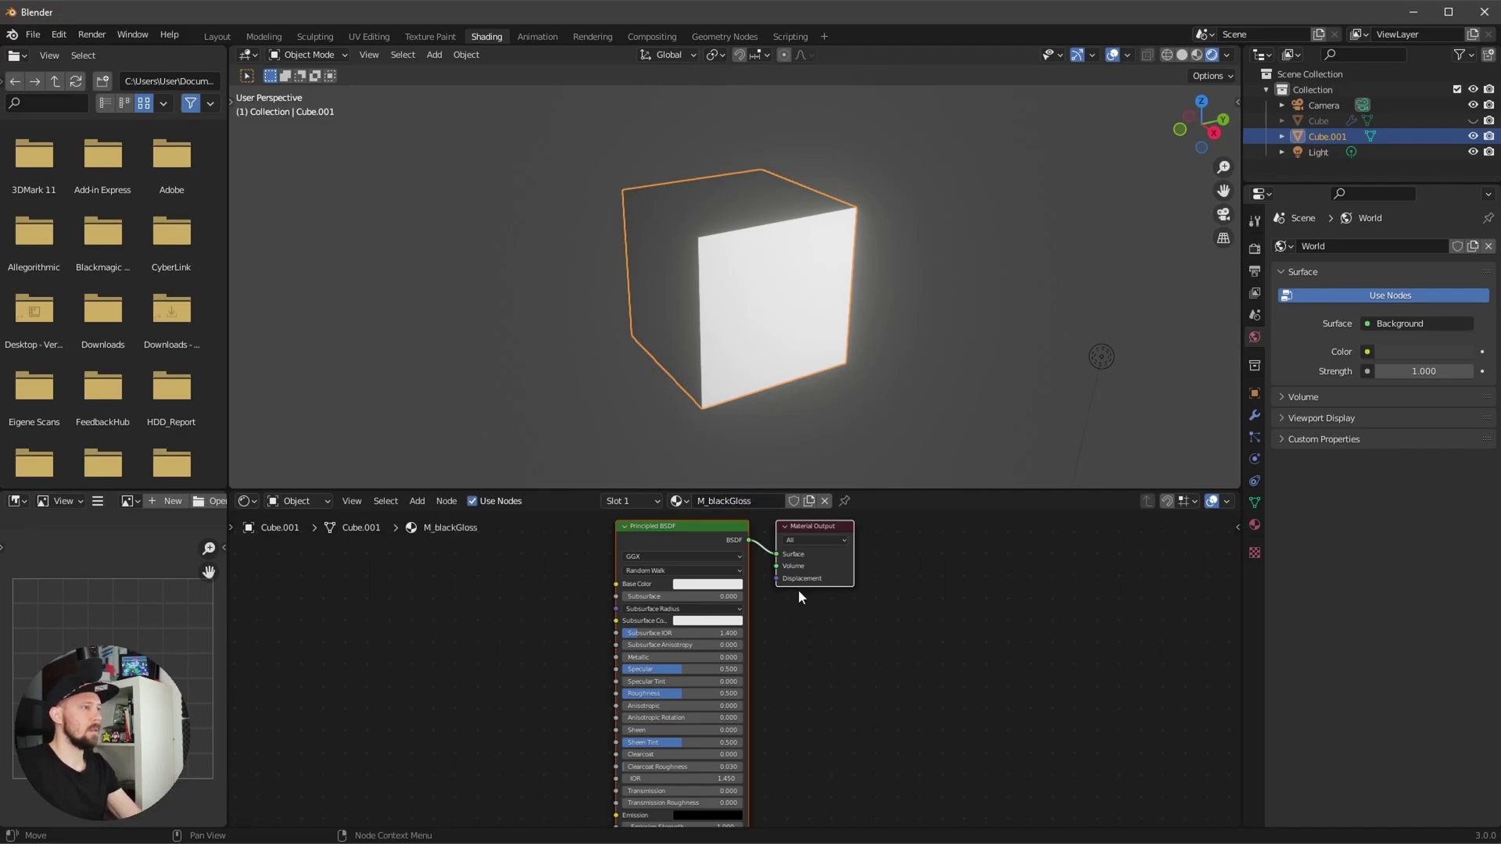
# Set the Principled BSDF's base color to black with value 0.000 and its roughness to 0.577.
pyautogui.click(718, 586)
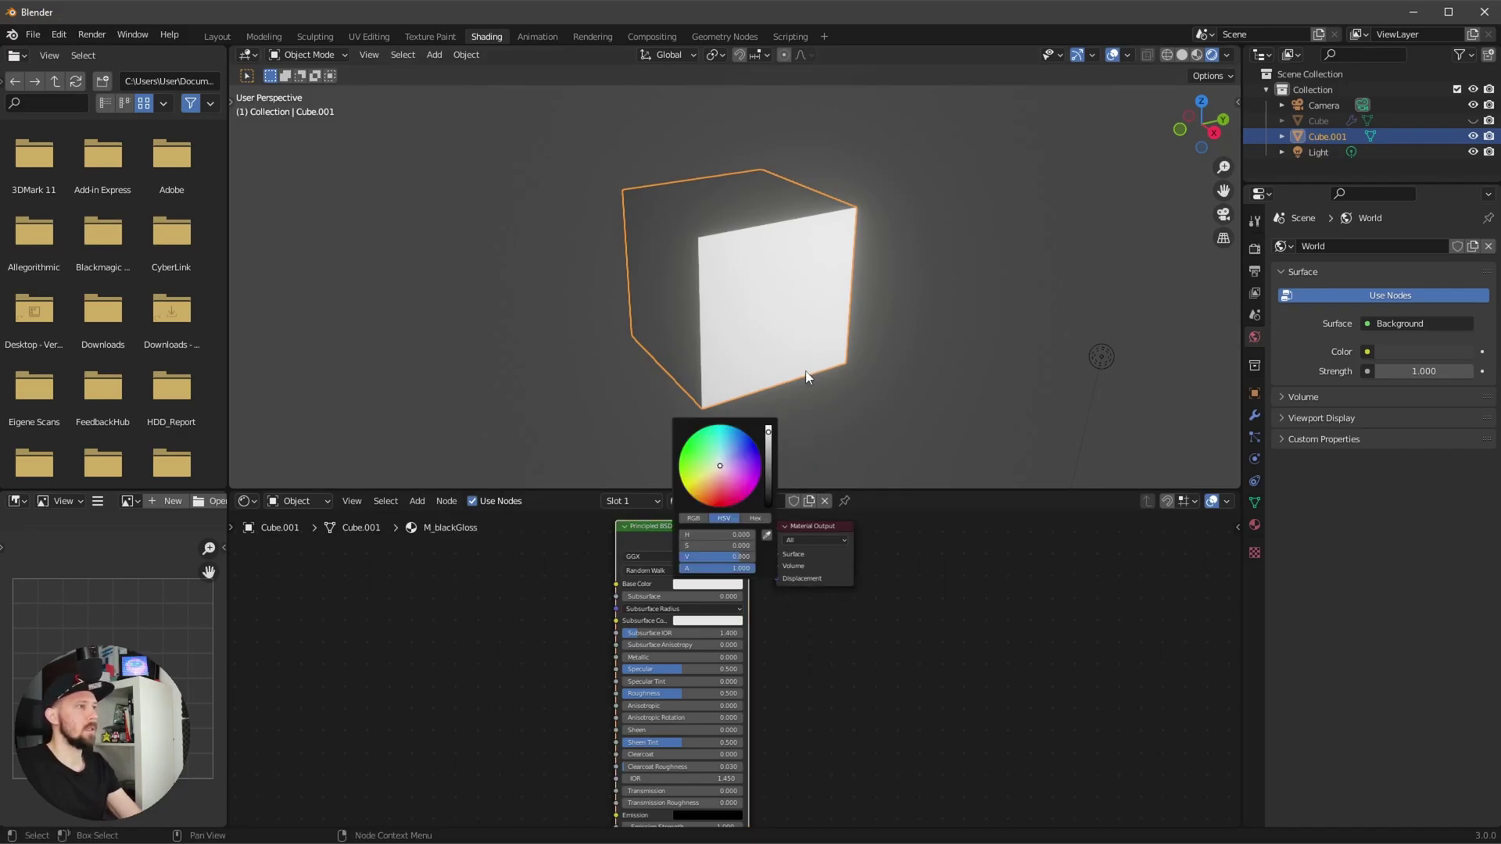
pyautogui.moveTo(772, 444); pyautogui.dragTo(769, 513)
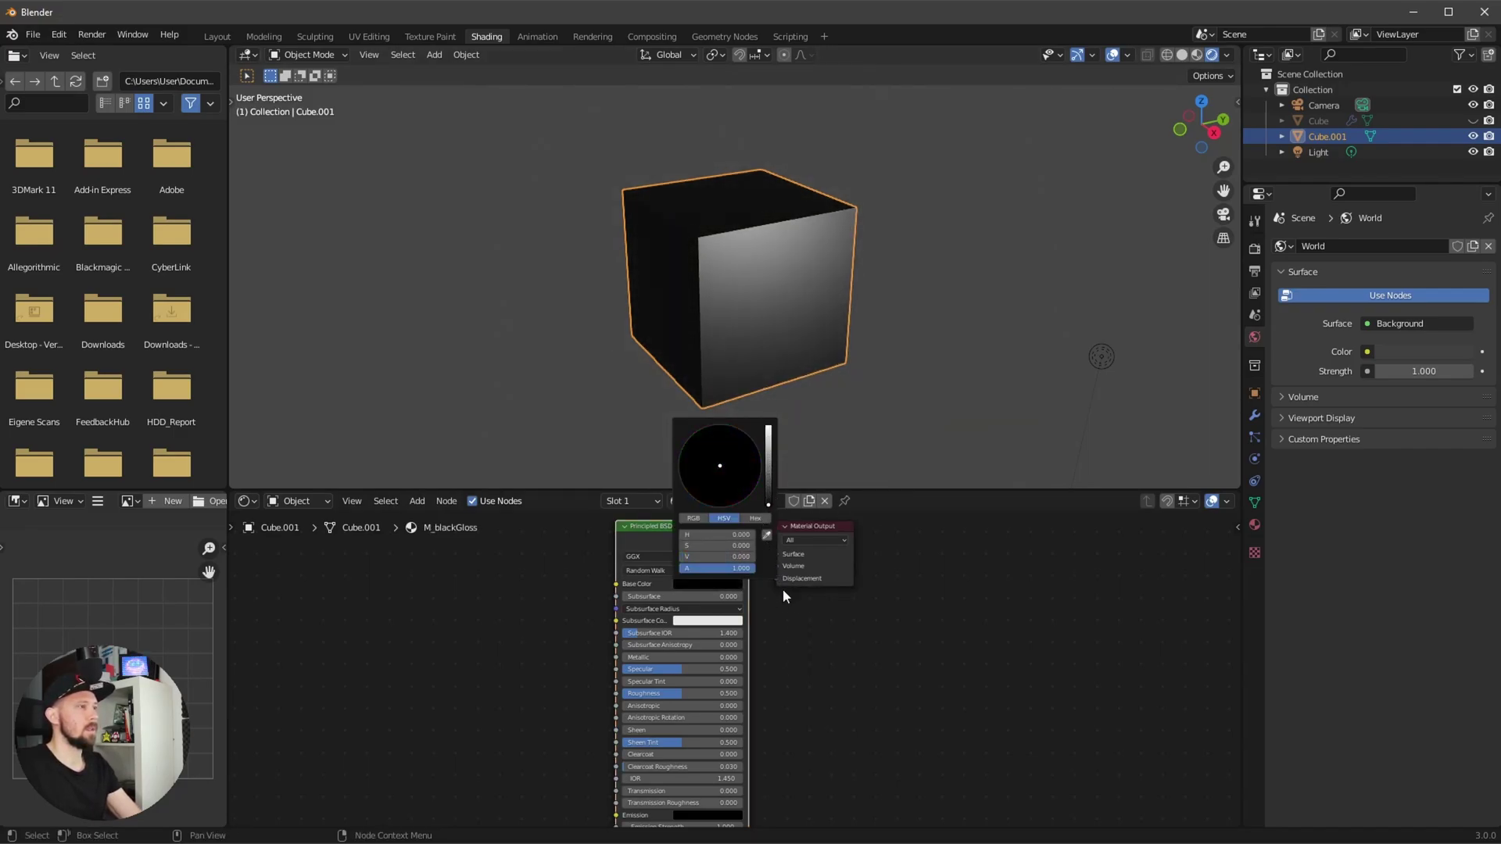
pyautogui.moveTo(670, 692)
pyautogui.mouseDown()
pyautogui.moveTo(698, 689)
pyautogui.moveTo(674, 696)
pyautogui.mouseUp()
# Add a Noise Texture node beside the Principled BSDF and connect its Color output to the Roughness input.
pyautogui.moveTo(673, 697); pyautogui.dragTo(703, 653, button='middle')
pyautogui.hotkey('shift', 'a')
pyautogui.click(614, 626)
pyautogui.write('n')
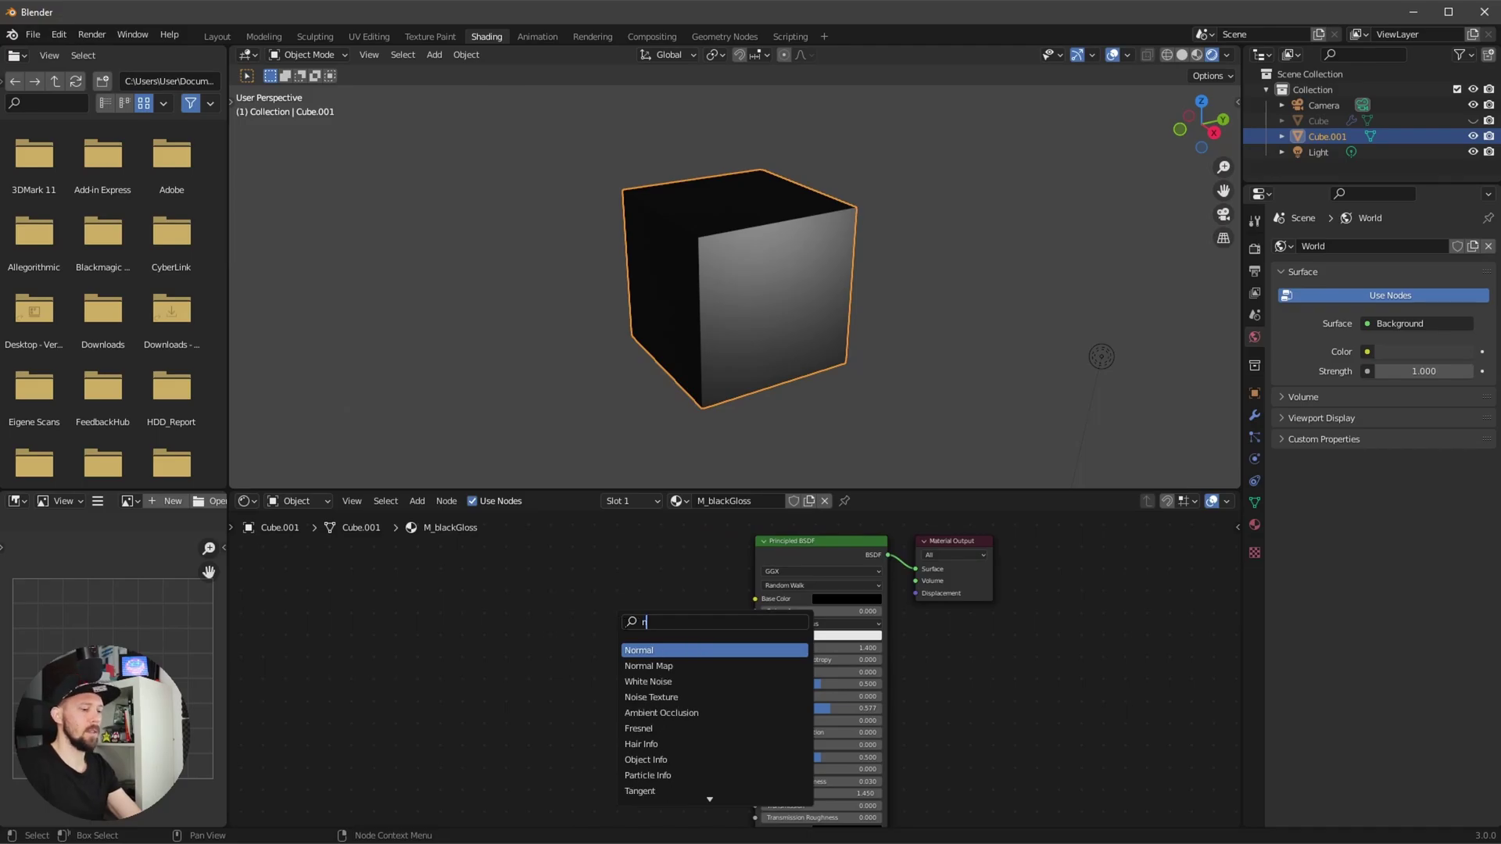
pyautogui.write('oise')
pyautogui.click(672, 666)
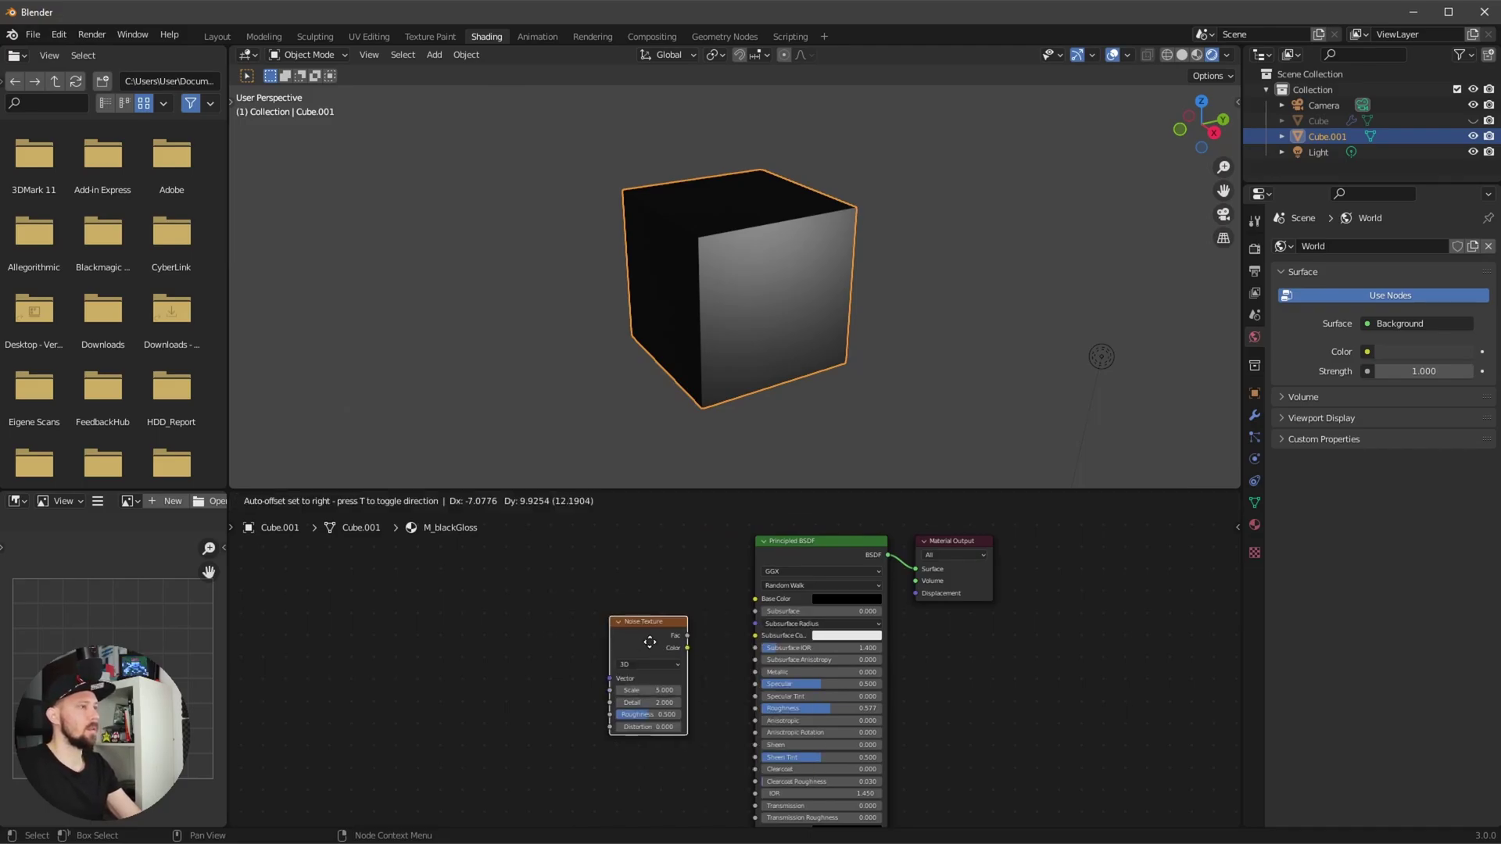
pyautogui.click(611, 616)
pyautogui.moveTo(585, 602); pyautogui.dragTo(758, 710)
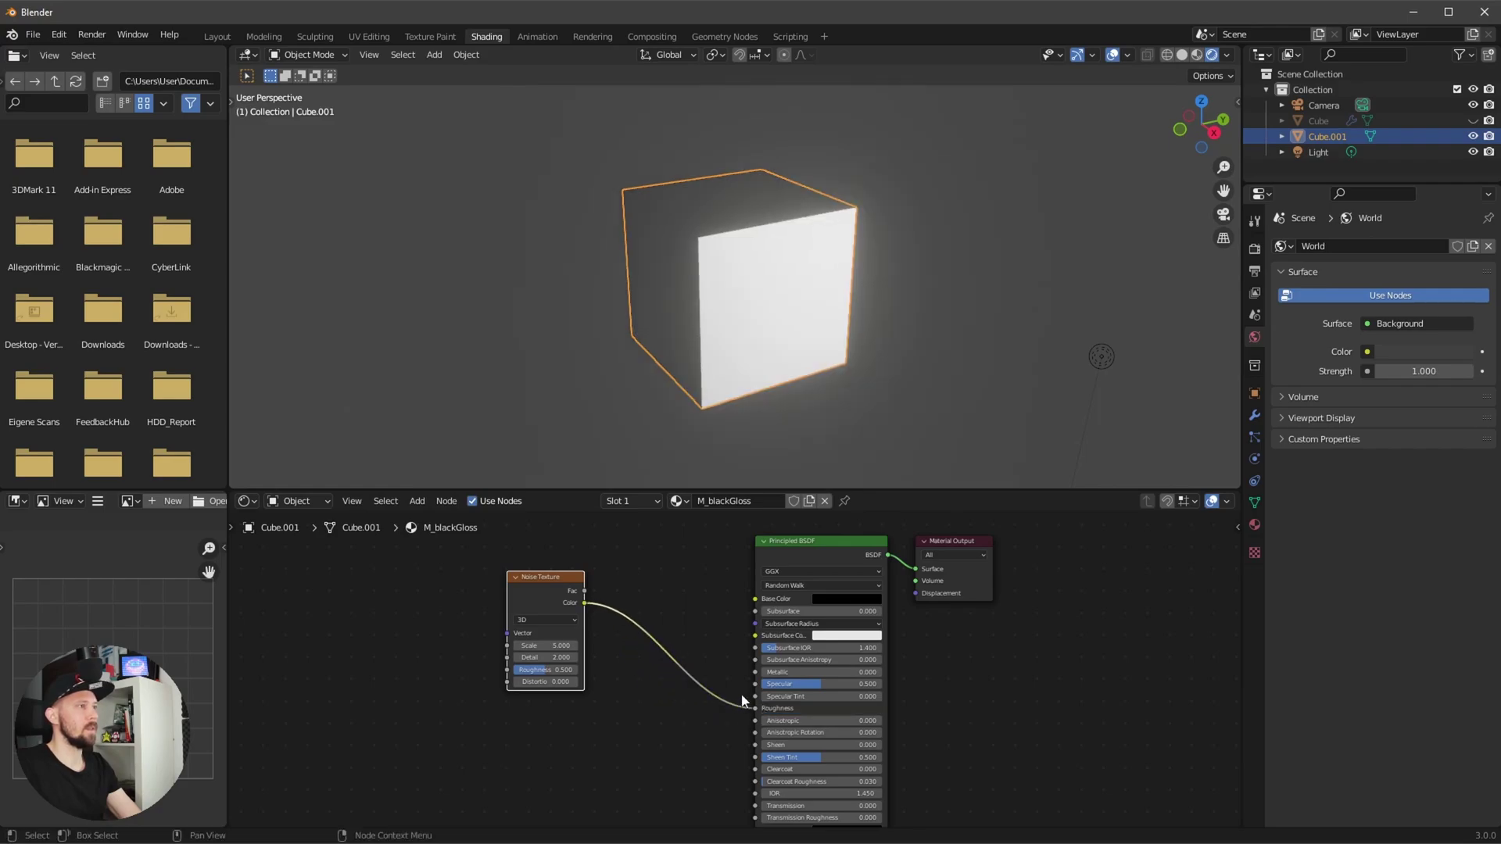
# Insert a ColorRamp node between the Noise Texture's Color output and the Principled BSDF's Roughness input.
pyautogui.hotkey('shift', 'a')
pyautogui.click(671, 597)
pyautogui.write('ra')
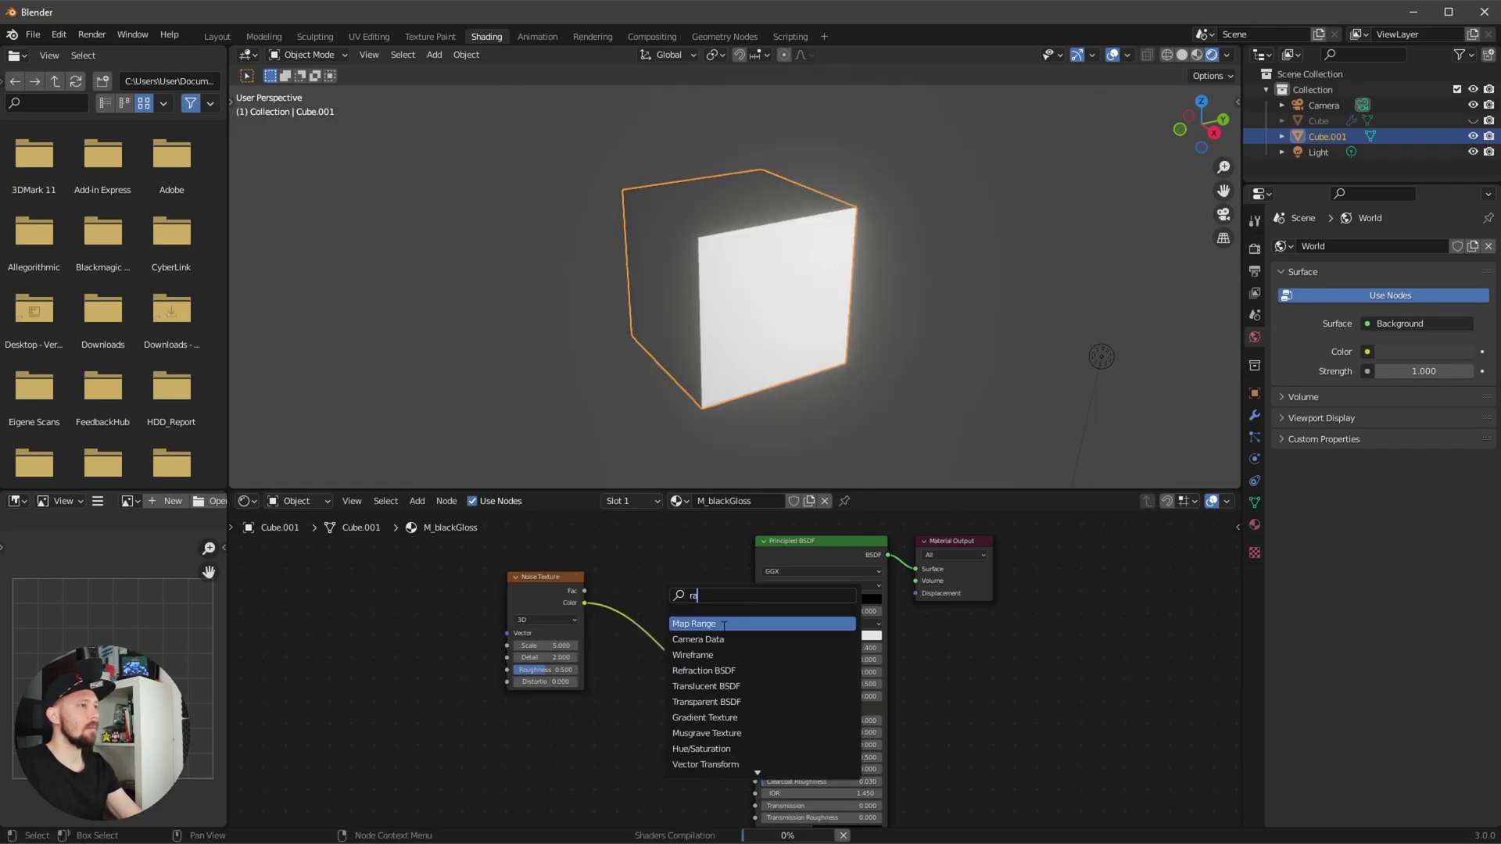
pyautogui.write('mp')
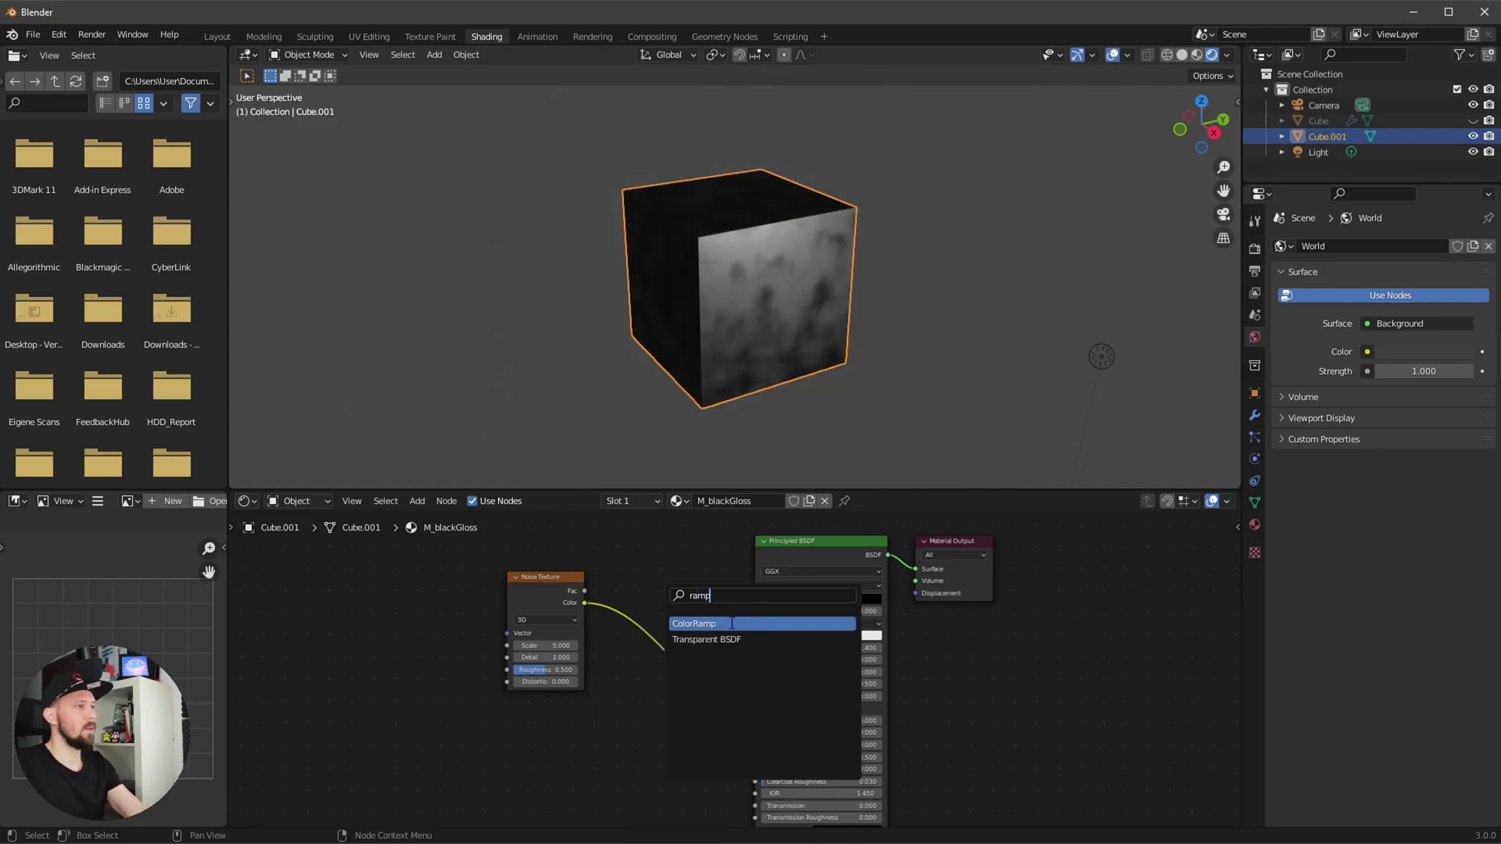
pyautogui.click(732, 624)
pyautogui.click(709, 687)
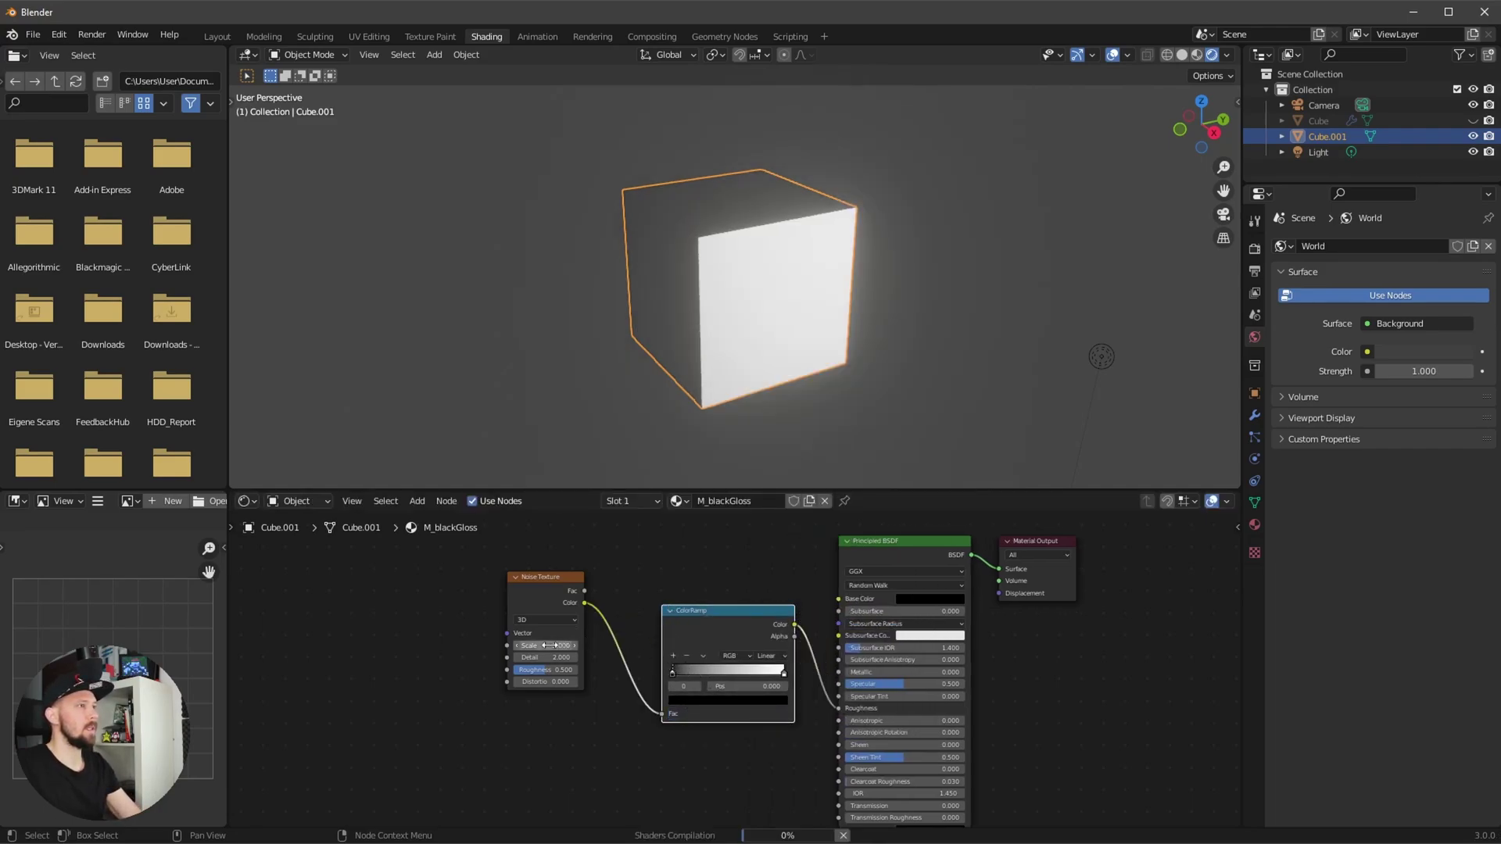
# Set the Noise Texture's scale to 3.500 and move the ColorRamp's black stop to position 0.164.
pyautogui.moveTo(552, 645)
pyautogui.mouseDown()
pyautogui.moveTo(526, 648)
pyautogui.moveTo(539, 646)
pyautogui.mouseUp()
pyautogui.moveTo(674, 676)
pyautogui.mouseDown()
pyautogui.moveTo(729, 669)
pyautogui.moveTo(700, 672)
pyautogui.mouseUp()
pyautogui.moveTo(859, 330); pyautogui.dragTo(841, 383, button='middle')
pyautogui.moveTo(699, 670); pyautogui.dragTo(695, 677)
pyautogui.moveTo(962, 336); pyautogui.dragTo(982, 389, button='middle')
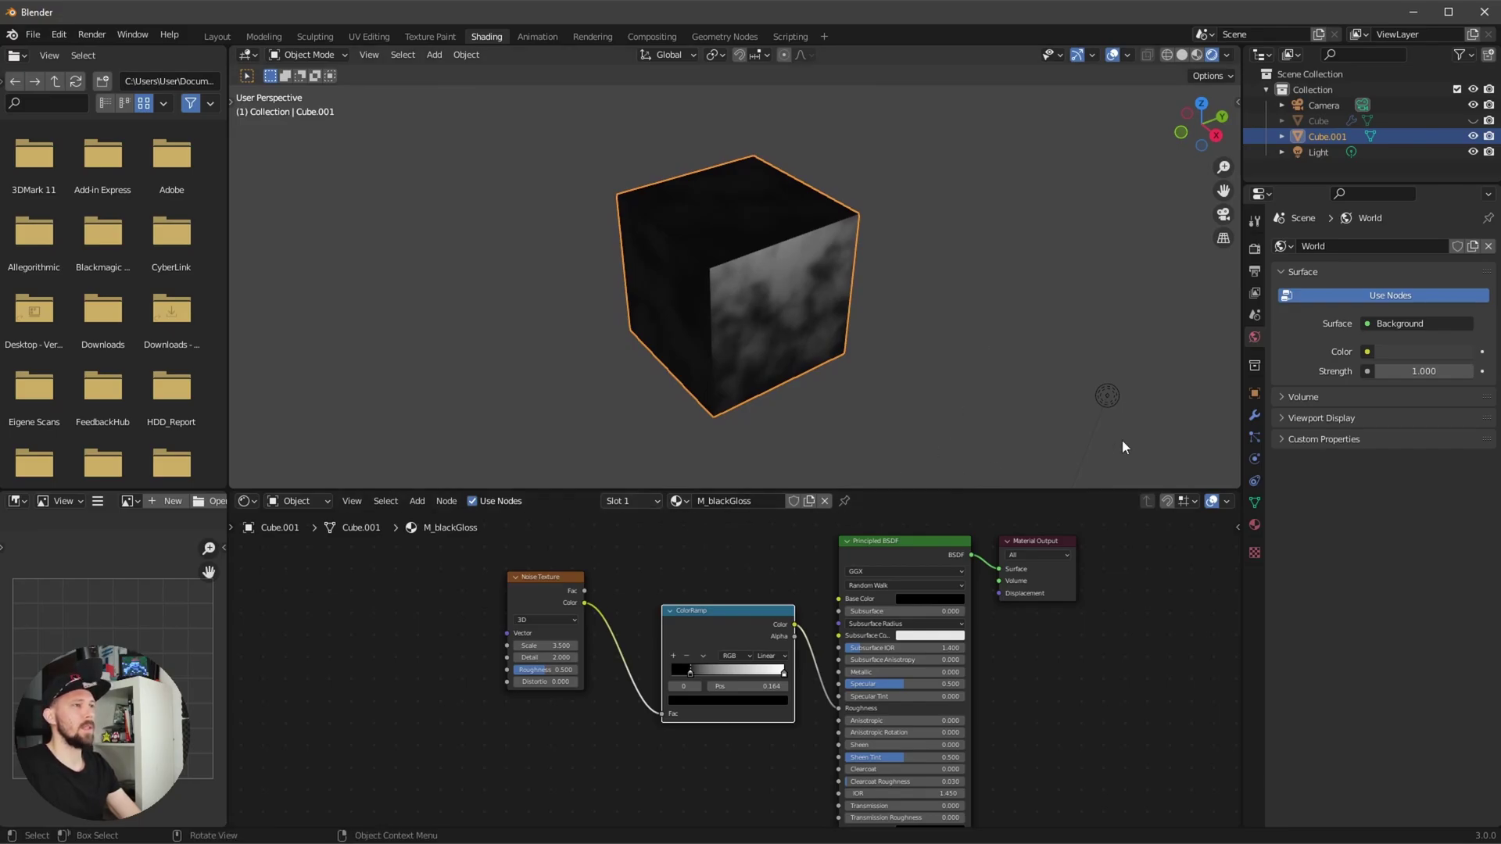
# Unlink the glossy black material from the cube and create a new material named M_neon.
pyautogui.click(824, 501)
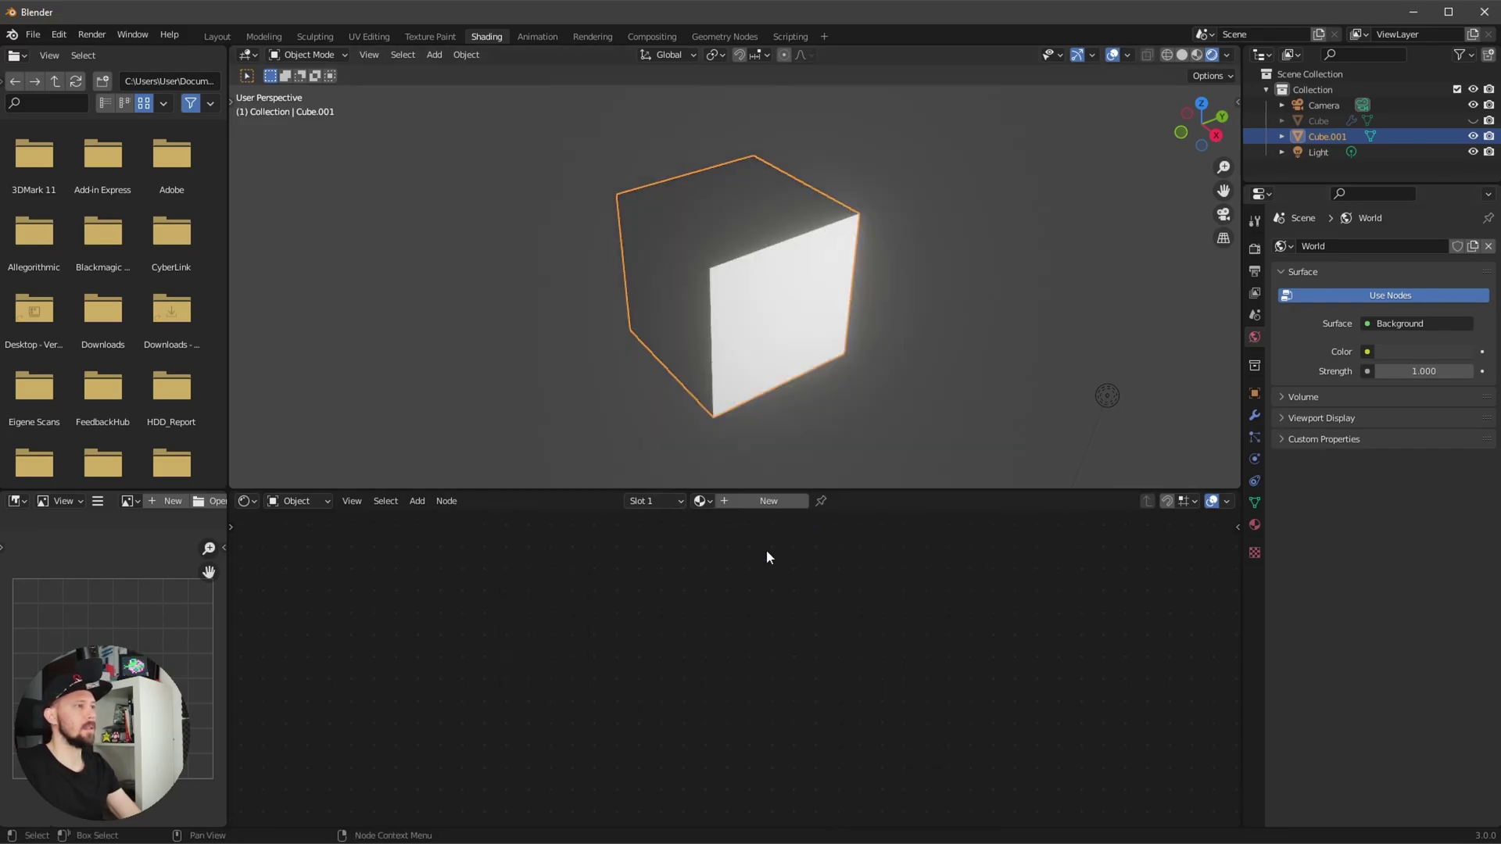
pyautogui.click(724, 503)
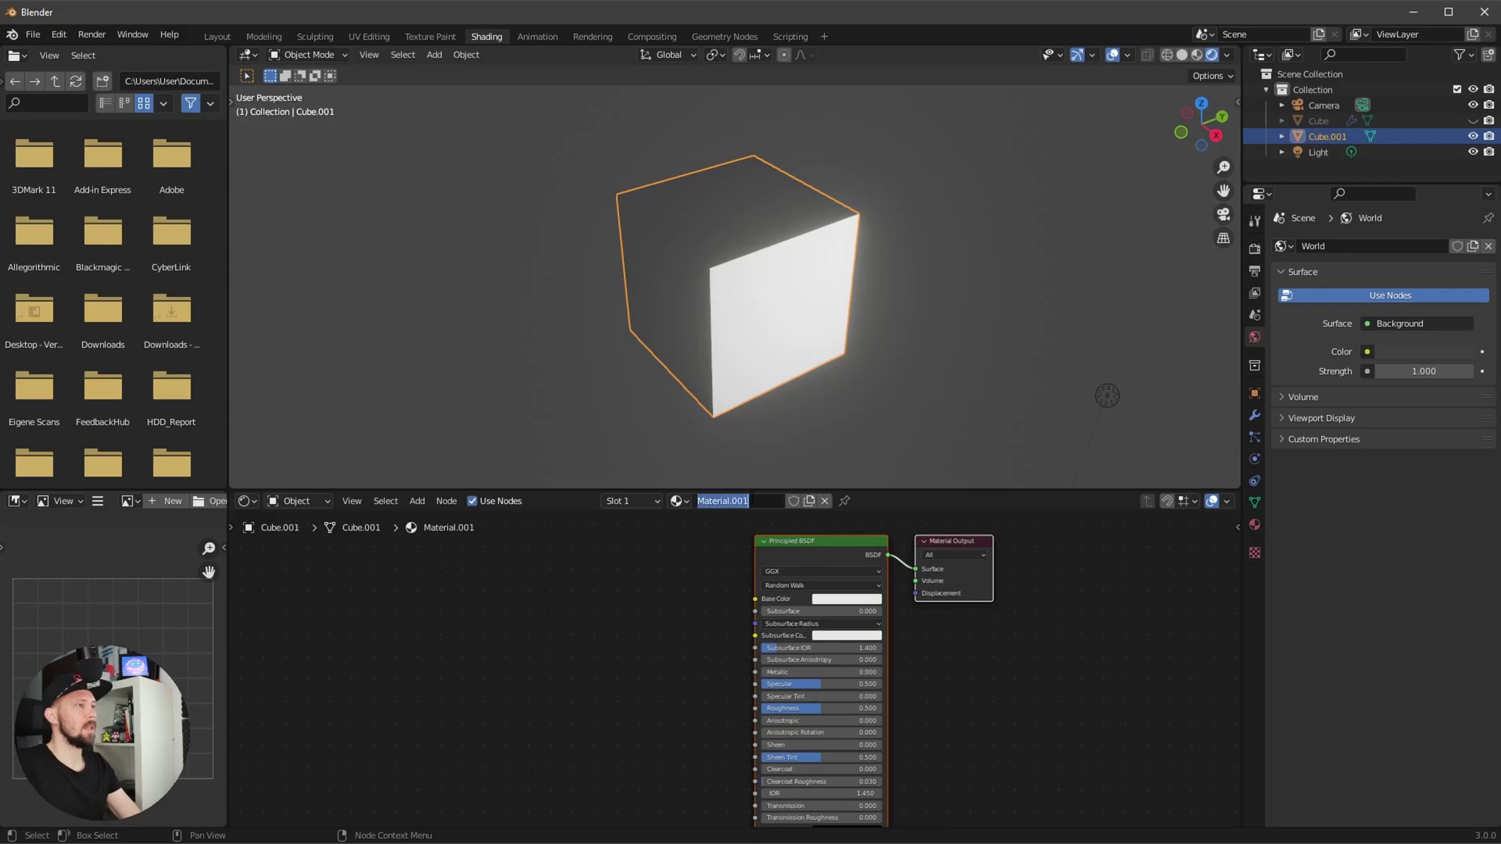
pyautogui.write('M_neon')
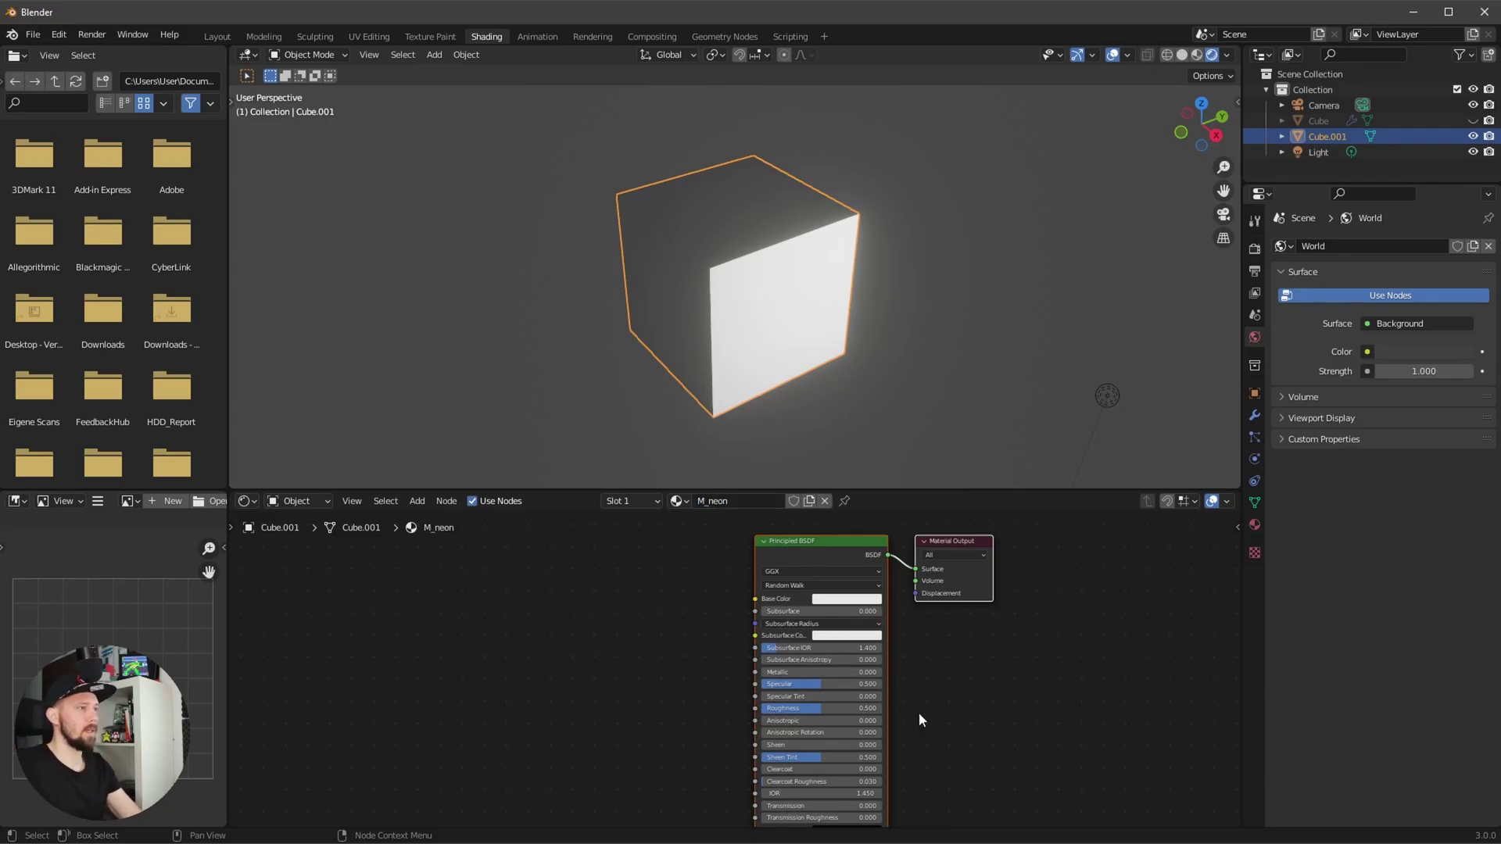
# Give the M_neon Principled BSDF a saturated blue emission color and set its emission strength to 10.
pyautogui.moveTo(919, 714); pyautogui.dragTo(888, 644, button='middle')
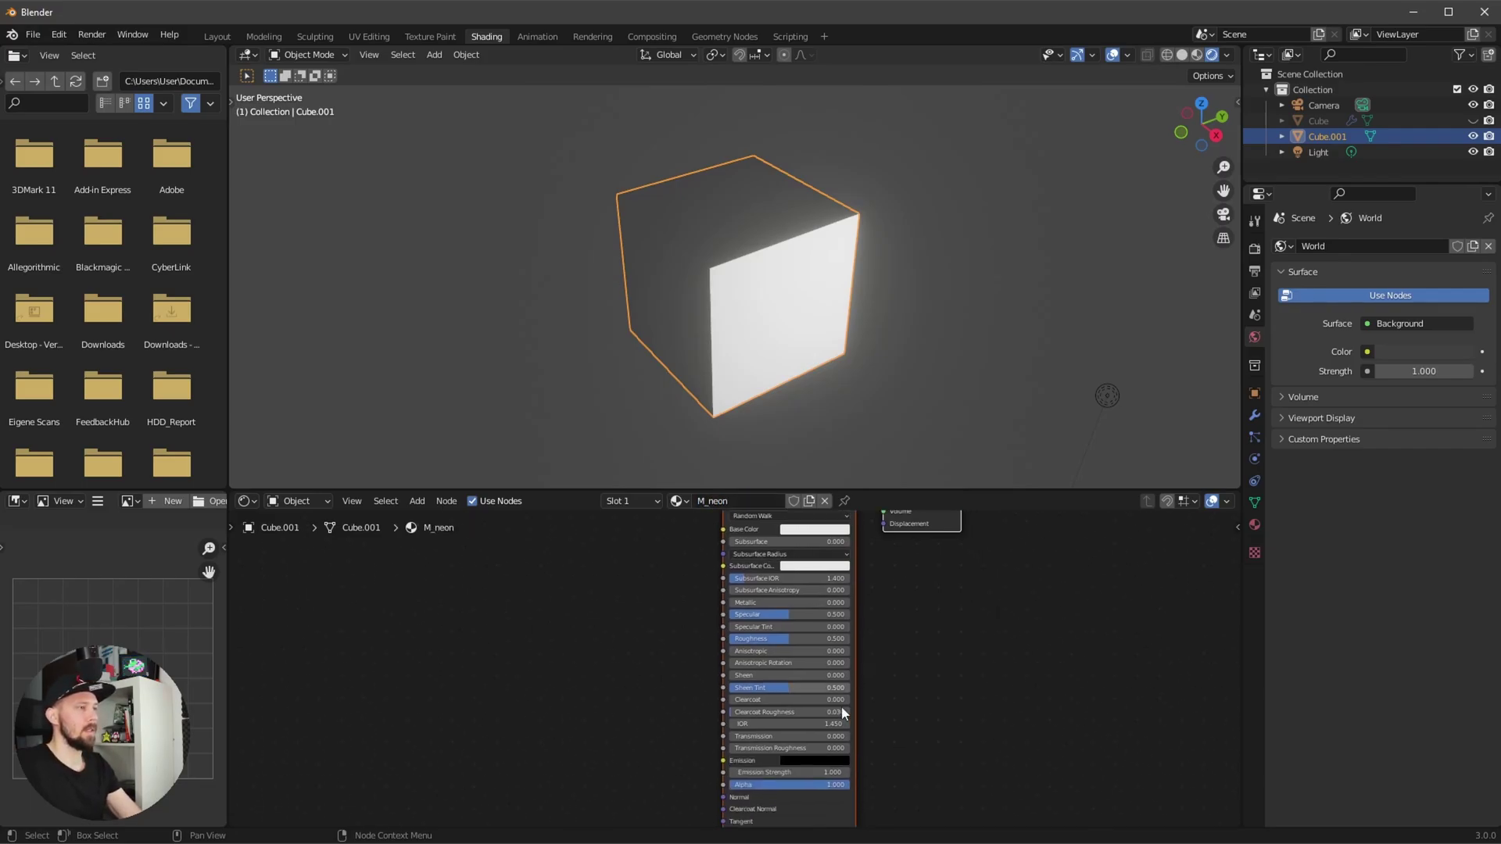
pyautogui.click(820, 762)
pyautogui.moveTo(875, 681); pyautogui.dragTo(851, 614)
pyautogui.click(853, 626)
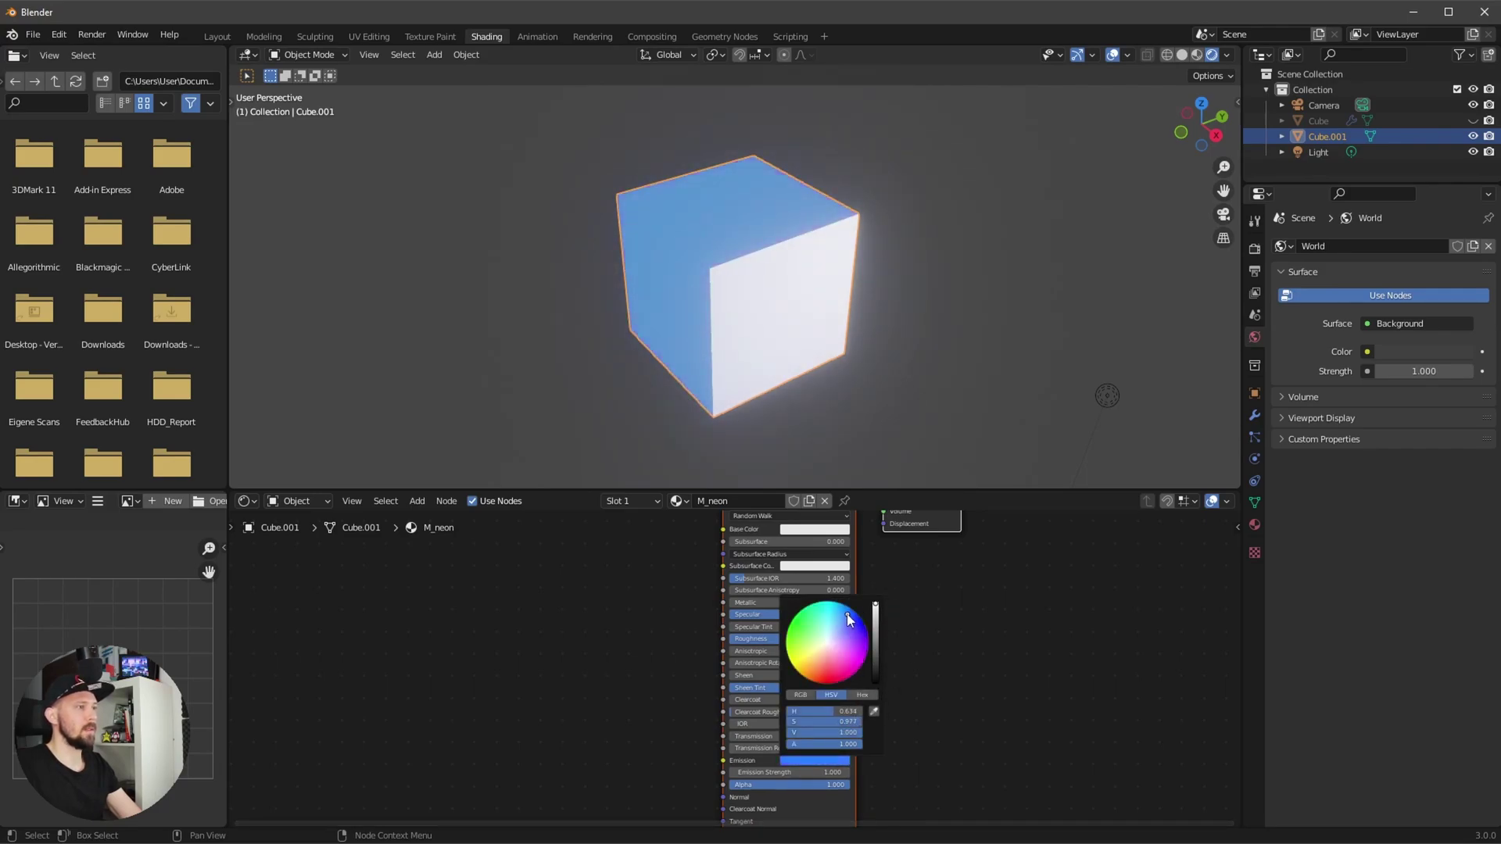
pyautogui.click(831, 772)
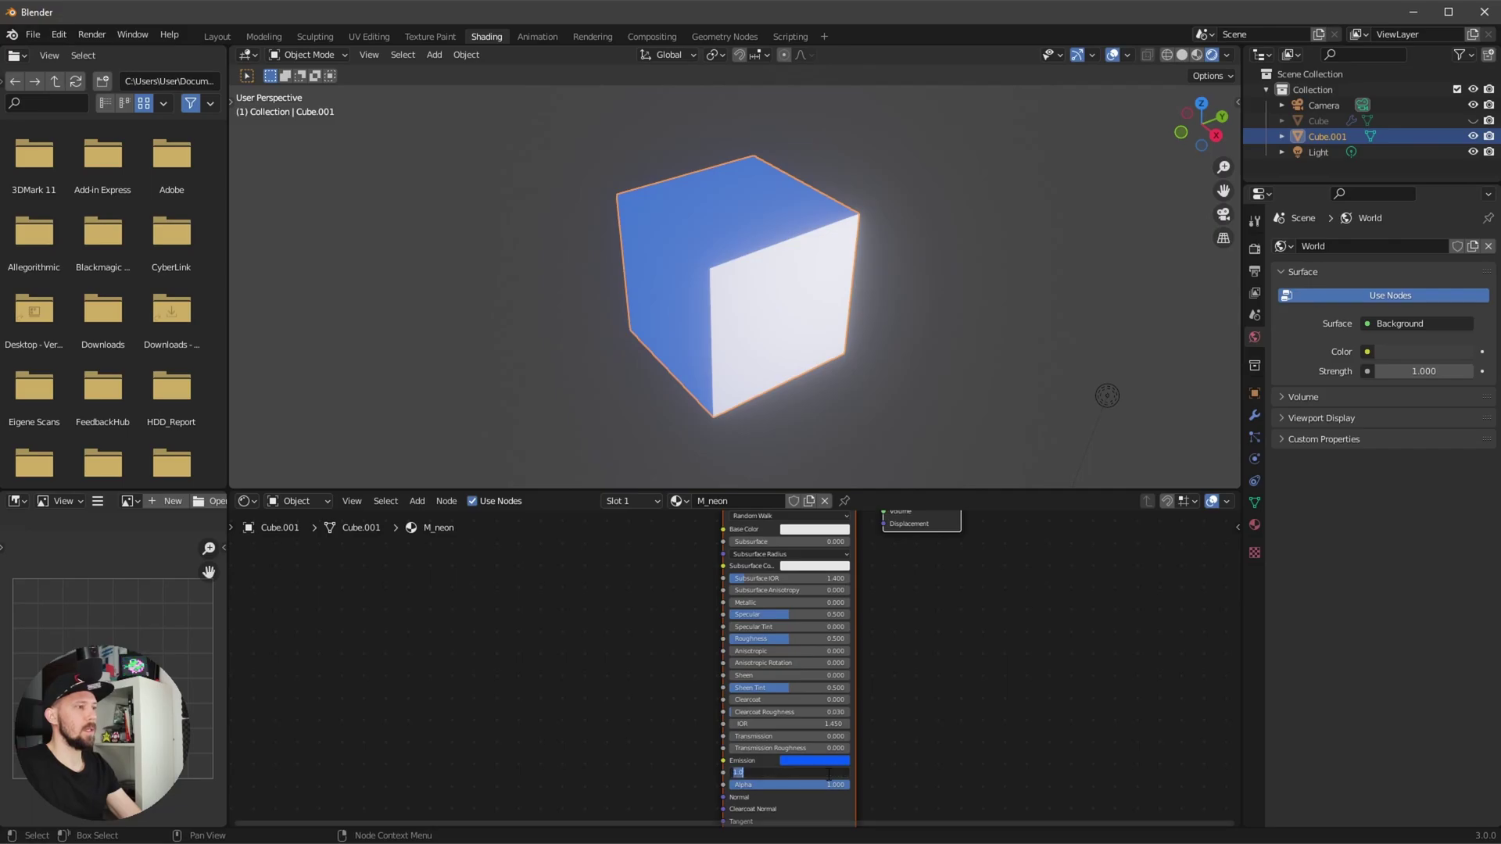
pyautogui.write('10')
pyautogui.press('Return')
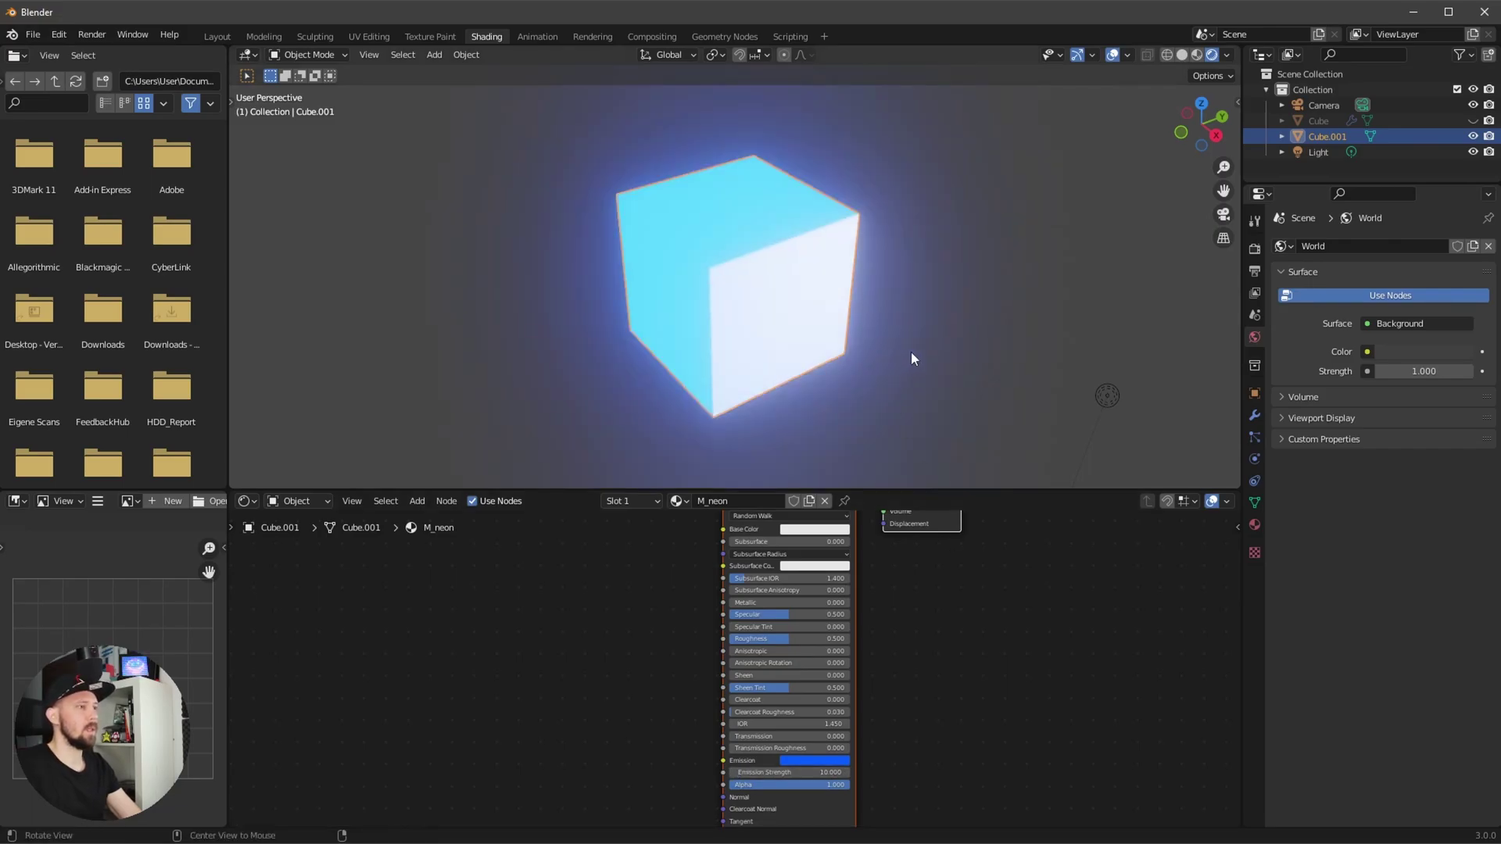
# Hide the light and the material test cube Cube.001 in both the viewport and renders.
pyautogui.moveTo(905, 344); pyautogui.dragTo(950, 332, button='middle')
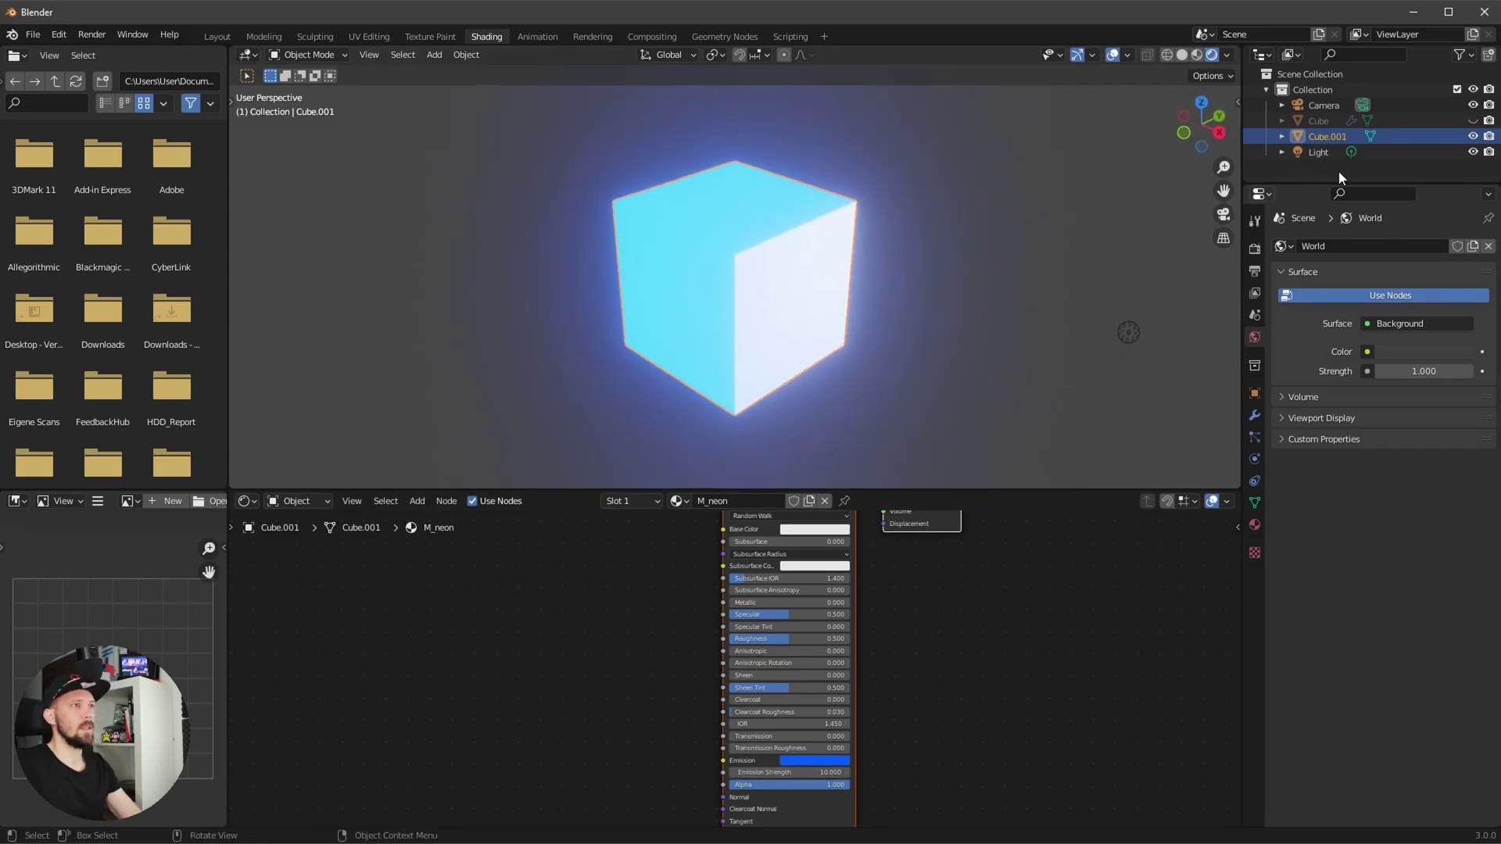
pyautogui.click(1472, 151)
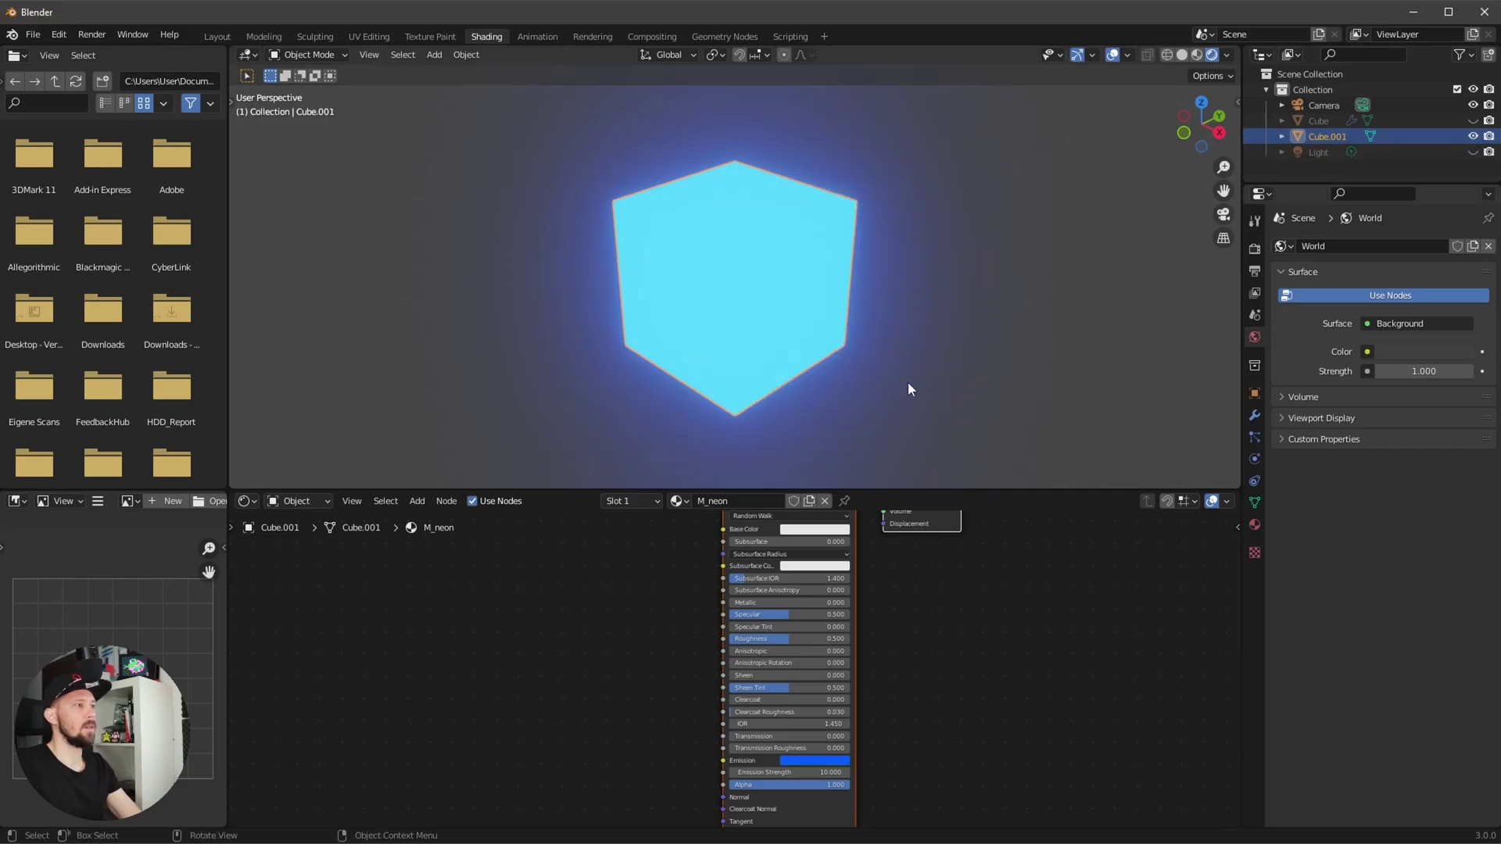
pyautogui.click(1313, 153)
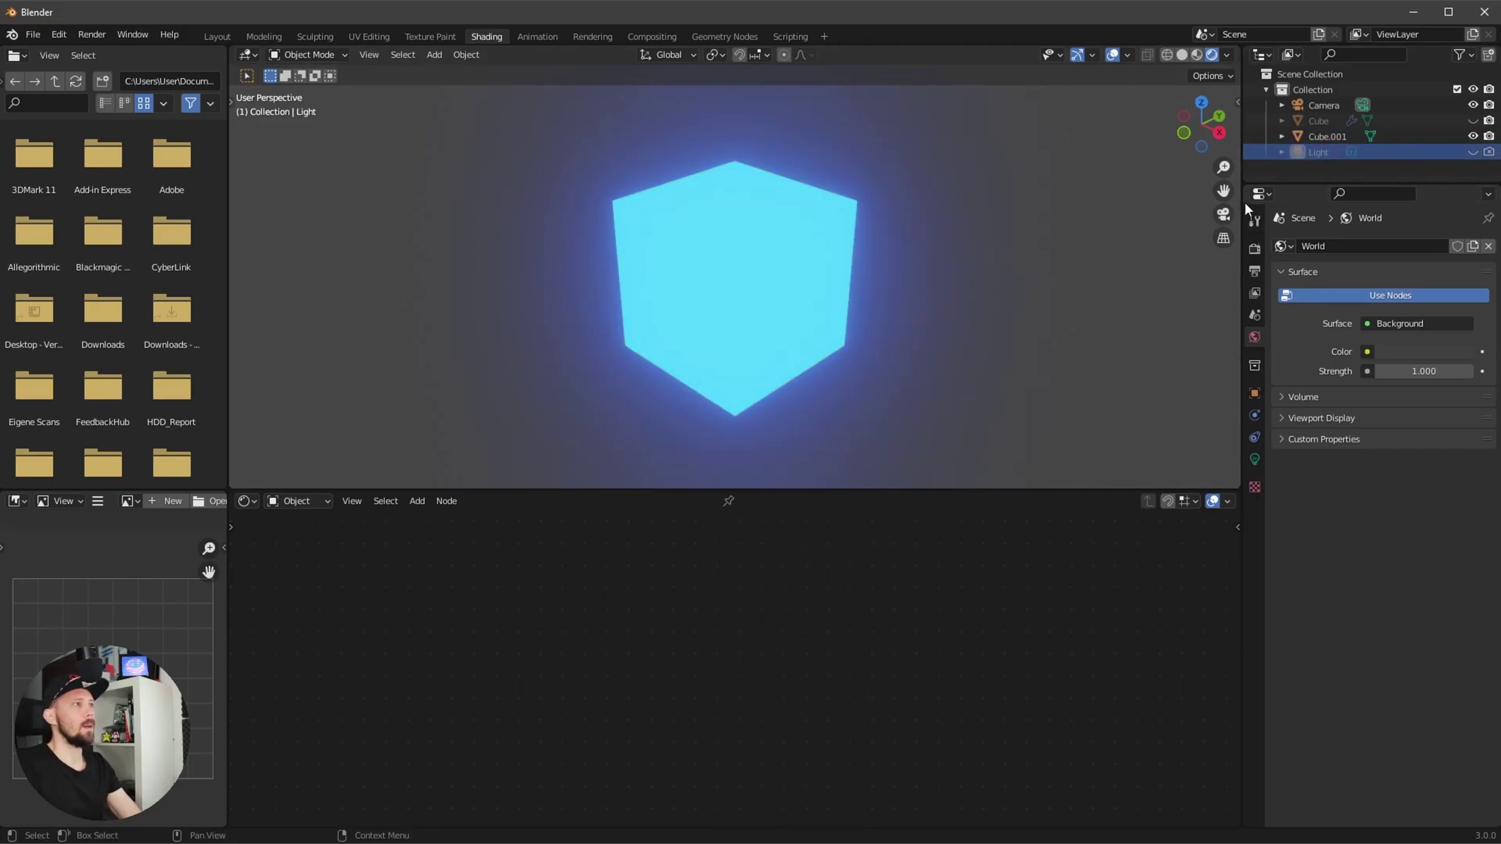
pyautogui.click(1323, 134)
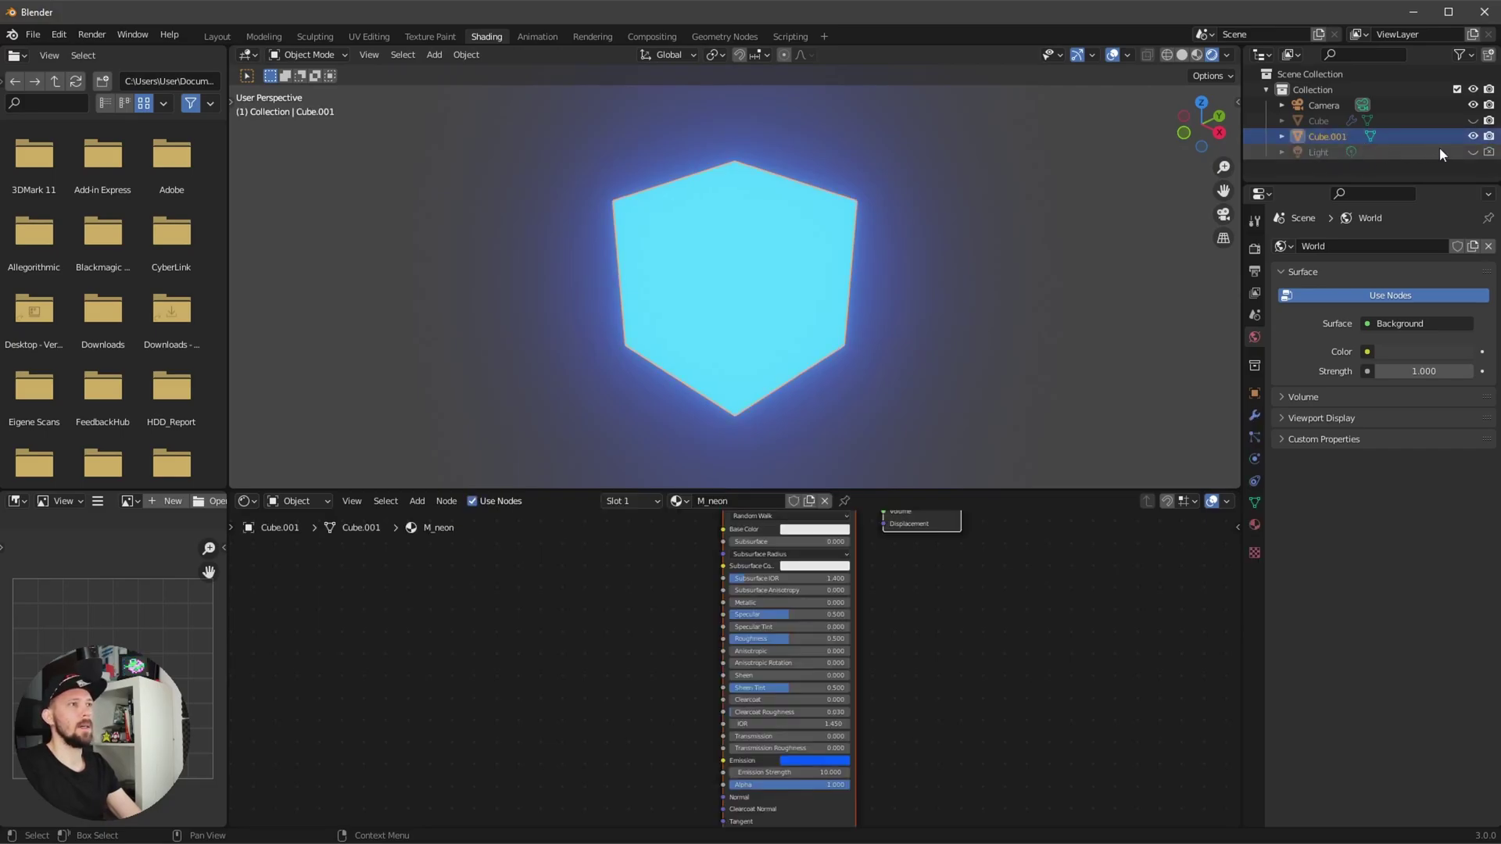
pyautogui.click(1473, 136)
pyautogui.click(1488, 137)
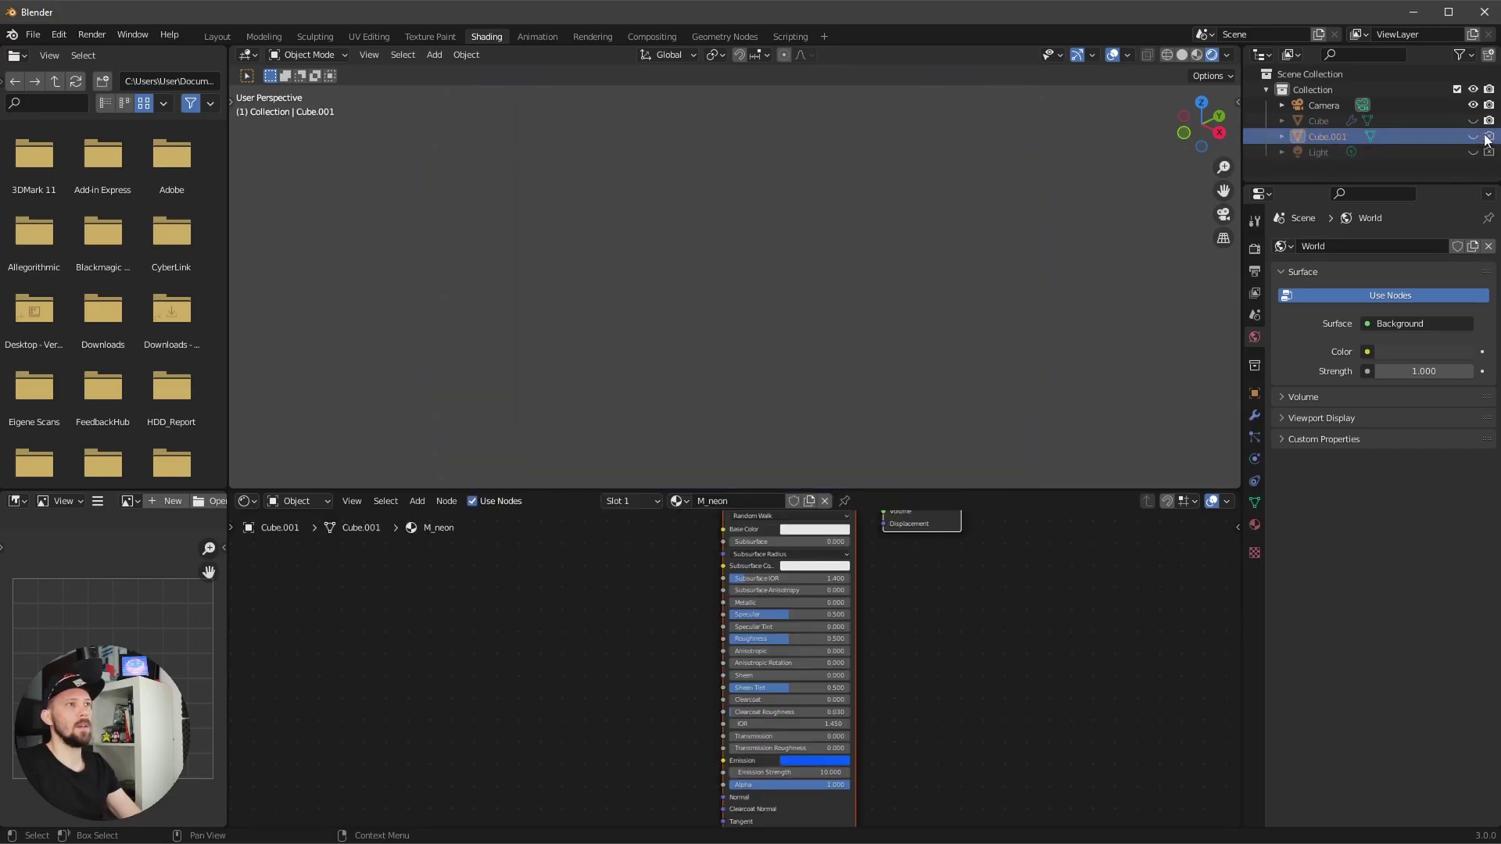
# Switch to the Geometry Nodes workspace, unhide the wireframe grid object Cube and select it.
pyautogui.click(718, 37)
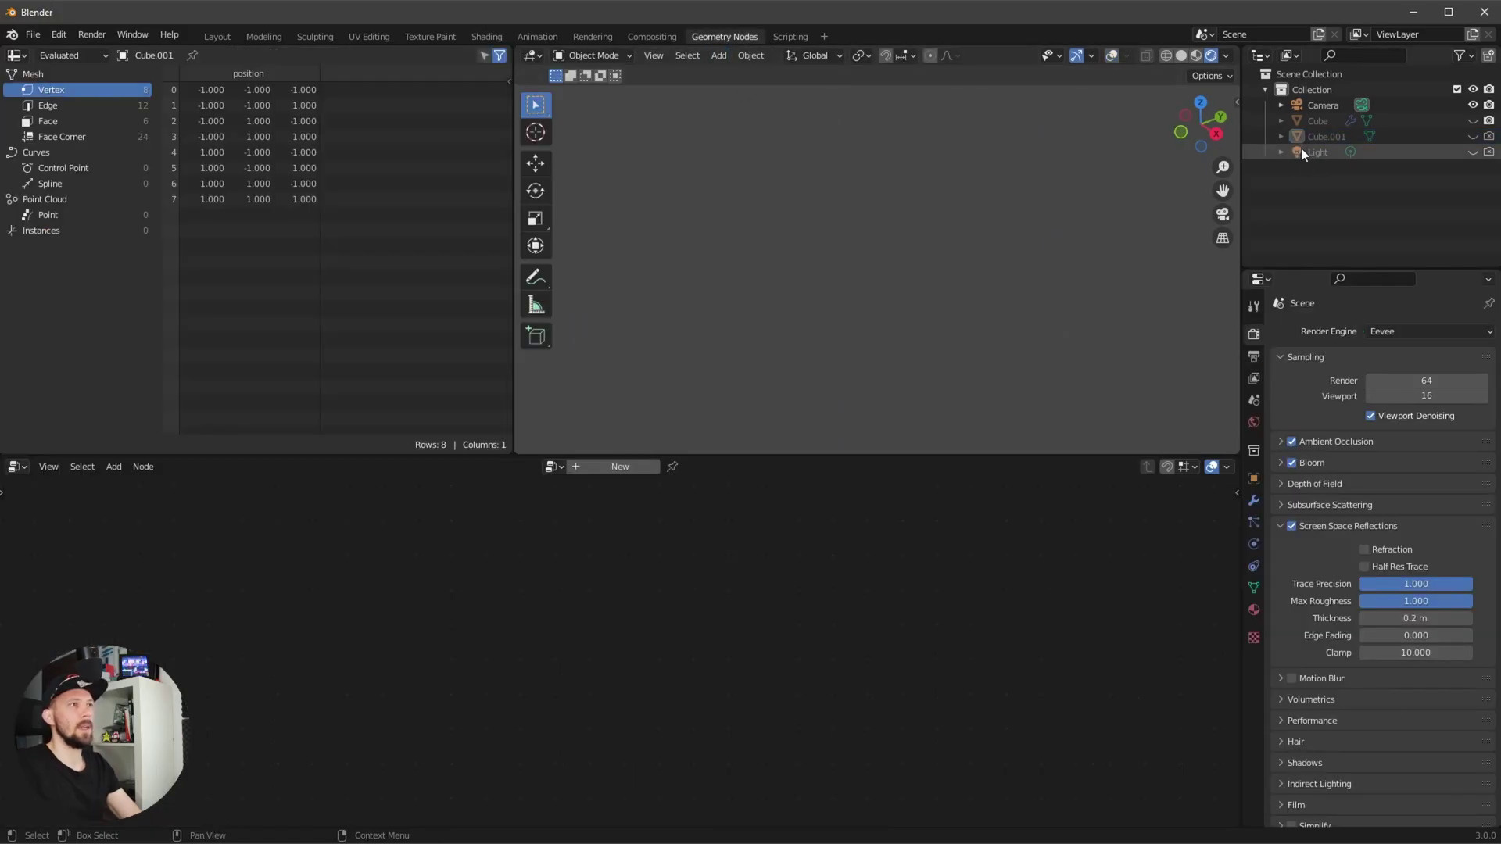
pyautogui.click(1473, 120)
pyautogui.click(1462, 123)
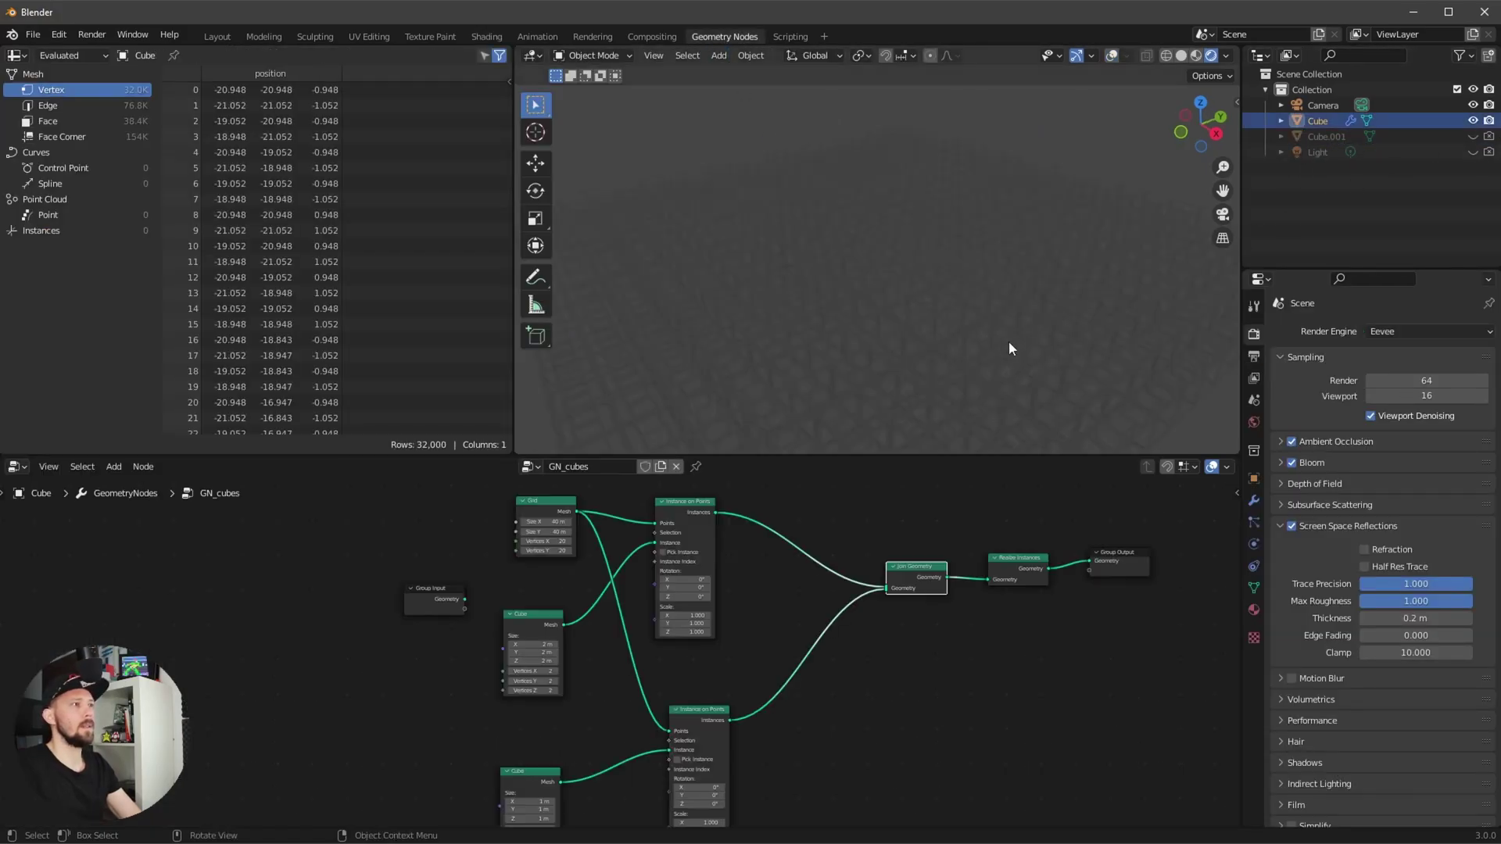
# Insert a Set Material node between the upper Instance on Points and Join Geometry nodes and assign it M_blackGloss.
pyautogui.scroll(3, 874, 528)
pyautogui.hotkey('shift', 'a')
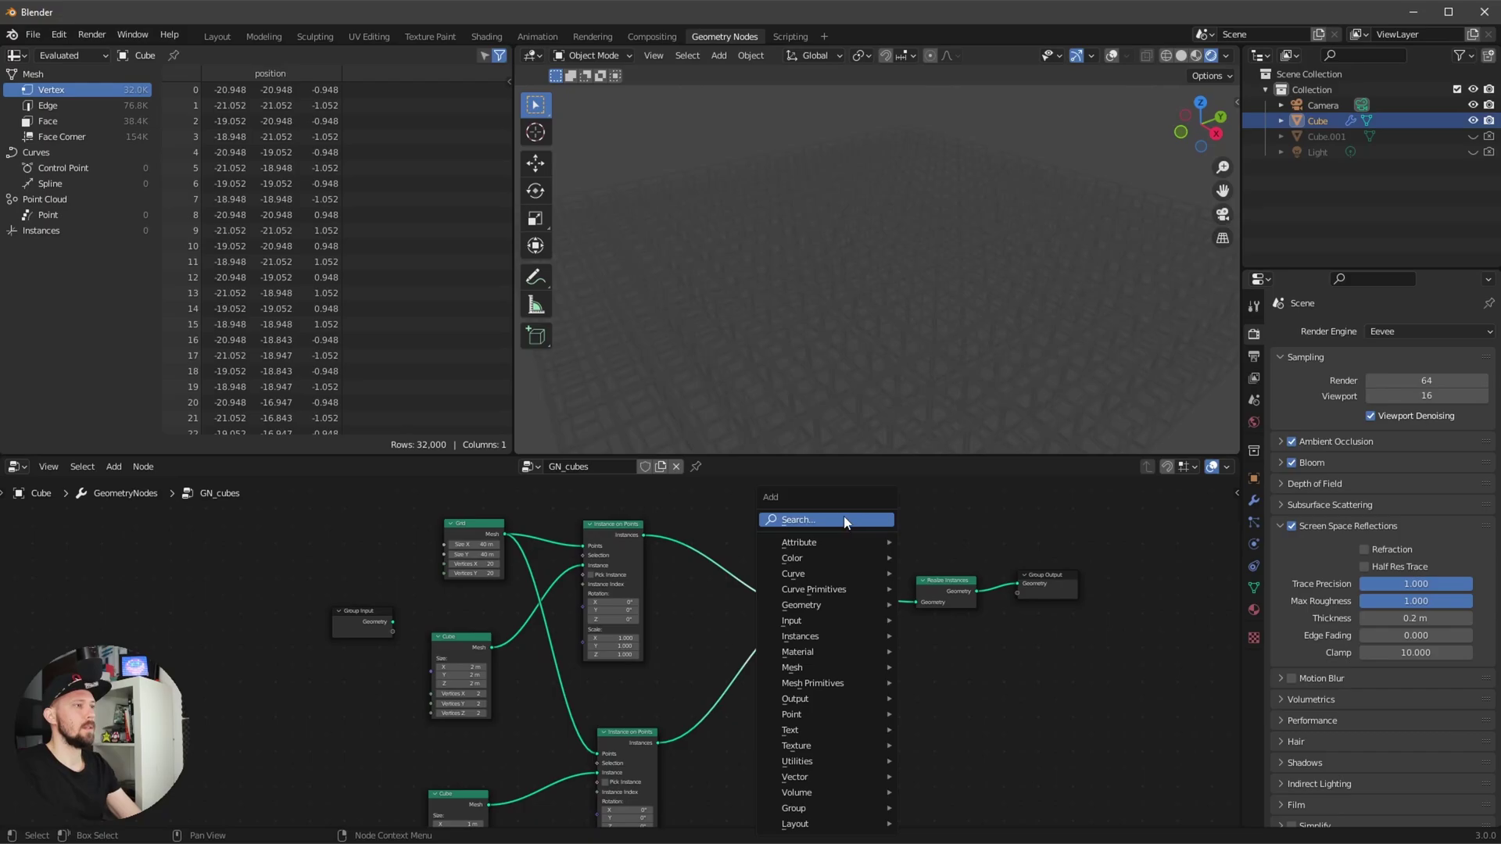
pyautogui.click(871, 525)
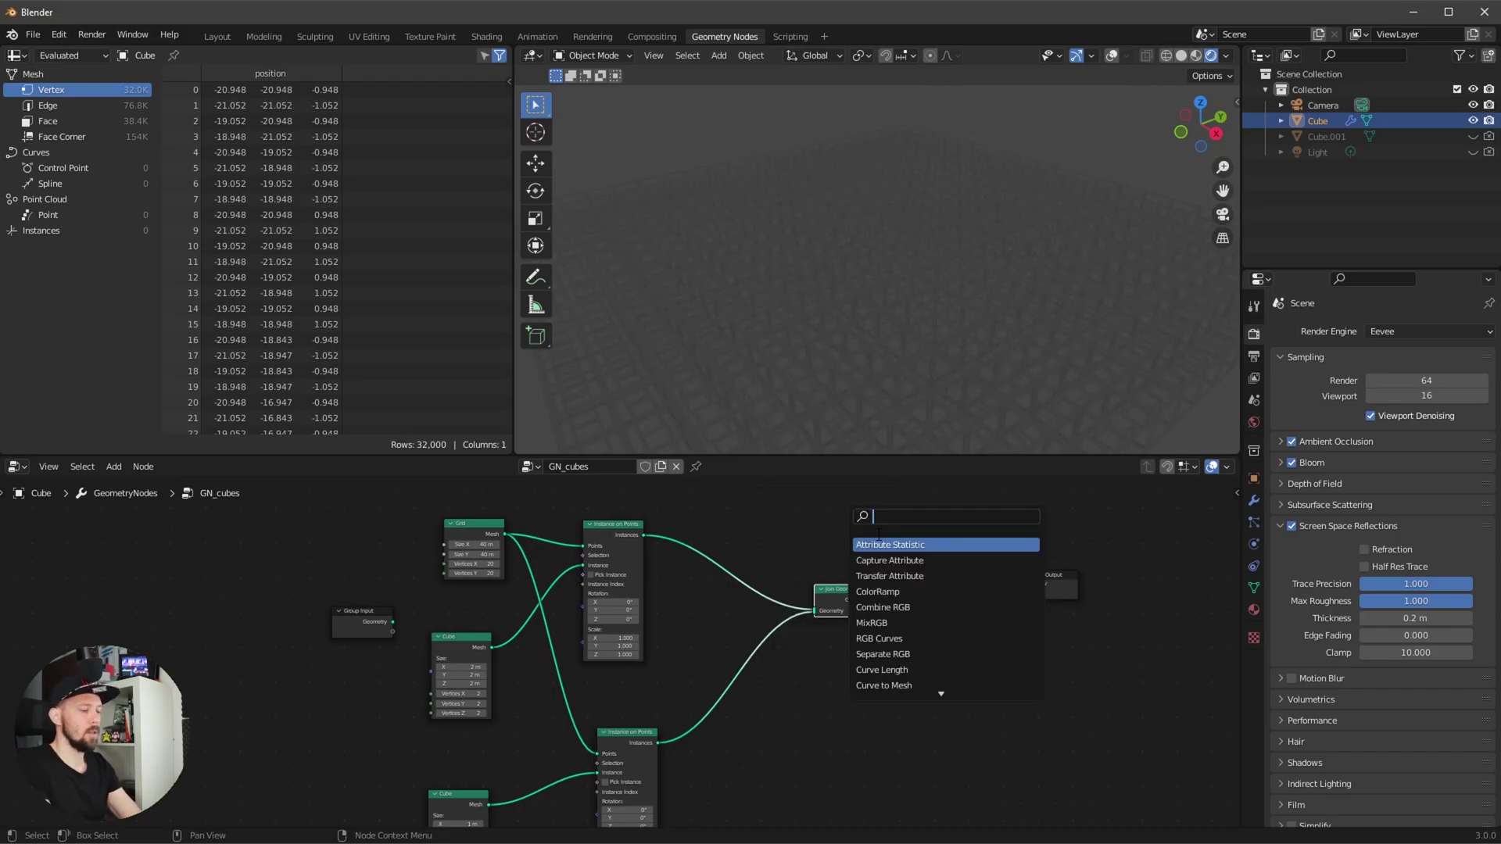
pyautogui.write('set ma')
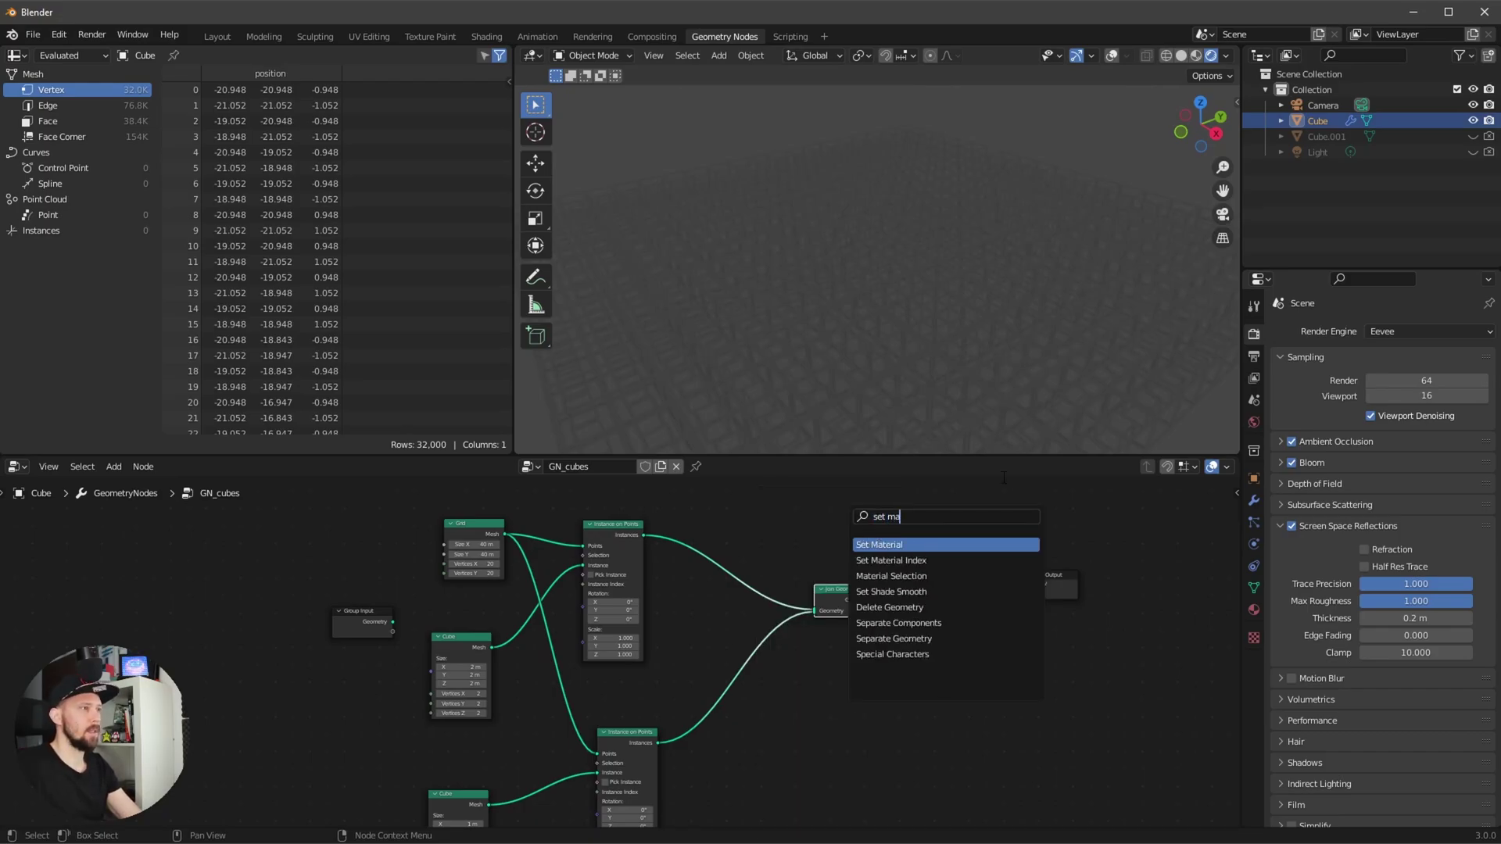
pyautogui.press('Return')
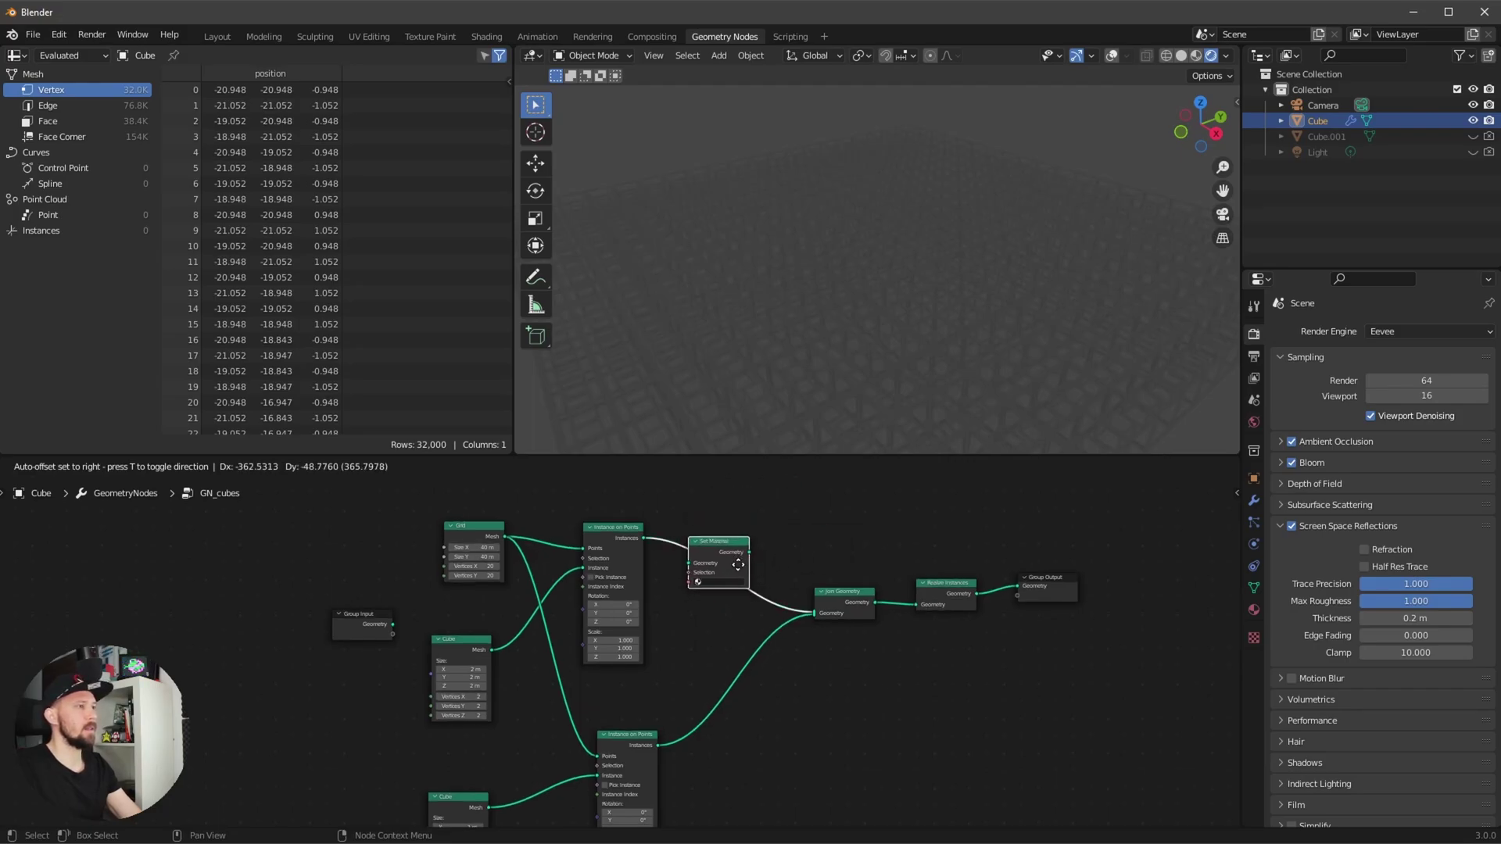
pyautogui.click(735, 569)
pyautogui.click(704, 585)
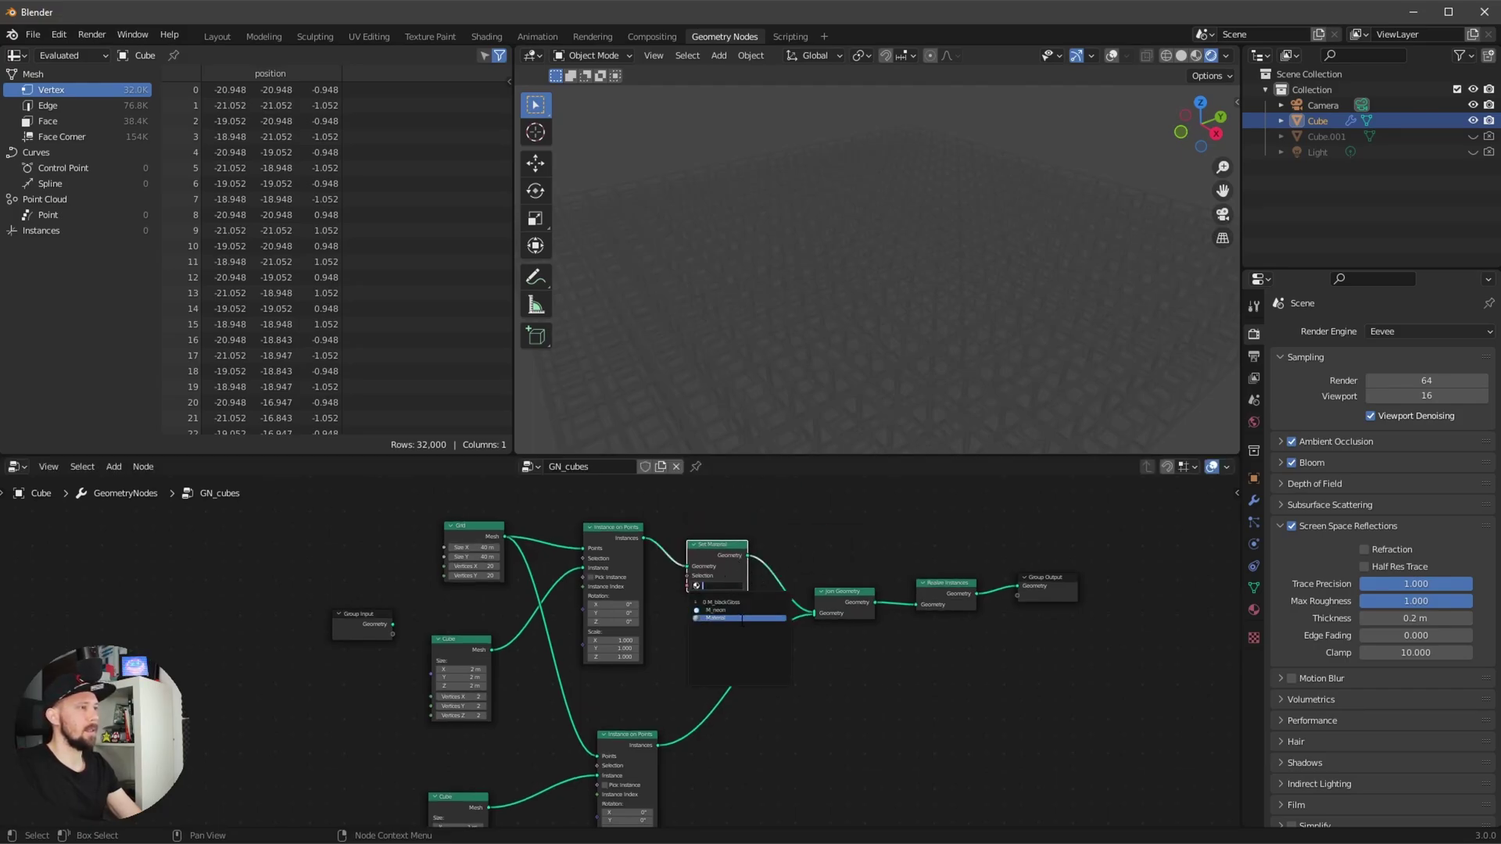
pyautogui.click(749, 603)
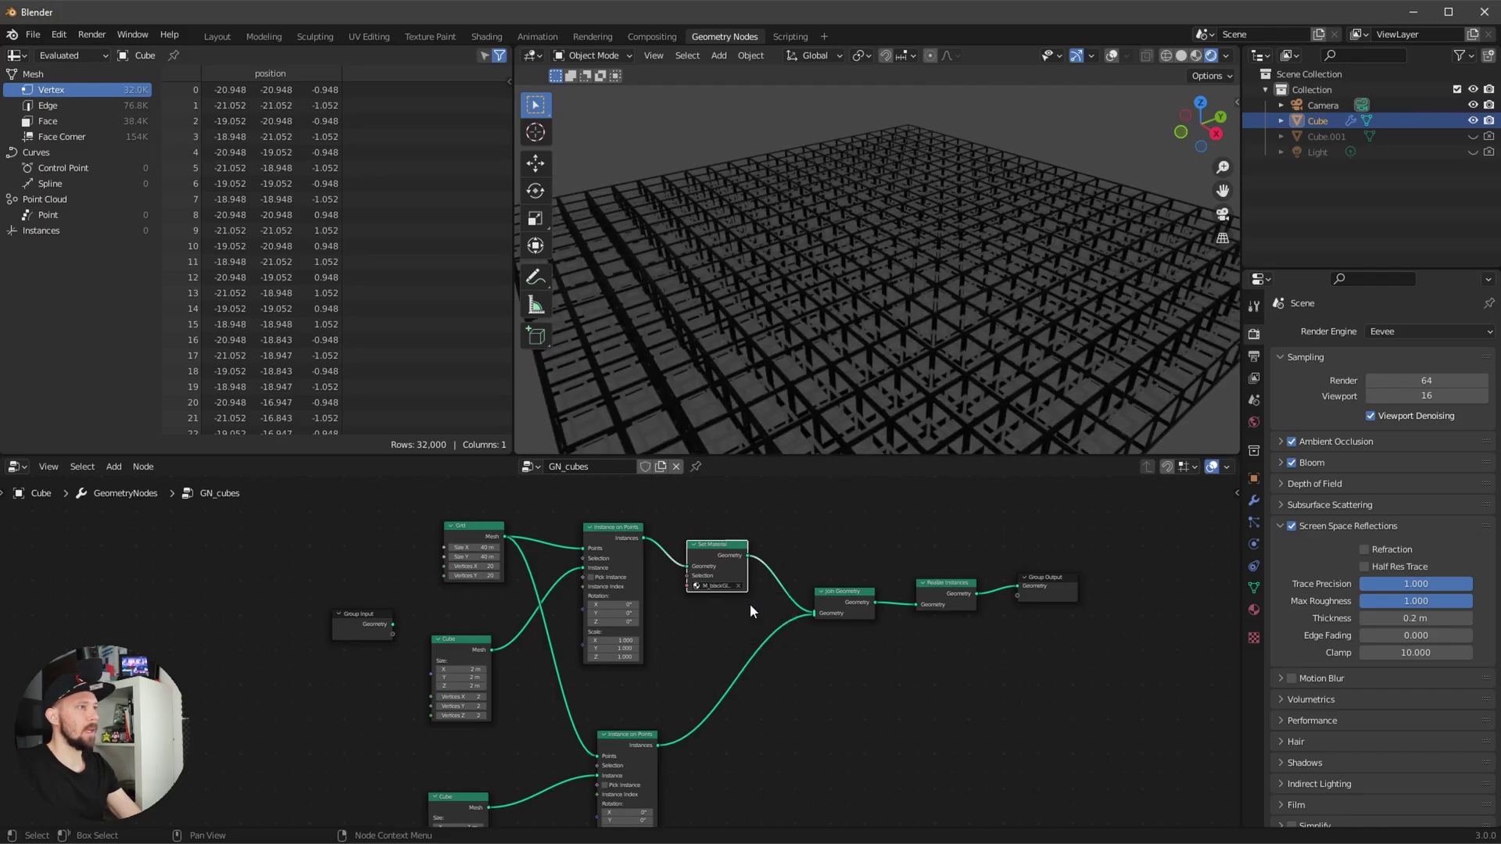
# Duplicate the Set Material node and insert the copy between the lower Instance on Points and Join Geometry nodes.
pyautogui.moveTo(940, 355)
pyautogui.mouseDown(button='middle')
pyautogui.moveTo(901, 340)
pyautogui.moveTo(1011, 336)
pyautogui.moveTo(940, 355)
pyautogui.moveTo(964, 334)
pyautogui.moveTo(926, 374)
pyautogui.mouseUp(button='middle')
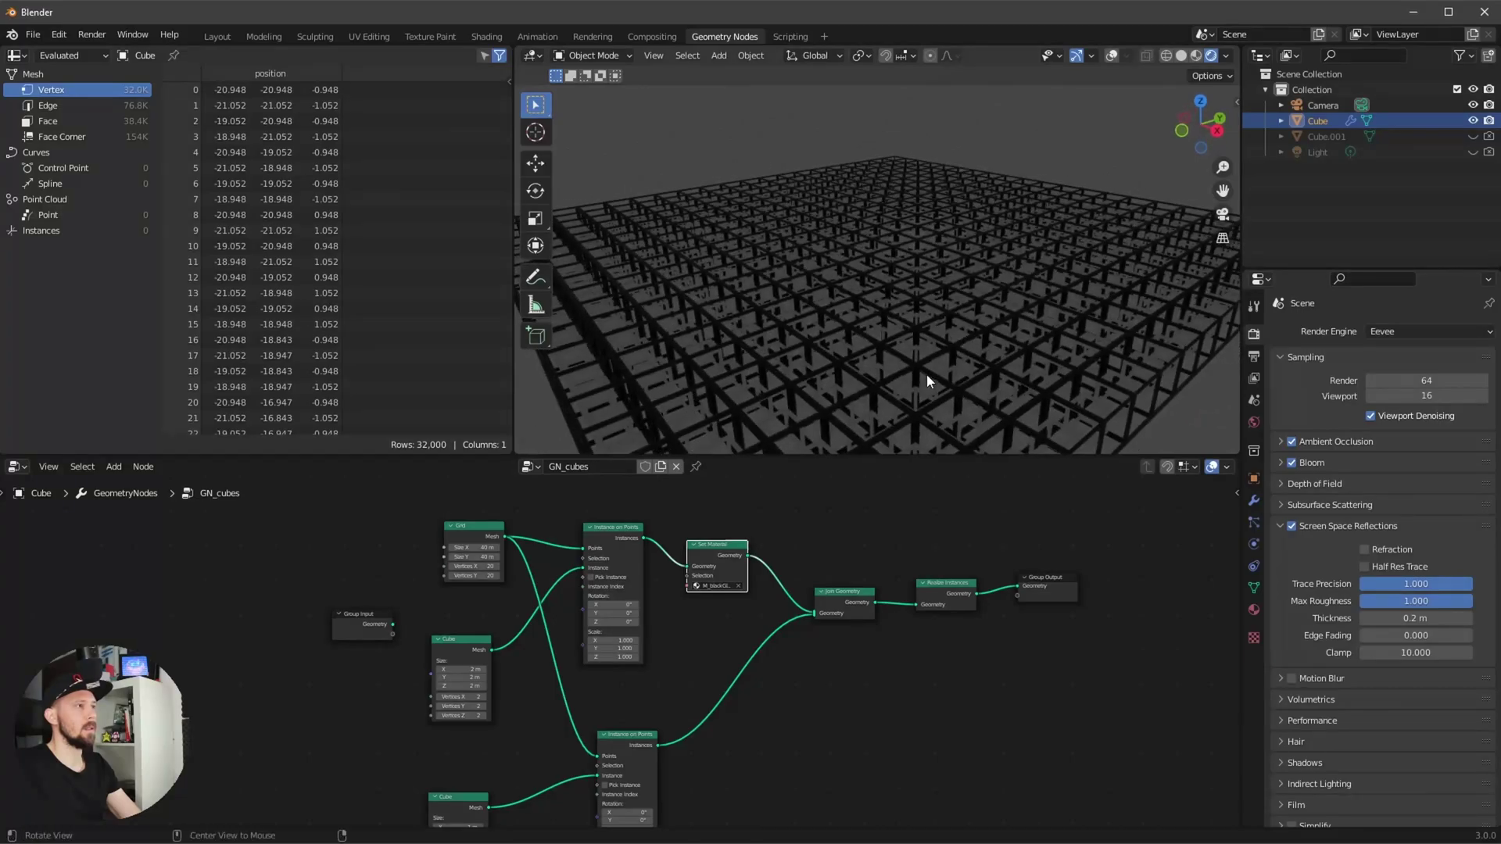
pyautogui.moveTo(996, 340); pyautogui.dragTo(943, 336, button='middle')
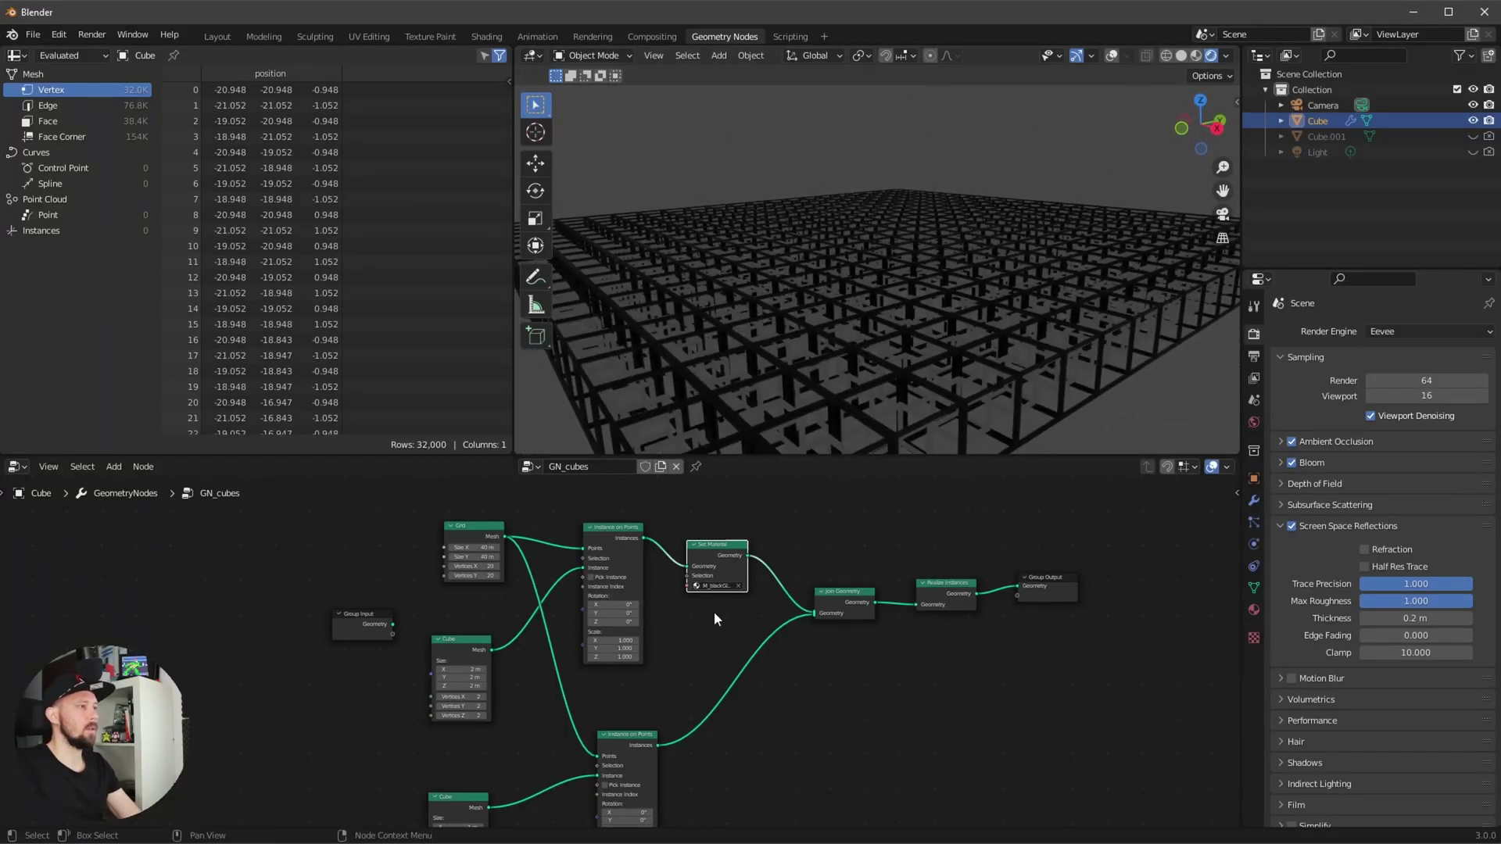
pyautogui.hotkey('shift', 'd')
pyautogui.click(762, 677)
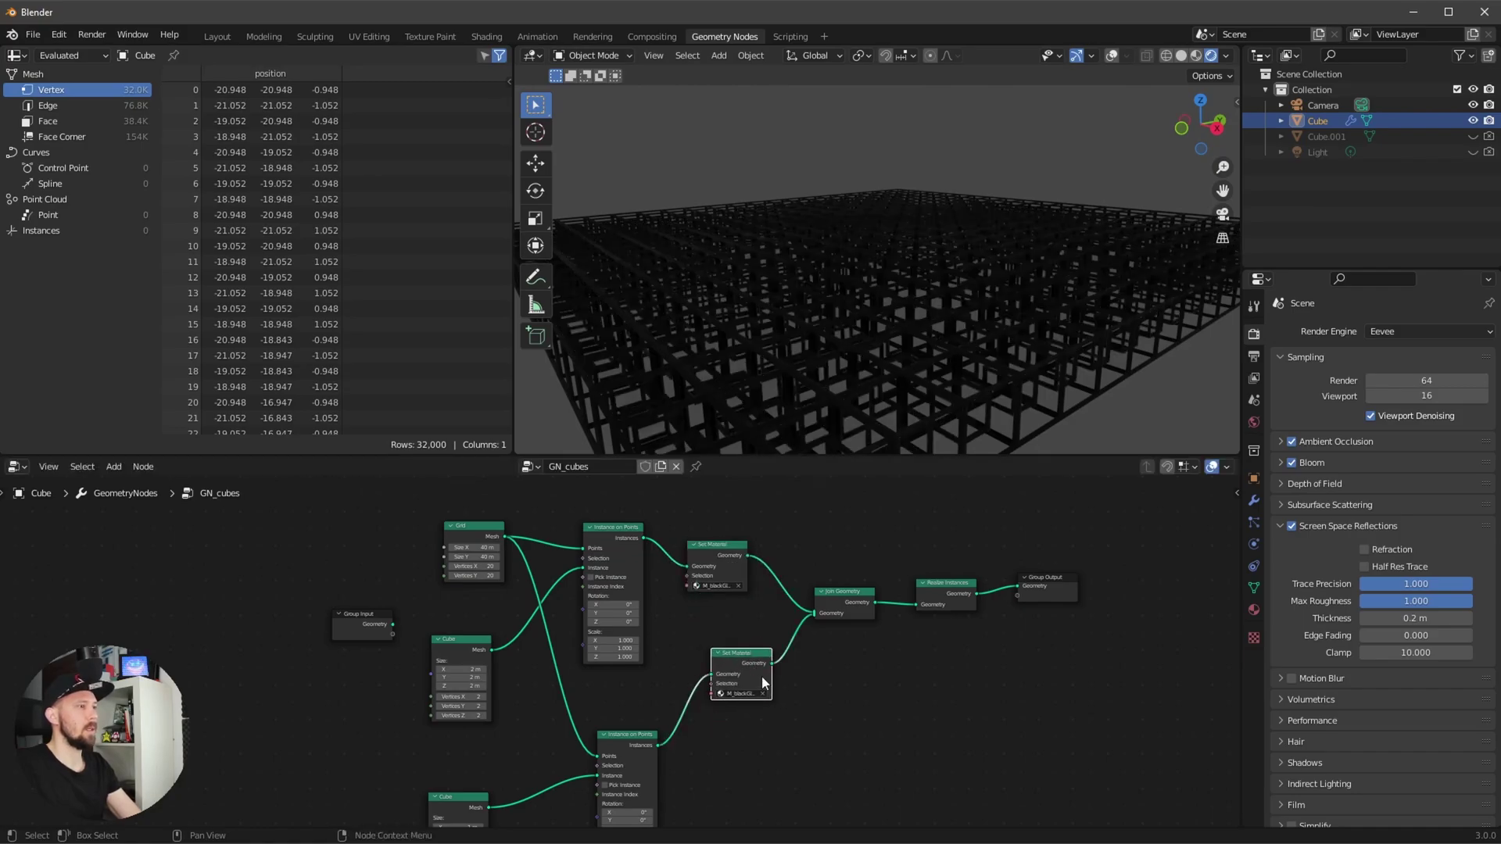
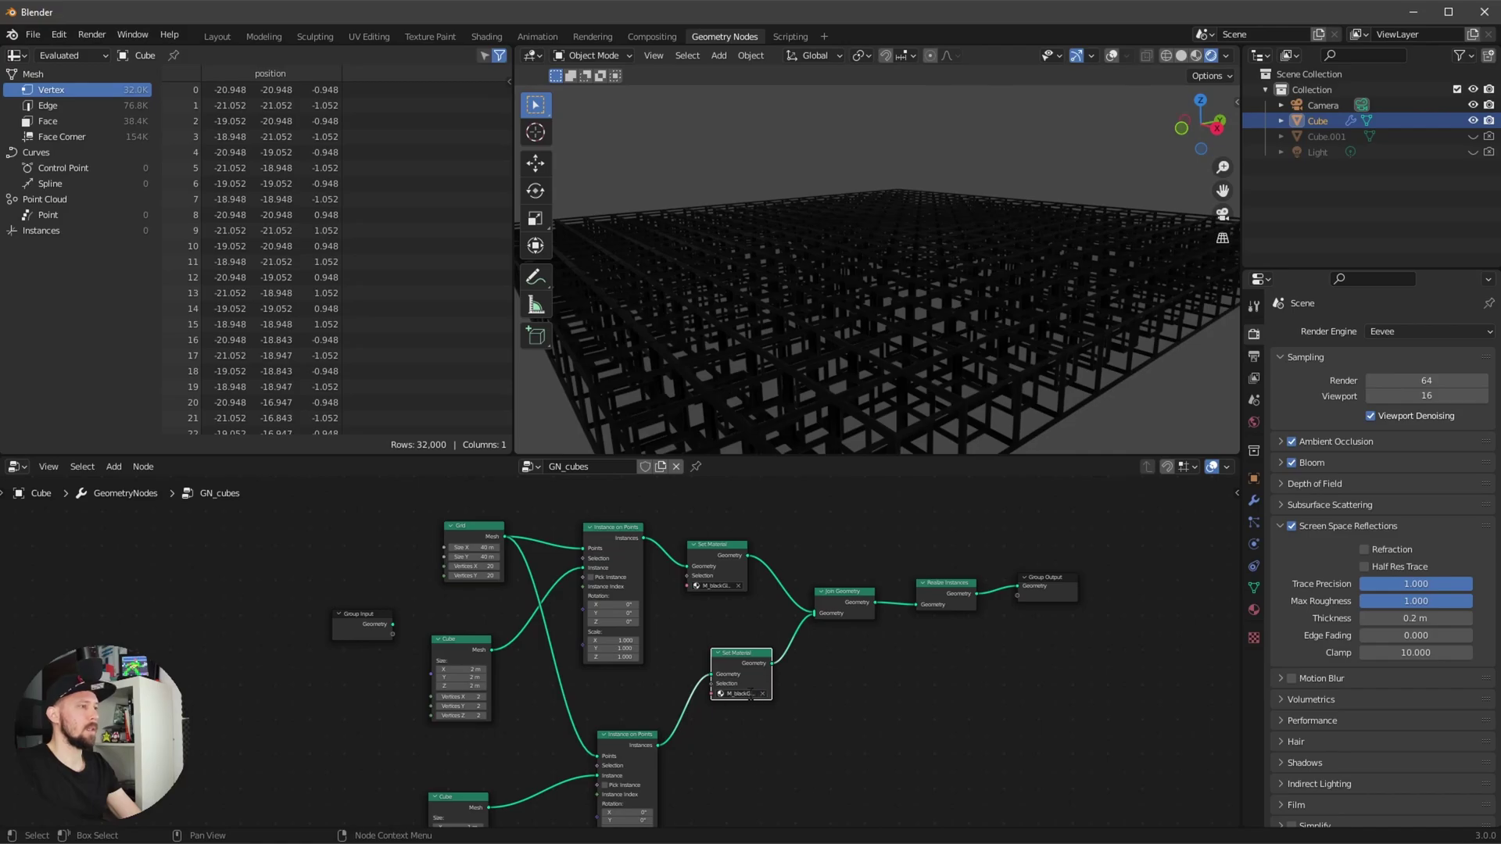
# Assign the M_neon material to the lower Set Material node that feeds the inner cubes into Join Geometry.
pyautogui.click(768, 719)
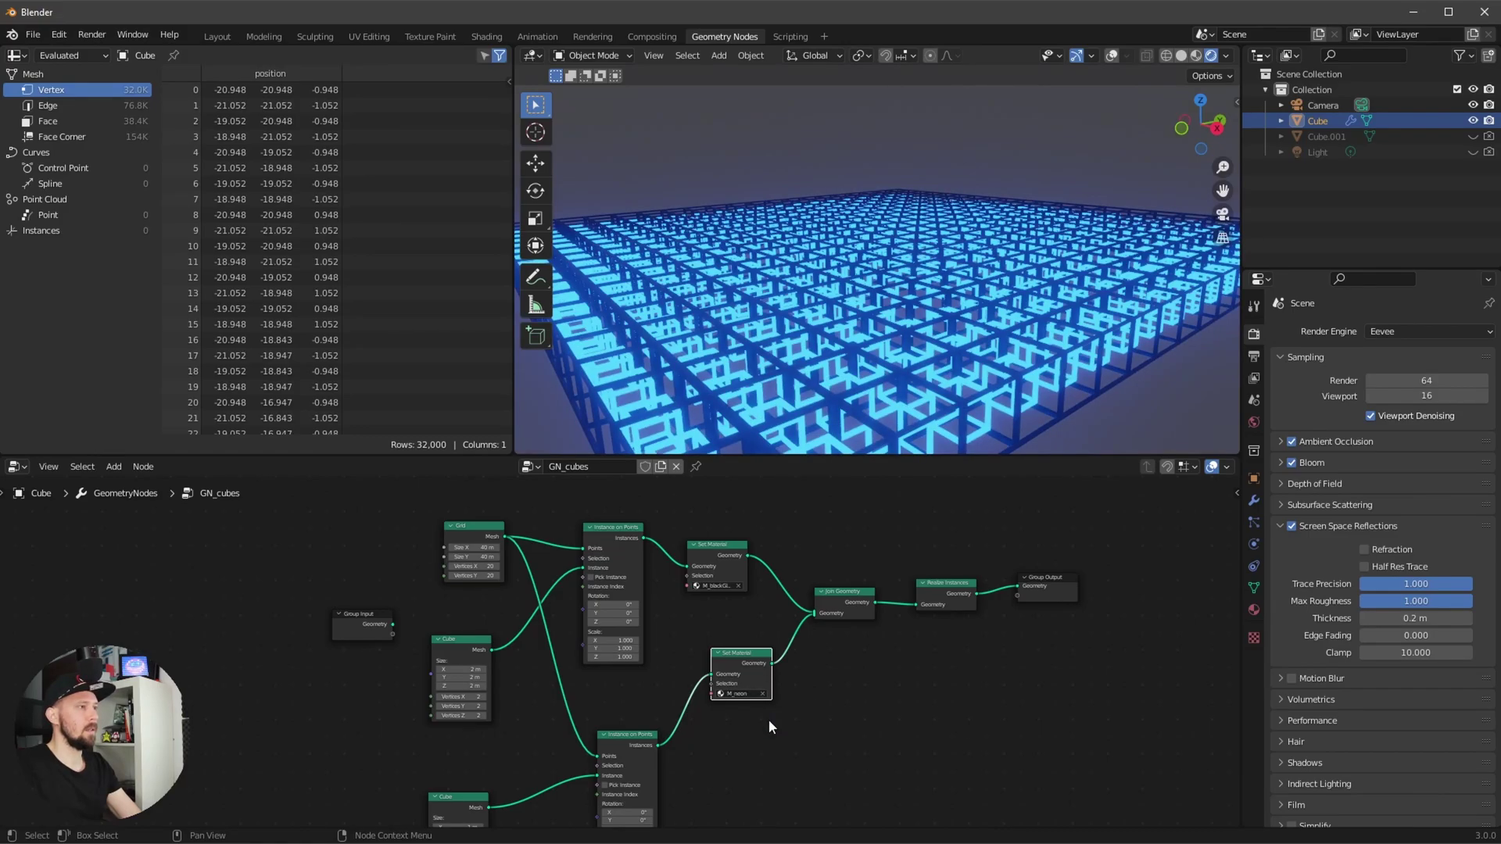
pyautogui.moveTo(969, 293); pyautogui.dragTo(1073, 260, button='middle')
# Create Easy HDRI world nodes from the HDRI texture folder, using shanghai_bund_4k.hdr as the environment image.
pyautogui.press('n')
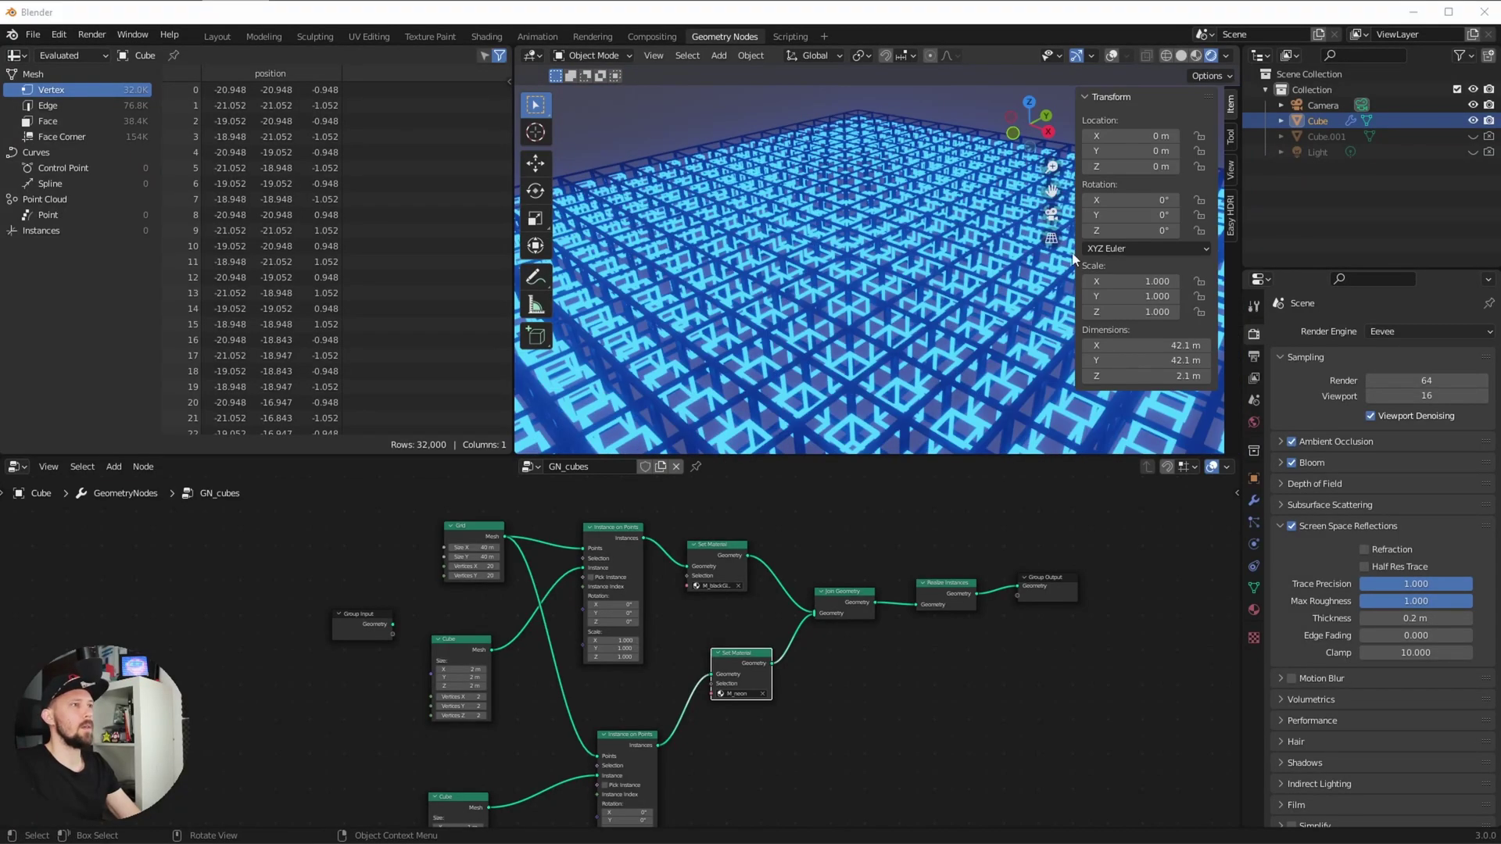
pyautogui.click(1230, 171)
pyautogui.click(1231, 215)
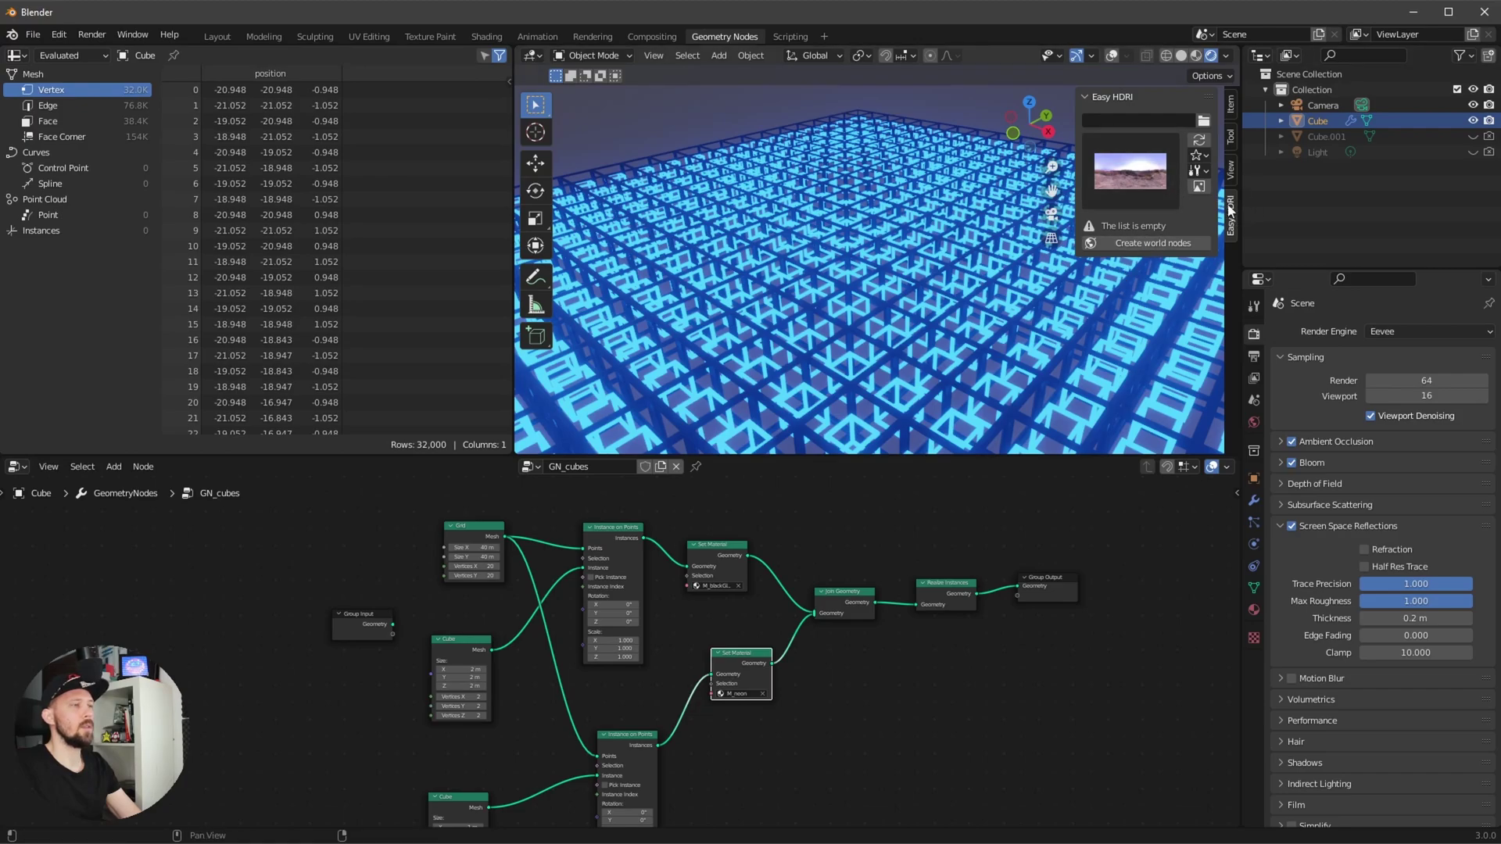
pyautogui.click(1206, 155)
pyautogui.click(1229, 170)
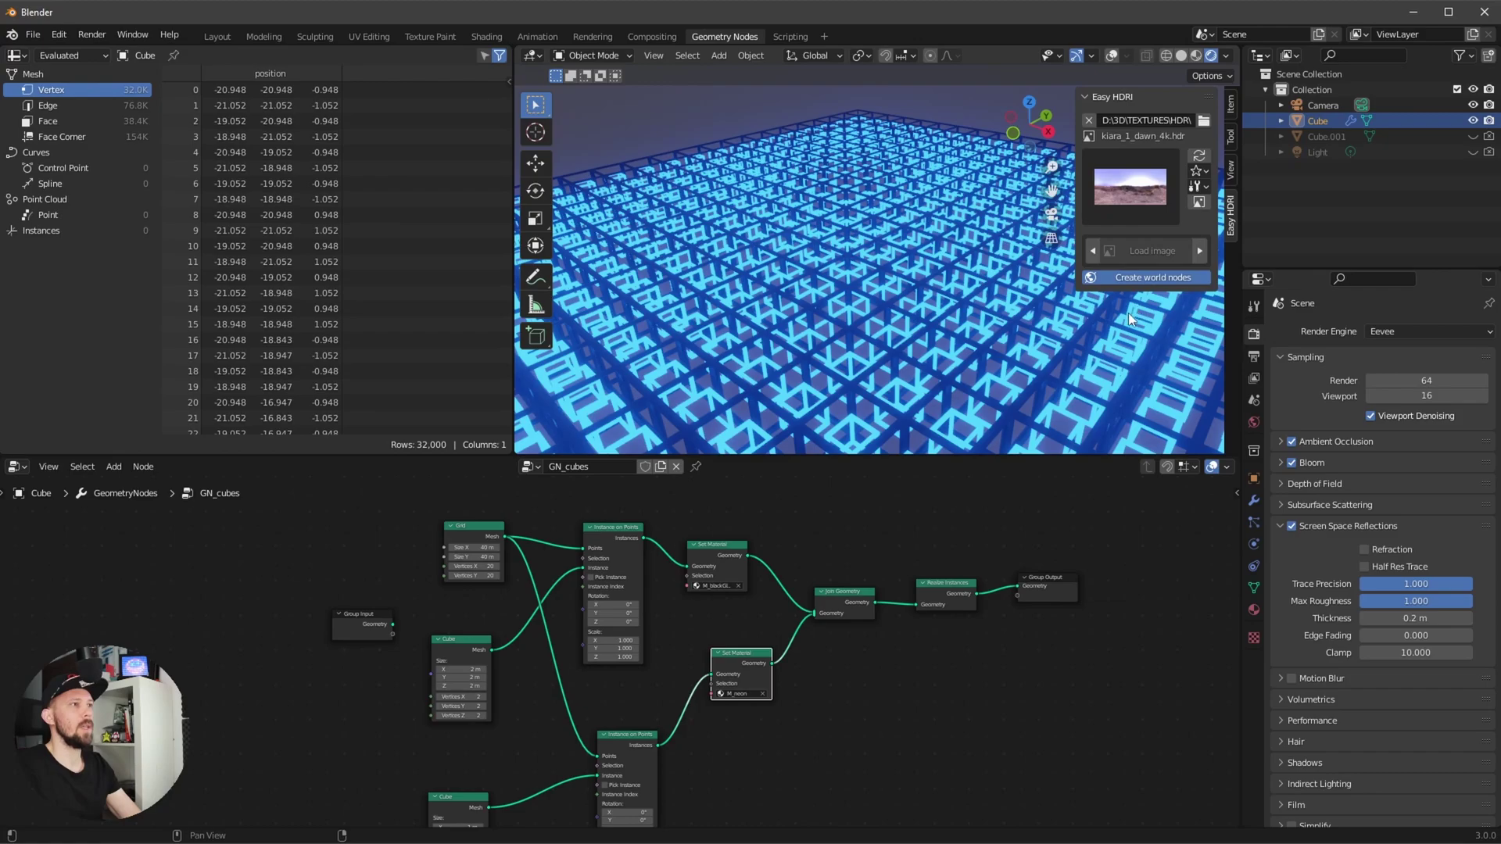
pyautogui.click(1126, 278)
pyautogui.click(1126, 197)
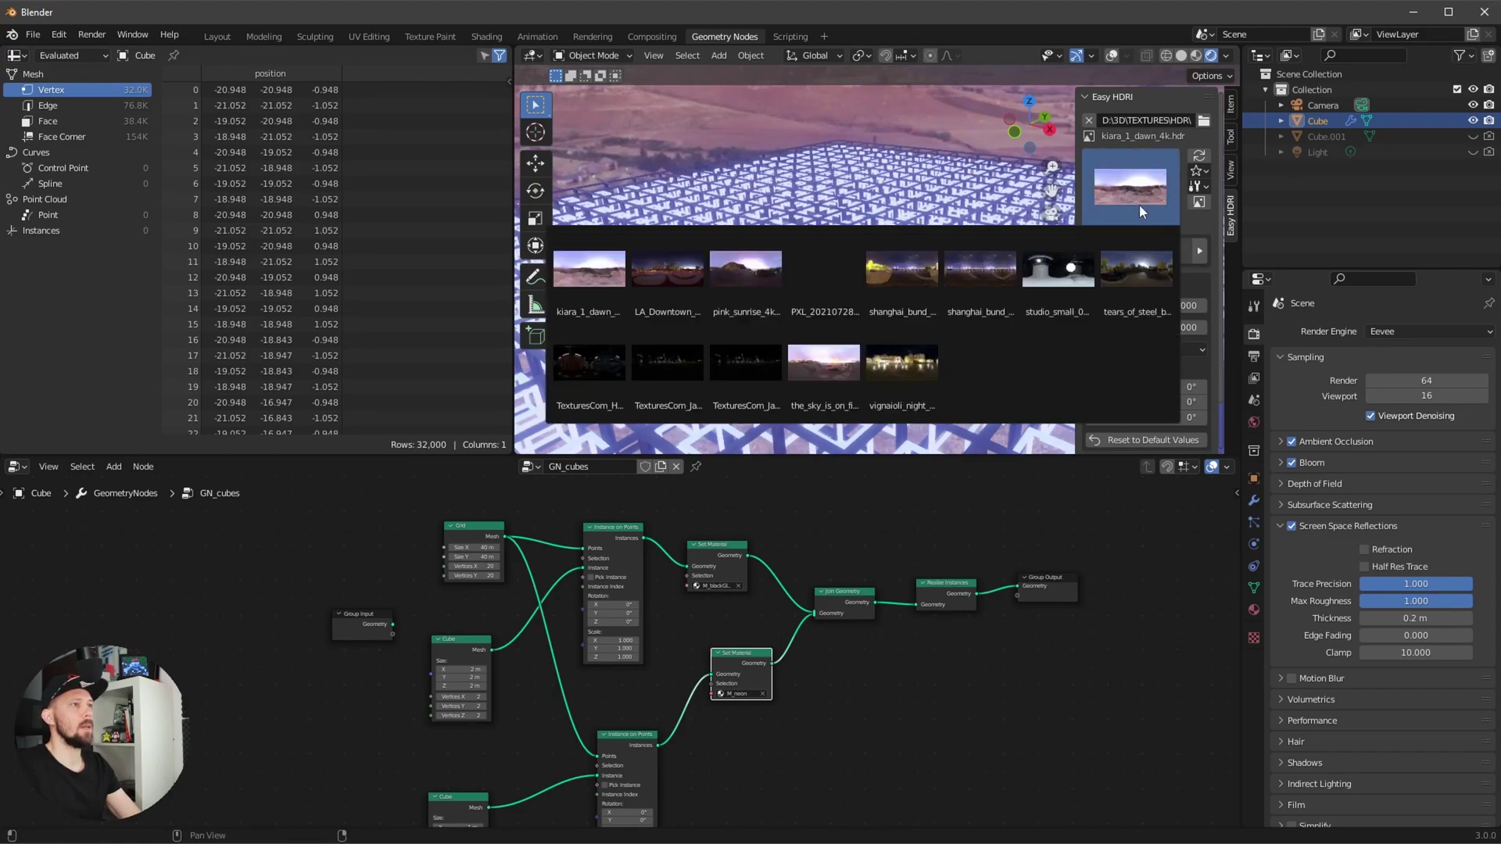
pyautogui.click(906, 289)
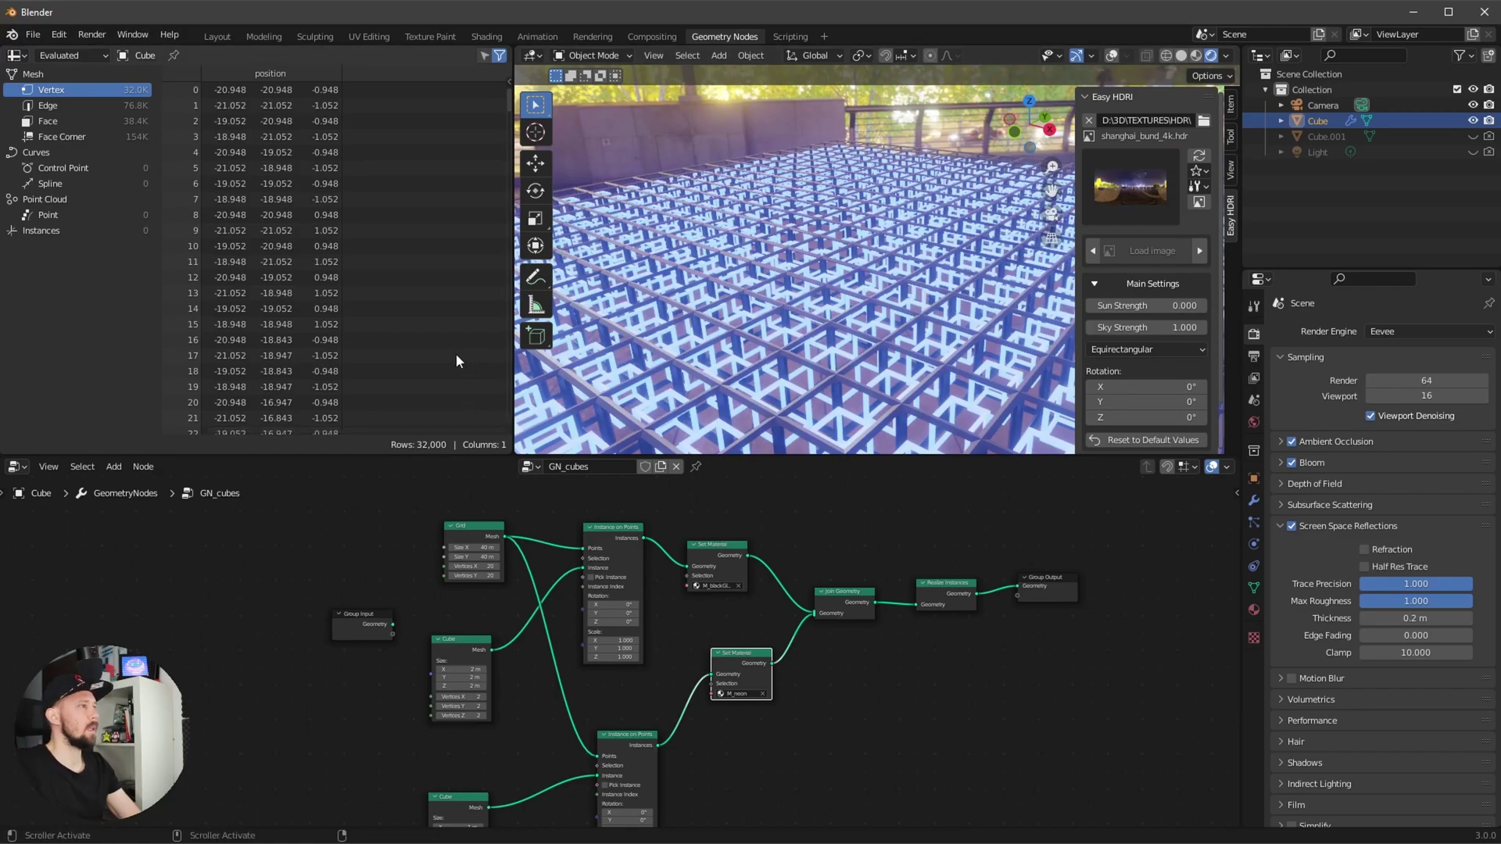
# Open the world's node tree in the Shading workspace and set the Add math node's lower value to 0.1.
pyautogui.click(488, 39)
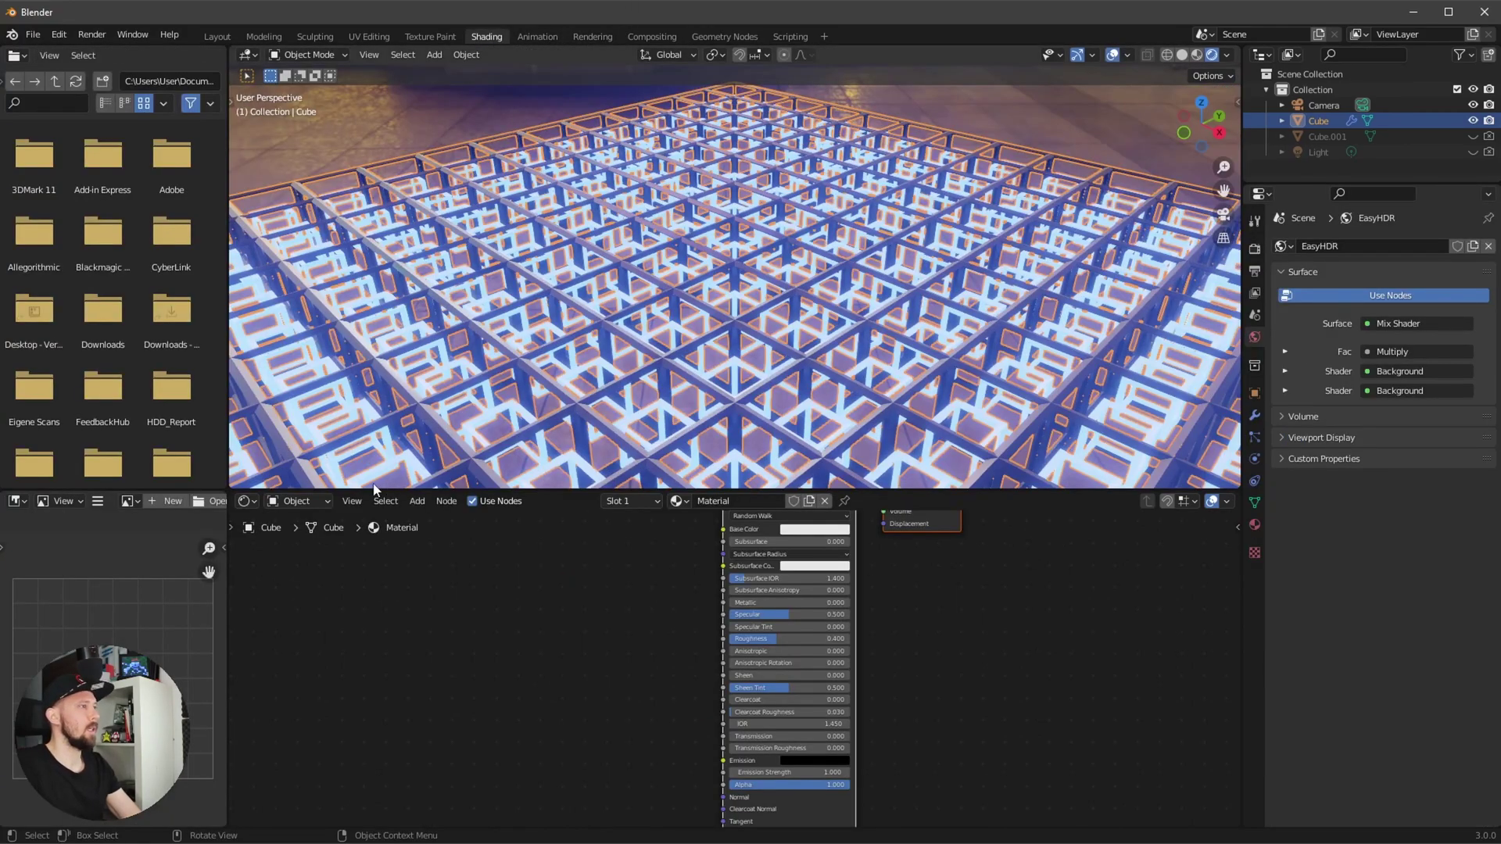
pyautogui.click(297, 501)
pyautogui.click(299, 538)
pyautogui.moveTo(1082, 580); pyautogui.dragTo(681, 652, button='middle')
pyautogui.moveTo(1031, 718); pyautogui.dragTo(960, 691, button='middle')
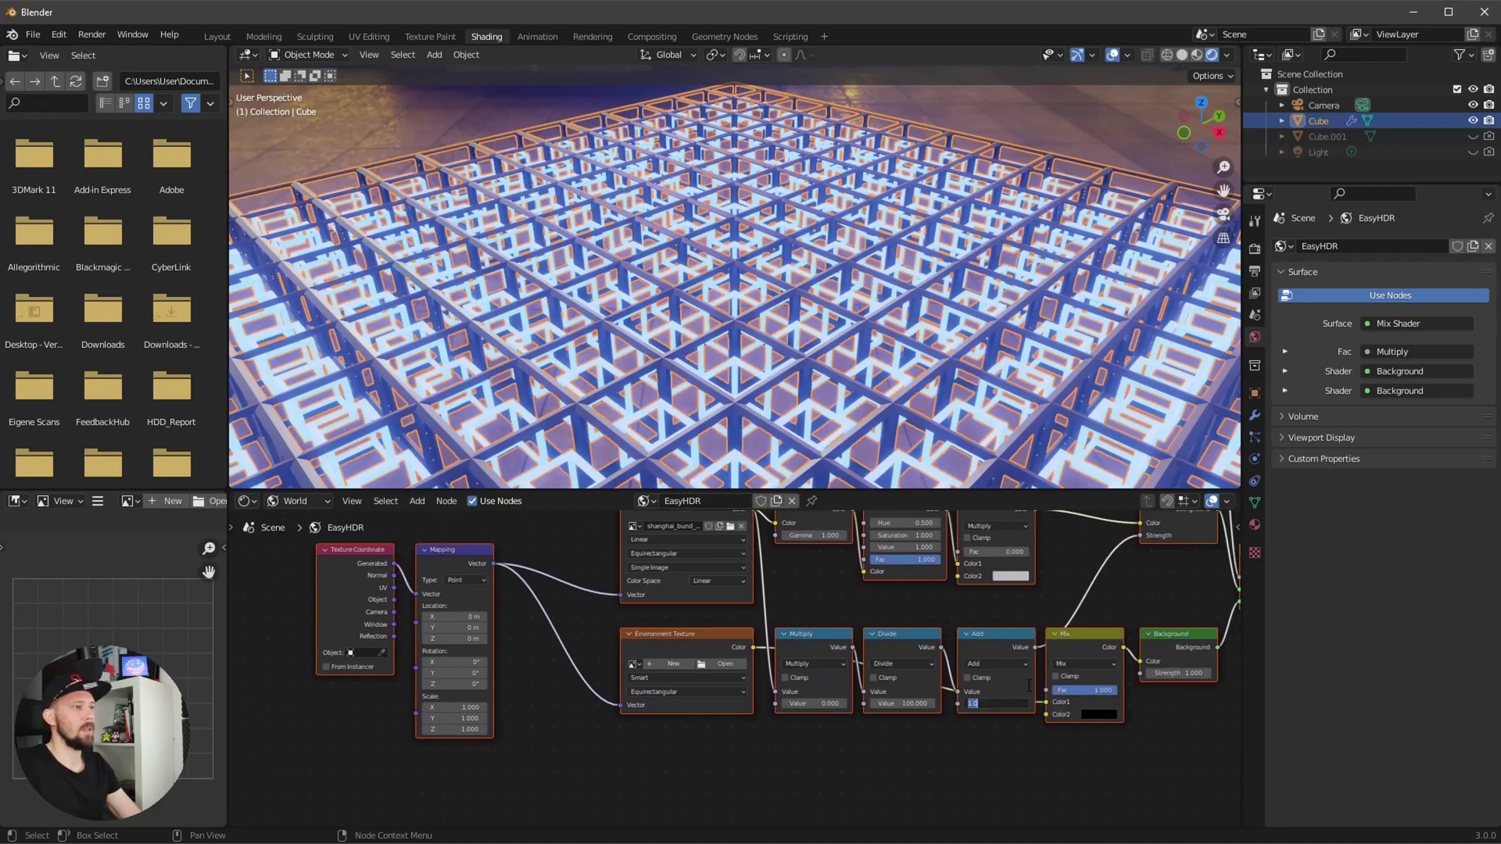
pyautogui.write('0.1')
pyautogui.press('Return')
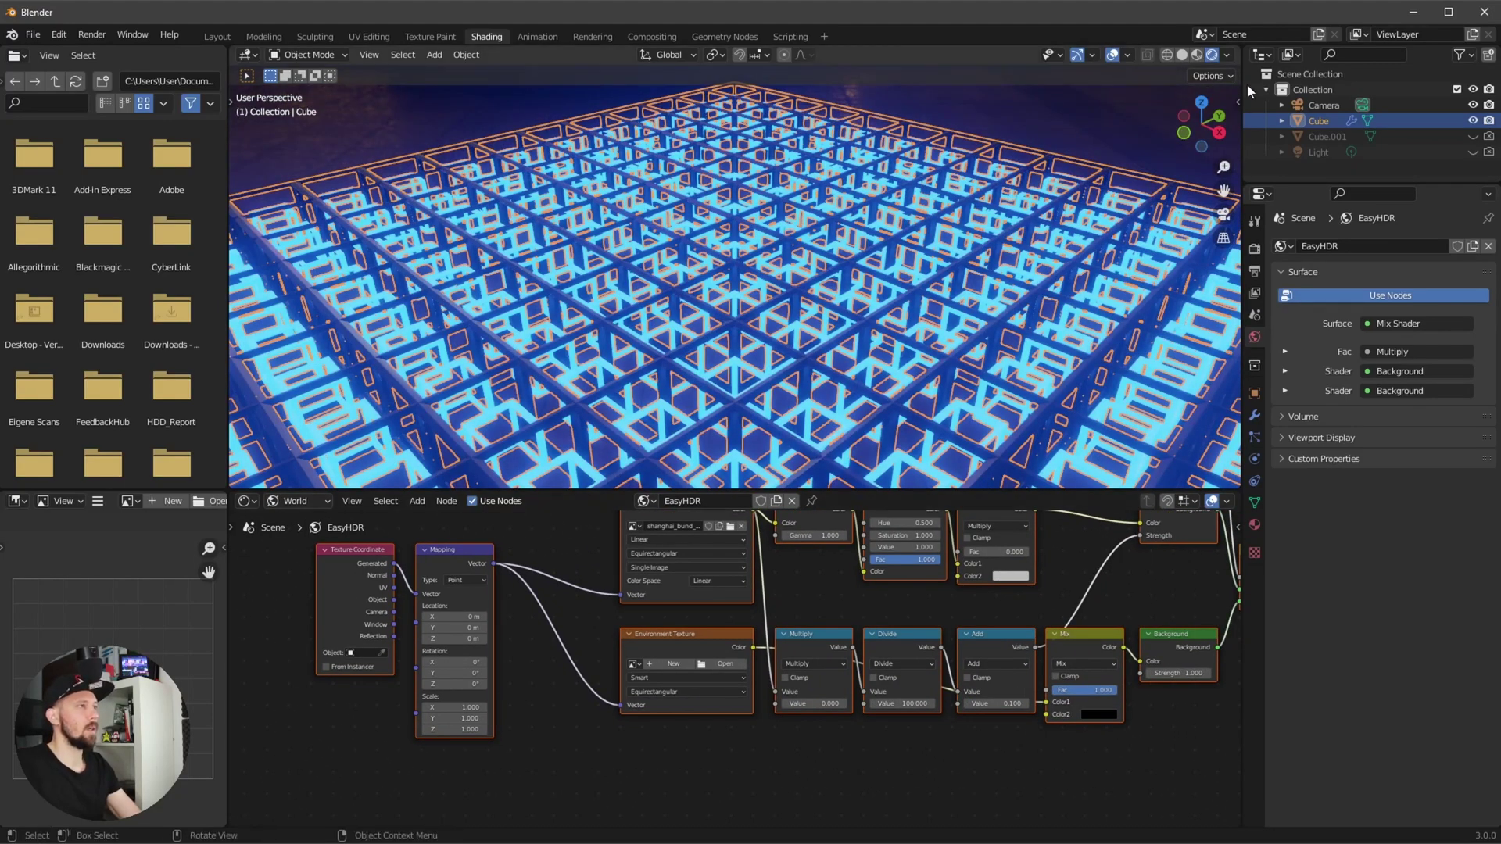
# Hide the viewport overlays and view the neon grid against the HDRI environment.
pyautogui.click(1113, 59)
pyautogui.moveTo(946, 284)
pyautogui.mouseDown(button='middle')
pyautogui.moveTo(899, 320)
pyautogui.moveTo(936, 295)
pyautogui.mouseUp(button='middle')
pyautogui.scroll(-3, 935, 290)
pyautogui.scroll(1, 935, 290)
# Move the World Output node aside and insert a second Mix Shader between the existing Mix Shader and World Output.
pyautogui.moveTo(1188, 533); pyautogui.dragTo(785, 674, button='middle')
pyautogui.scroll(1, 1038, 694)
pyautogui.moveTo(1016, 195); pyautogui.dragTo(966, 235, button='middle')
pyautogui.moveTo(1017, 635); pyautogui.dragTo(964, 654, button='middle')
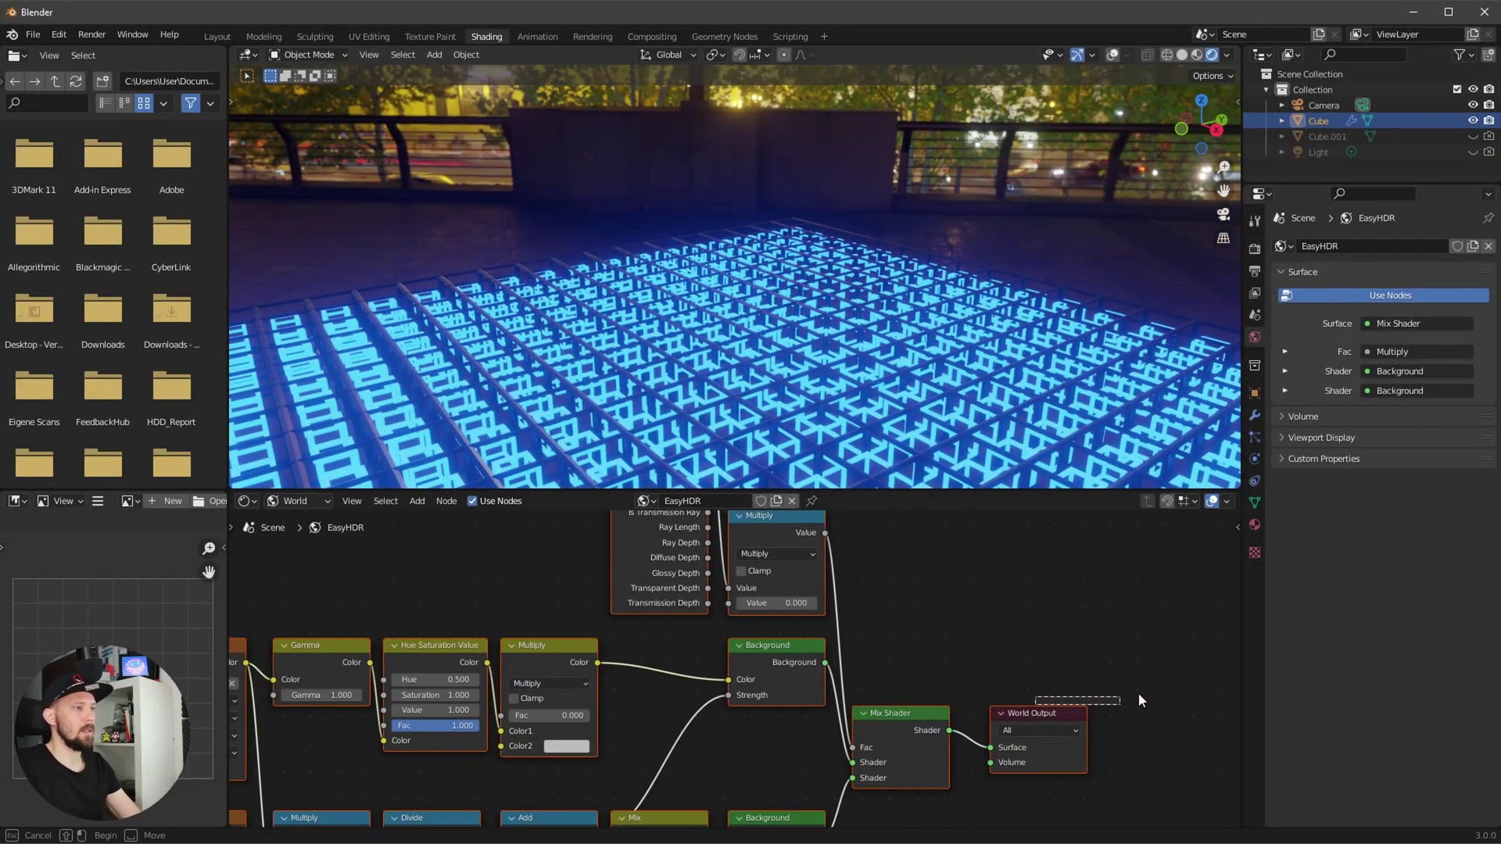
pyautogui.moveTo(1054, 710); pyautogui.dragTo(1178, 688)
pyautogui.hotkey('shift', 'a')
pyautogui.click(1067, 620)
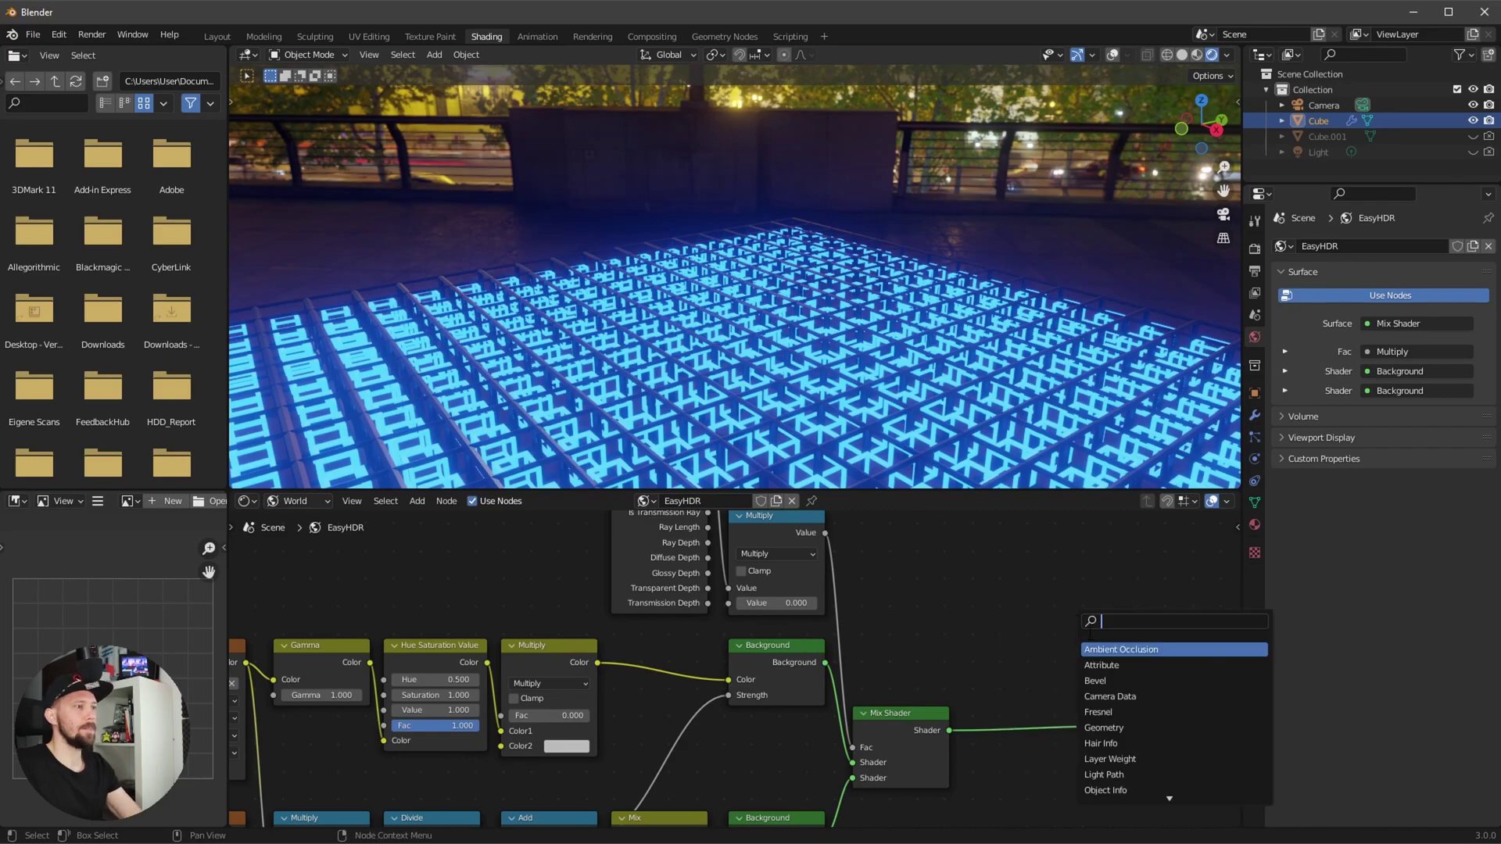
pyautogui.write('mix')
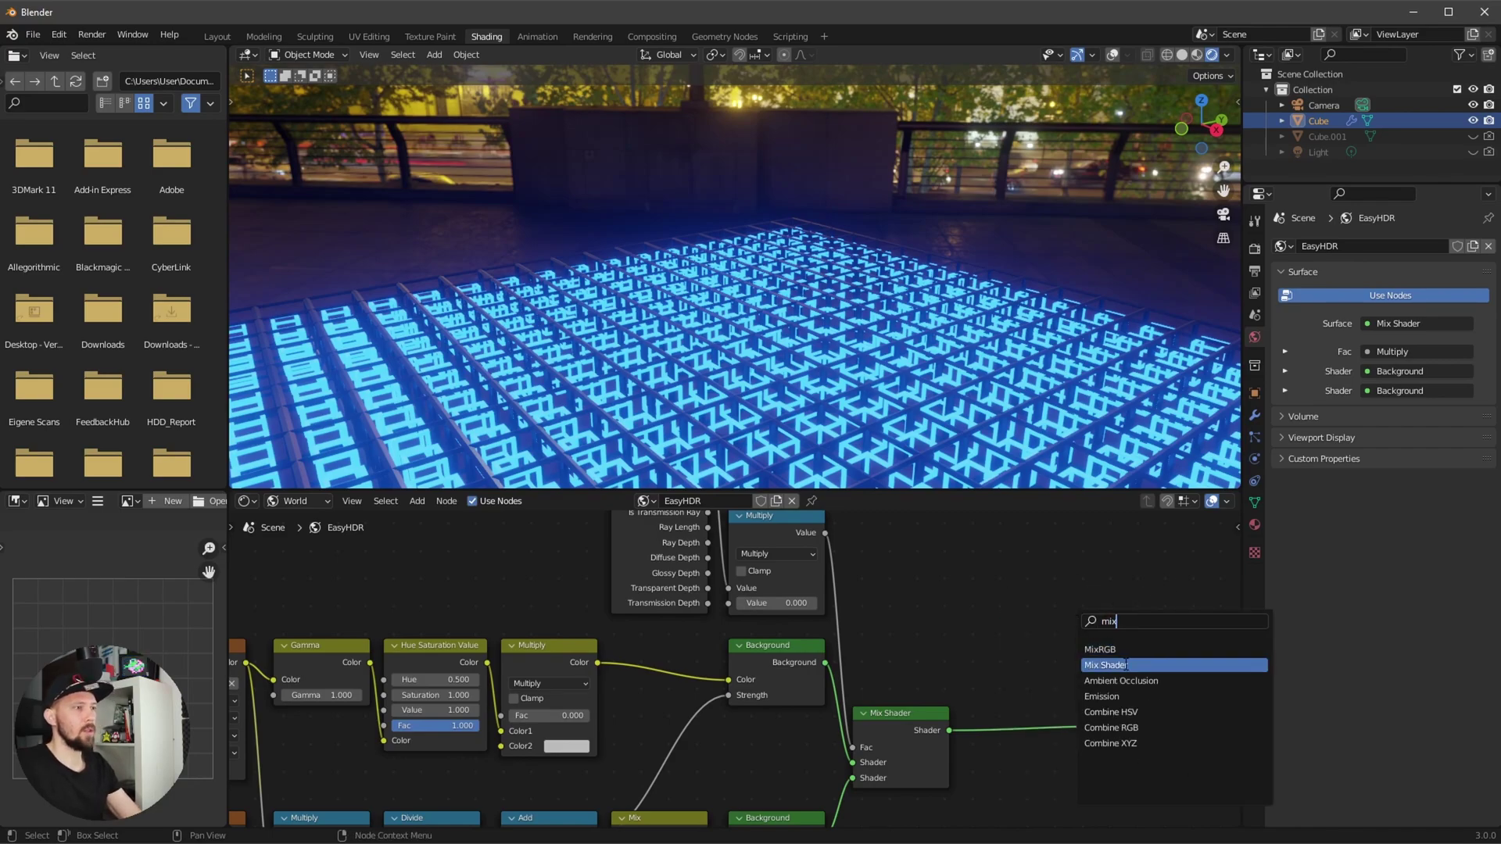
pyautogui.click(1147, 665)
pyautogui.click(1064, 694)
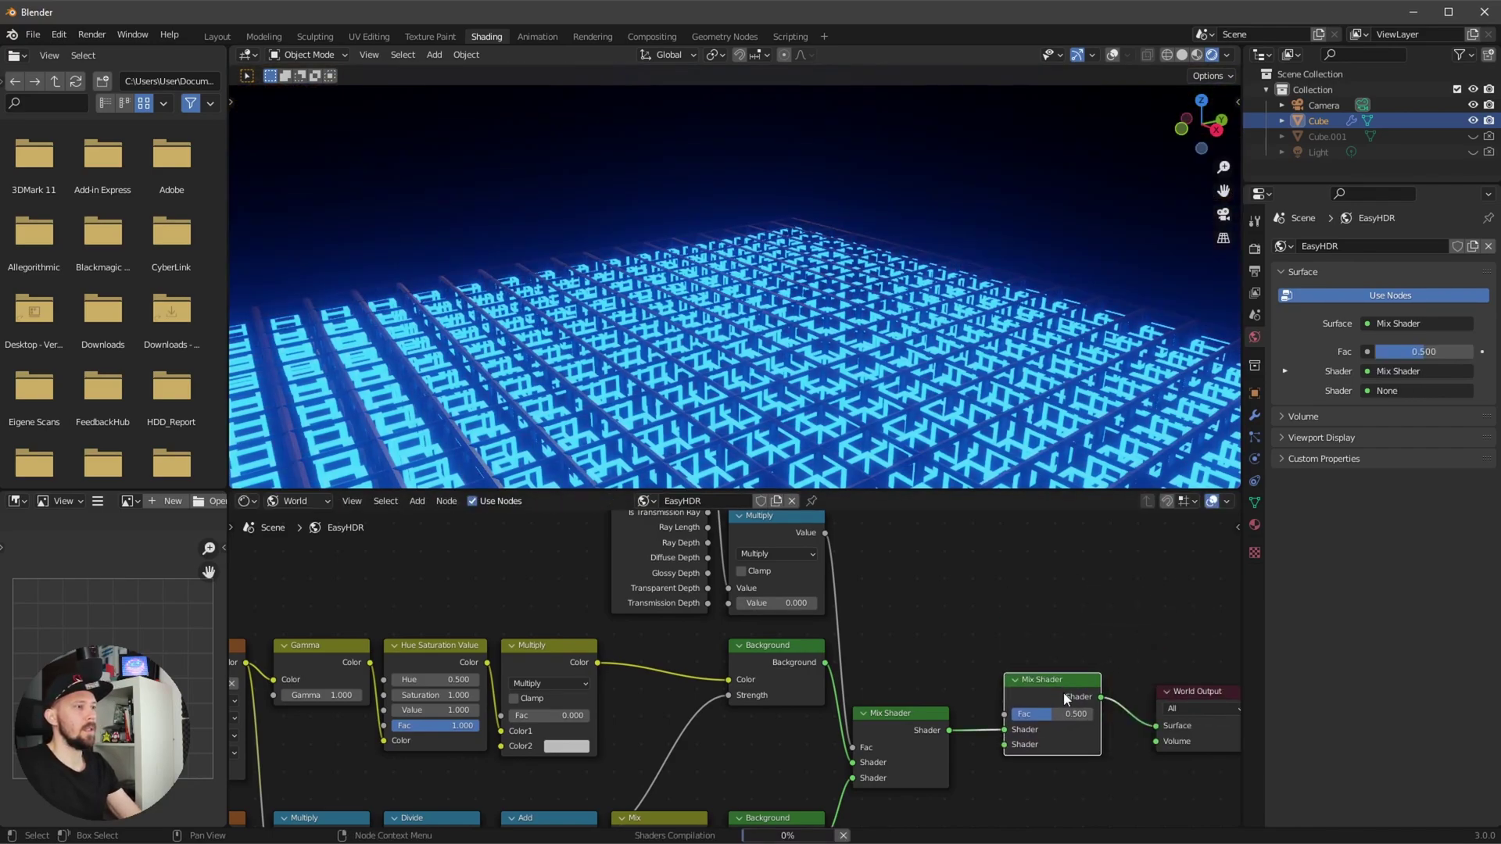
# Add an RGB node, connect it to the new Mix Shader's second Shader input and set its color to black.
pyautogui.moveTo(1068, 622); pyautogui.dragTo(1047, 513, button='middle')
pyautogui.moveTo(1059, 688); pyautogui.dragTo(1021, 692, button='middle')
pyautogui.hotkey('shift', 'a')
pyautogui.click(987, 663)
pyautogui.write('rgb')
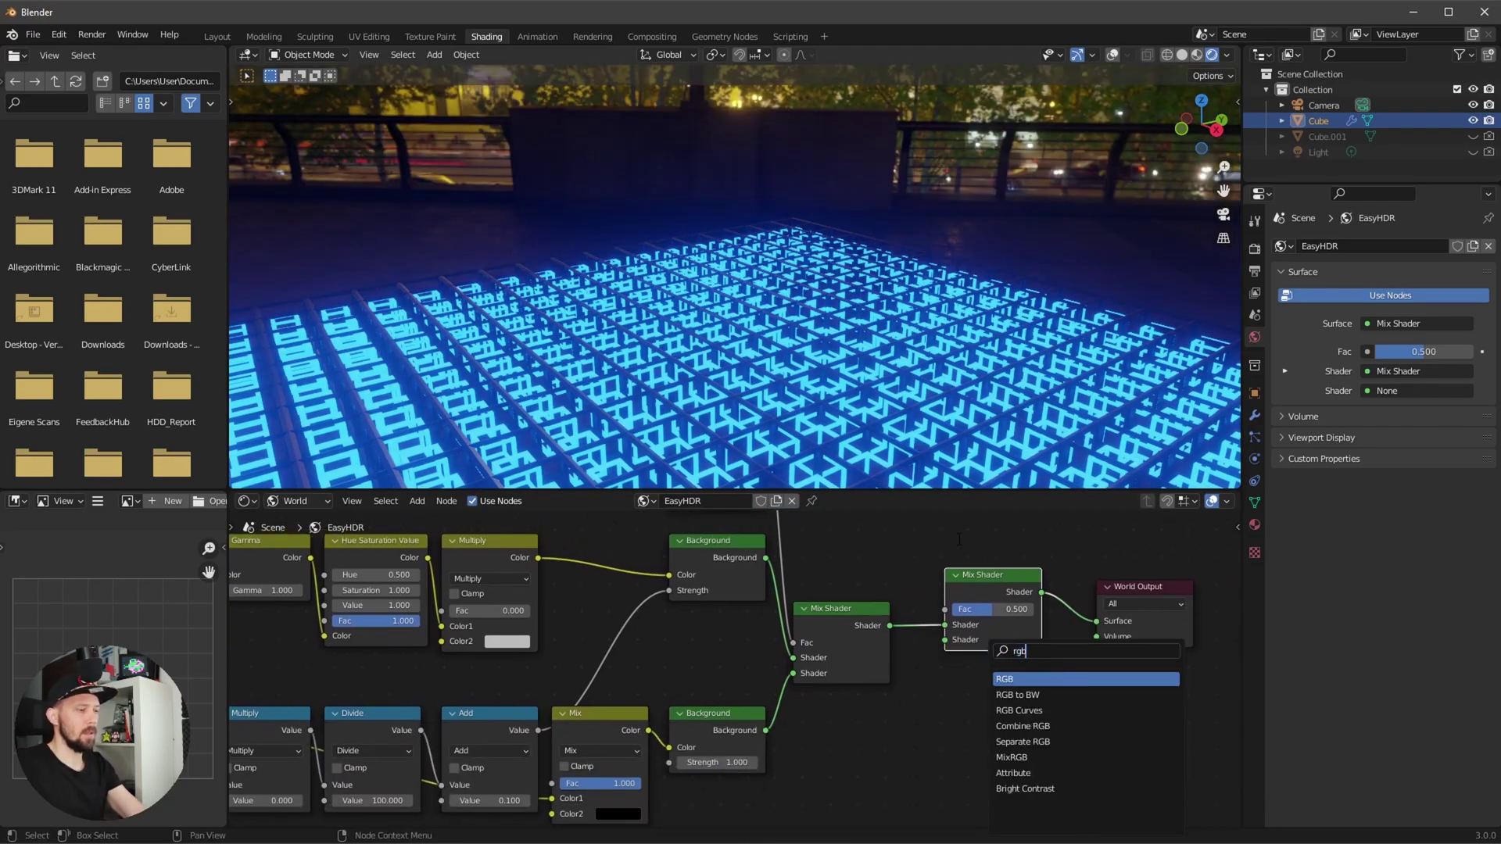
pyautogui.click(1005, 679)
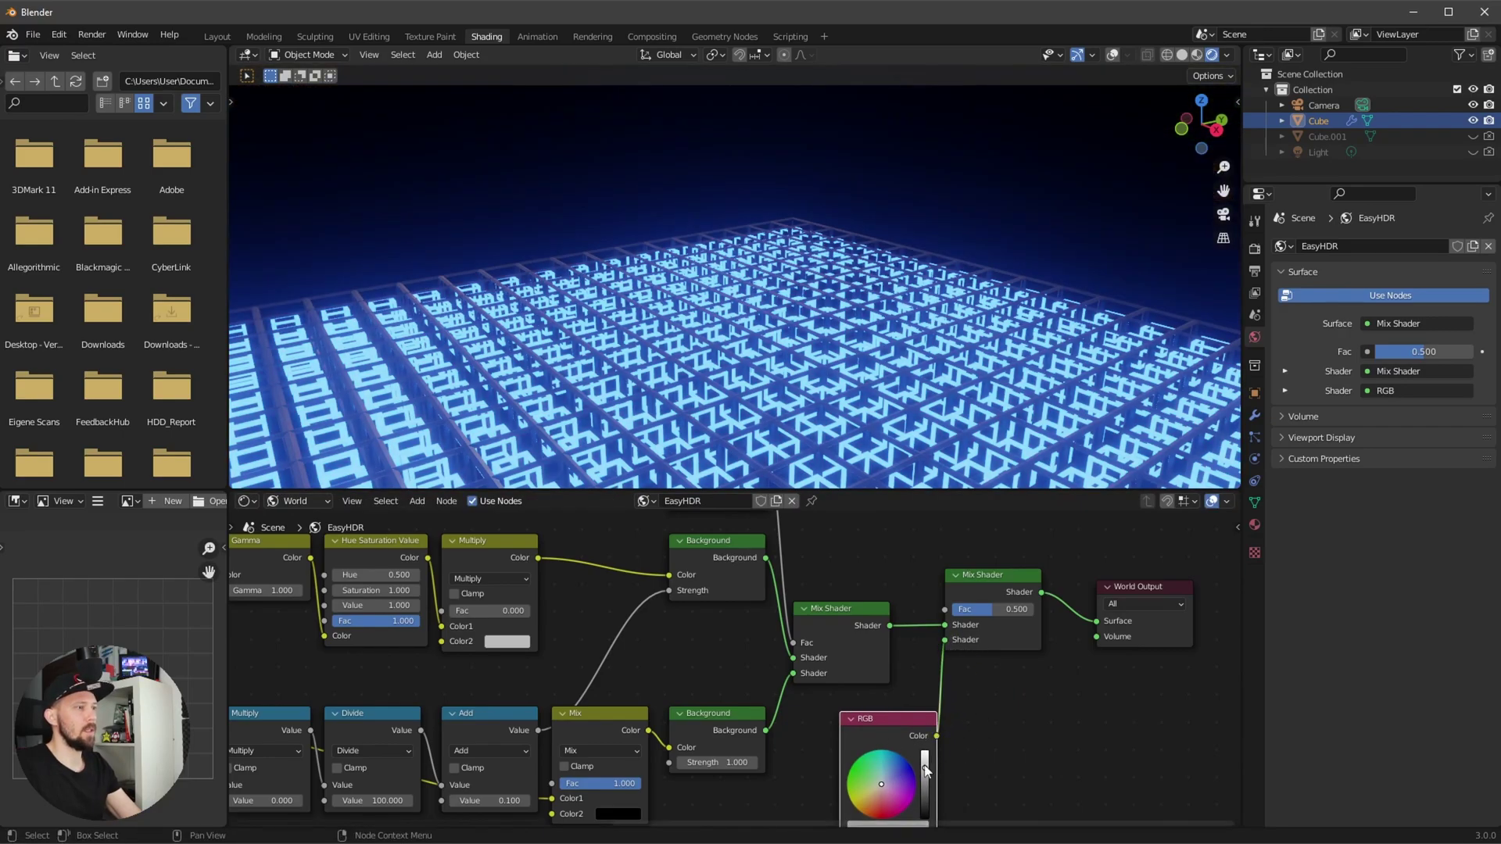
pyautogui.moveTo(925, 767); pyautogui.dragTo(918, 834)
# Duplicate the Light Path node and connect the copy's Is Camera Ray output to the new Mix Shader's Fac input.
pyautogui.moveTo(1045, 673); pyautogui.dragTo(1074, 826, button='middle')
pyautogui.keyDown('shift'); pyautogui.scroll(4, 1001, 642); pyautogui.keyUp('shift')
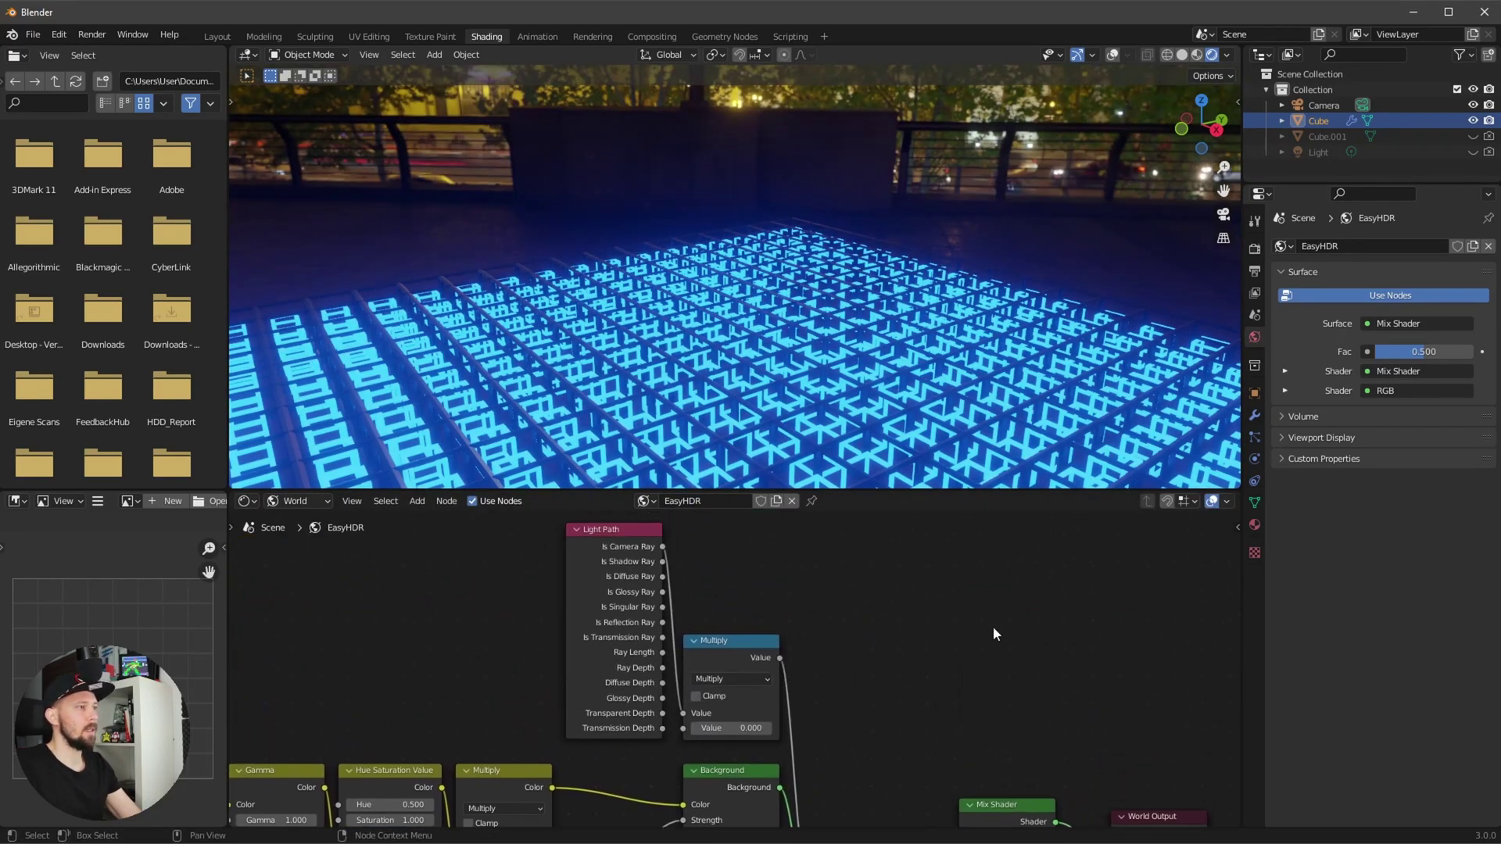
pyautogui.keyDown('ctrl'); pyautogui.hscroll(3, 938, 672); pyautogui.keyUp('ctrl')
pyautogui.click(532, 576)
pyautogui.hotkey('shift', 'd')
pyautogui.click(859, 623)
pyautogui.moveTo(933, 698); pyautogui.dragTo(950, 599, button='middle')
pyautogui.keyDown('ctrl'); pyautogui.moveTo(950, 600); pyautogui.dragTo(953, 643, button='middle'); pyautogui.keyUp('ctrl')
pyautogui.scroll(-1, 953, 643)
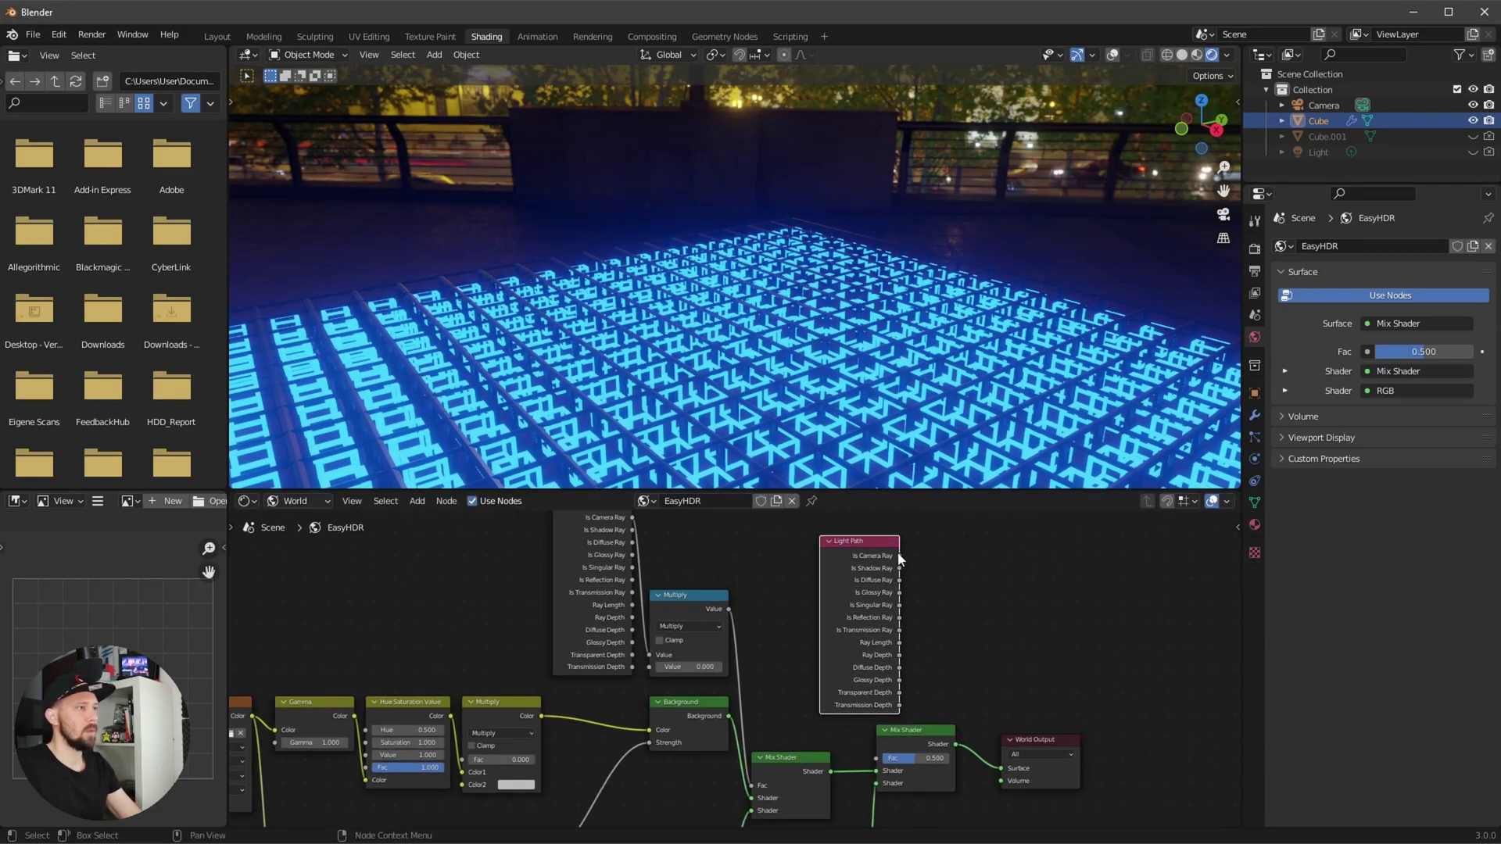
pyautogui.moveTo(917, 560); pyautogui.dragTo(872, 760)
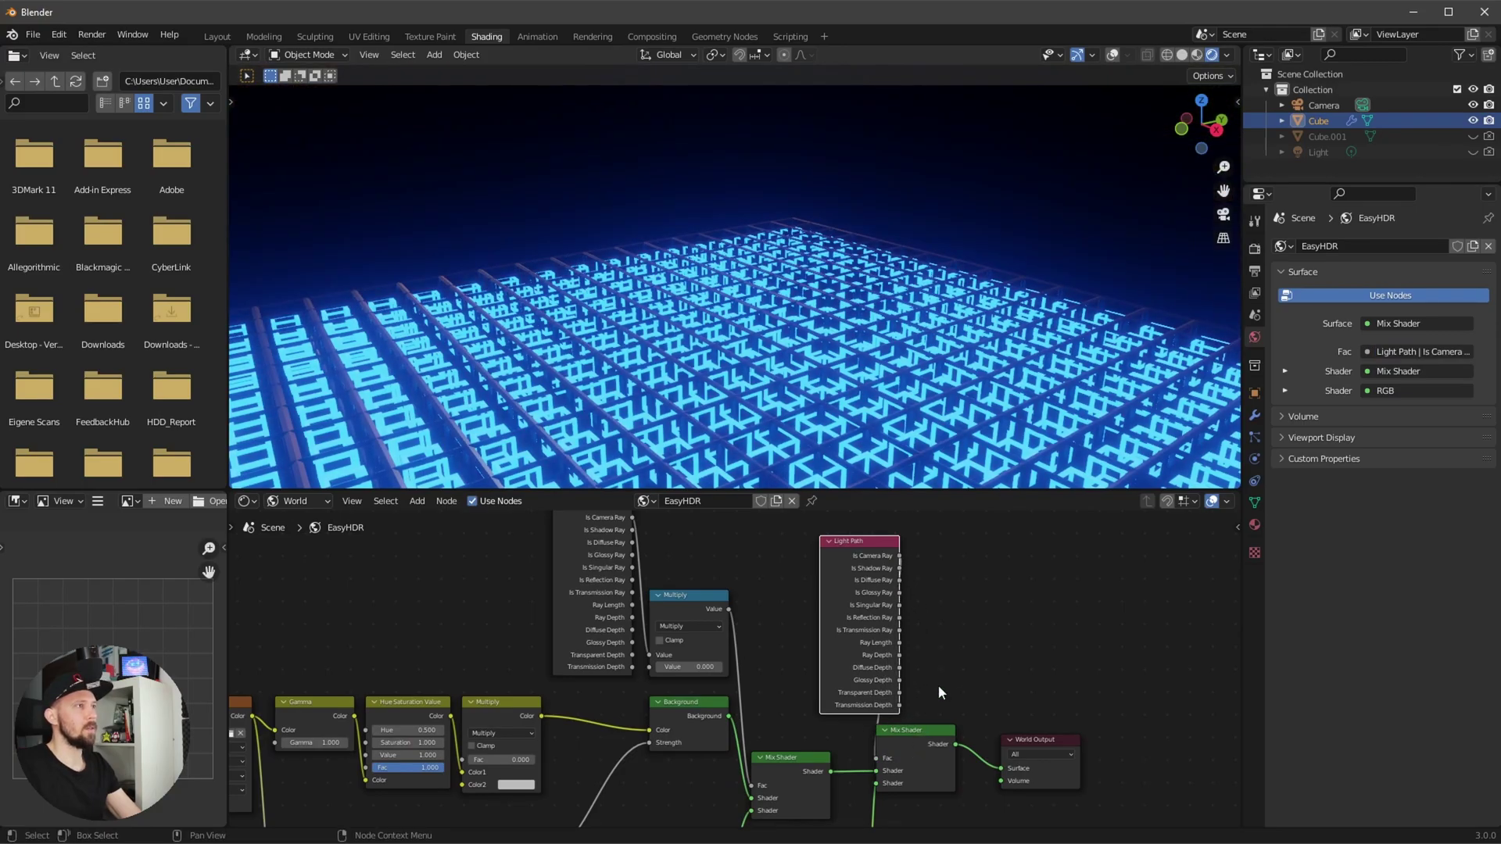
pyautogui.moveTo(904, 351)
pyautogui.mouseDown(button='middle')
pyautogui.moveTo(900, 327)
pyautogui.moveTo(913, 407)
pyautogui.moveTo(904, 337)
pyautogui.mouseUp(button='middle')
pyautogui.moveTo(806, 308); pyautogui.dragTo(927, 258, button='middle')
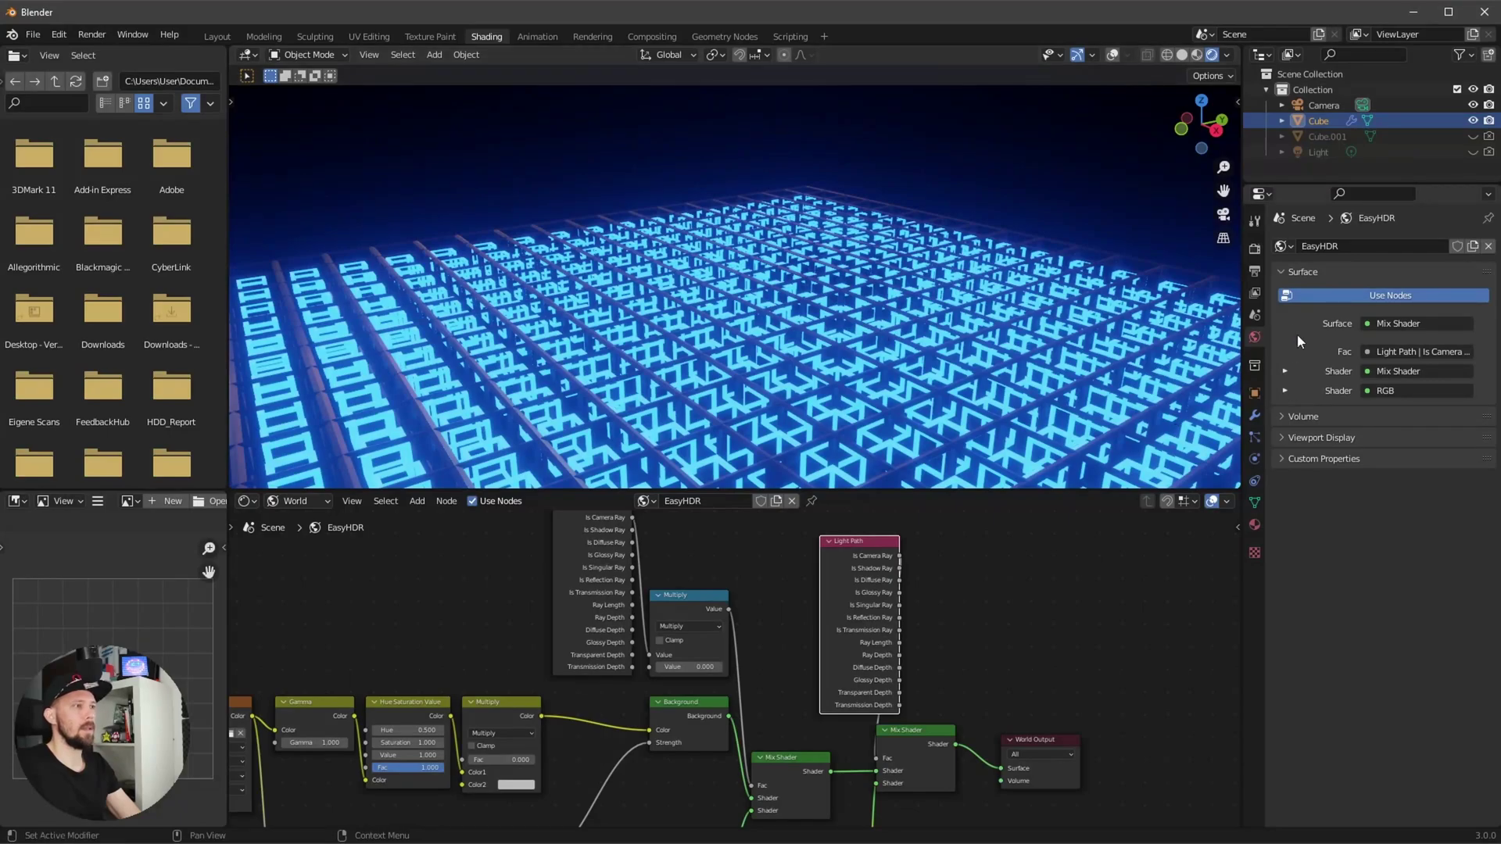
pyautogui.moveTo(971, 622); pyautogui.dragTo(1005, 455, button='middle')
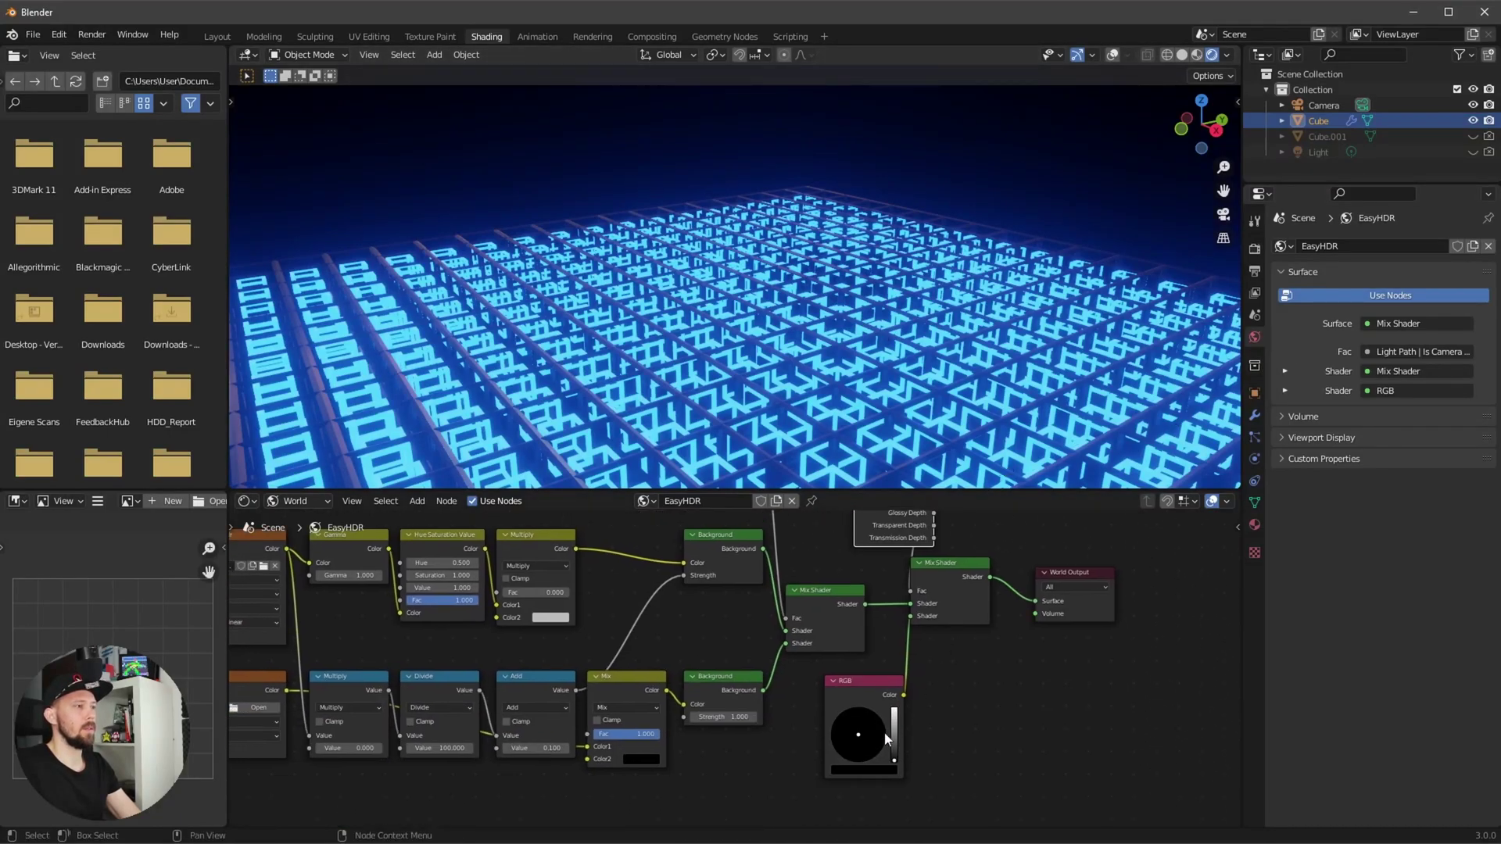
pyautogui.moveTo(893, 739); pyautogui.dragTo(897, 793)
pyautogui.moveTo(899, 438); pyautogui.dragTo(657, 299, button='middle')
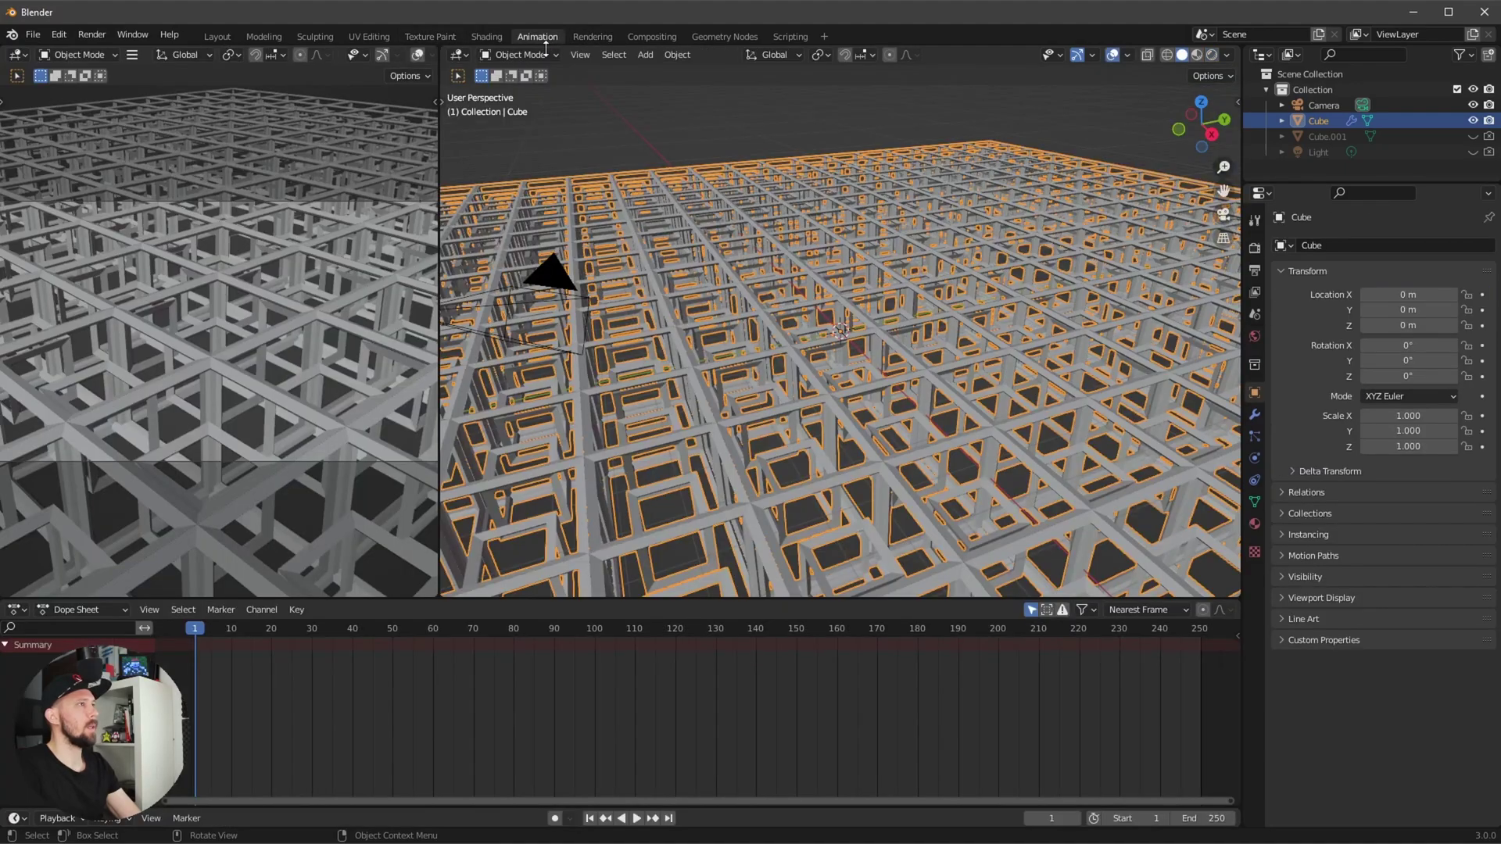
# Switch to the Animation workspace, add a Wave modifier to the grid object Cube and play the animation.
pyautogui.click(538, 37)
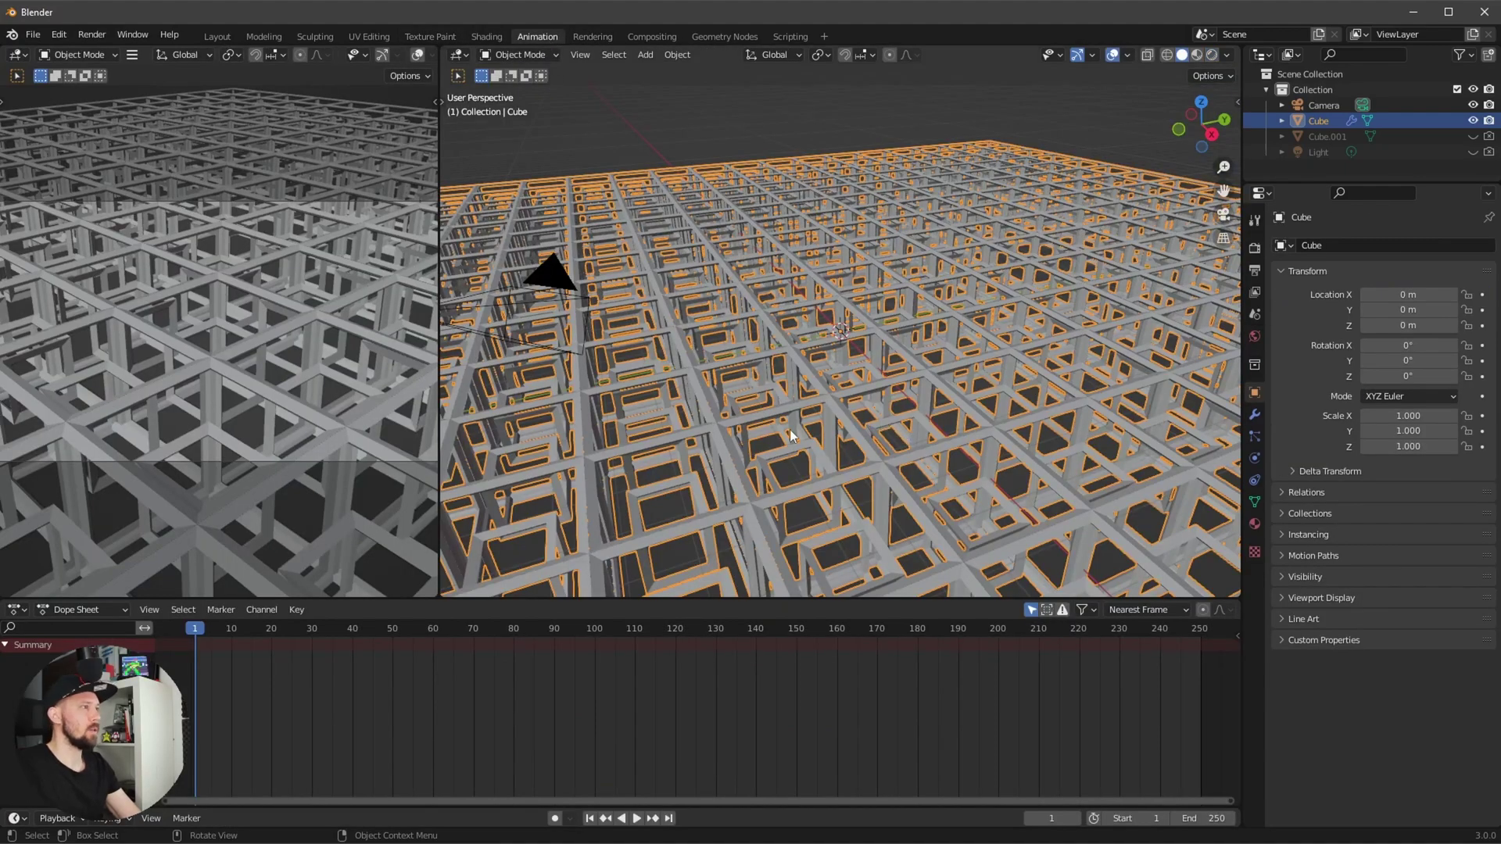
pyautogui.moveTo(795, 394); pyautogui.dragTo(827, 397, button='middle')
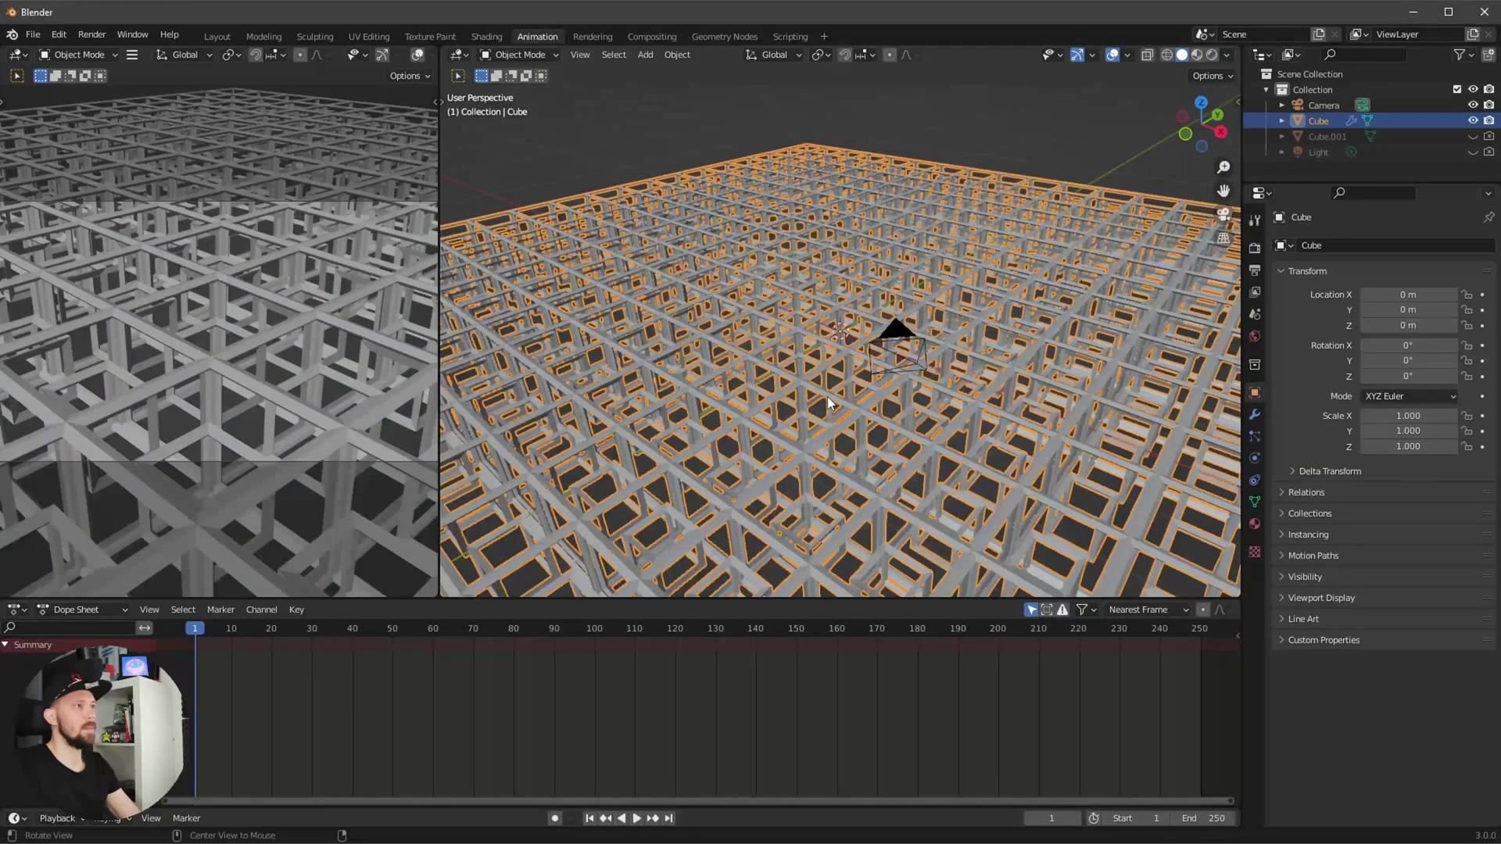
pyautogui.click(1255, 415)
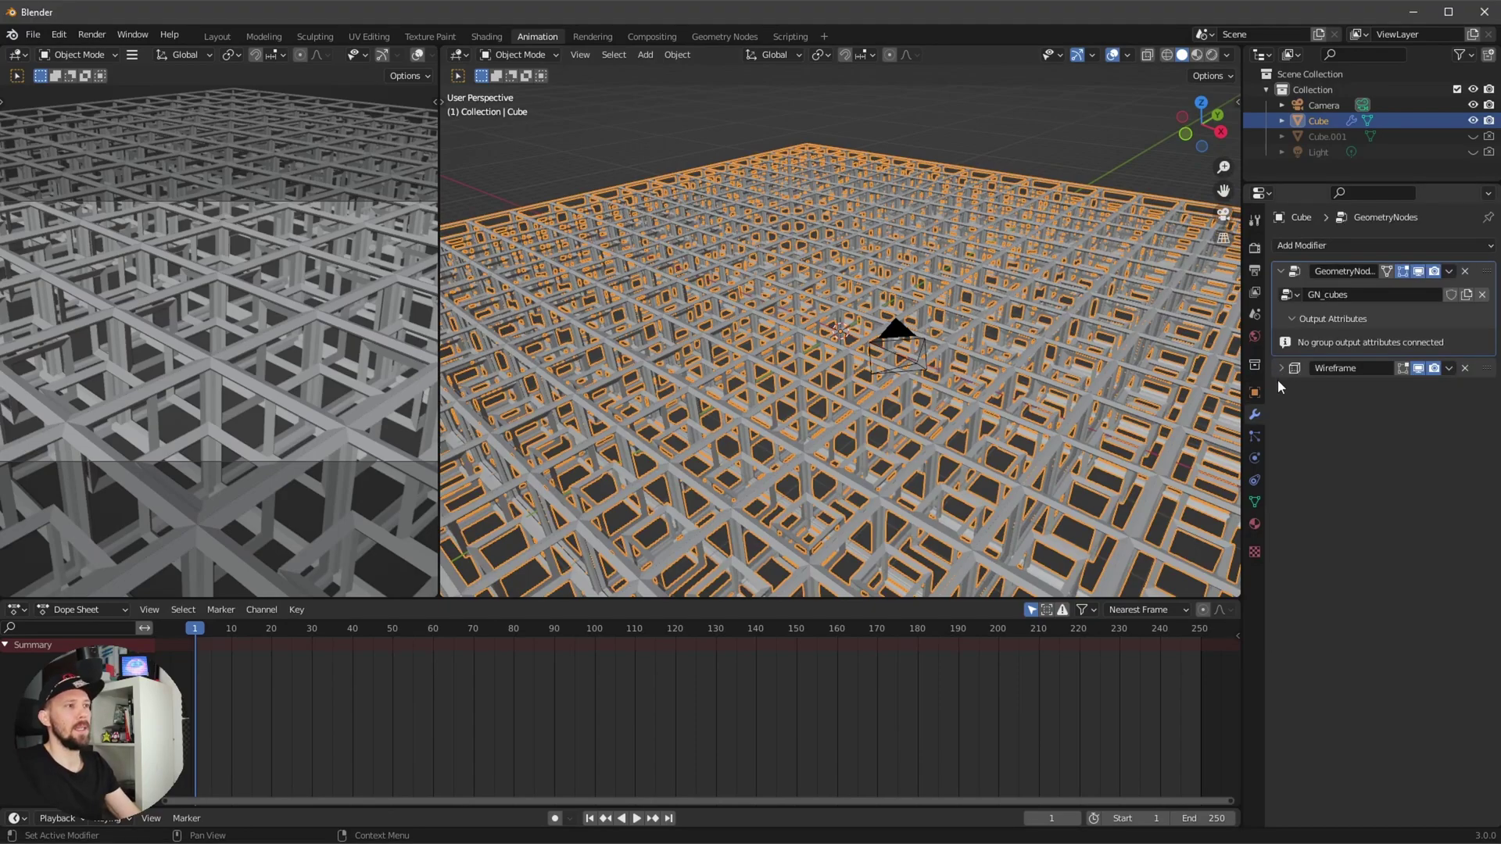
pyautogui.click(1434, 246)
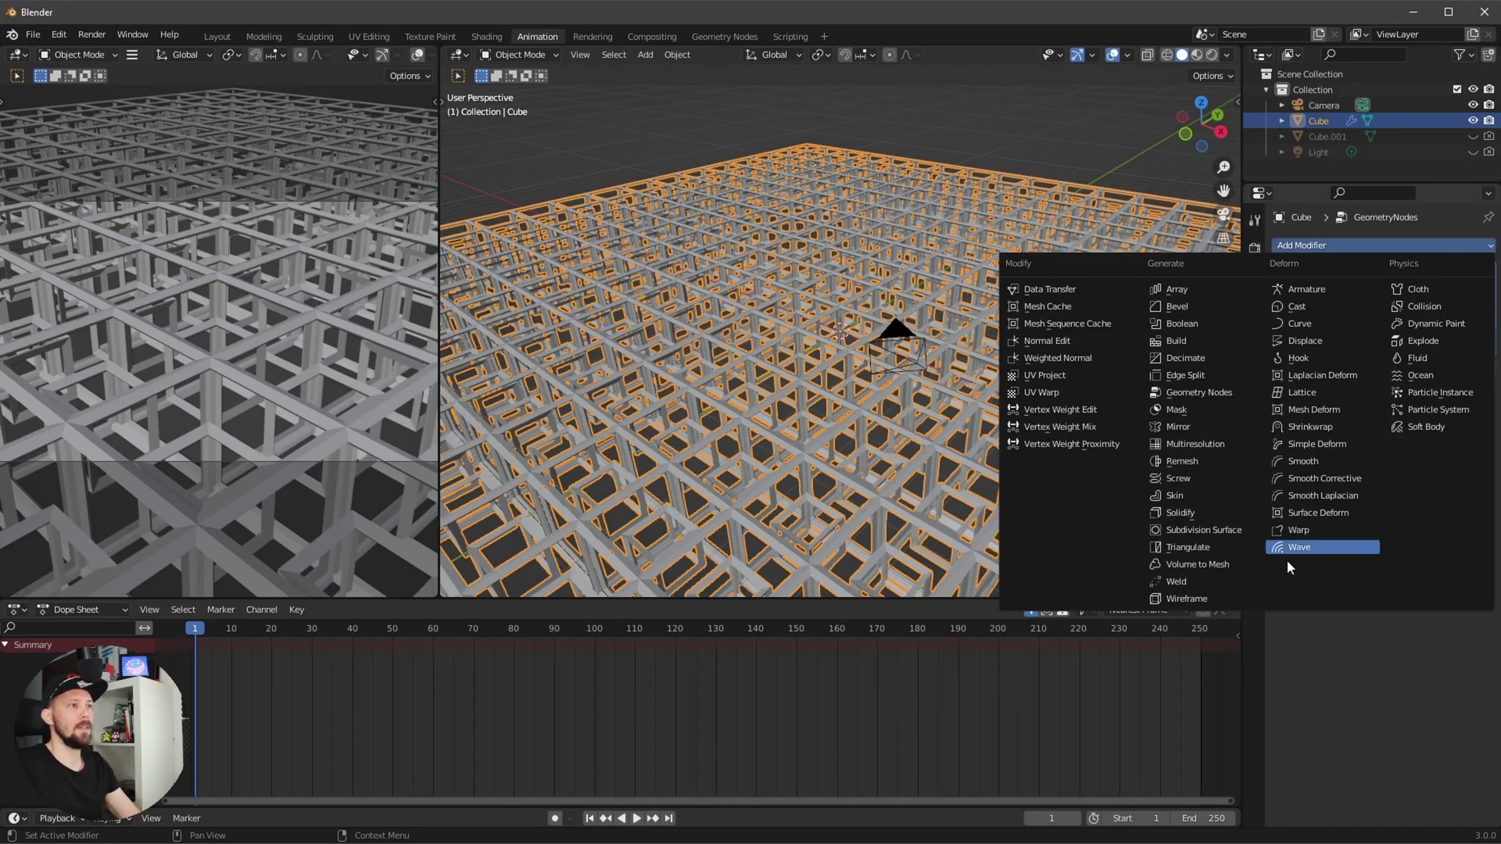
pyautogui.click(1321, 546)
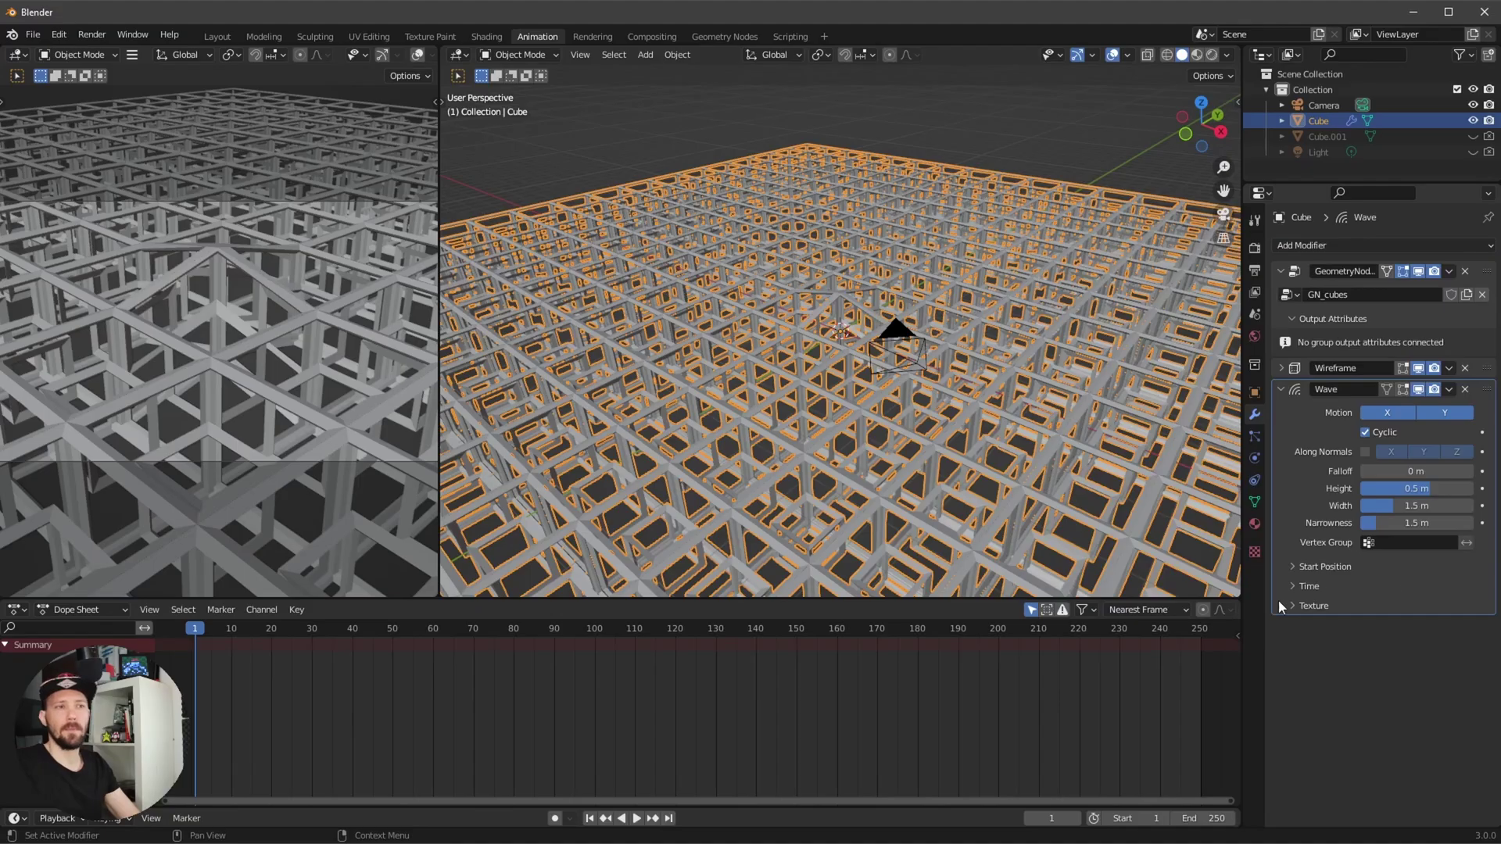
pyautogui.press('space')
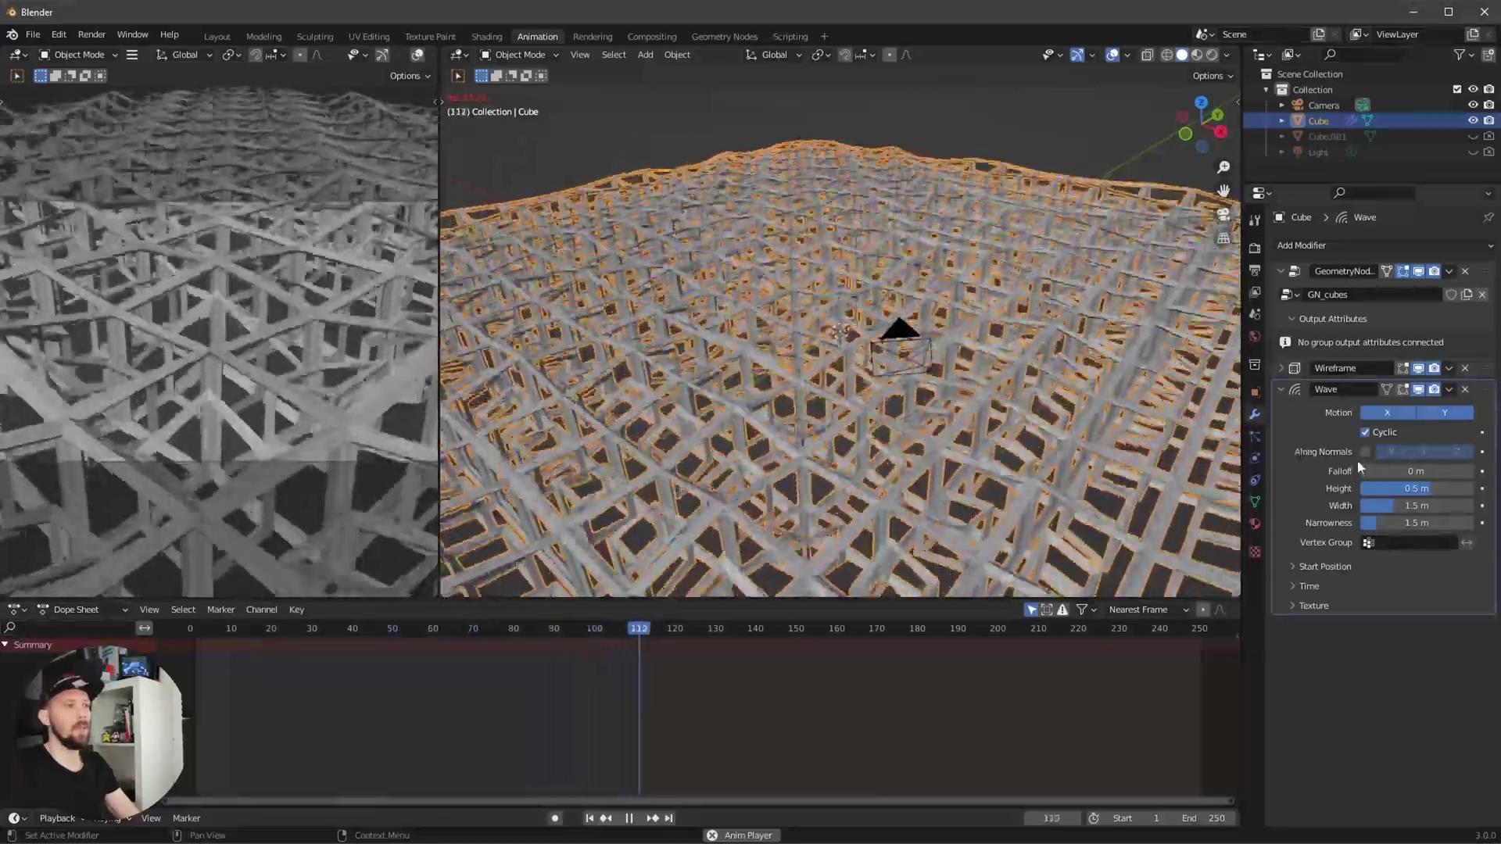
# Enable Along Normals on the Wave modifier and set its falloff to 20 m.
pyautogui.click(1365, 452)
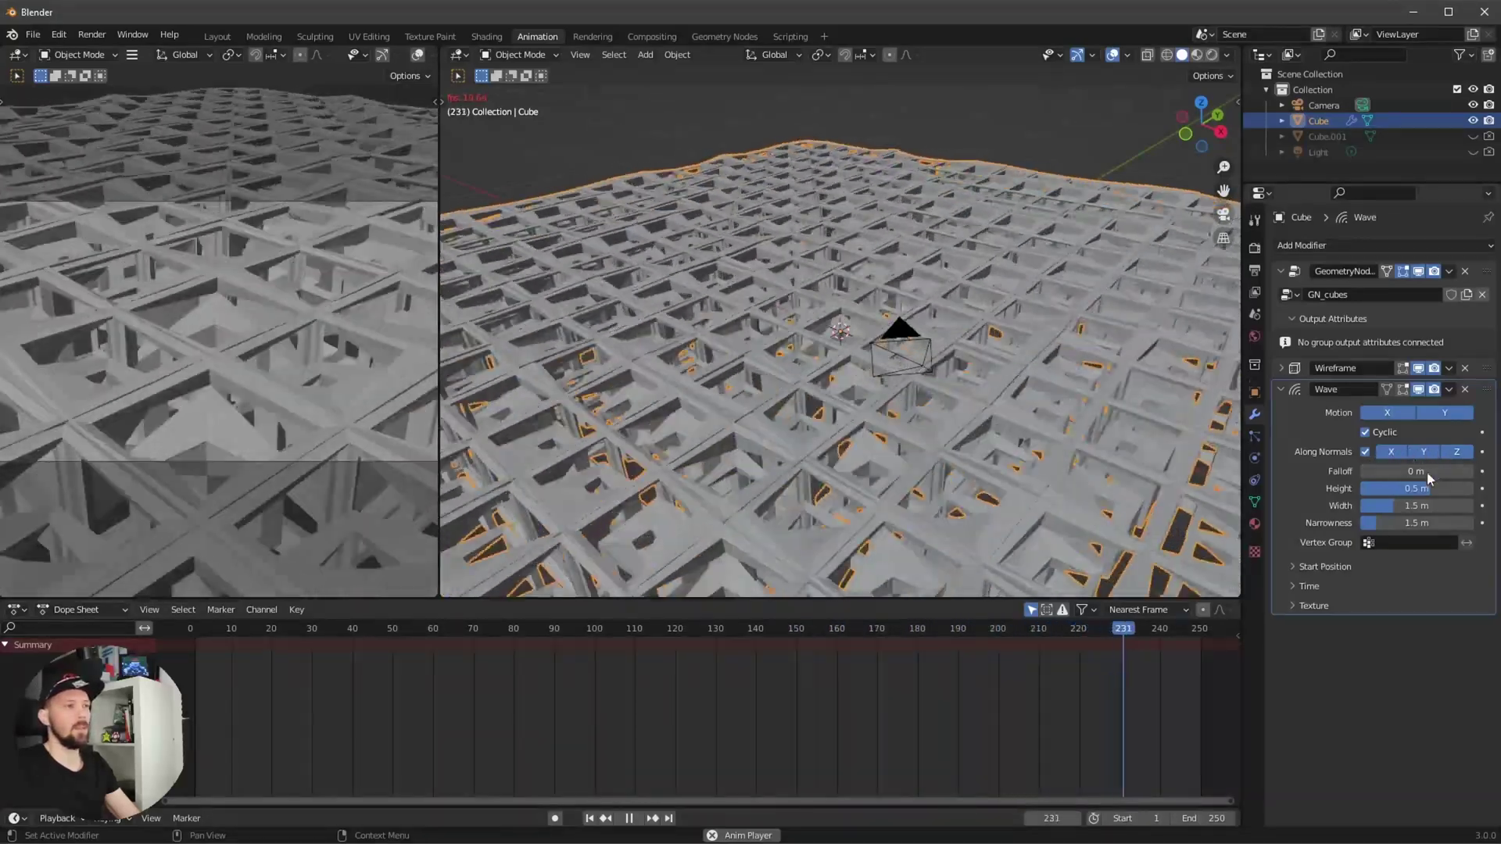
pyautogui.click(1412, 472)
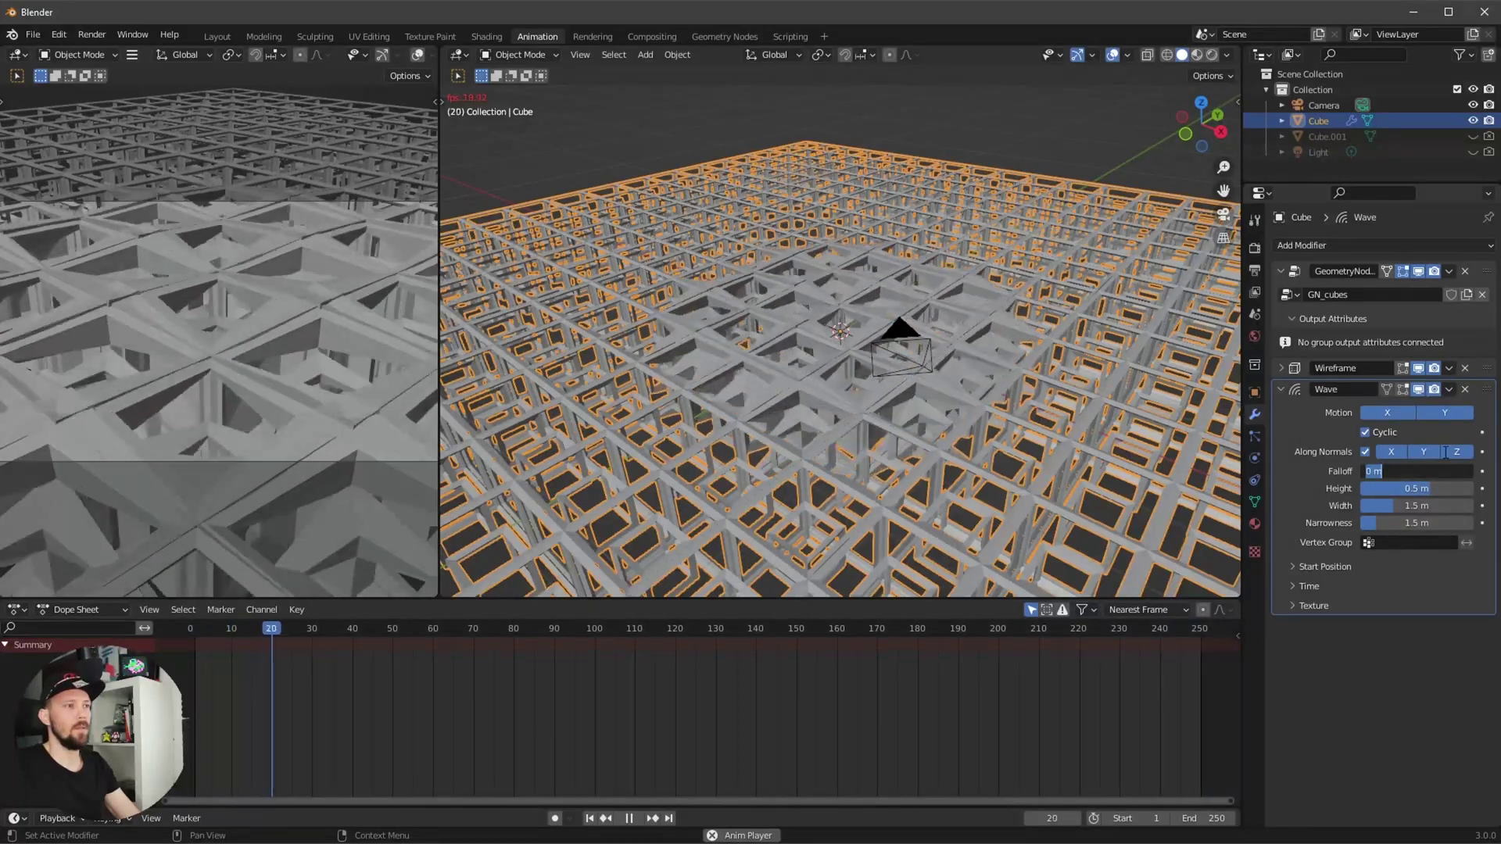
pyautogui.write('20')
pyautogui.press('Return')
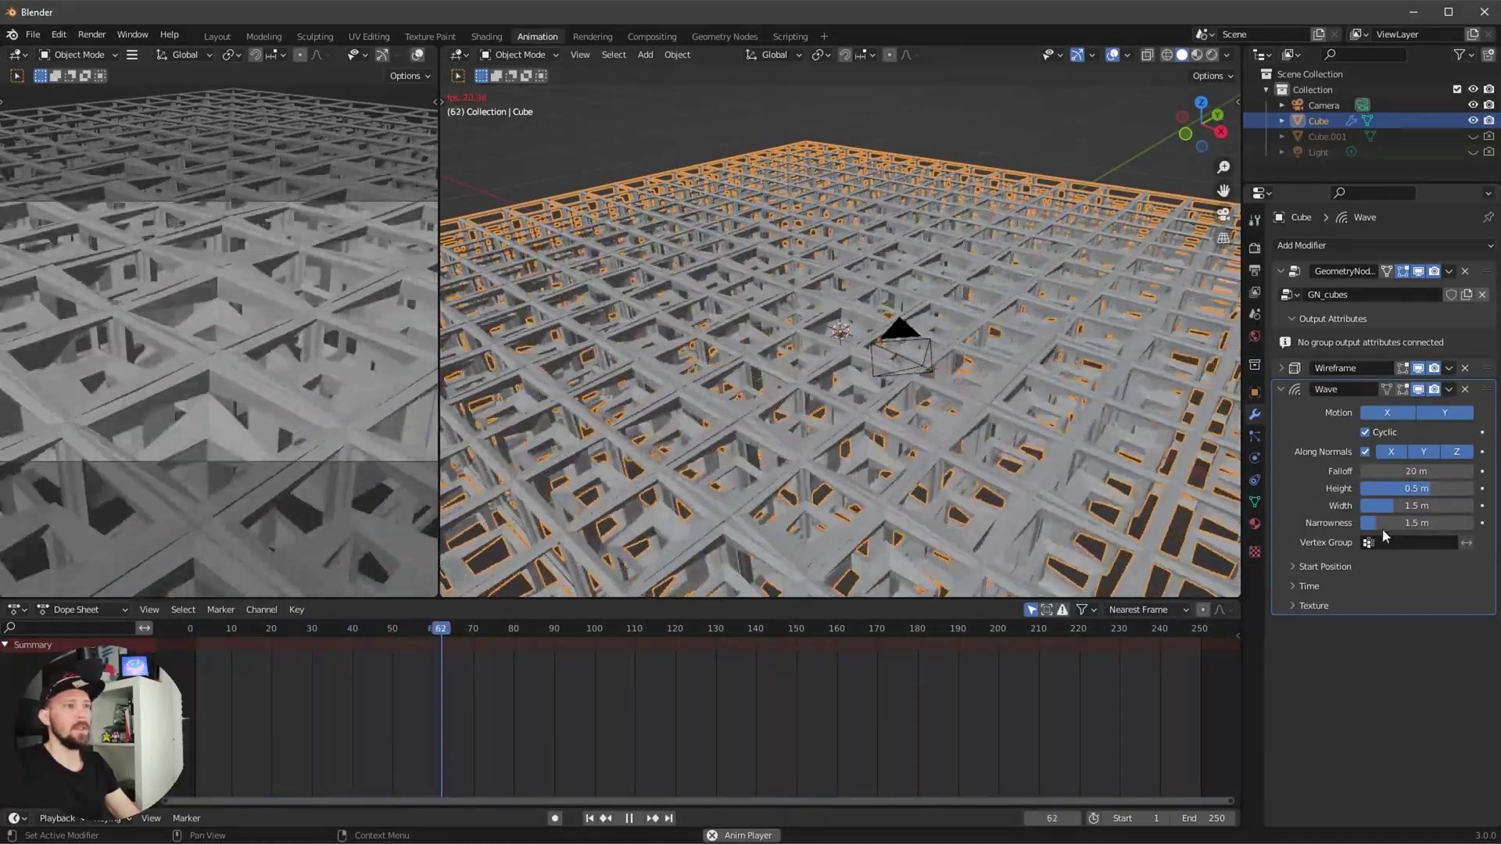
# Set the Wave modifier's height to 2 m and its width to 3.5 m.
pyautogui.click(1404, 489)
pyautogui.write('2')
pyautogui.press('Return')
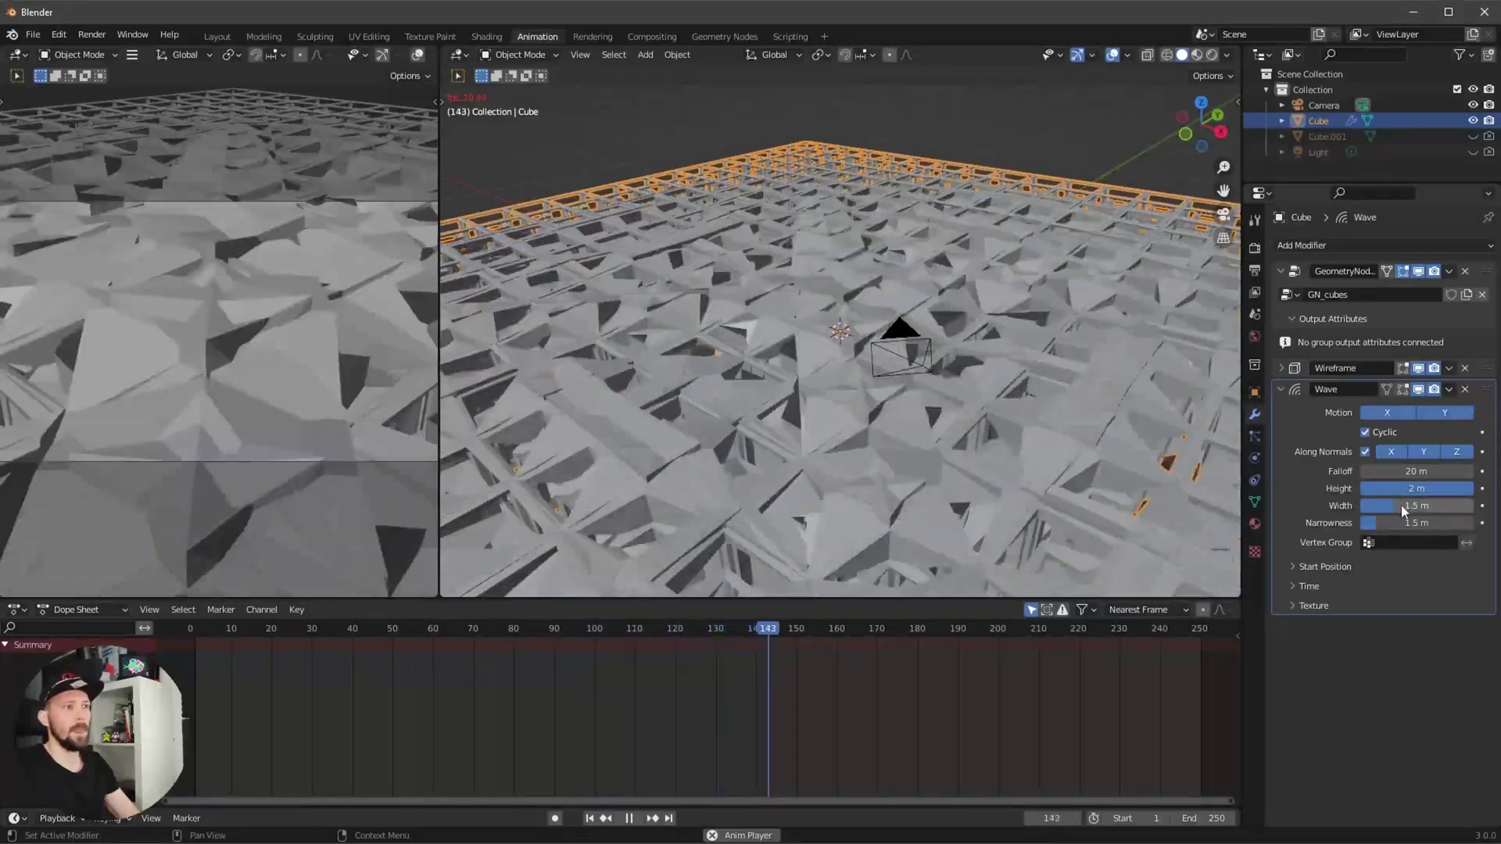
pyautogui.click(1408, 508)
pyautogui.write('3.5')
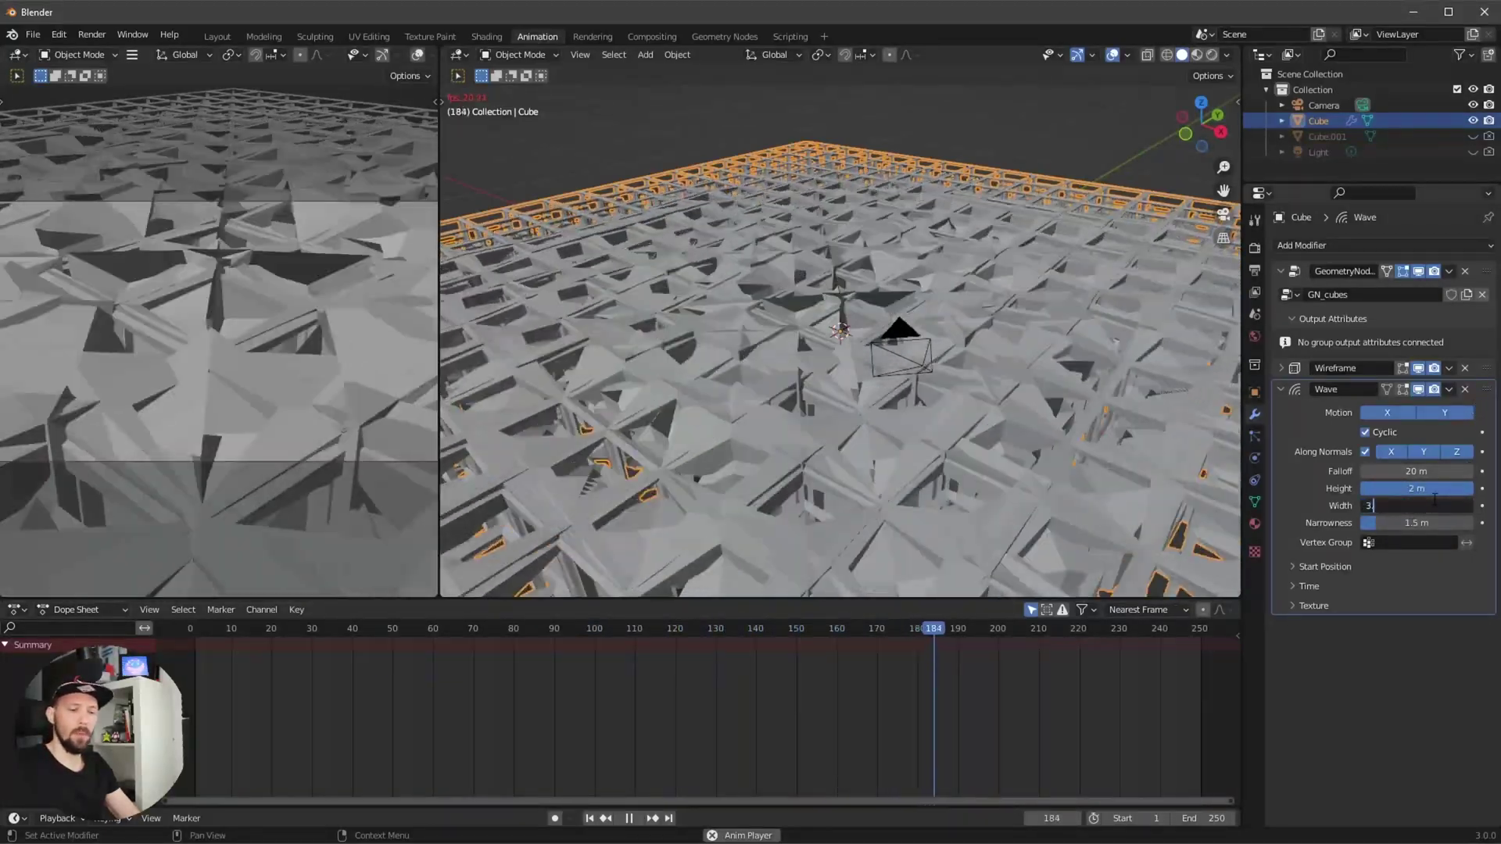
pyautogui.press('Return')
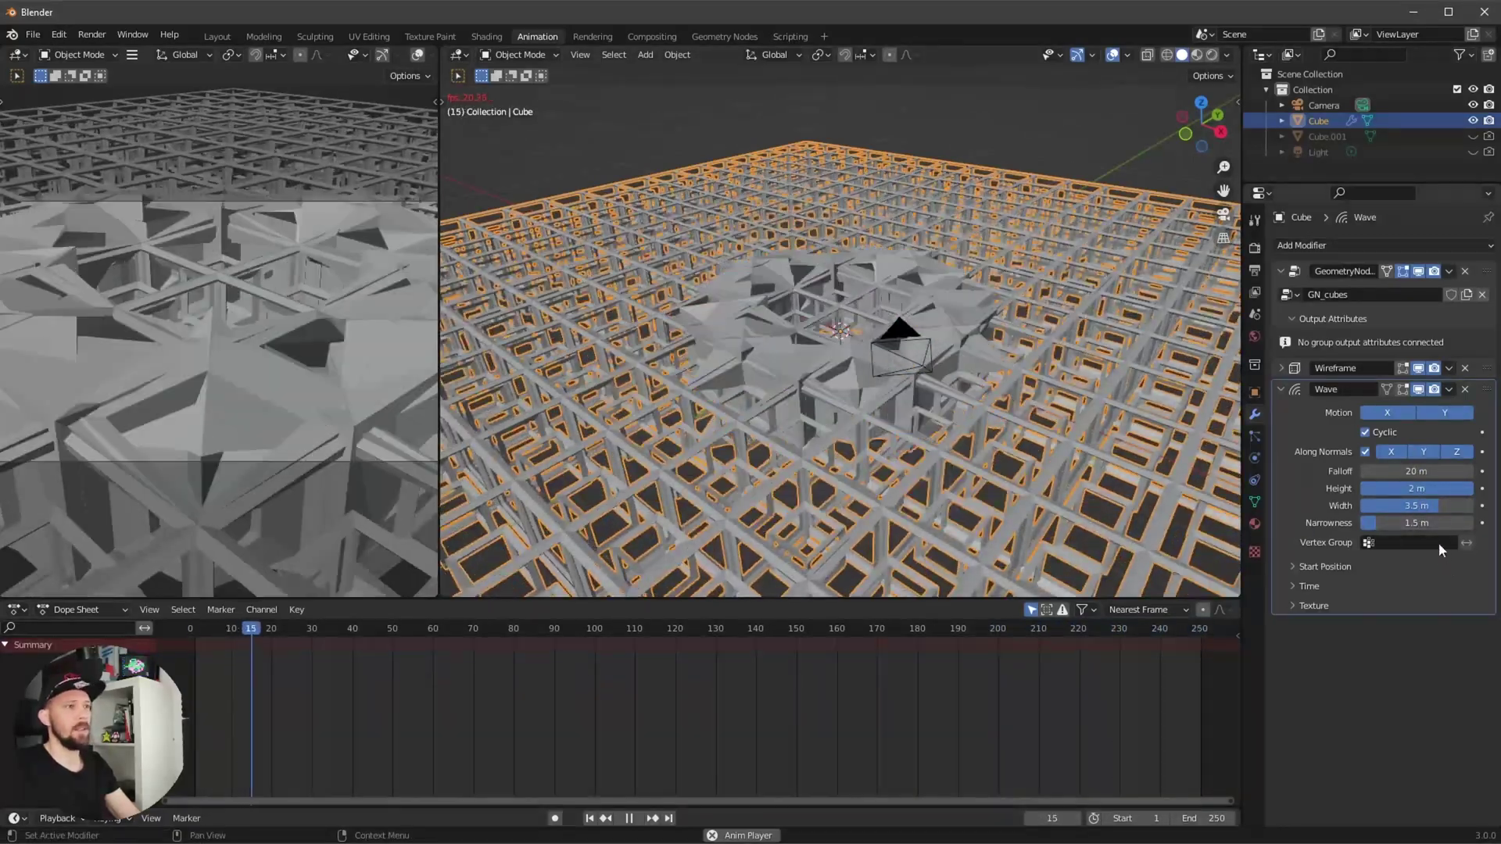
# Set the Wave modifier's narrowness to 1 m and expand its Time settings.
pyautogui.click(1430, 521)
pyautogui.write('1')
pyautogui.press('Return')
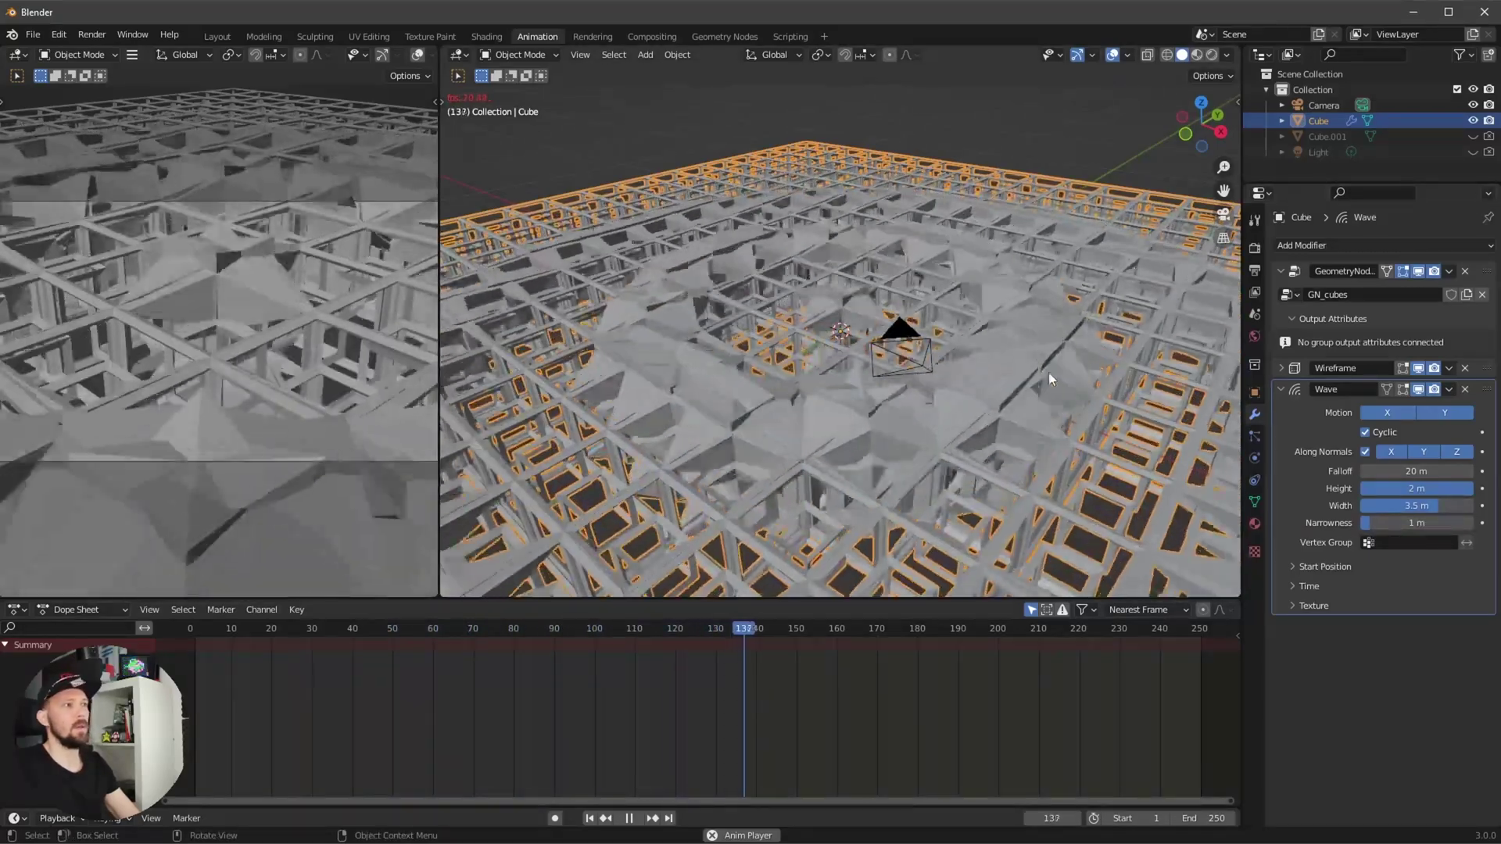
pyautogui.click(1309, 586)
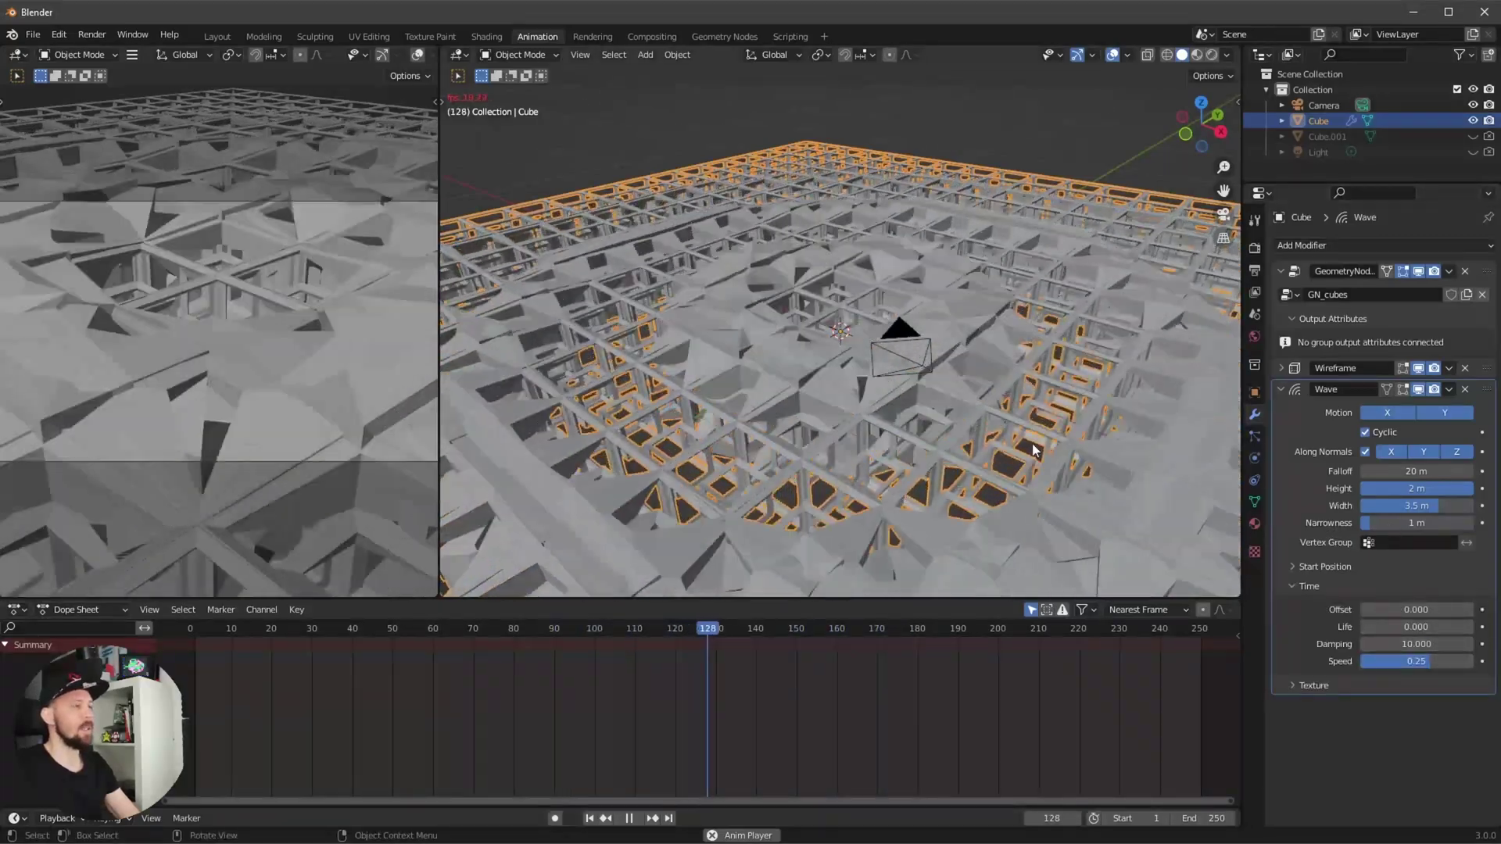
# Stop the playback, merge the camera viewport into the main 3D viewport and scrub the timeline to frame 115.
pyautogui.press('Escape')
pyautogui.moveTo(440, 47); pyautogui.dragTo(364, 50)
pyautogui.keyDown('alt'); pyautogui.moveTo(769, 394); pyautogui.dragTo(732, 440); pyautogui.keyUp('alt')
pyautogui.moveTo(496, 634); pyautogui.dragTo(834, 618)
pyautogui.press('Escape')
# Preview the wave animation in Rendered shading through the later frames of the timeline, and stop the playback.
pyautogui.press('z')
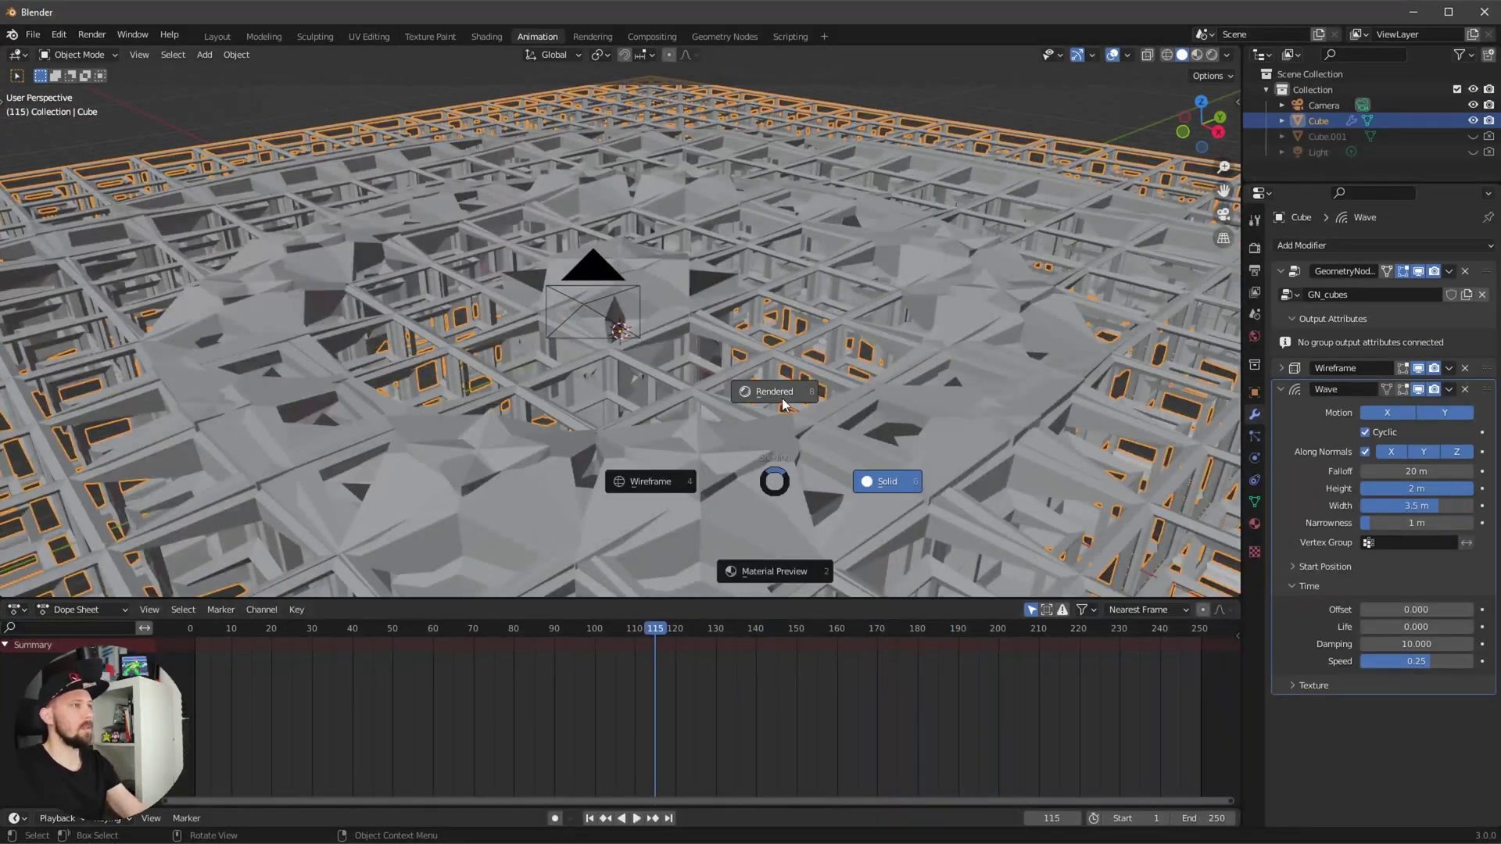
pyautogui.click(785, 414)
pyautogui.scroll(-5, 763, 430)
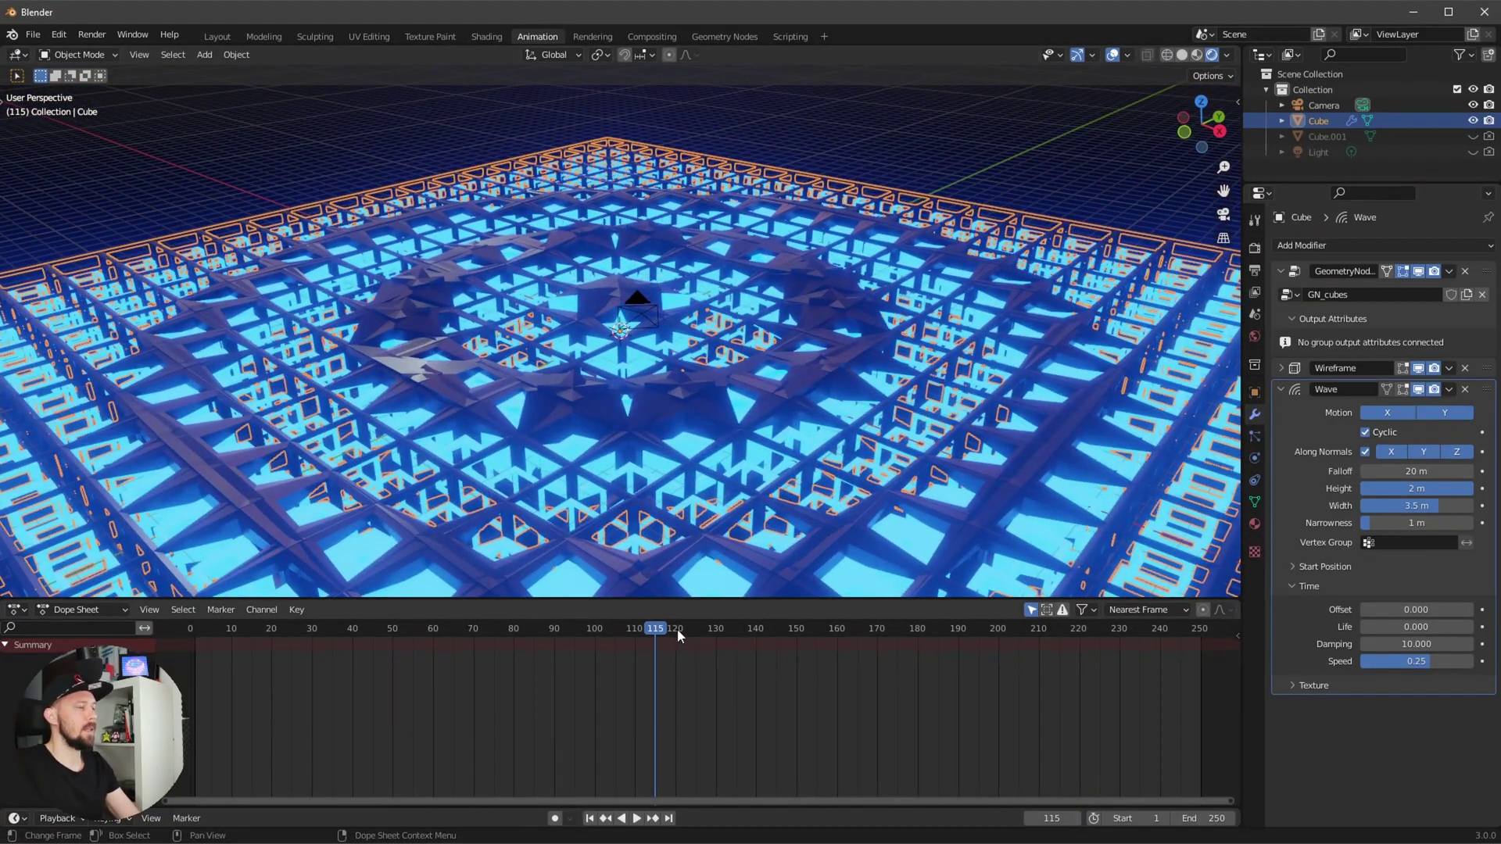
pyautogui.moveTo(678, 635); pyautogui.dragTo(1120, 651)
pyautogui.press('space')
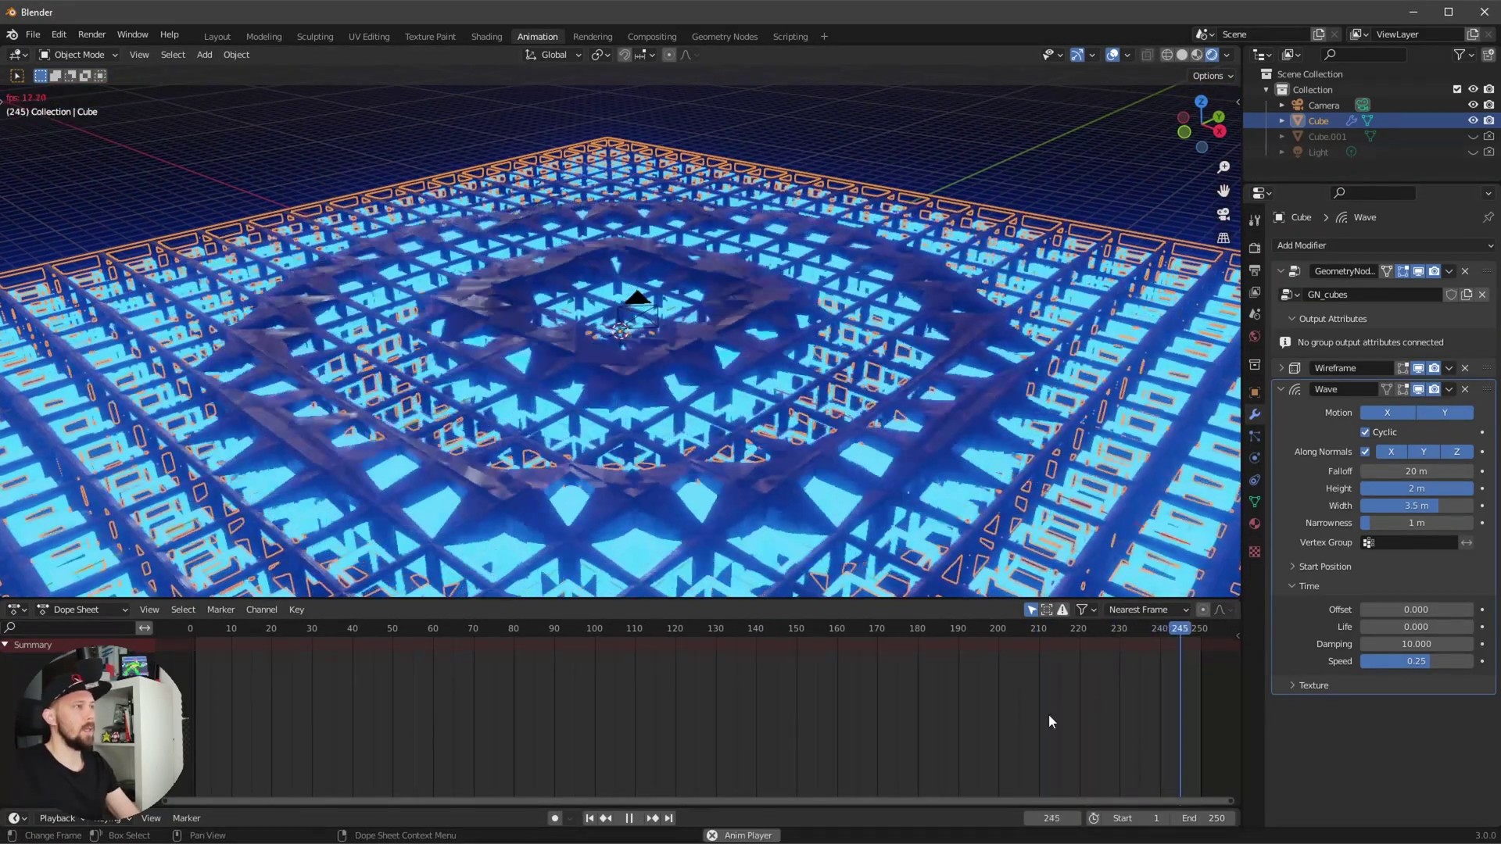
pyautogui.press('space')
# Return the viewport to Solid shading and limit the animation range to start frame 60 and end frame 87.
pyautogui.press('z')
pyautogui.click(968, 448)
pyautogui.click(526, 629)
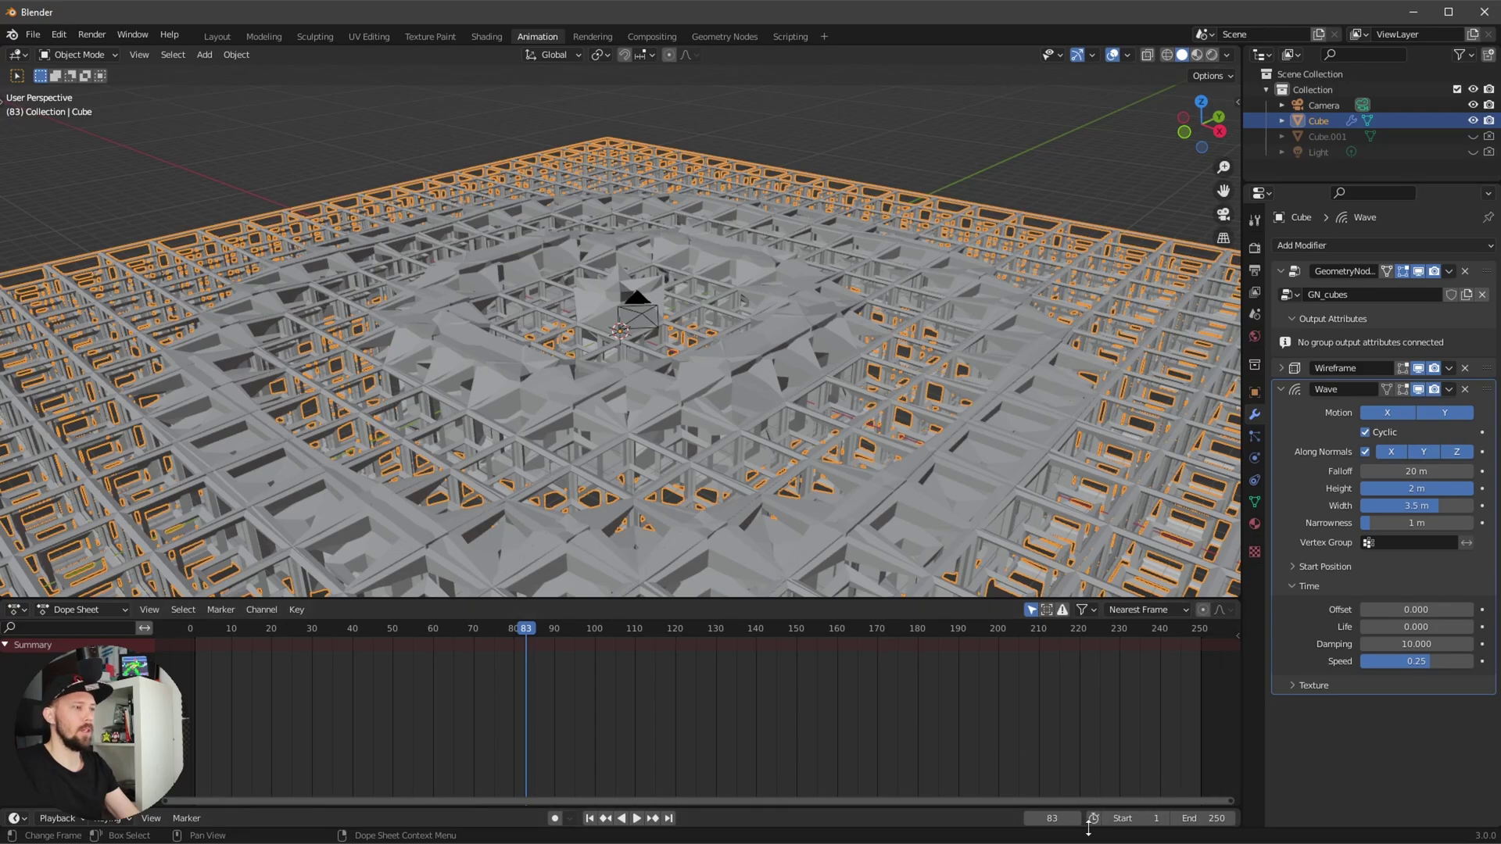
pyautogui.click(1158, 813)
pyautogui.write('60')
pyautogui.press('Tab')
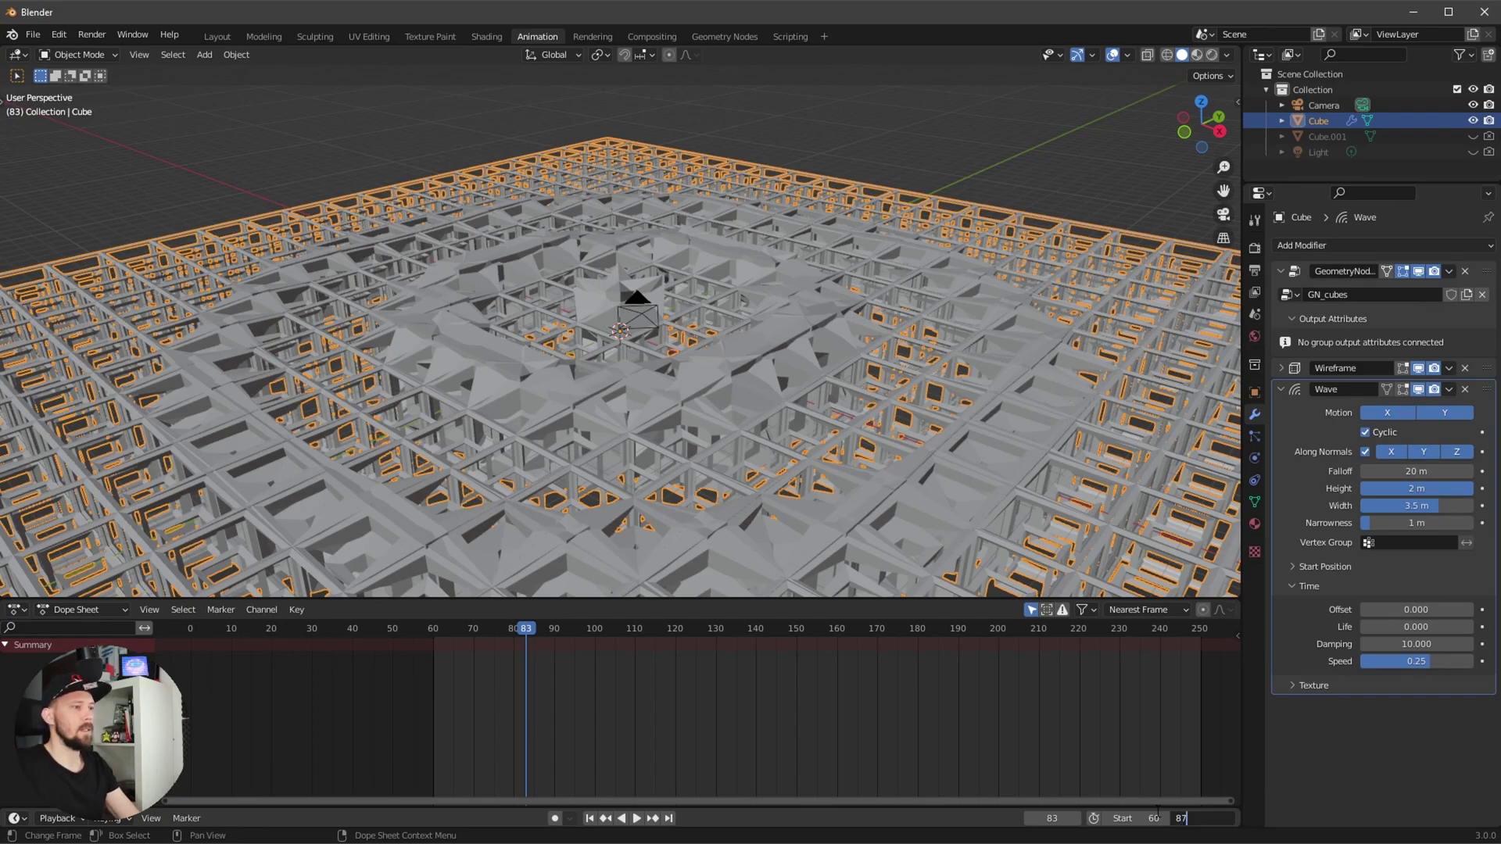
pyautogui.press('Return')
# Play the shortened frame range as a loop and switch the viewport to Rendered shading.
pyautogui.moveTo(524, 632); pyautogui.dragTo(509, 633)
pyautogui.press('space')
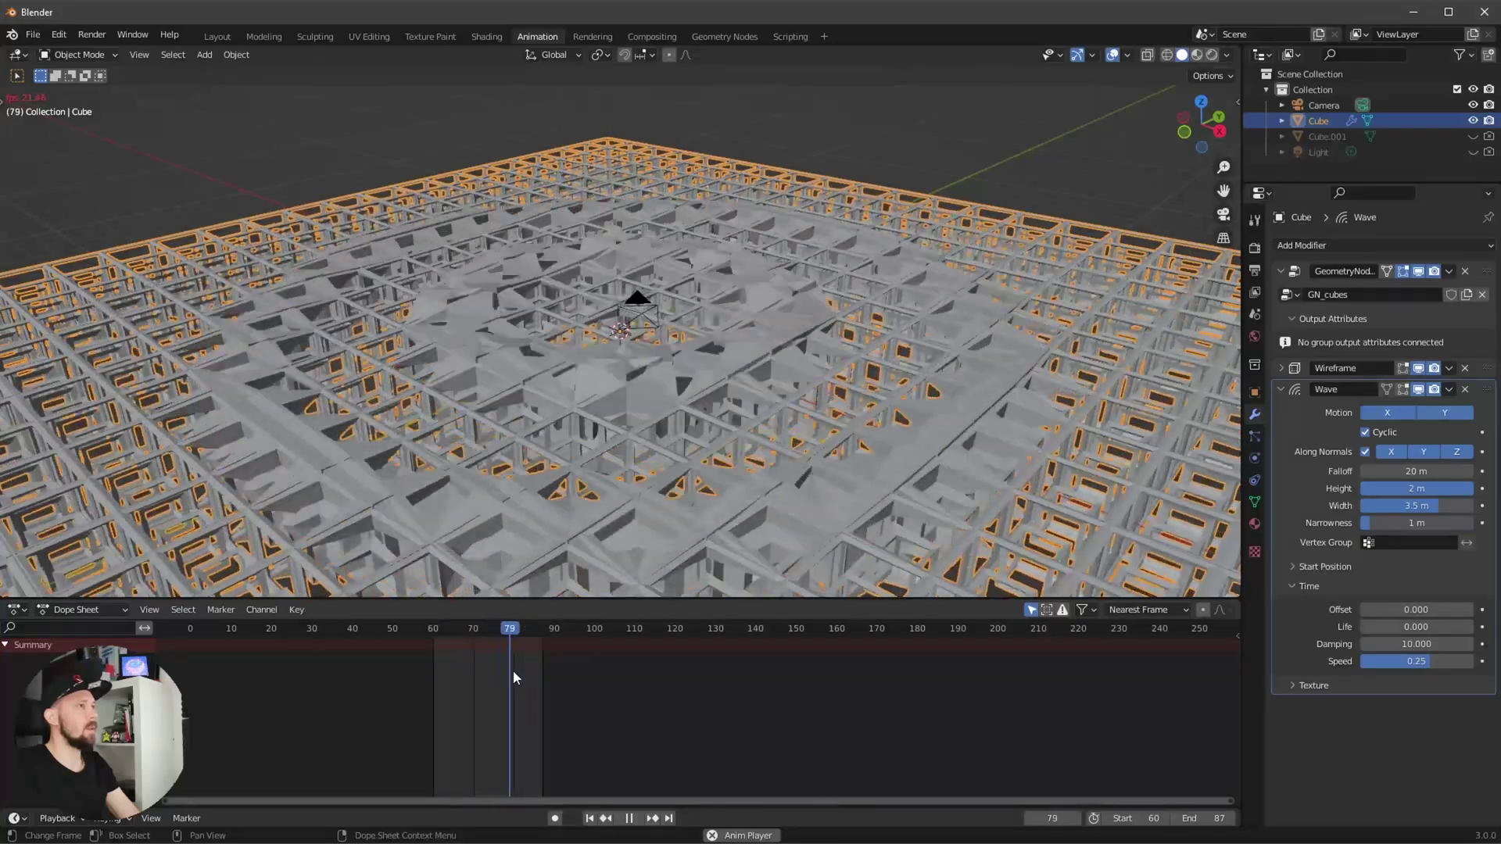
pyautogui.moveTo(697, 443); pyautogui.dragTo(691, 477, button='middle')
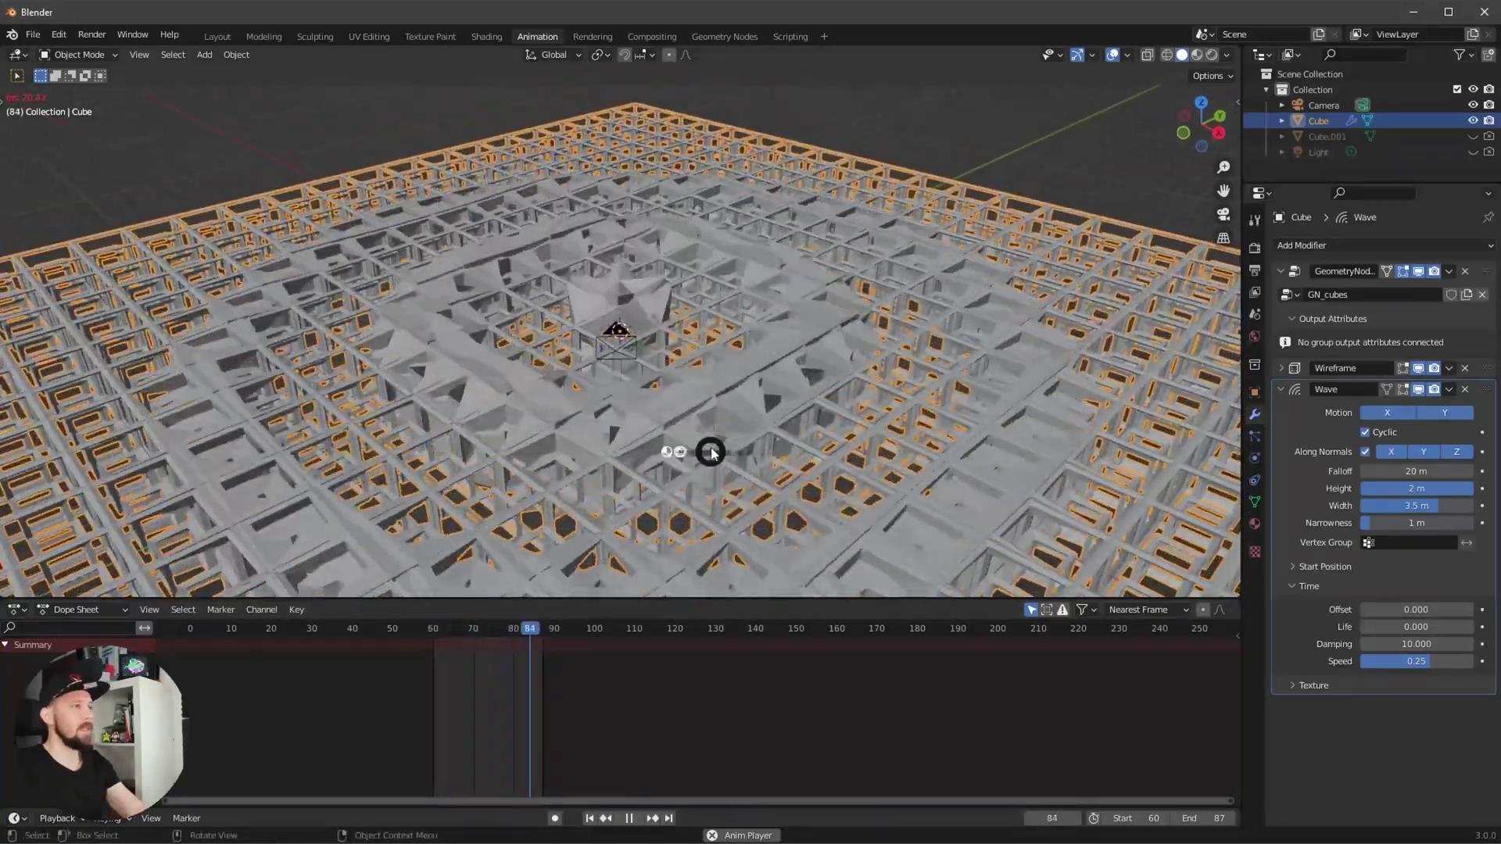
pyautogui.press('z')
pyautogui.click(711, 400)
pyautogui.moveTo(711, 400); pyautogui.dragTo(727, 481, button='middle')
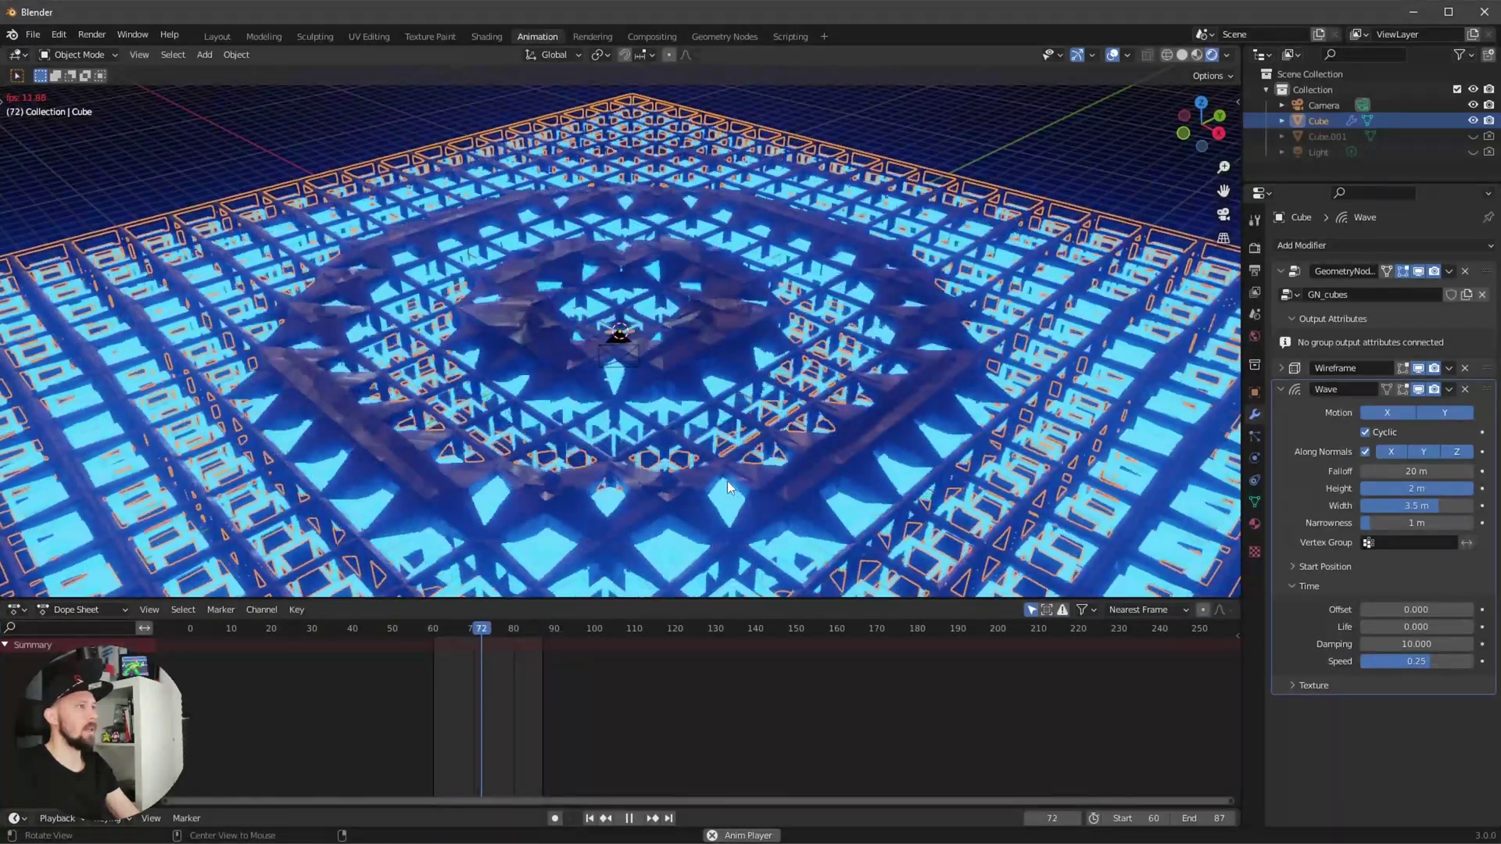
# Stop the playback and raise the Bloom threshold to about 3.793 in the render settings.
pyautogui.click(1254, 248)
pyautogui.press('space')
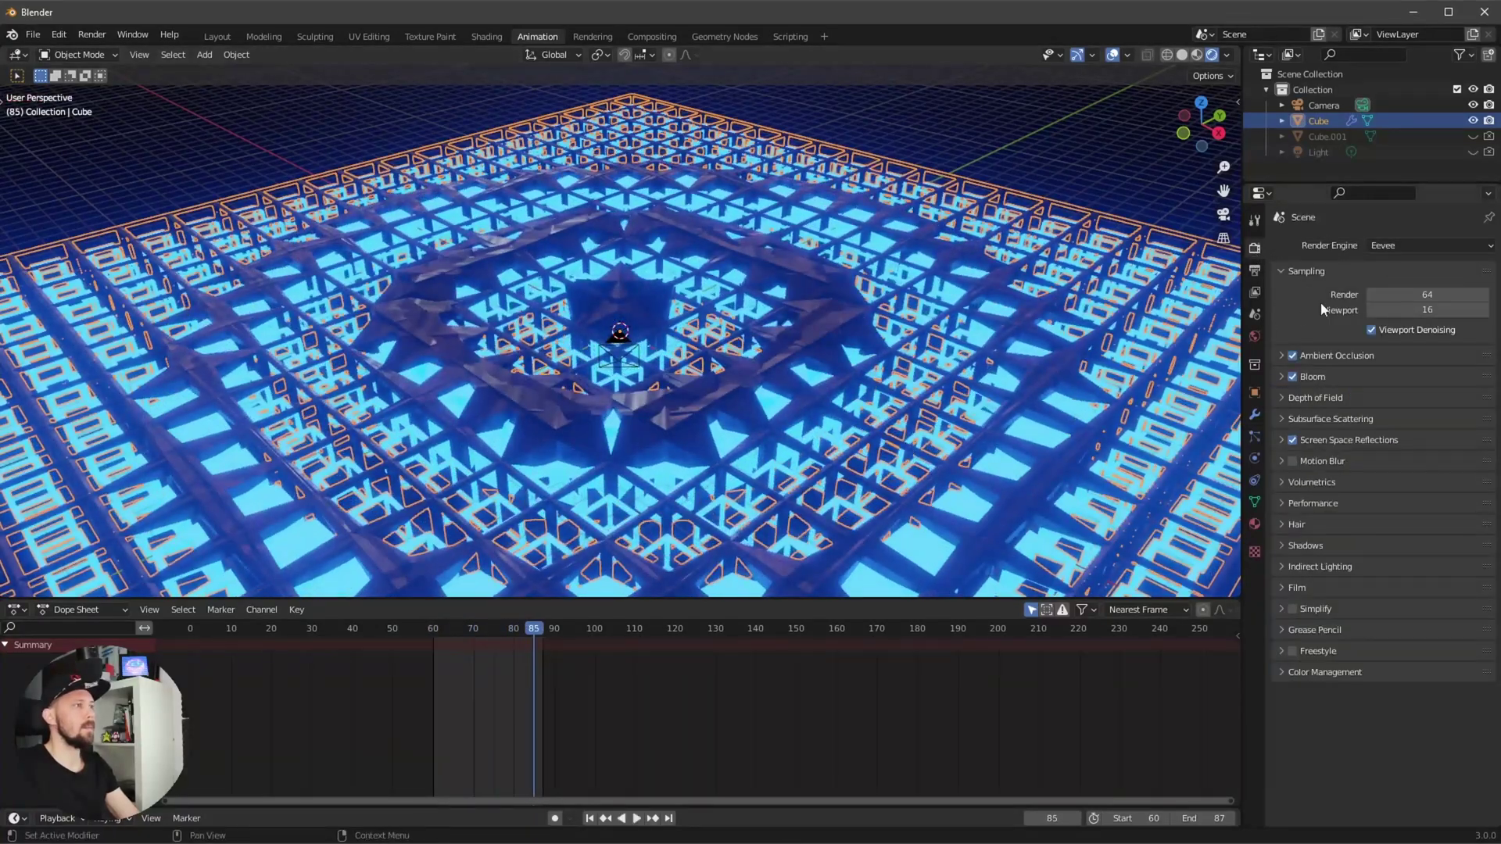
pyautogui.click(1282, 377)
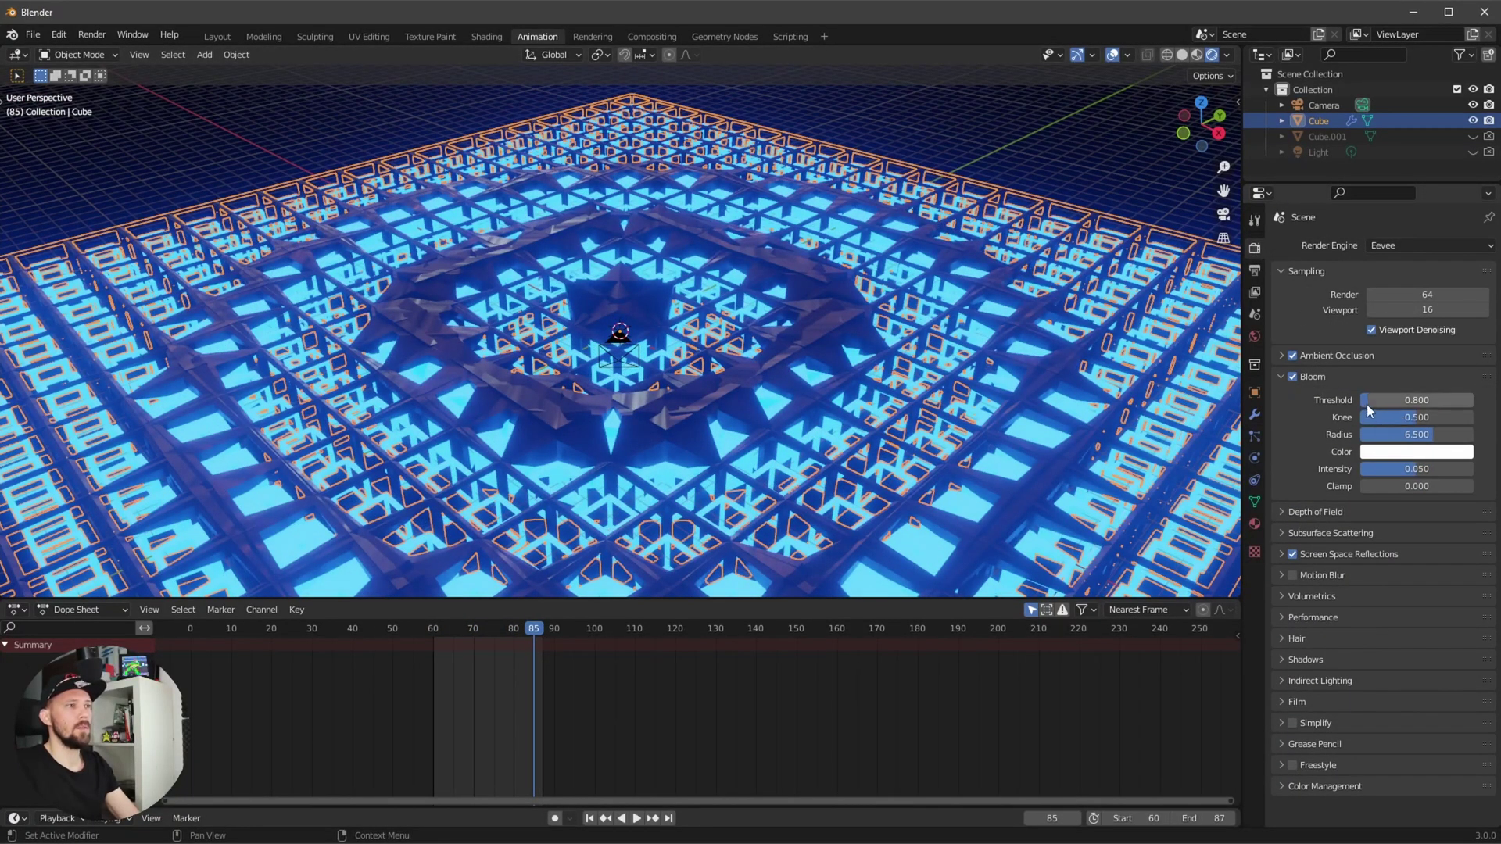
pyautogui.moveTo(1364, 401); pyautogui.dragTo(1363, 401)
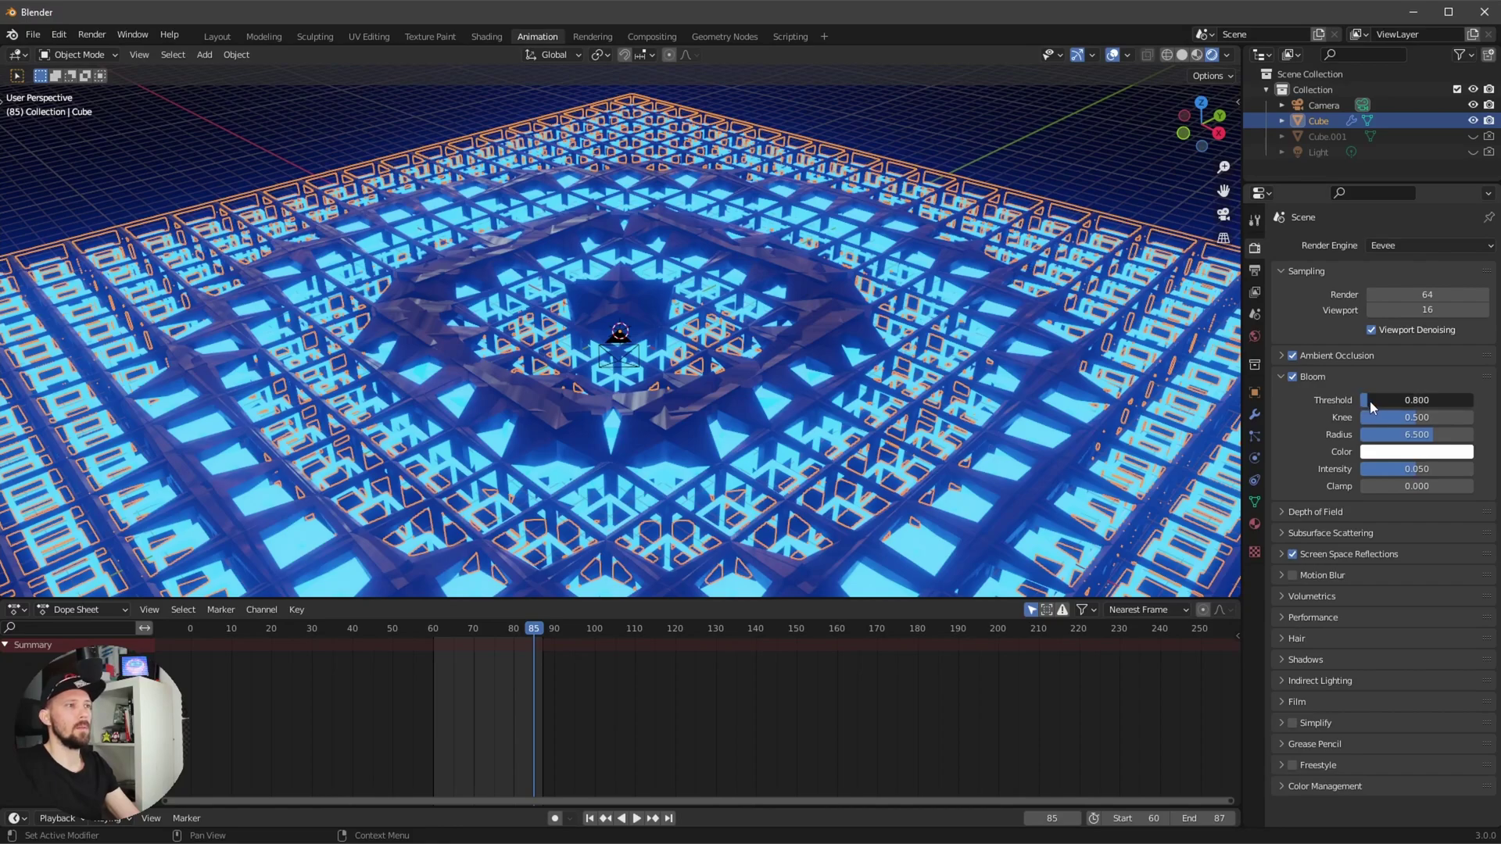
pyautogui.moveTo(1395, 400)
pyautogui.mouseDown()
pyautogui.moveTo(1438, 396)
pyautogui.moveTo(1407, 405)
pyautogui.mouseUp()
pyautogui.moveTo(1173, 156); pyautogui.dragTo(1187, 119, button='middle')
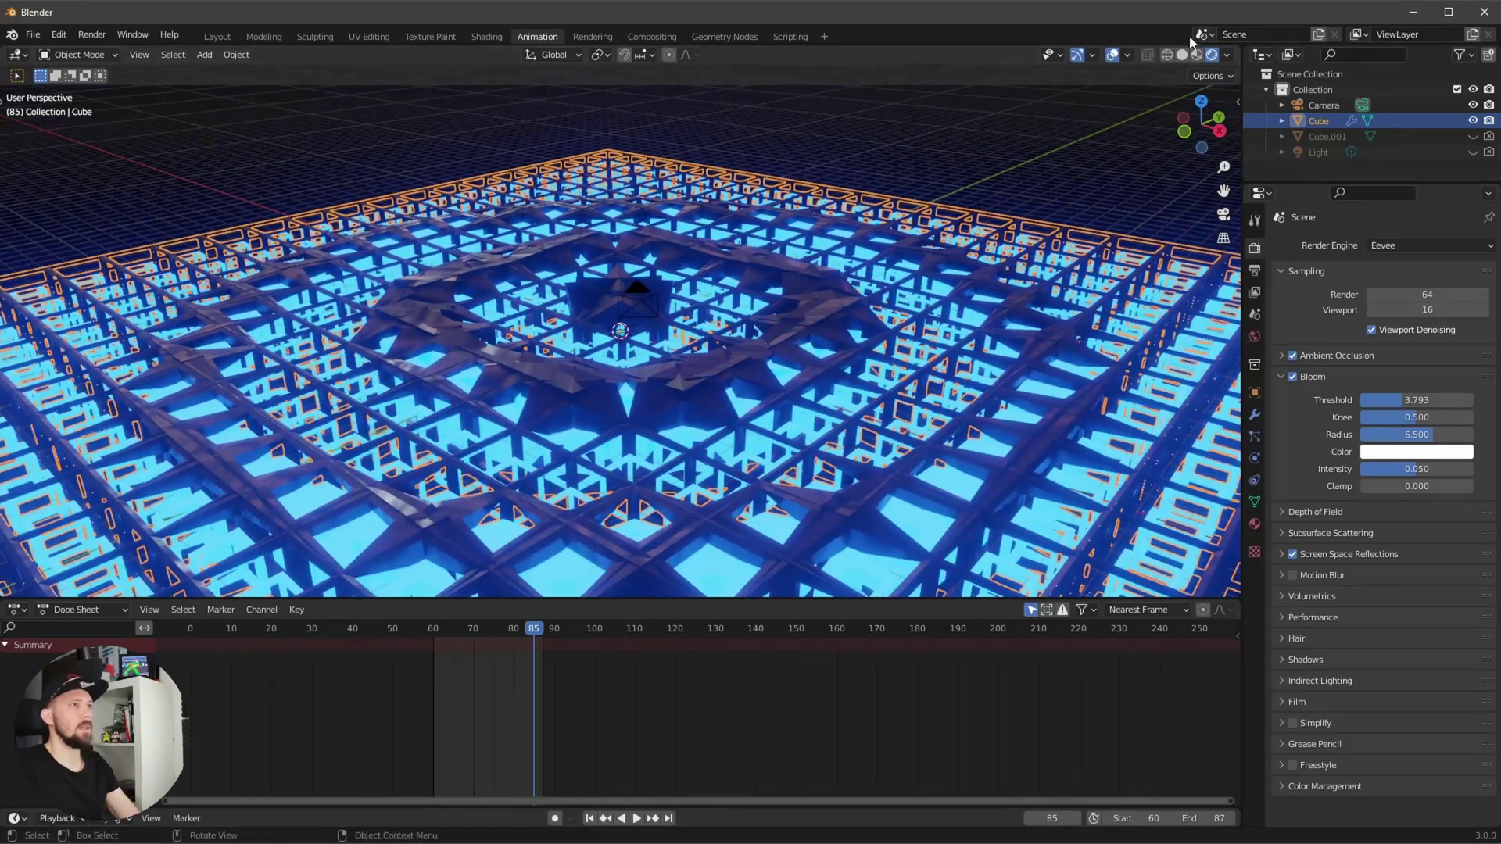
# Hide the viewport overlays, look through the camera and select the Camera object.
pyautogui.click(1114, 56)
pyautogui.press('KP_0')
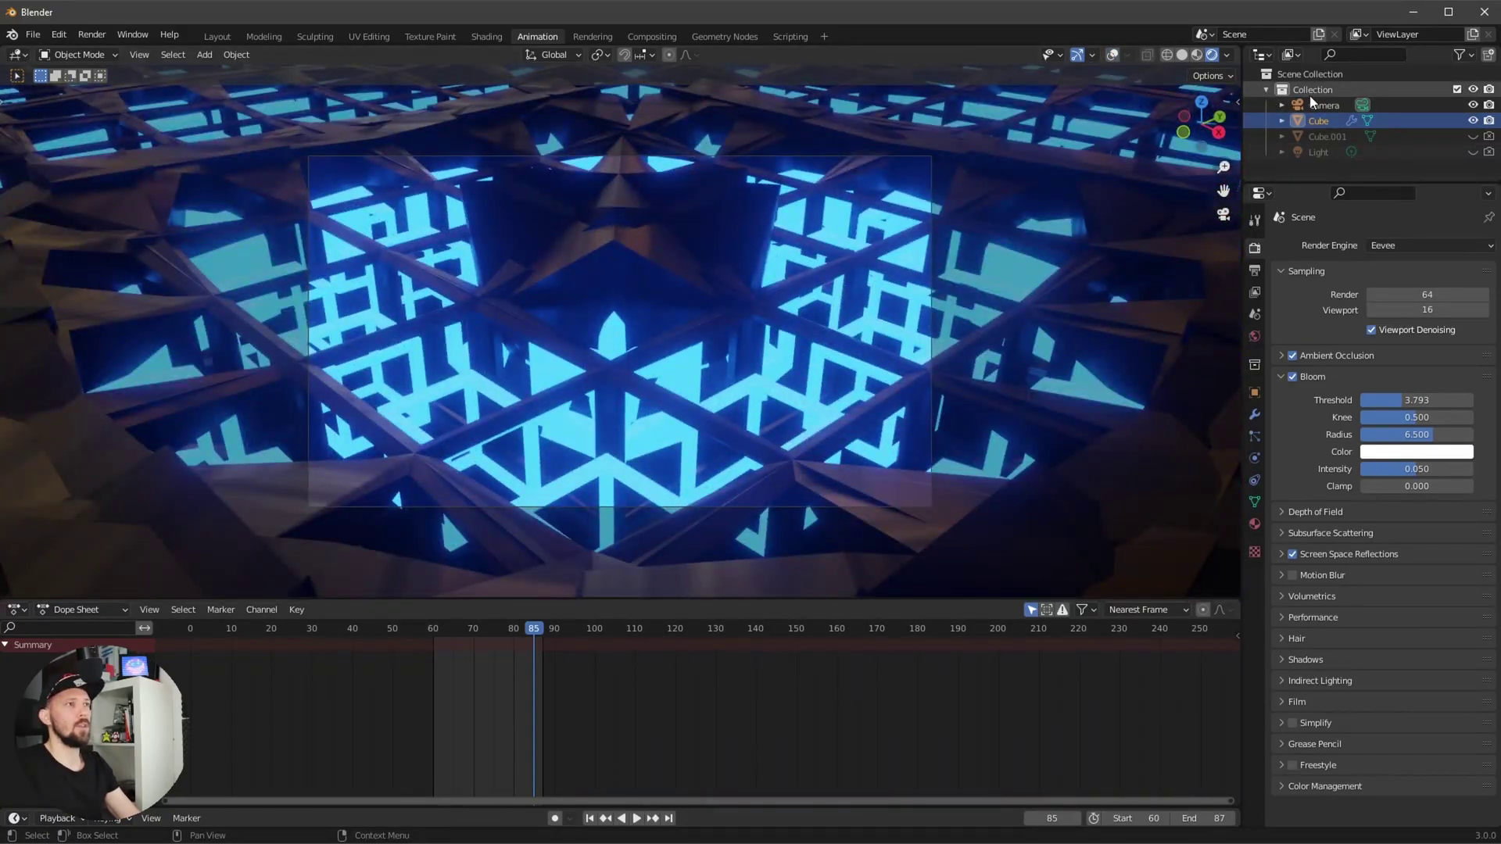
pyautogui.click(1315, 104)
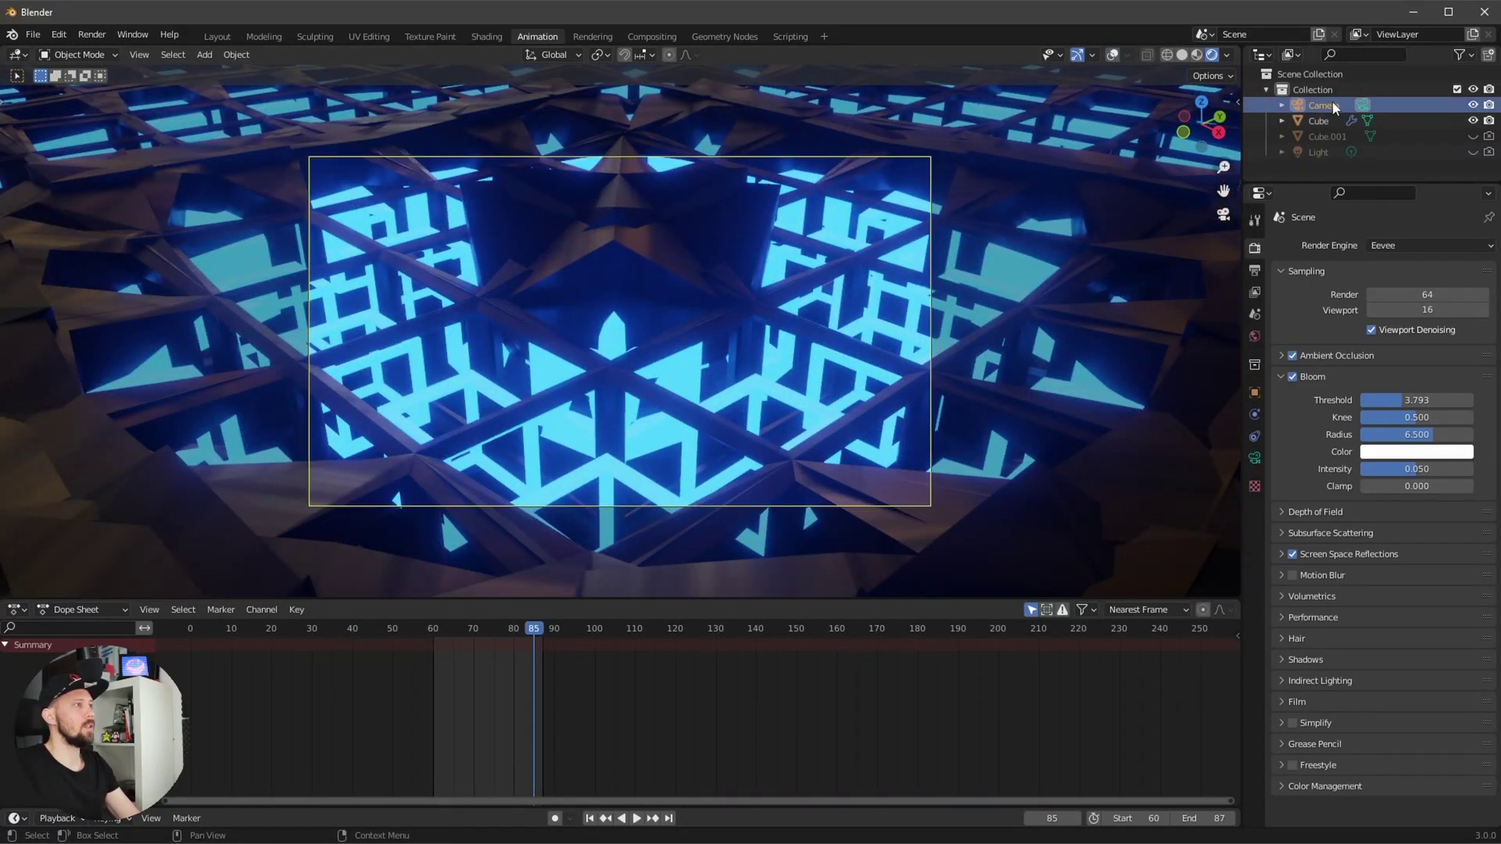
pyautogui.press('F12')
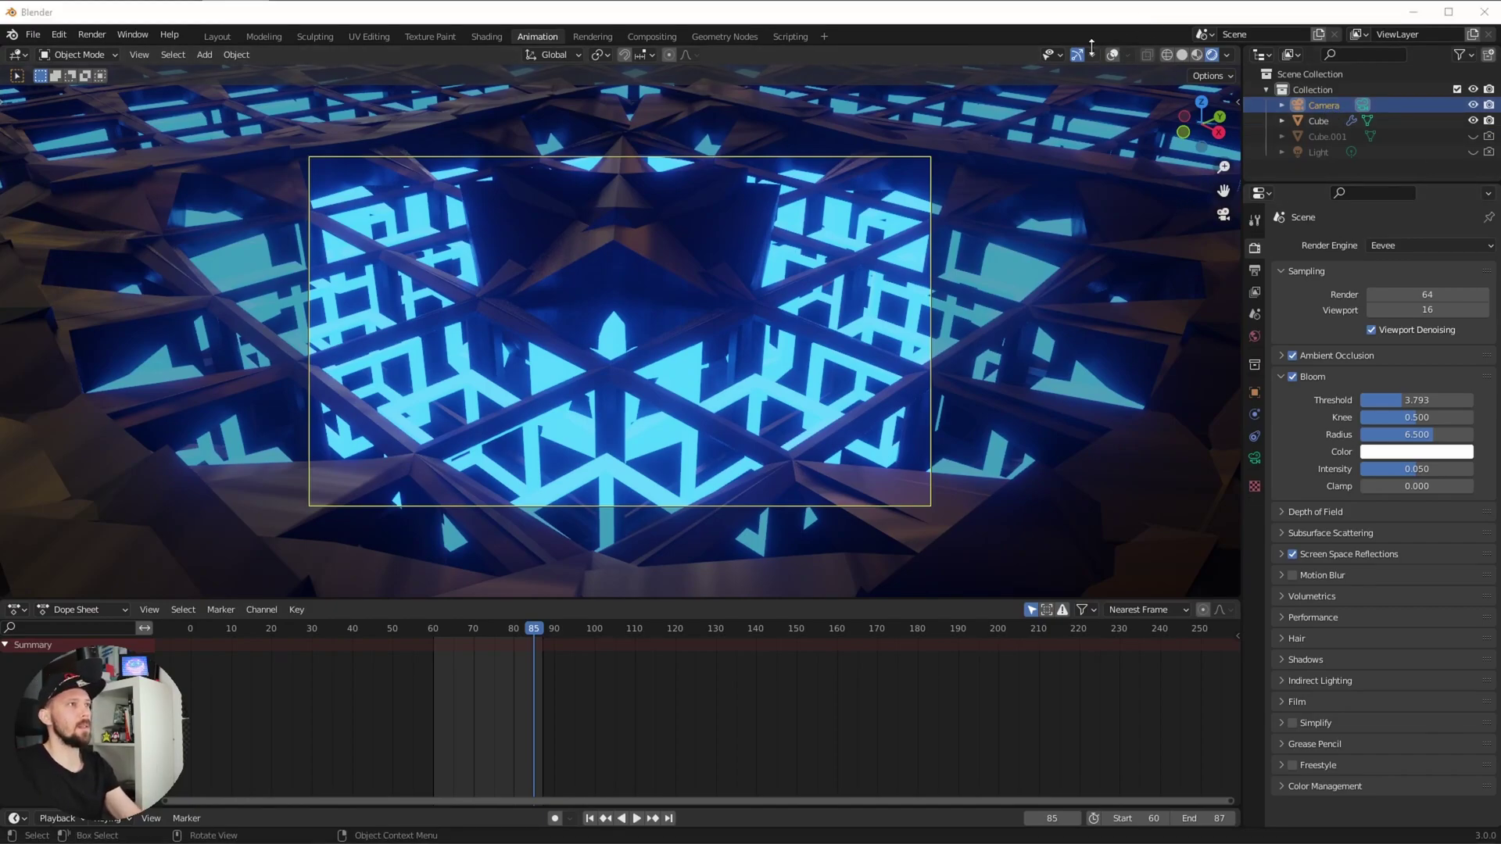
pyautogui.click(1073, 17)
# Set the camera's location to X 11 m, Y -15 m and Z 8 m.
pyautogui.press('n')
pyautogui.click(1160, 133)
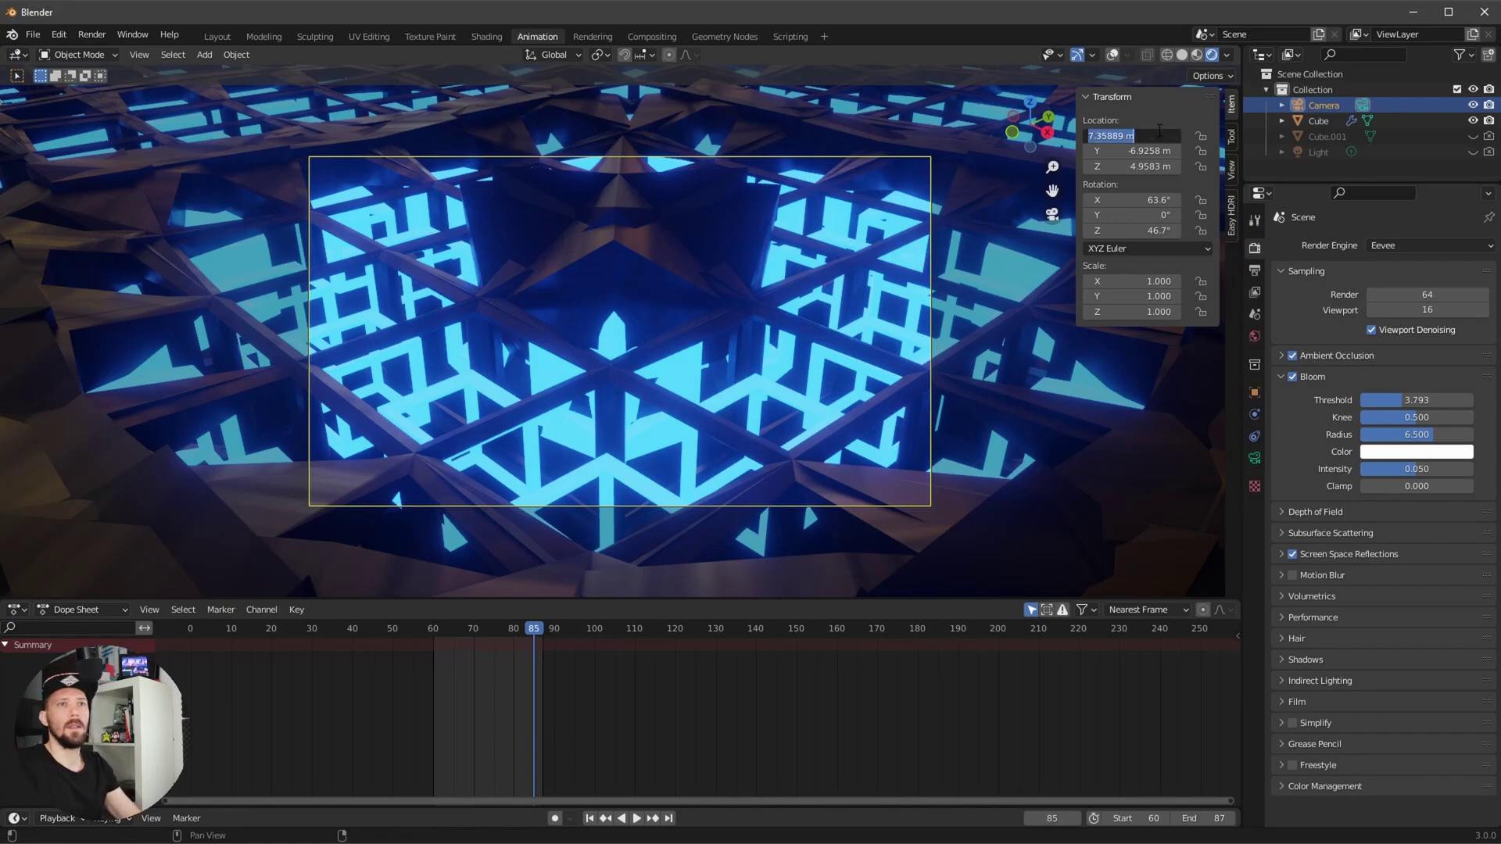
pyautogui.write('11')
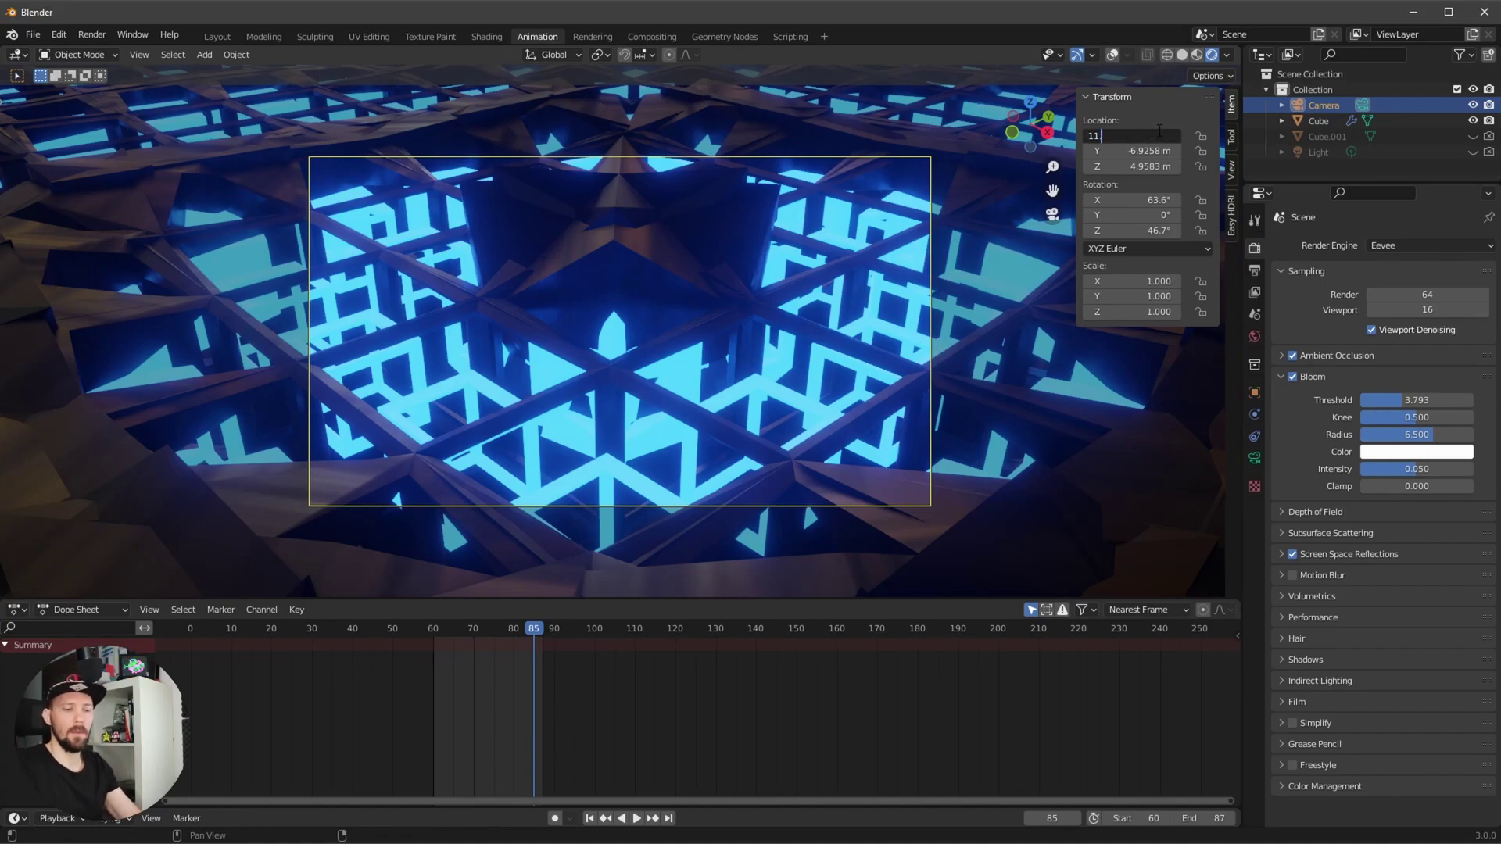
pyautogui.press('Return')
pyautogui.click(1146, 149)
pyautogui.write('15')
pyautogui.press('Return')
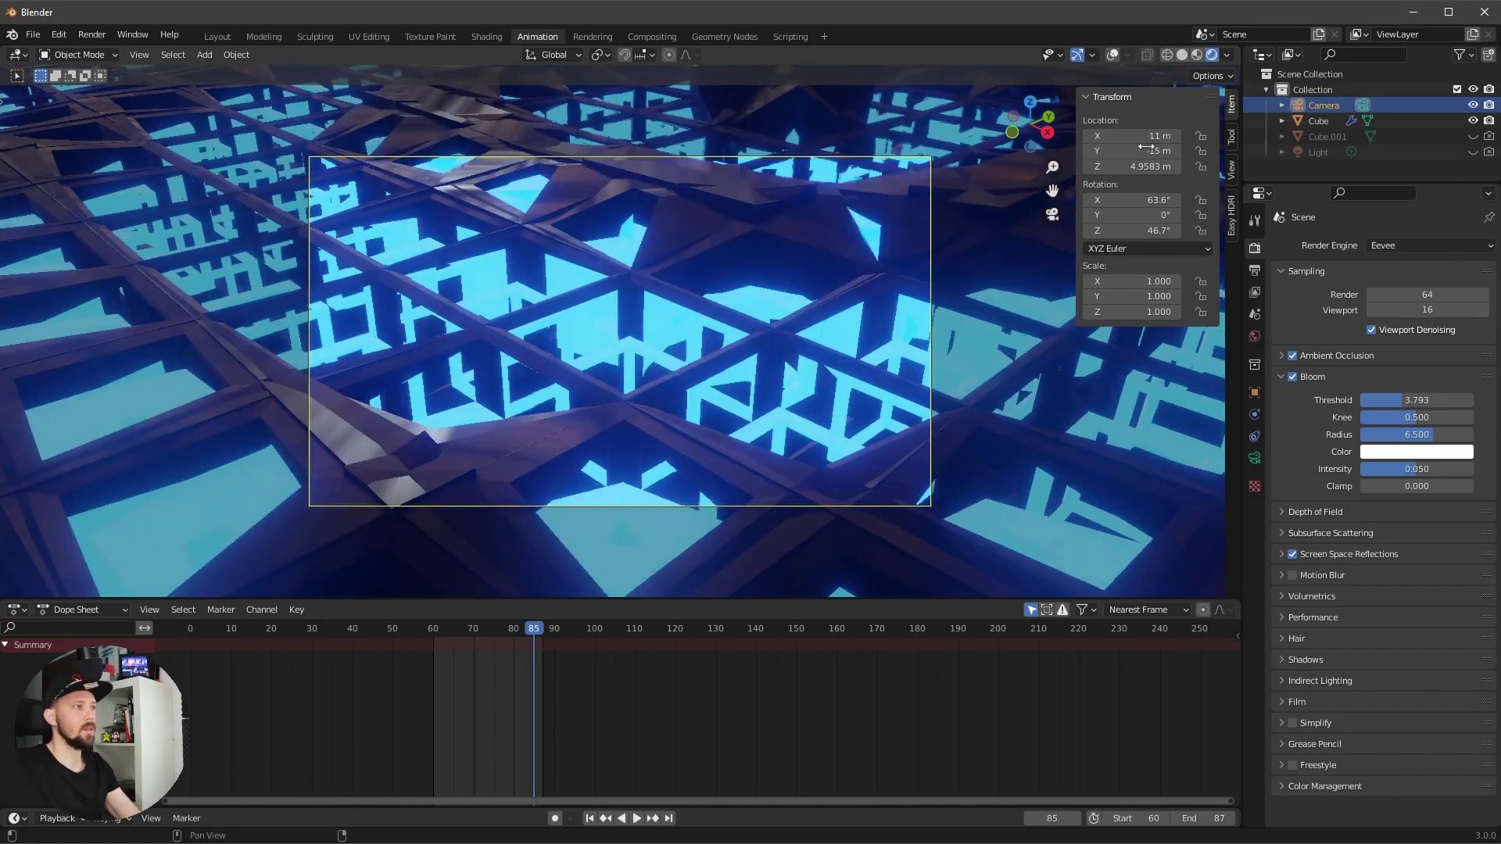
pyautogui.click(1134, 166)
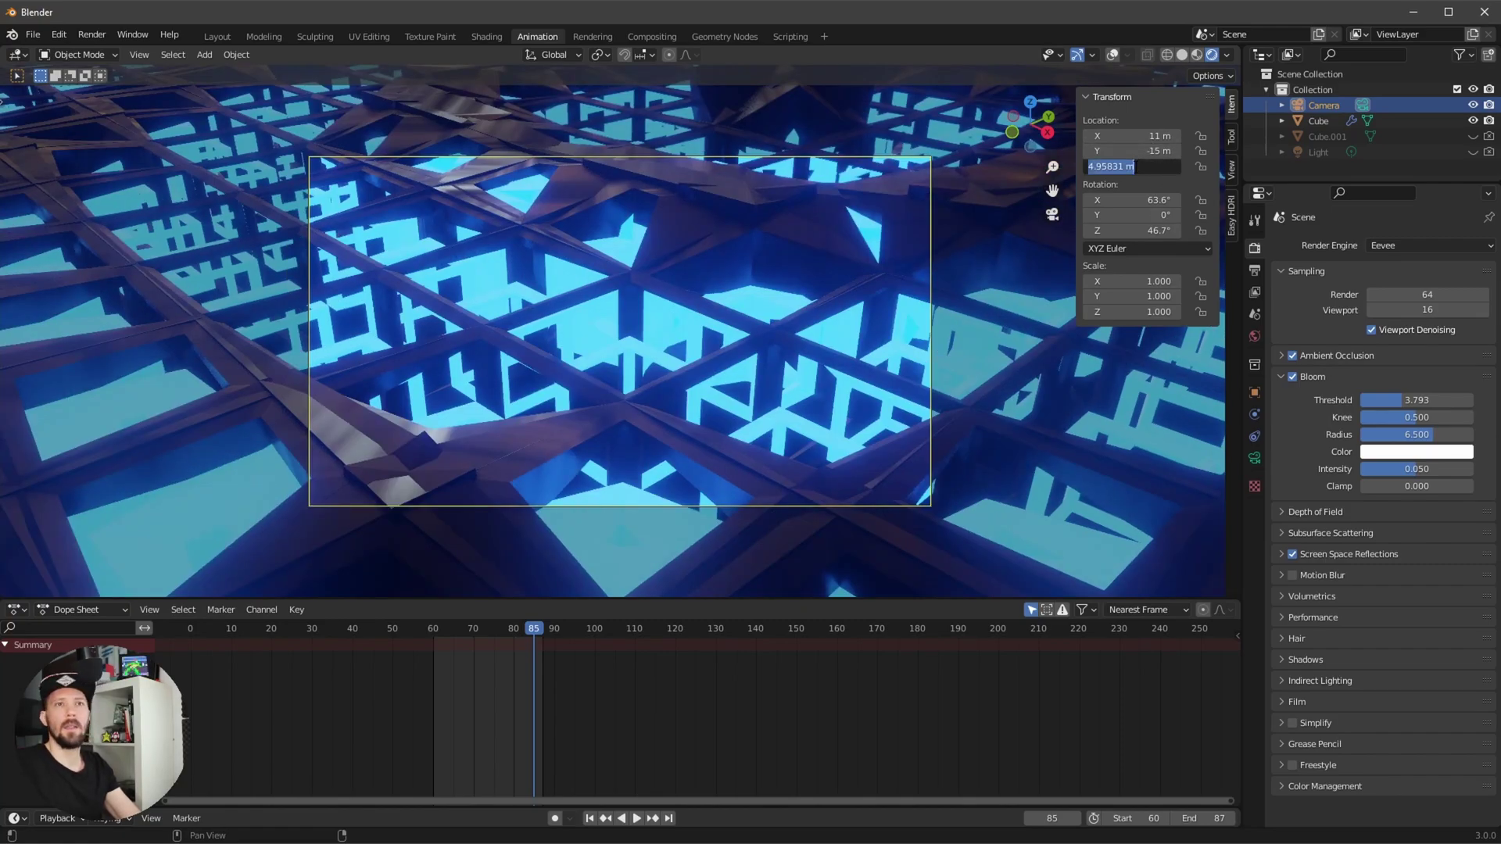
pyautogui.write('8')
pyautogui.press('Return')
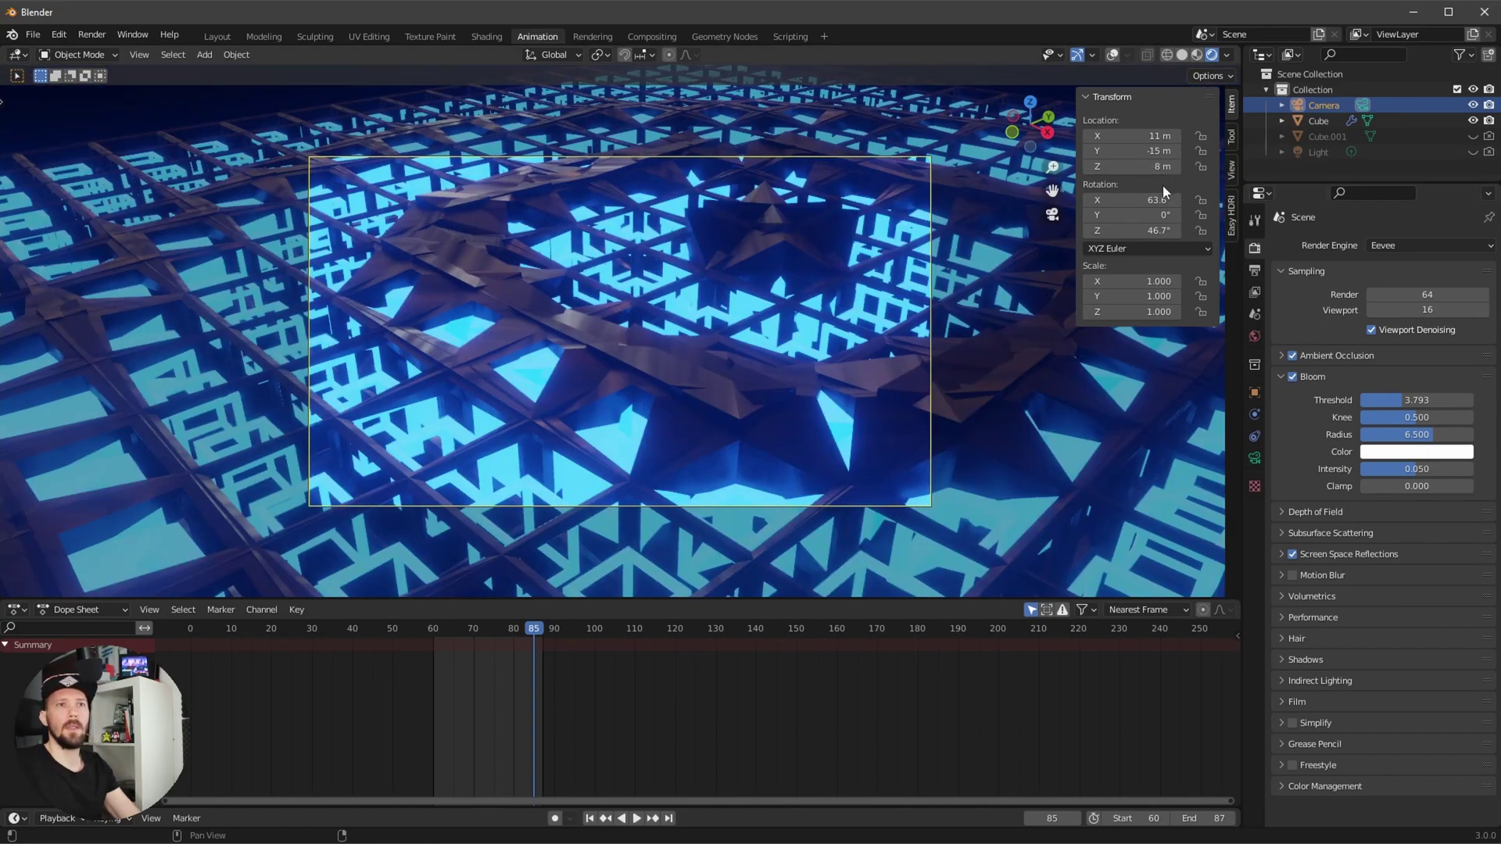
# Set the camera's rotation to 68.4° on X and 36.9° on Z.
pyautogui.click(1149, 200)
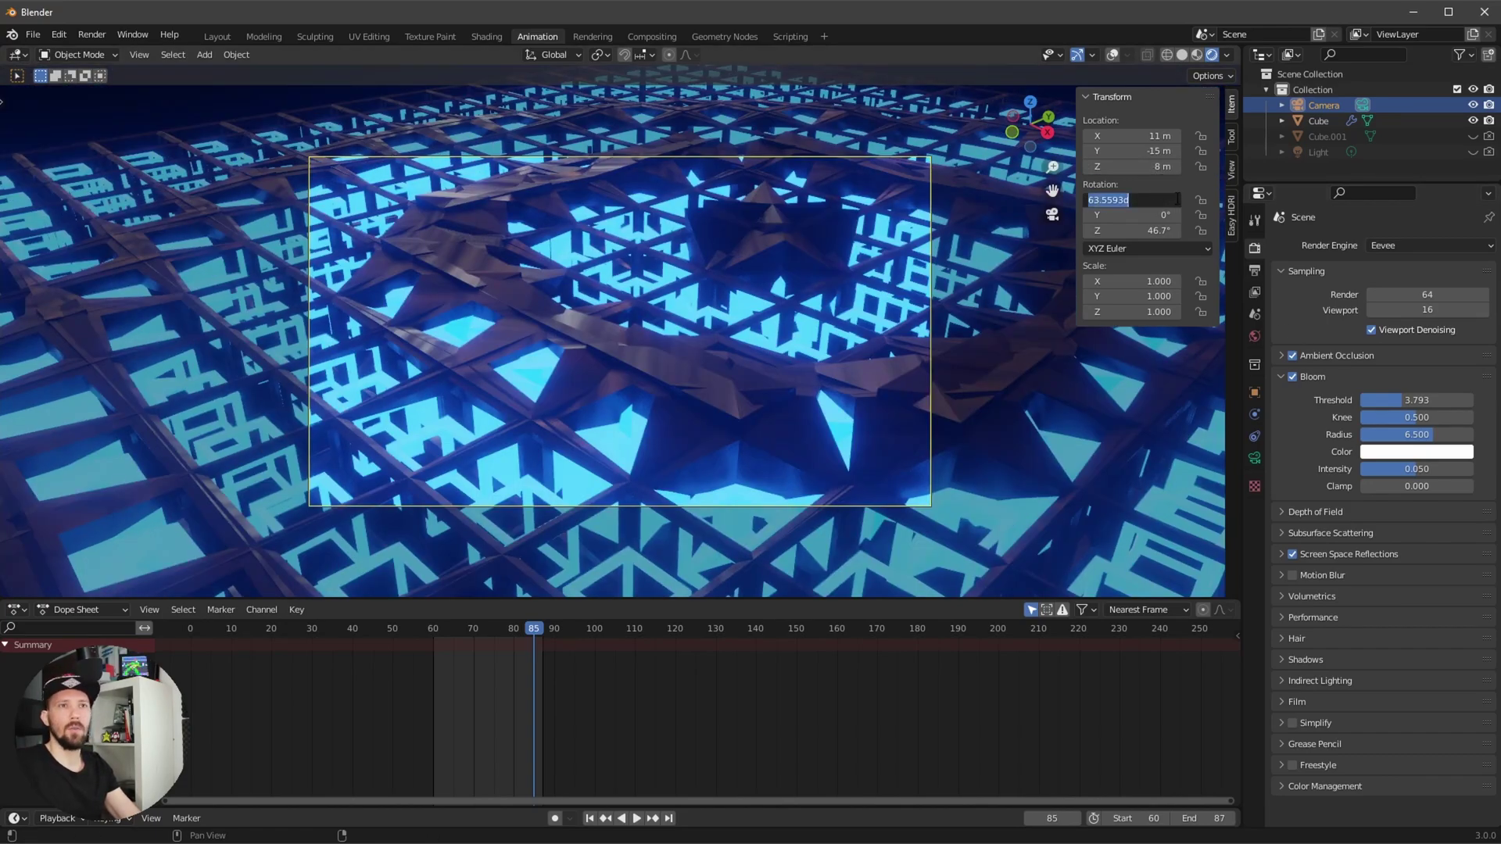
pyautogui.write('68.4')
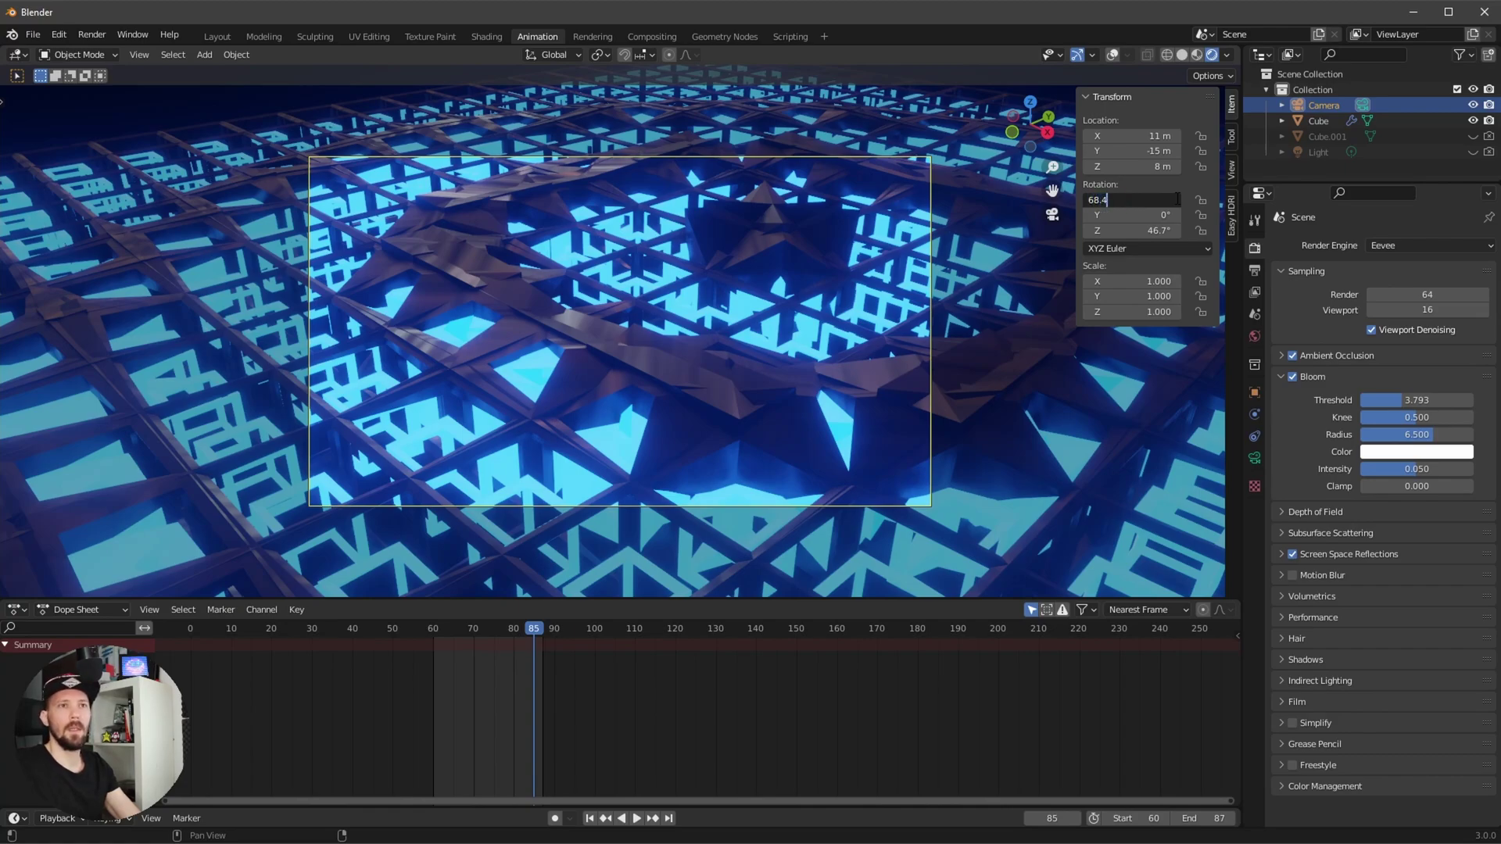
pyautogui.press('Return')
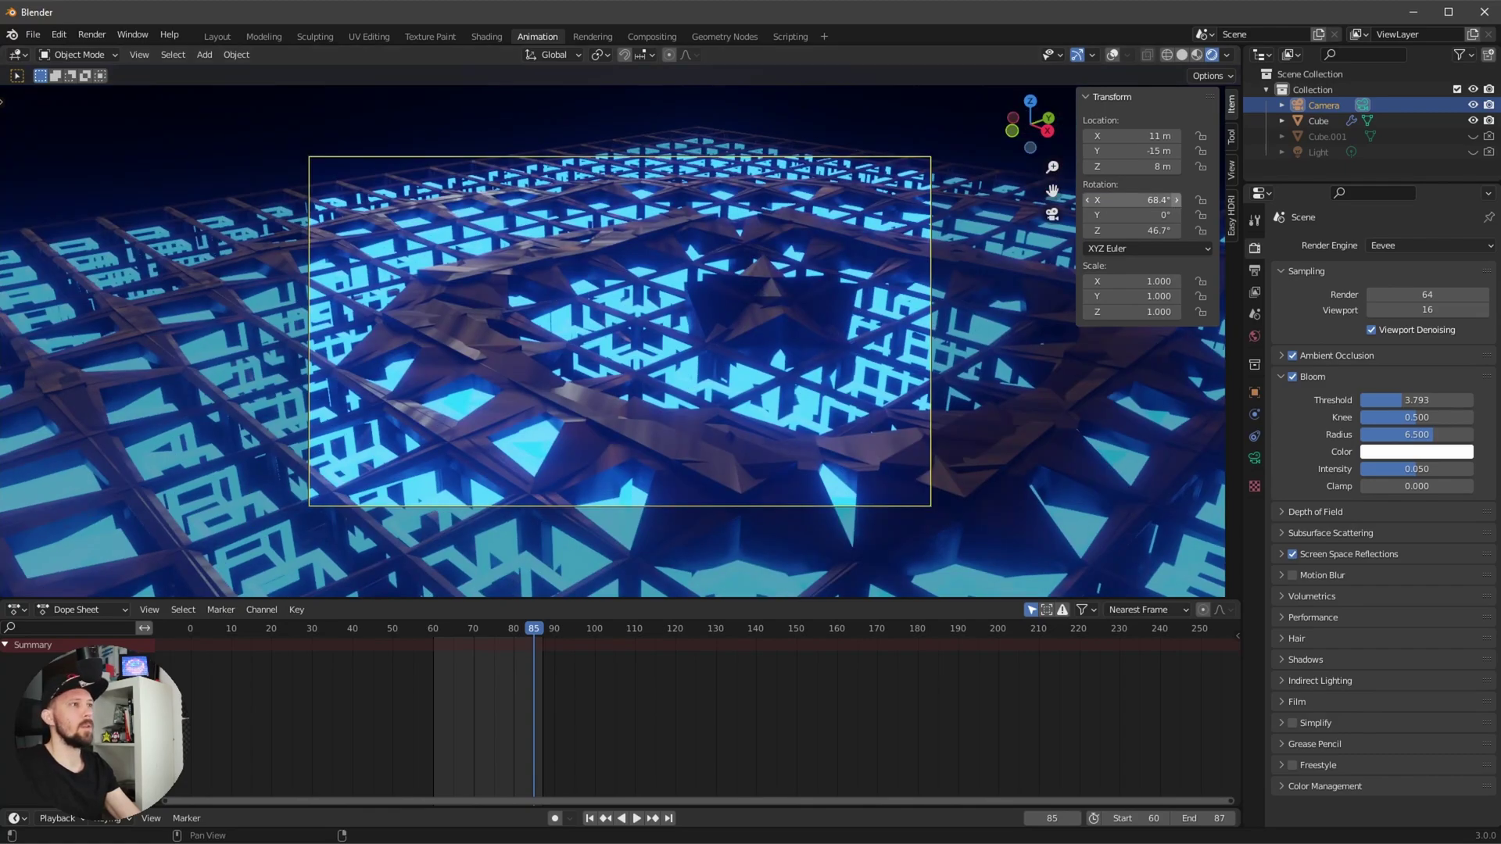
pyautogui.click(1150, 230)
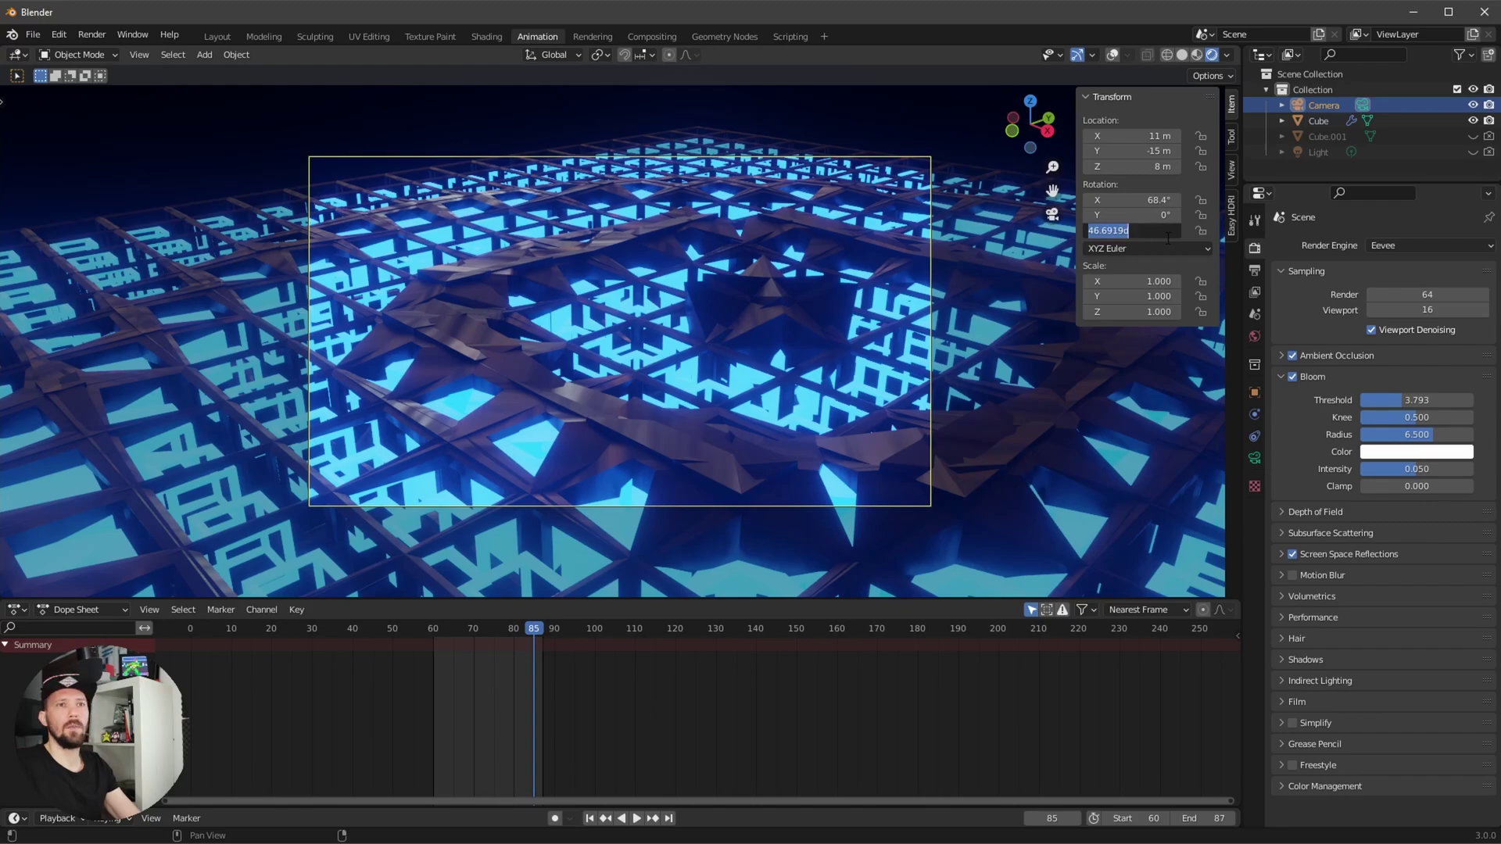
pyautogui.write('36')
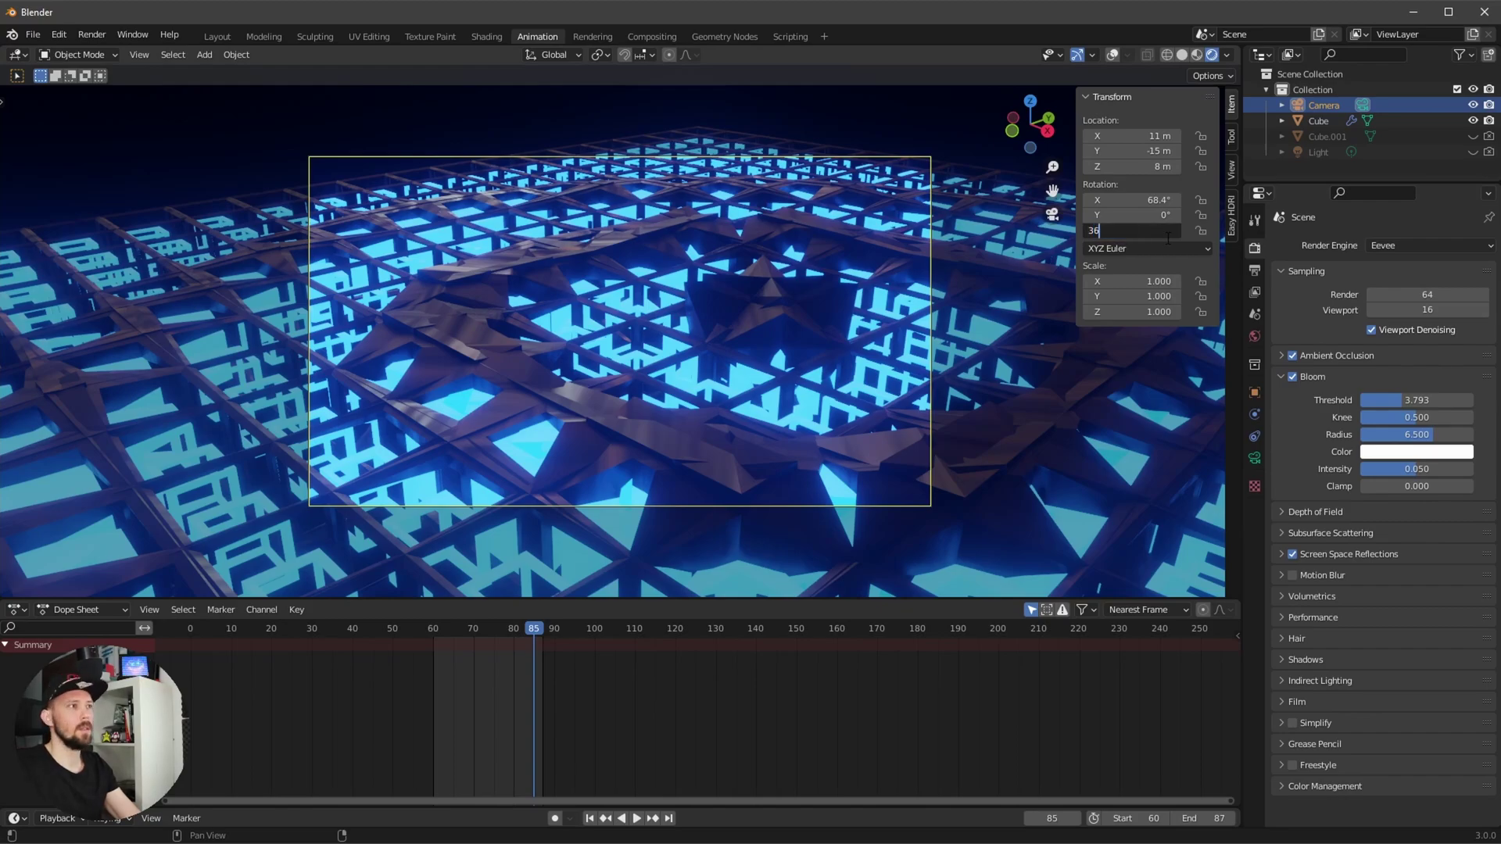
pyautogui.write('.')
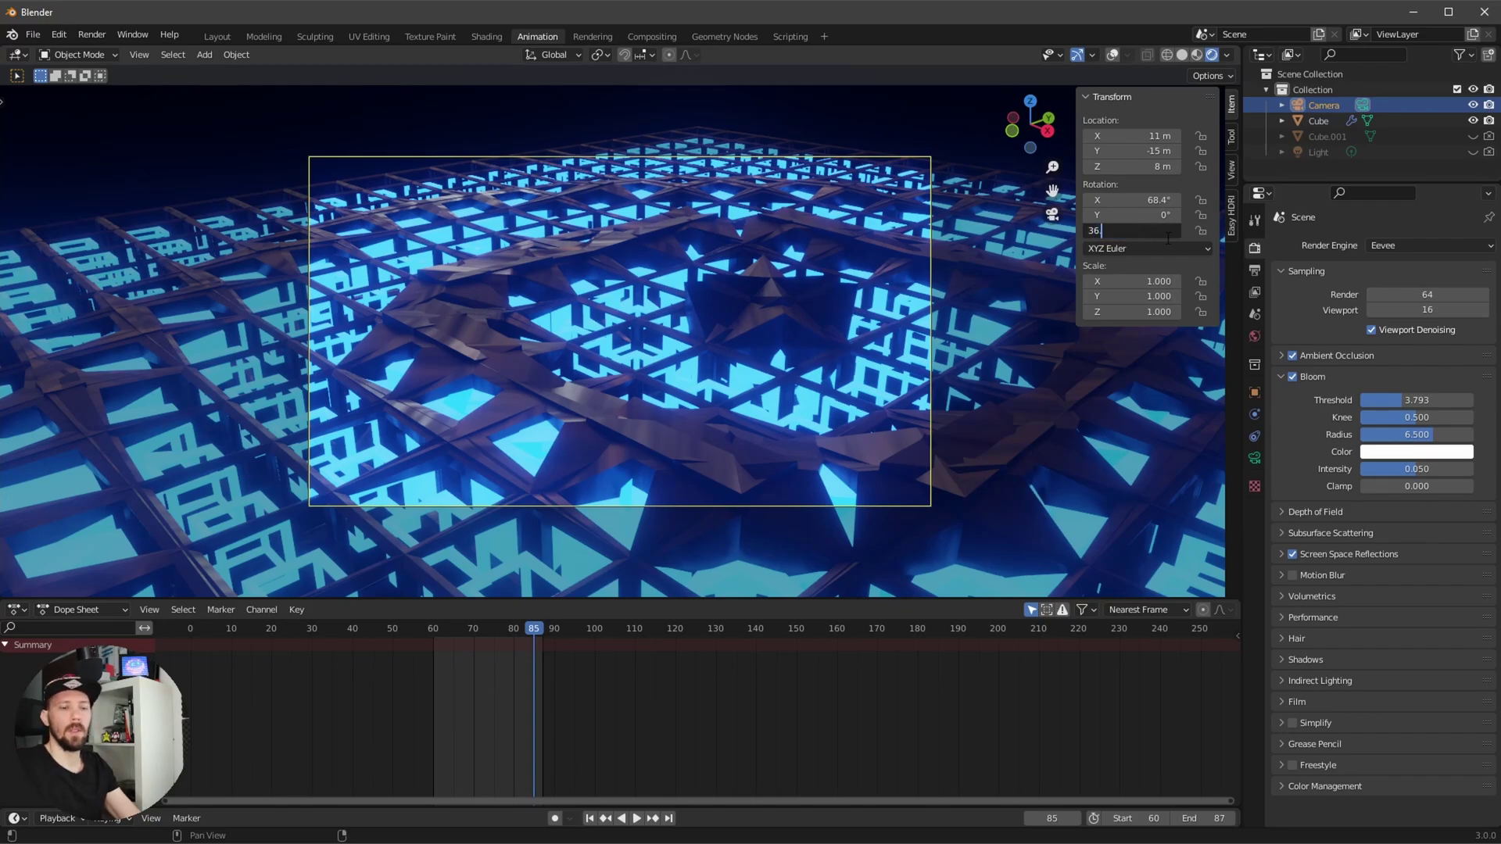
pyautogui.write('9')
pyautogui.press('Return')
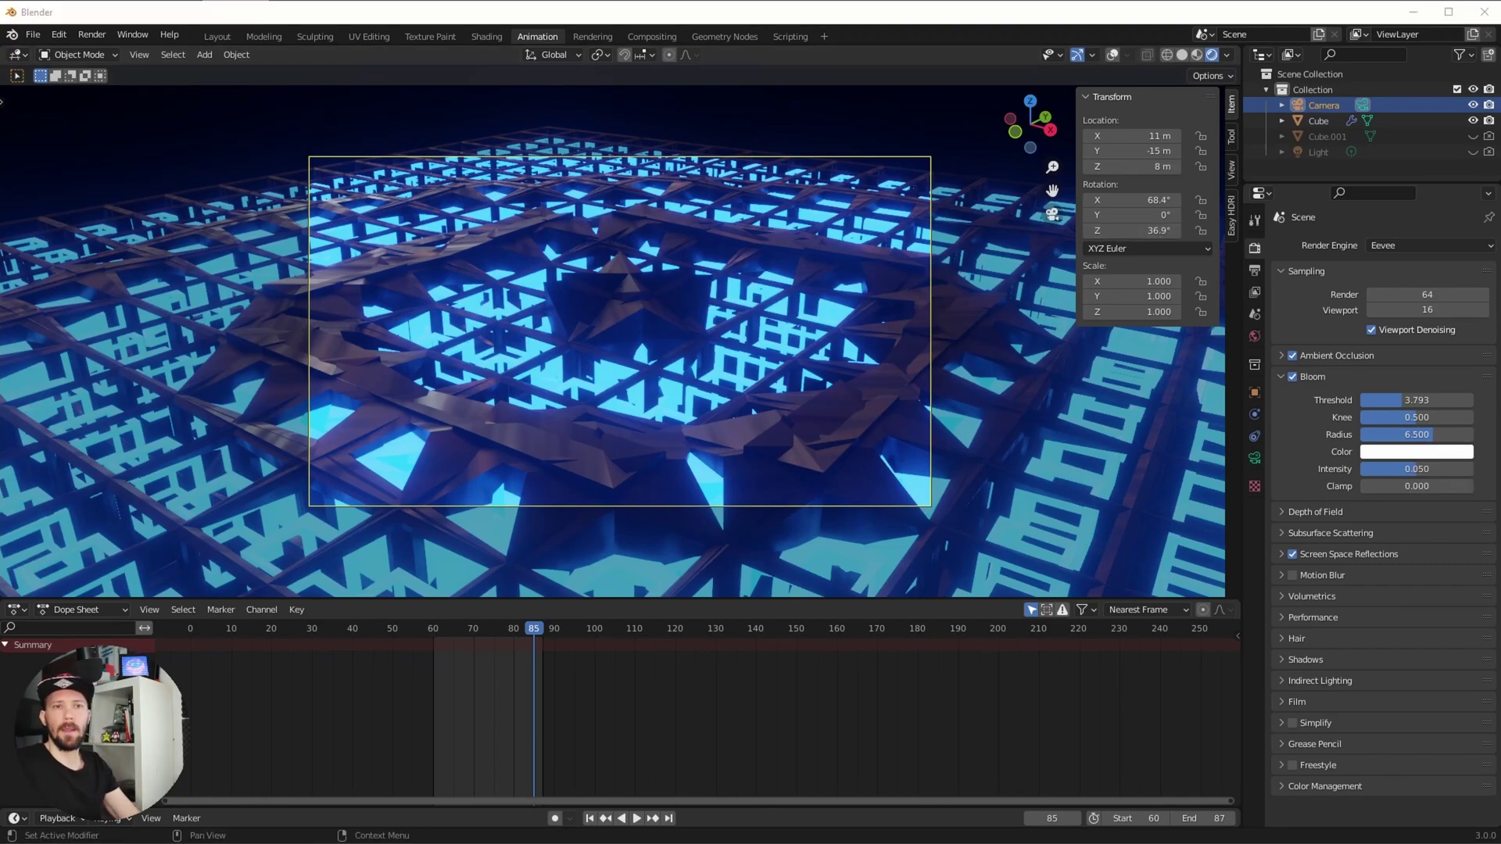
# Enable depth of field on the camera and set its aperture F-Stop to 0.1.
pyautogui.click(1255, 458)
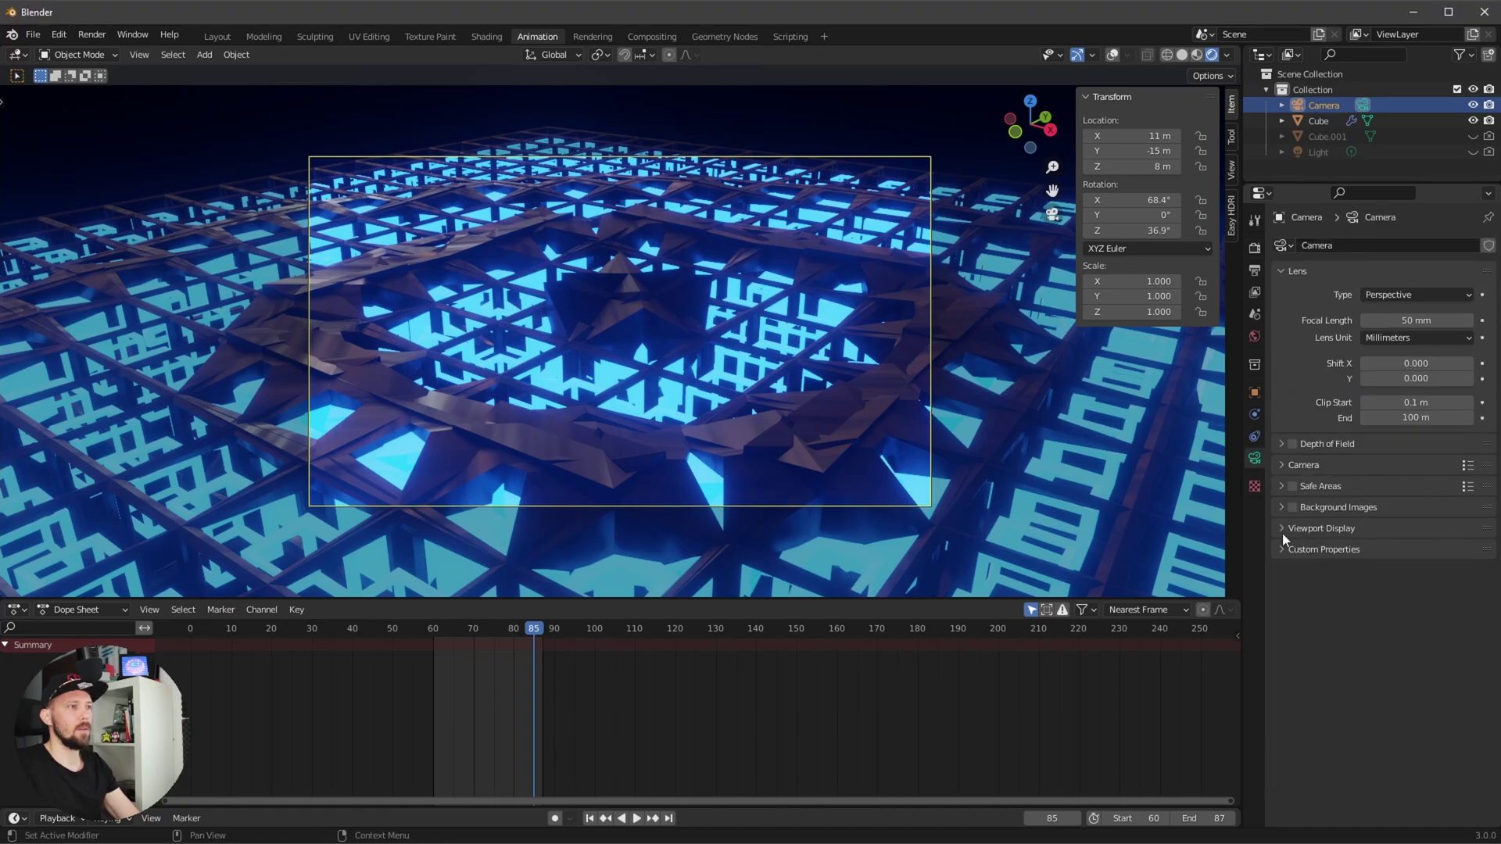
pyautogui.click(1293, 444)
pyautogui.click(1281, 445)
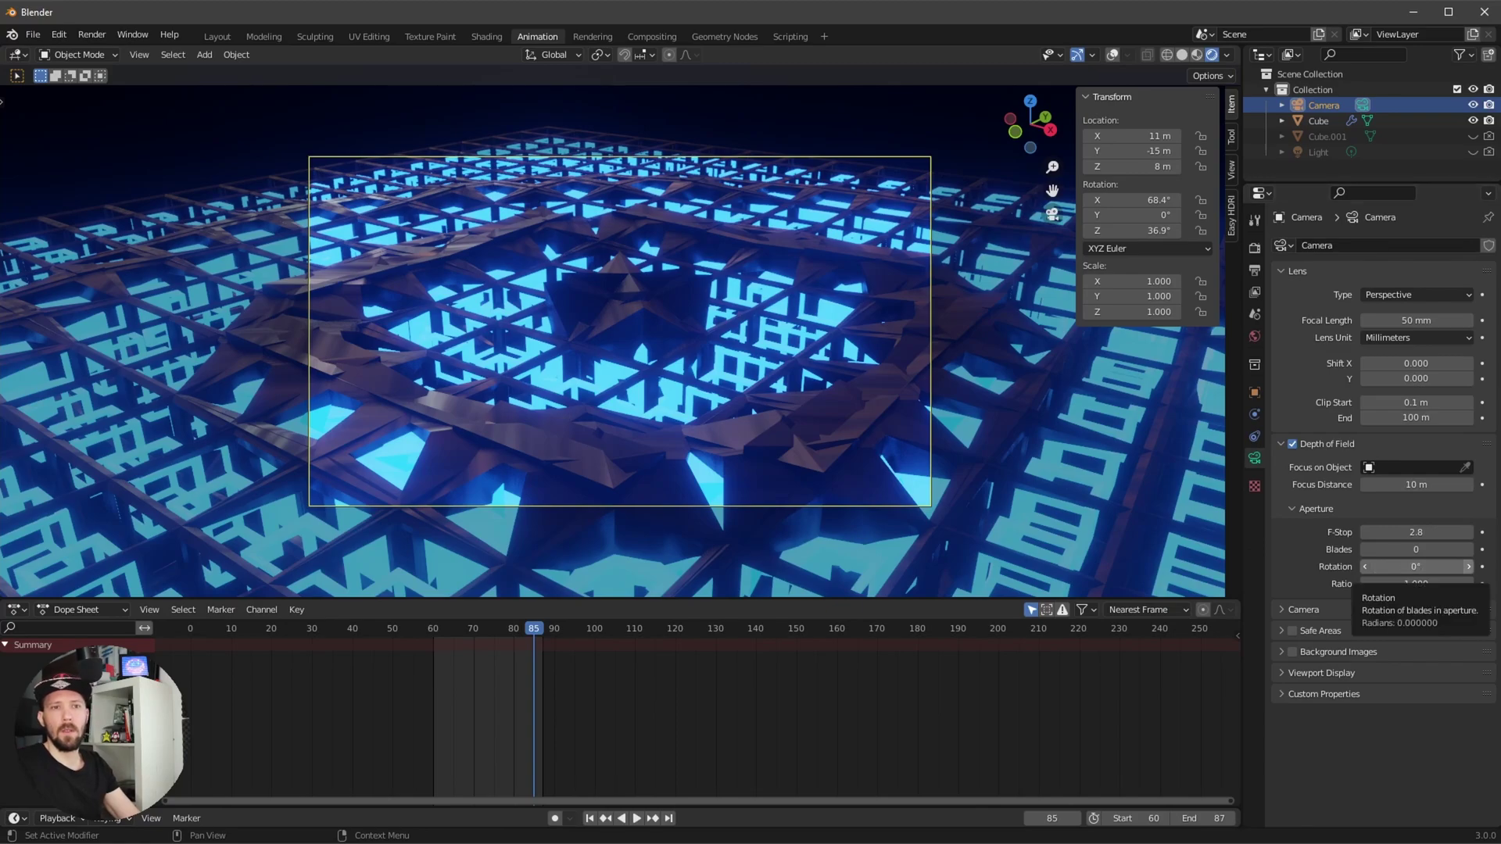
pyautogui.hotkey('alt', 'Tab')
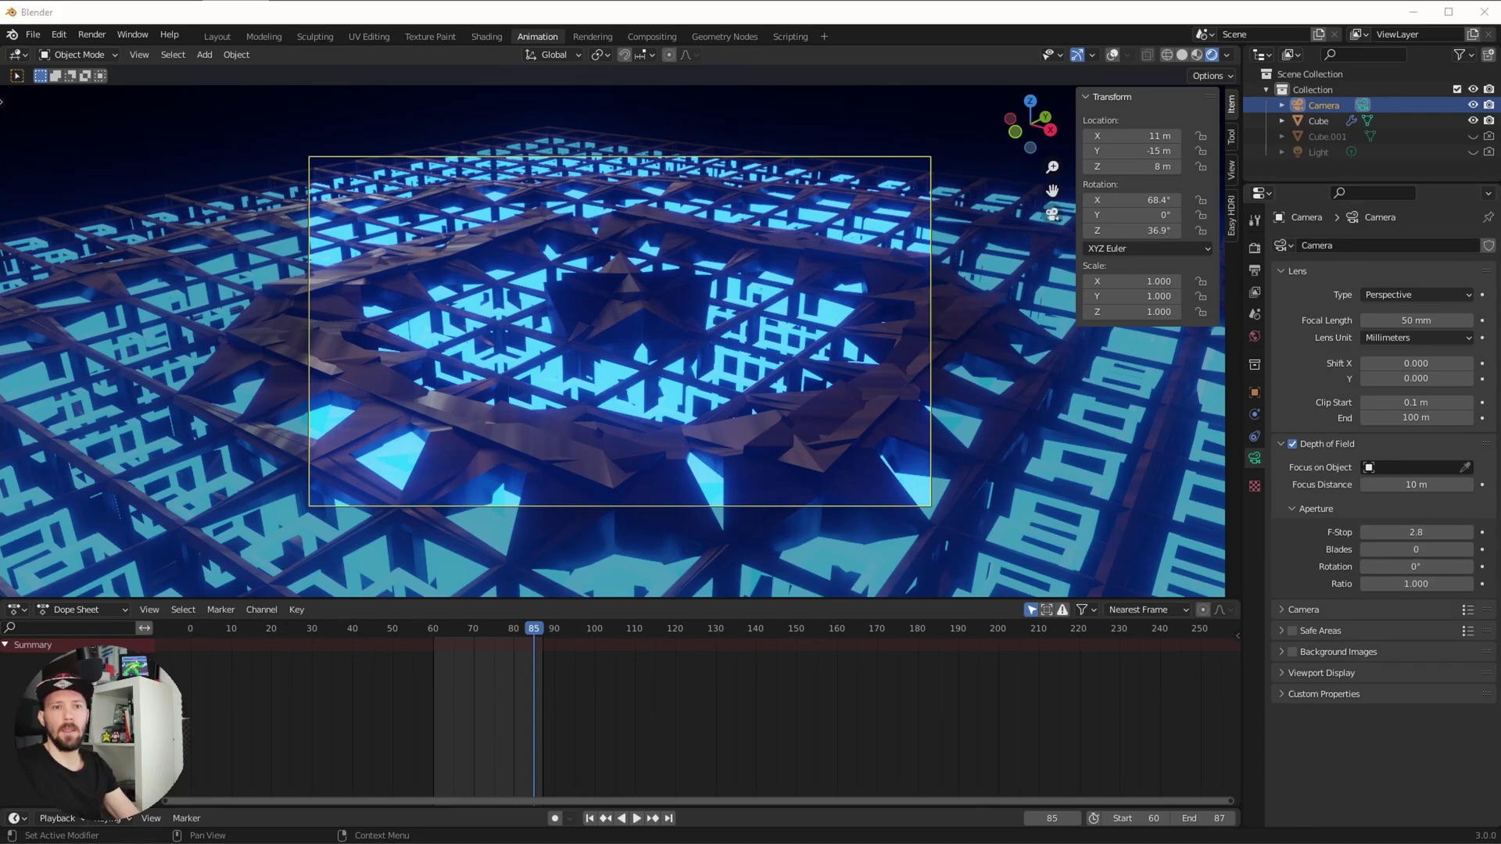
pyautogui.click(1440, 529)
pyautogui.write('0.1')
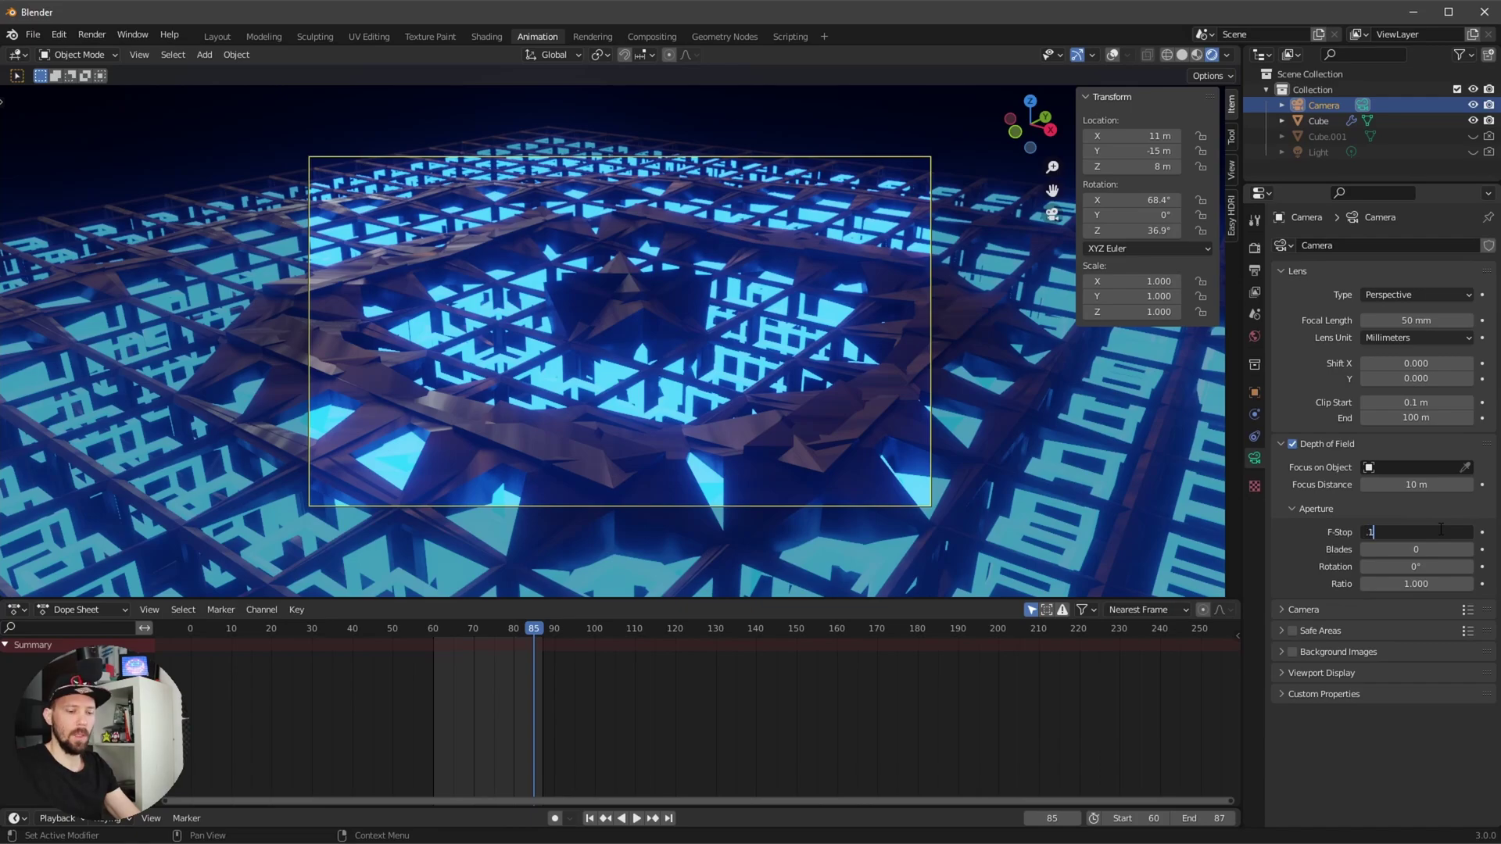
pyautogui.press('Return')
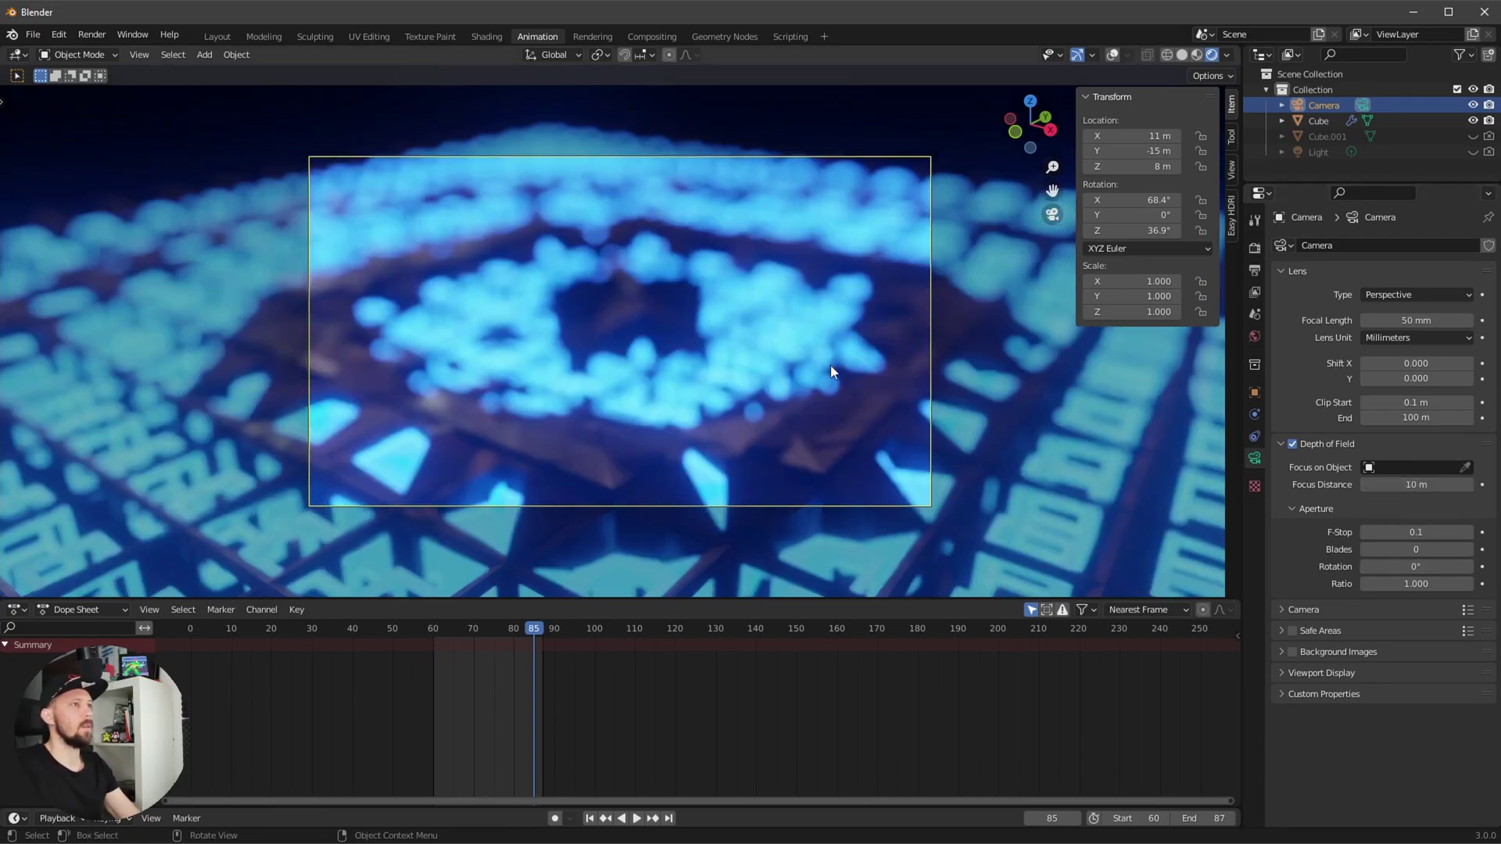
# Add a plain axes empty named Focus and assign it as the camera's depth of field focus object.
pyautogui.hotkey('shift', 'a')
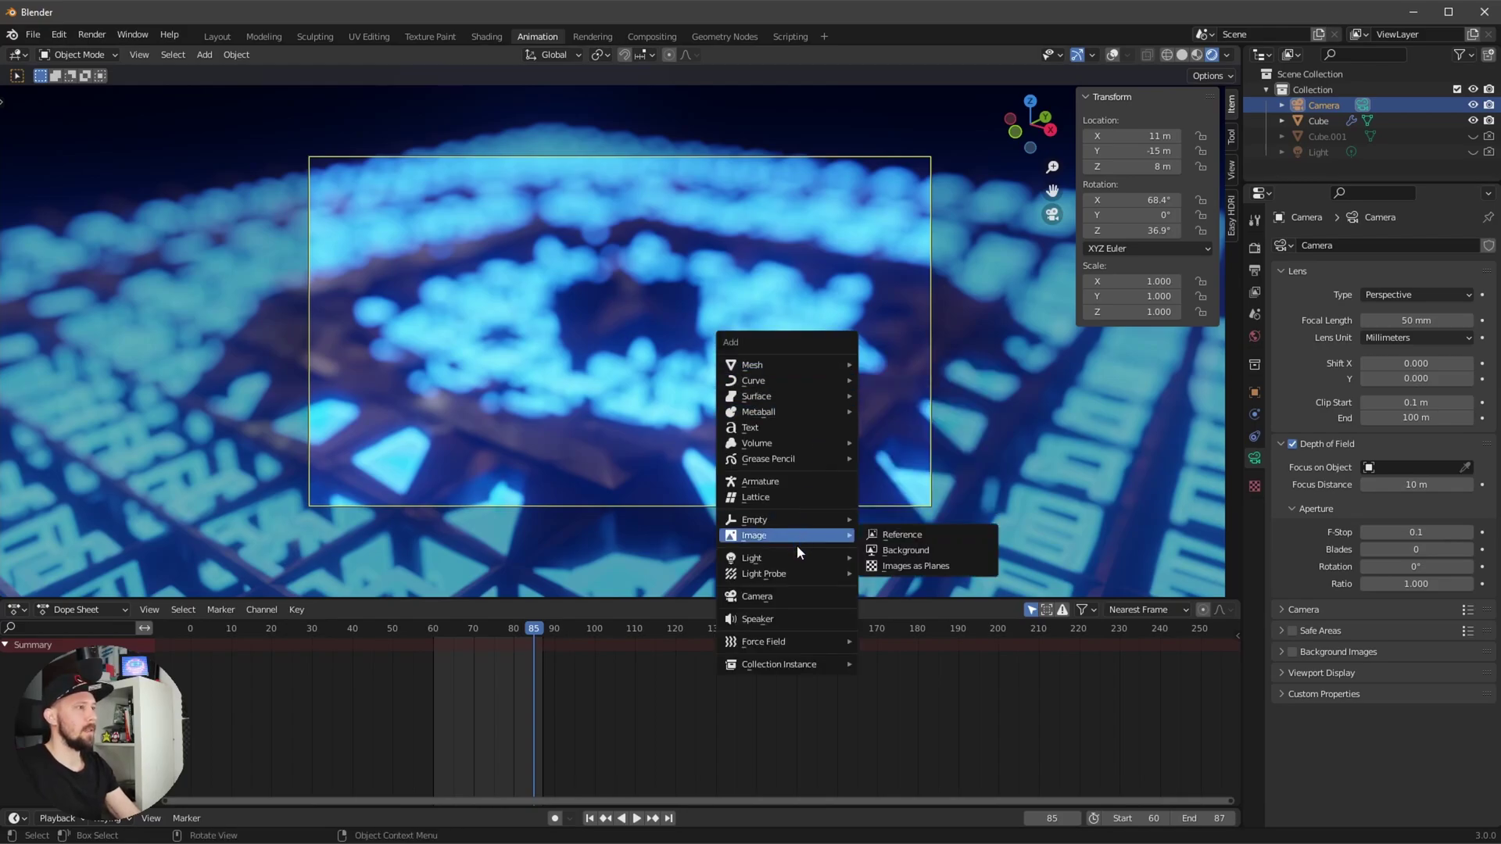
pyautogui.moveTo(813, 520)
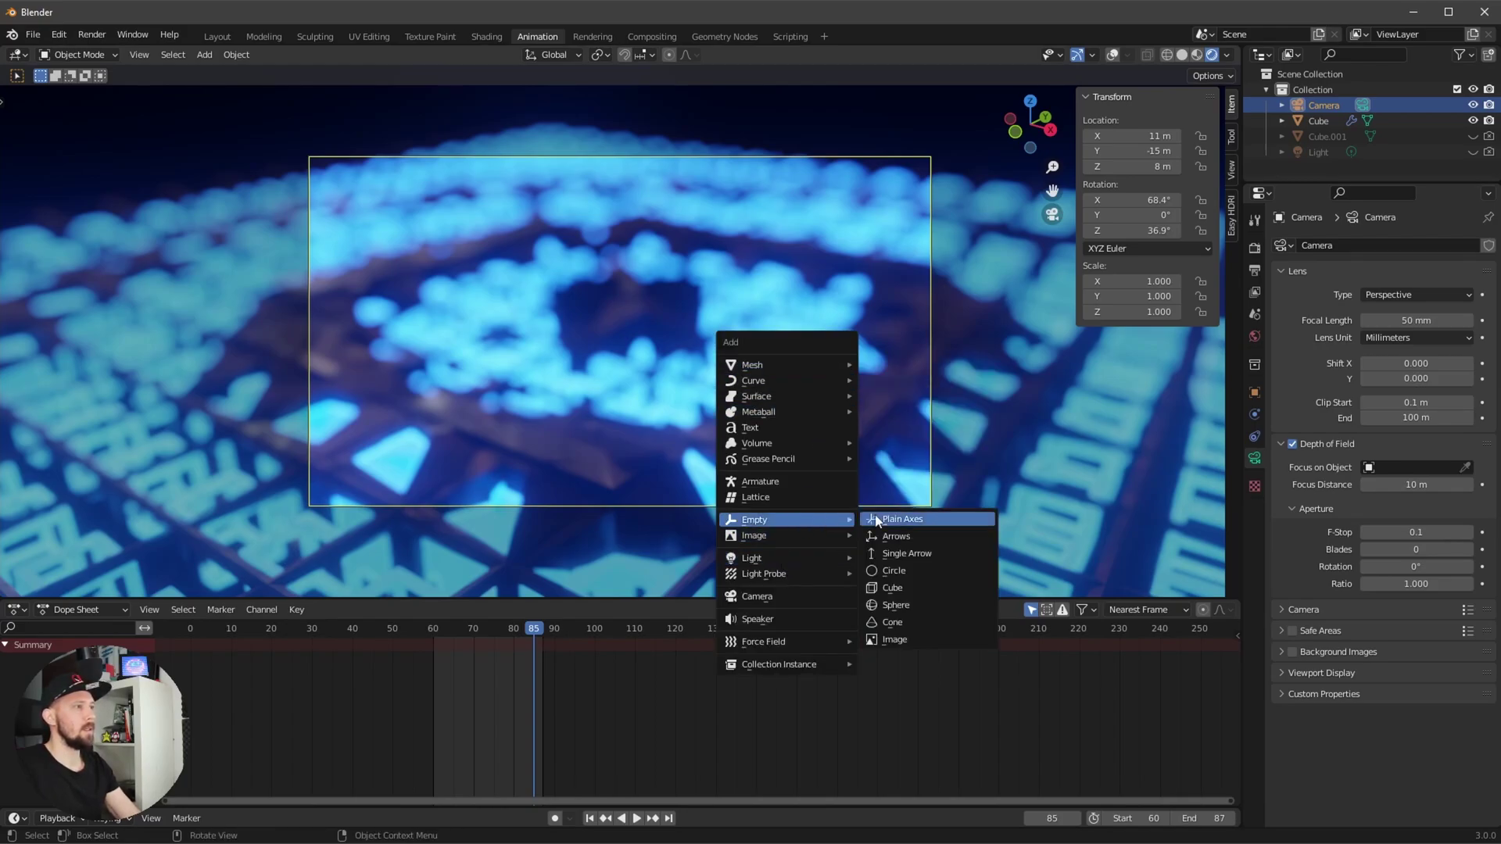
pyautogui.click(900, 520)
pyautogui.doubleClick(1323, 153)
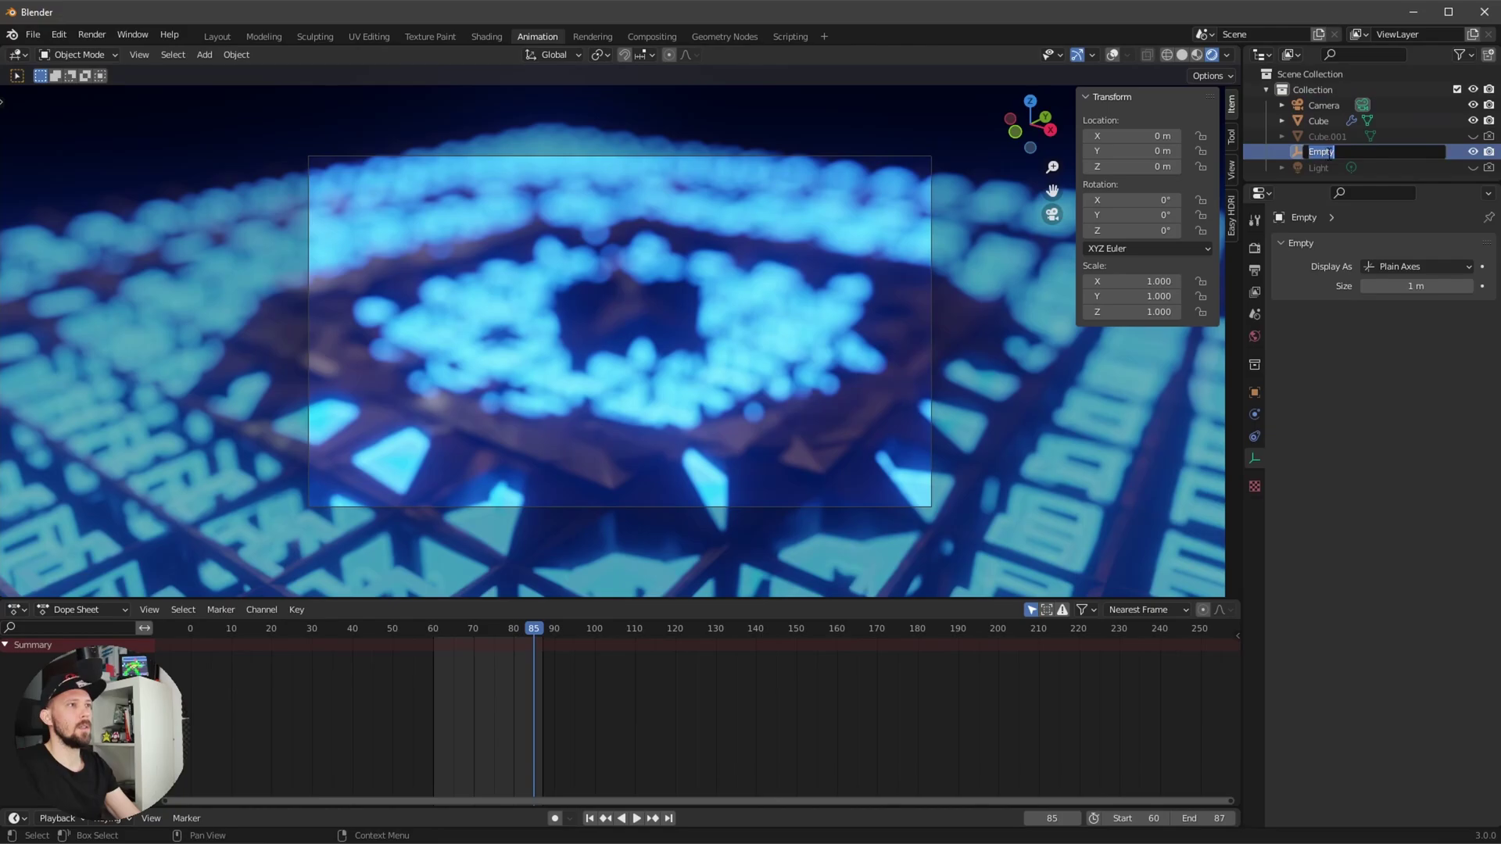
pyautogui.write('Focus')
pyautogui.press('Return')
pyautogui.click(1322, 104)
pyautogui.moveTo(1329, 153); pyautogui.dragTo(1392, 469)
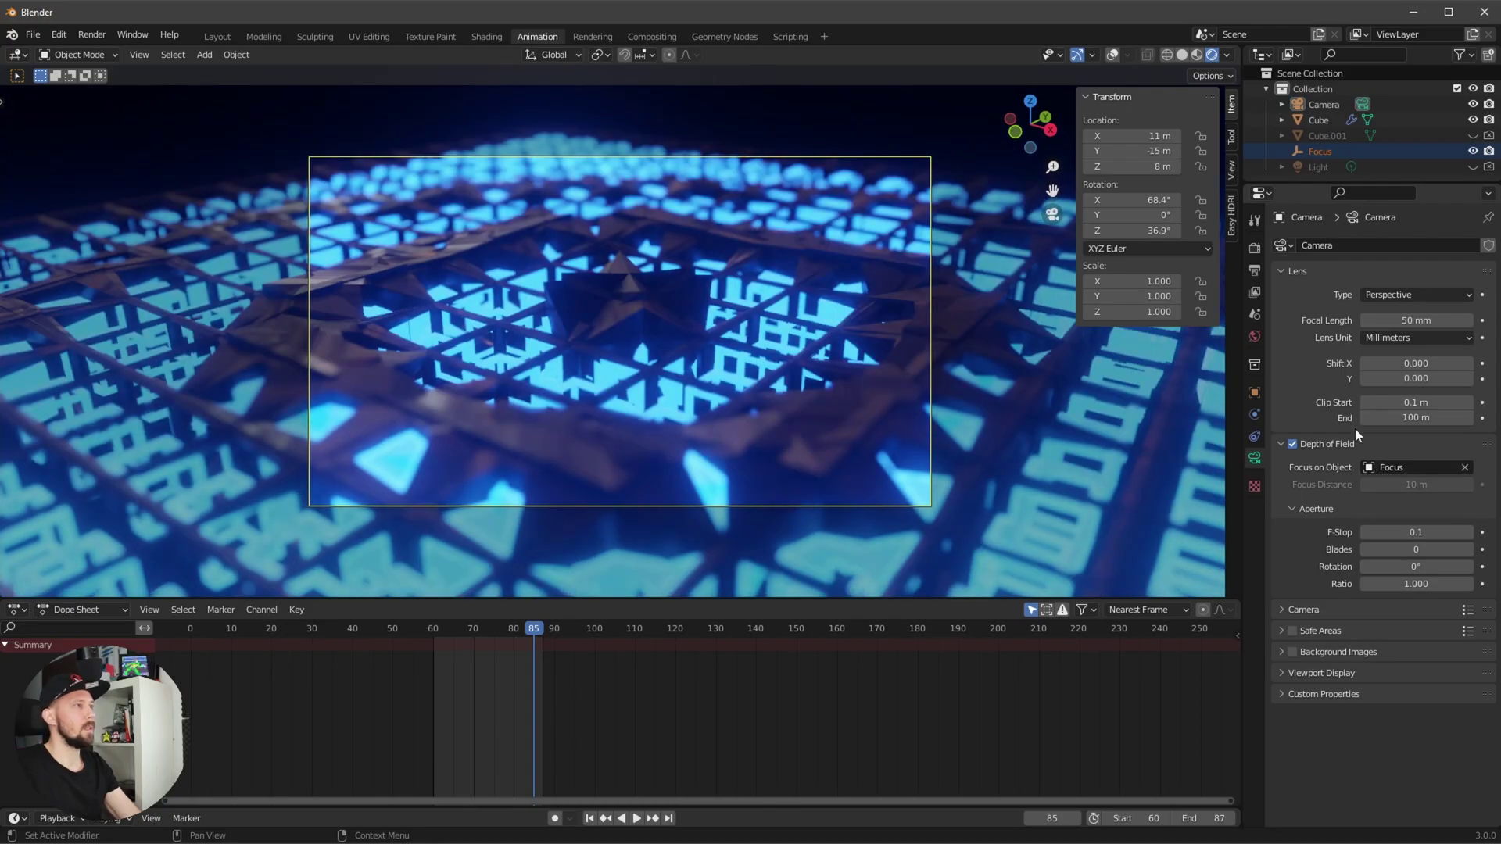
pyautogui.press('g')
pyautogui.press('z')
pyautogui.click(860, 344)
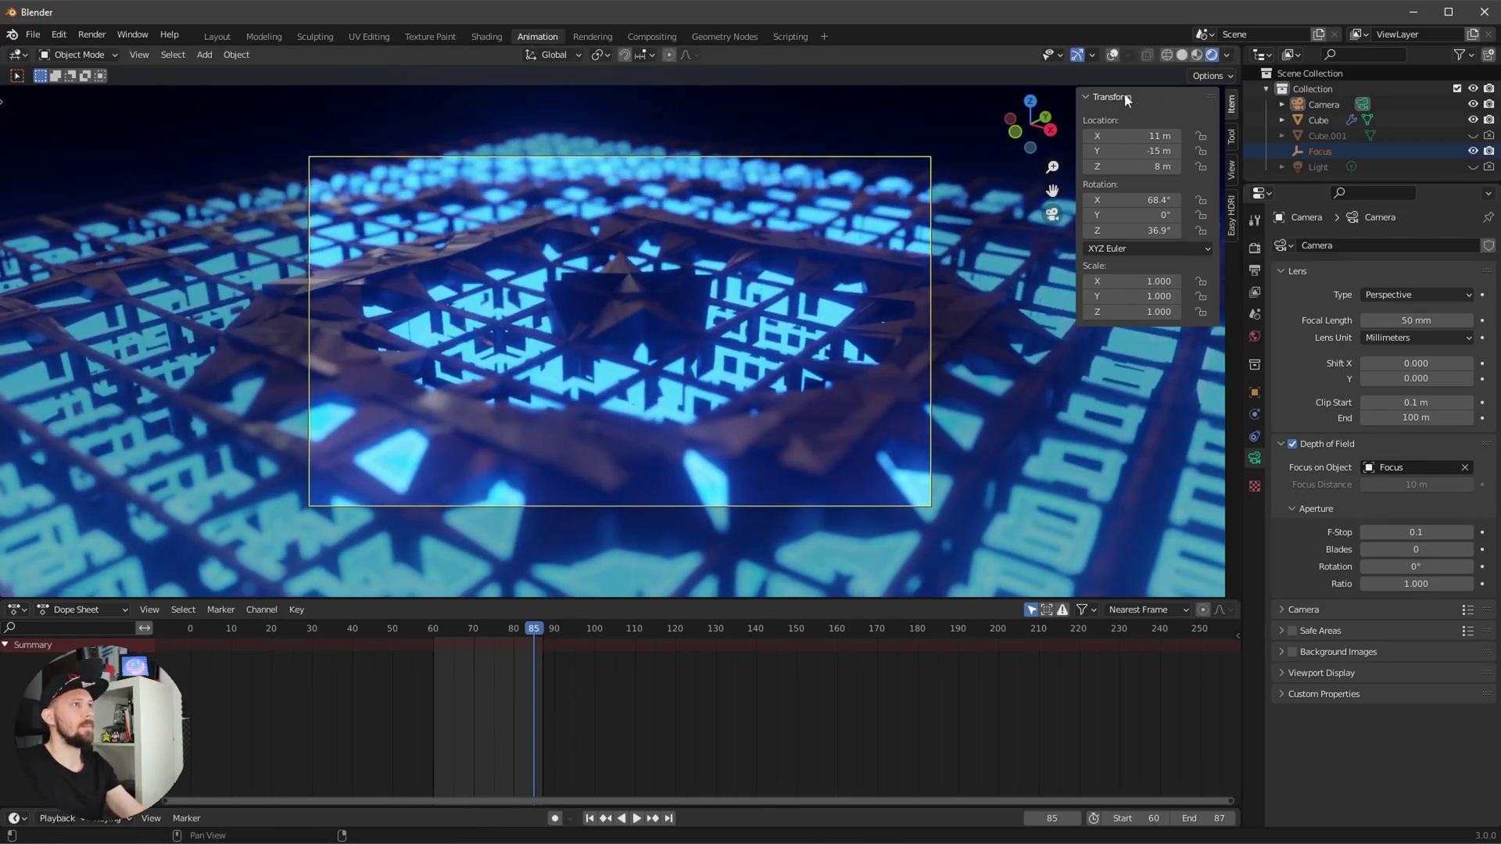
pyautogui.click(1112, 54)
pyautogui.press('g')
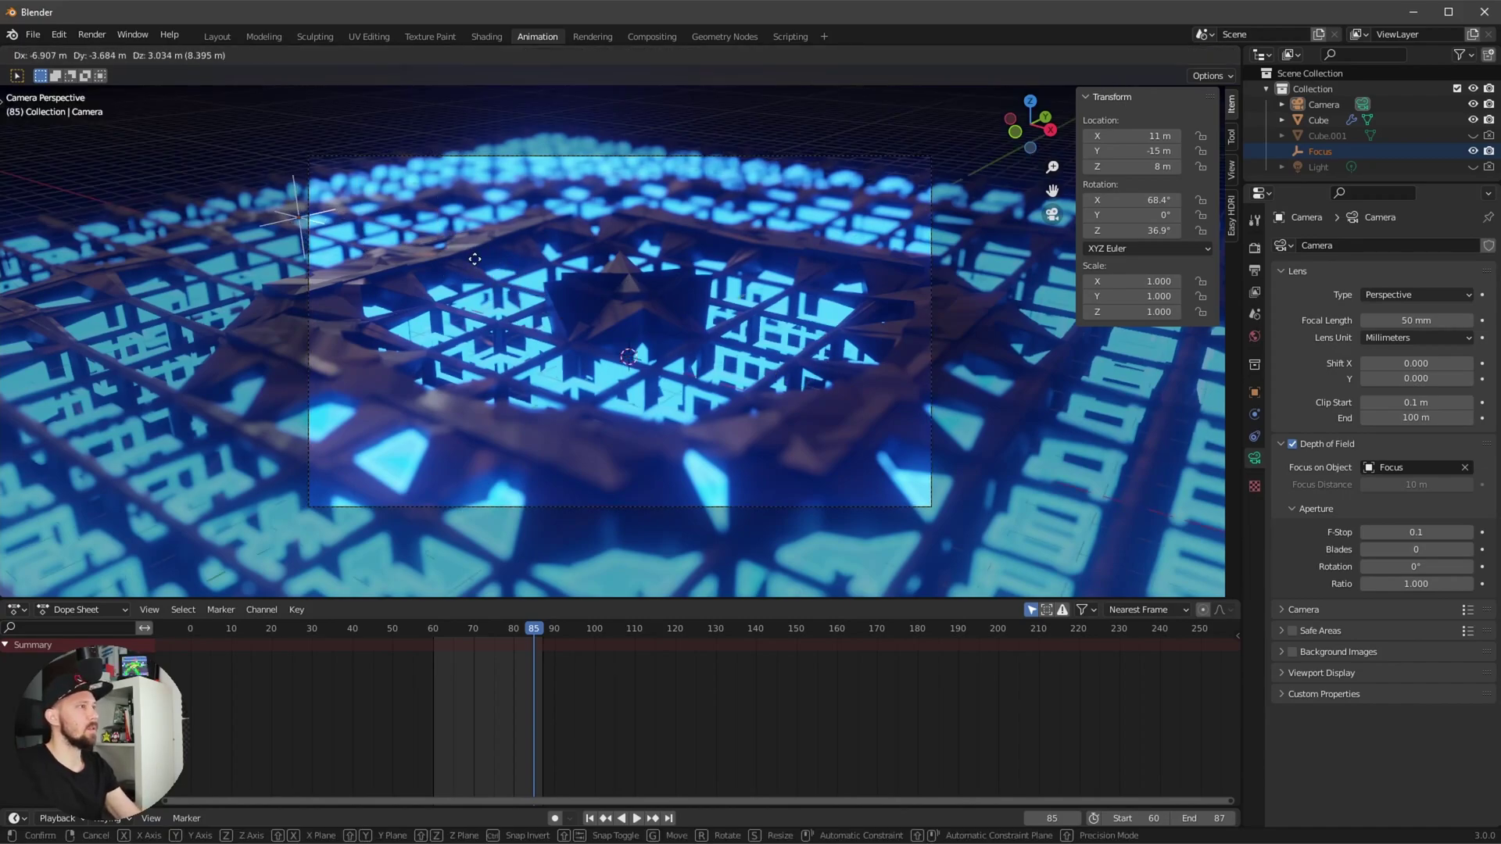
pyautogui.click(814, 398)
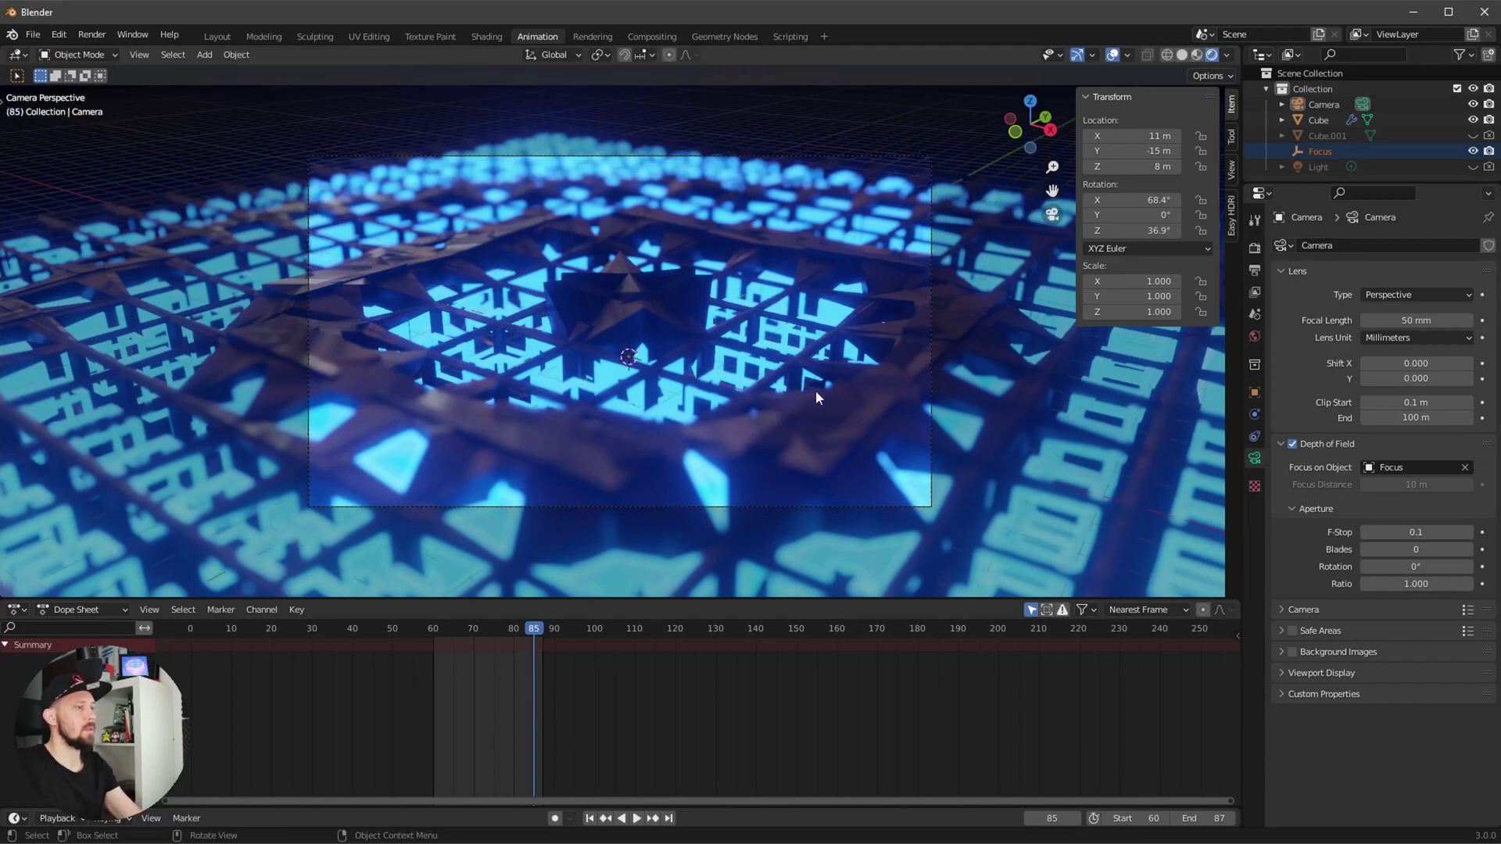
# Select the Focus empty and try to move it along the global Z axis.
pyautogui.click(1316, 151)
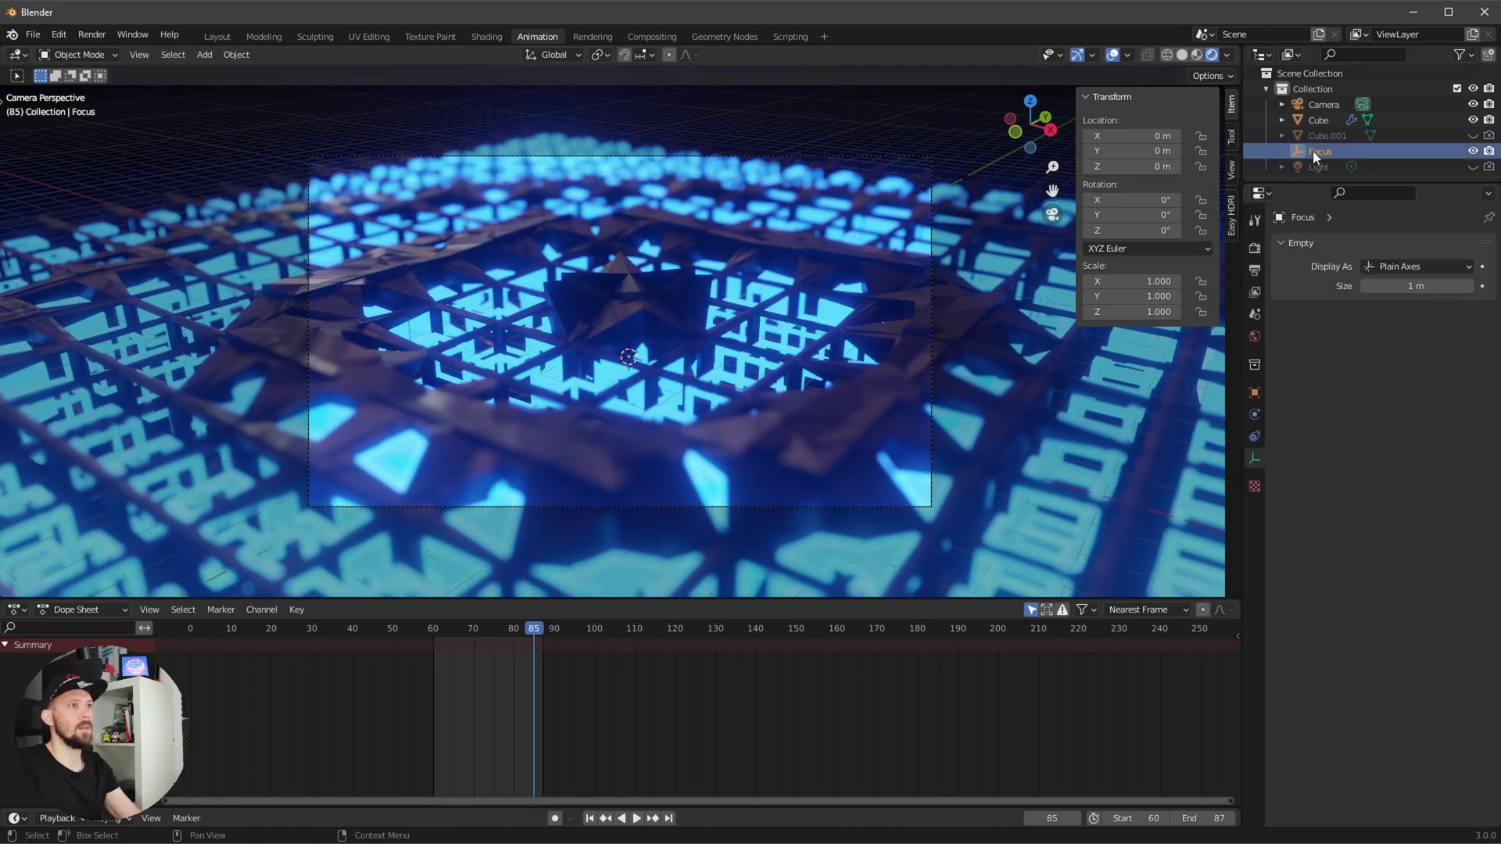
pyautogui.press('g')
pyautogui.press('z')
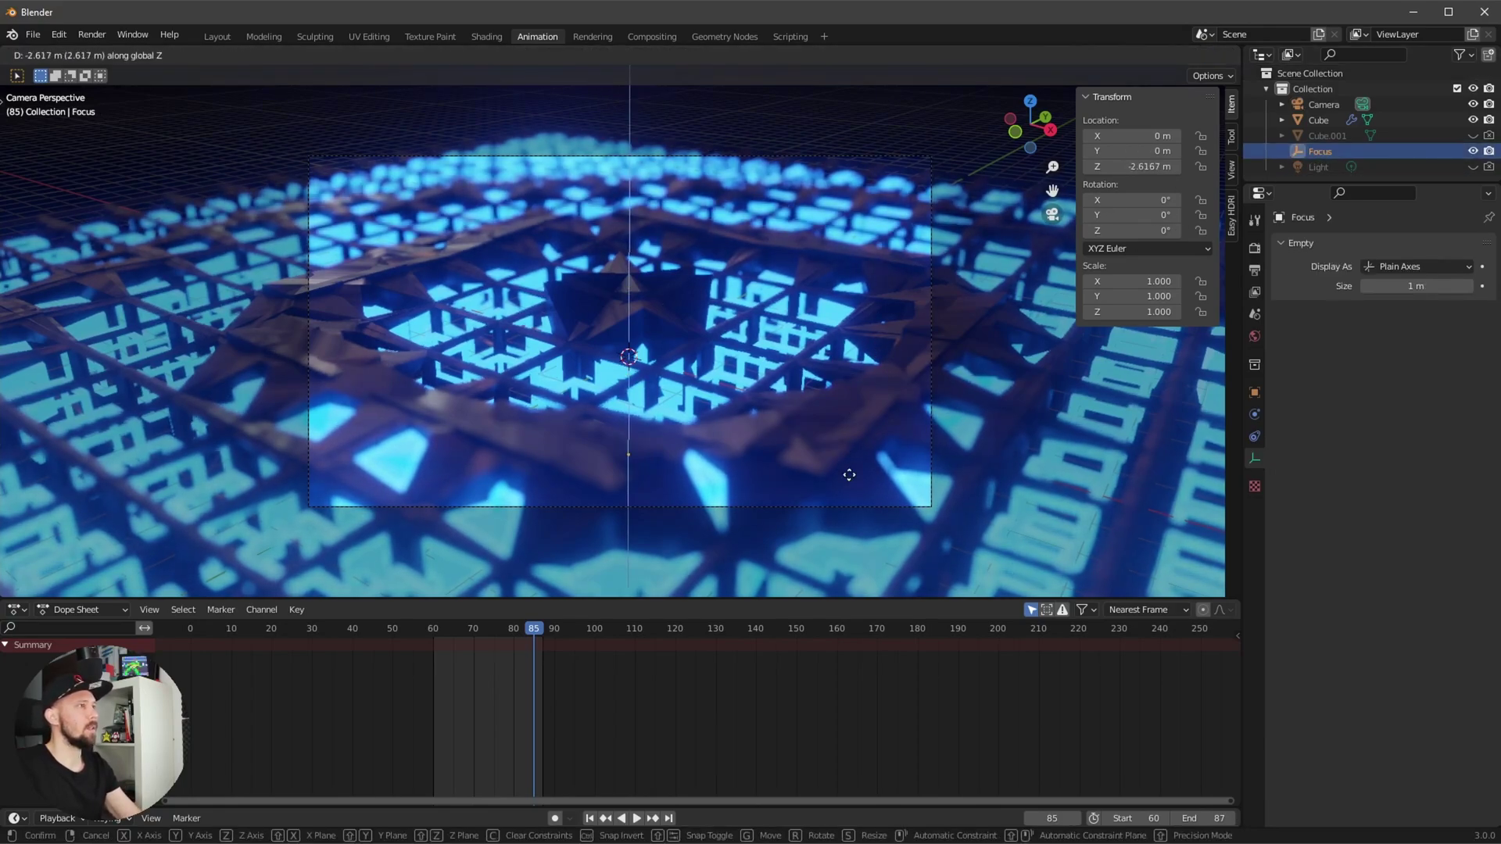
pyautogui.press('Escape')
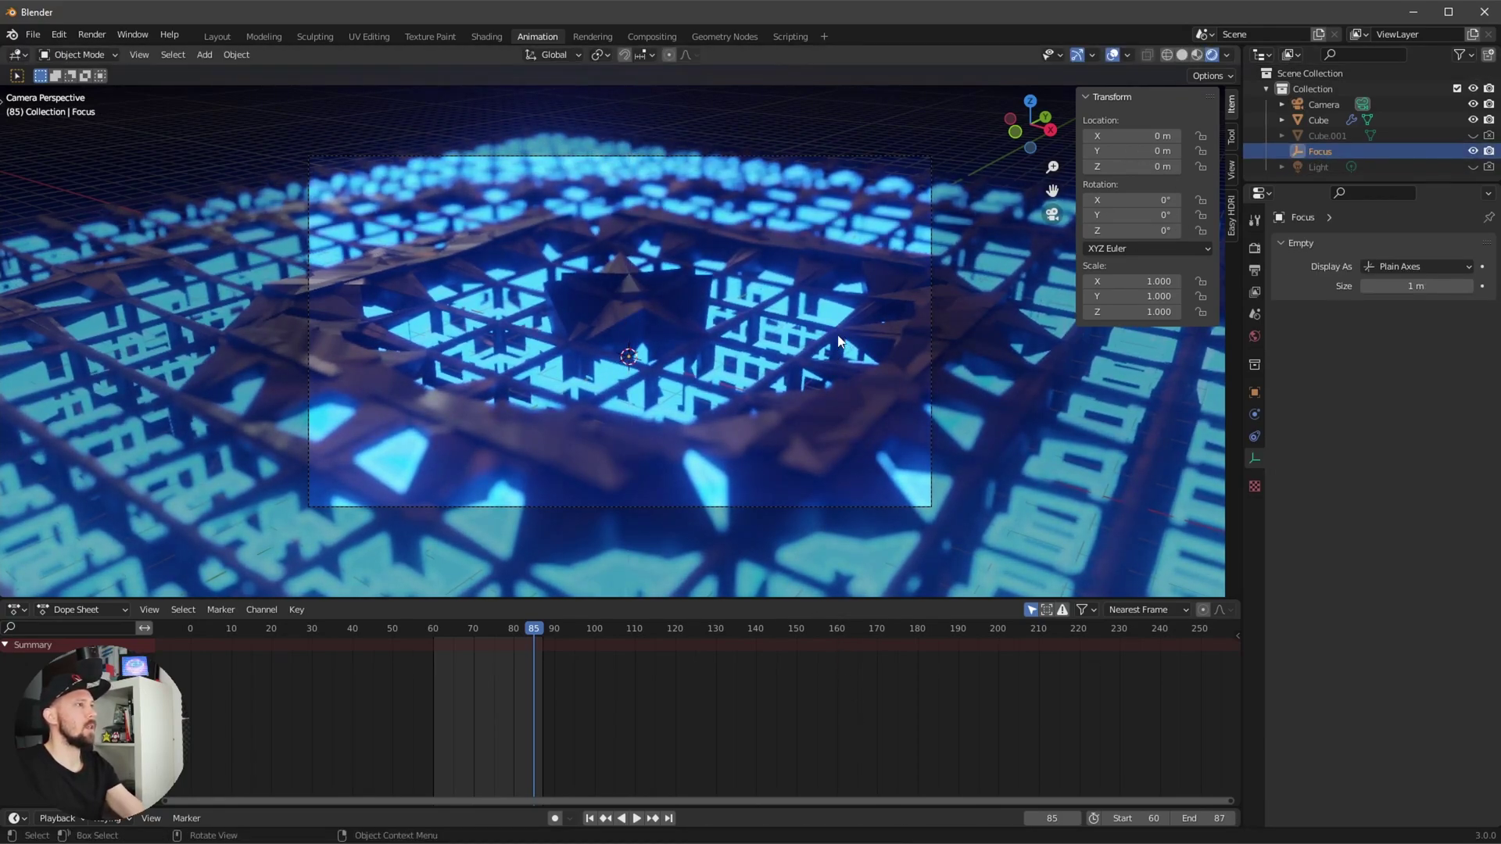
# Hide the viewport overlays and play the animation to preview the wave through the camera.
pyautogui.click(1113, 54)
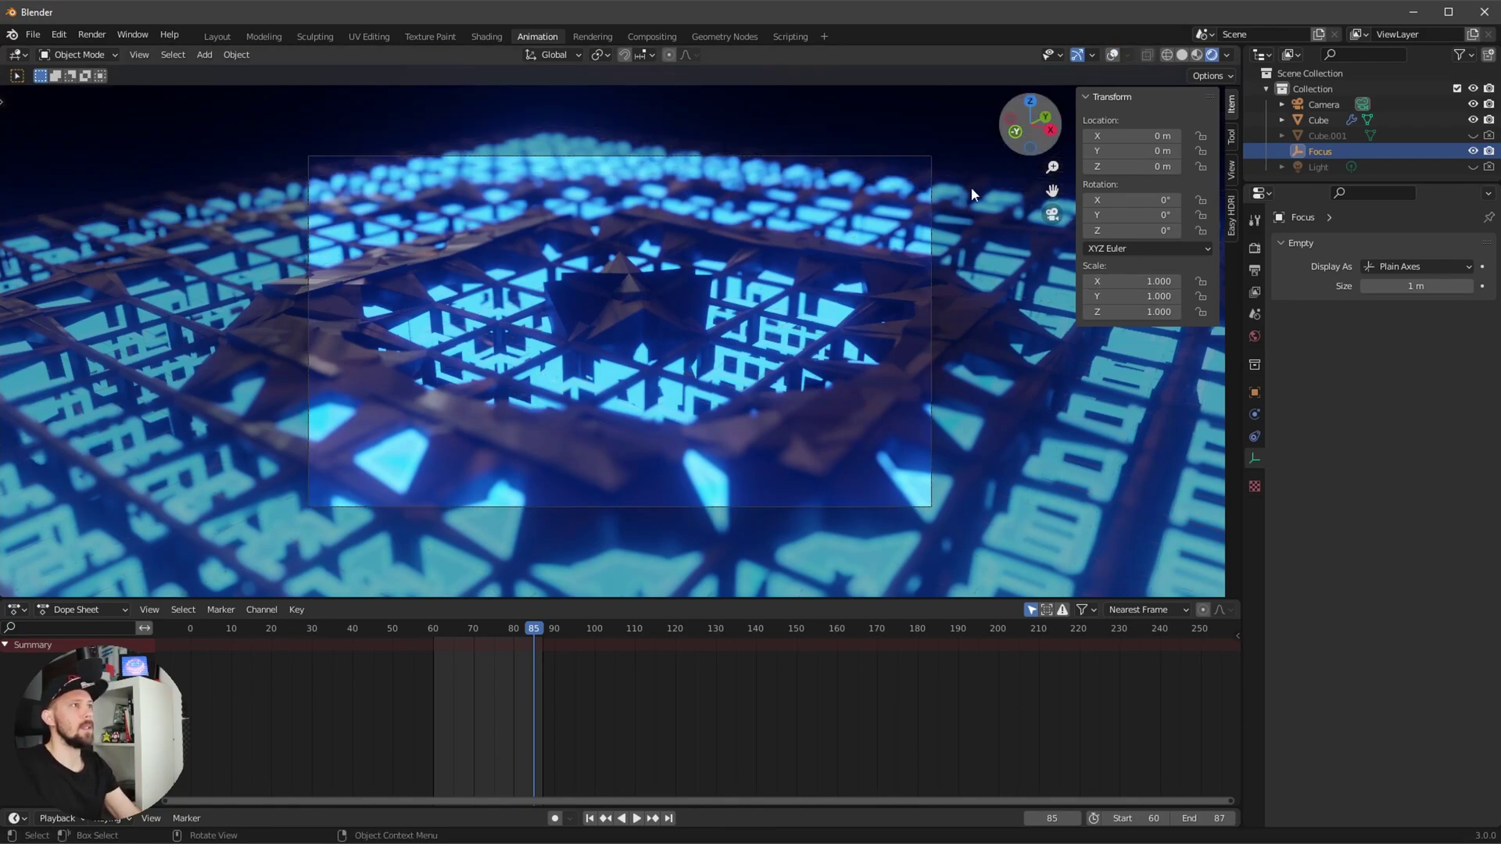
pyautogui.press('space')
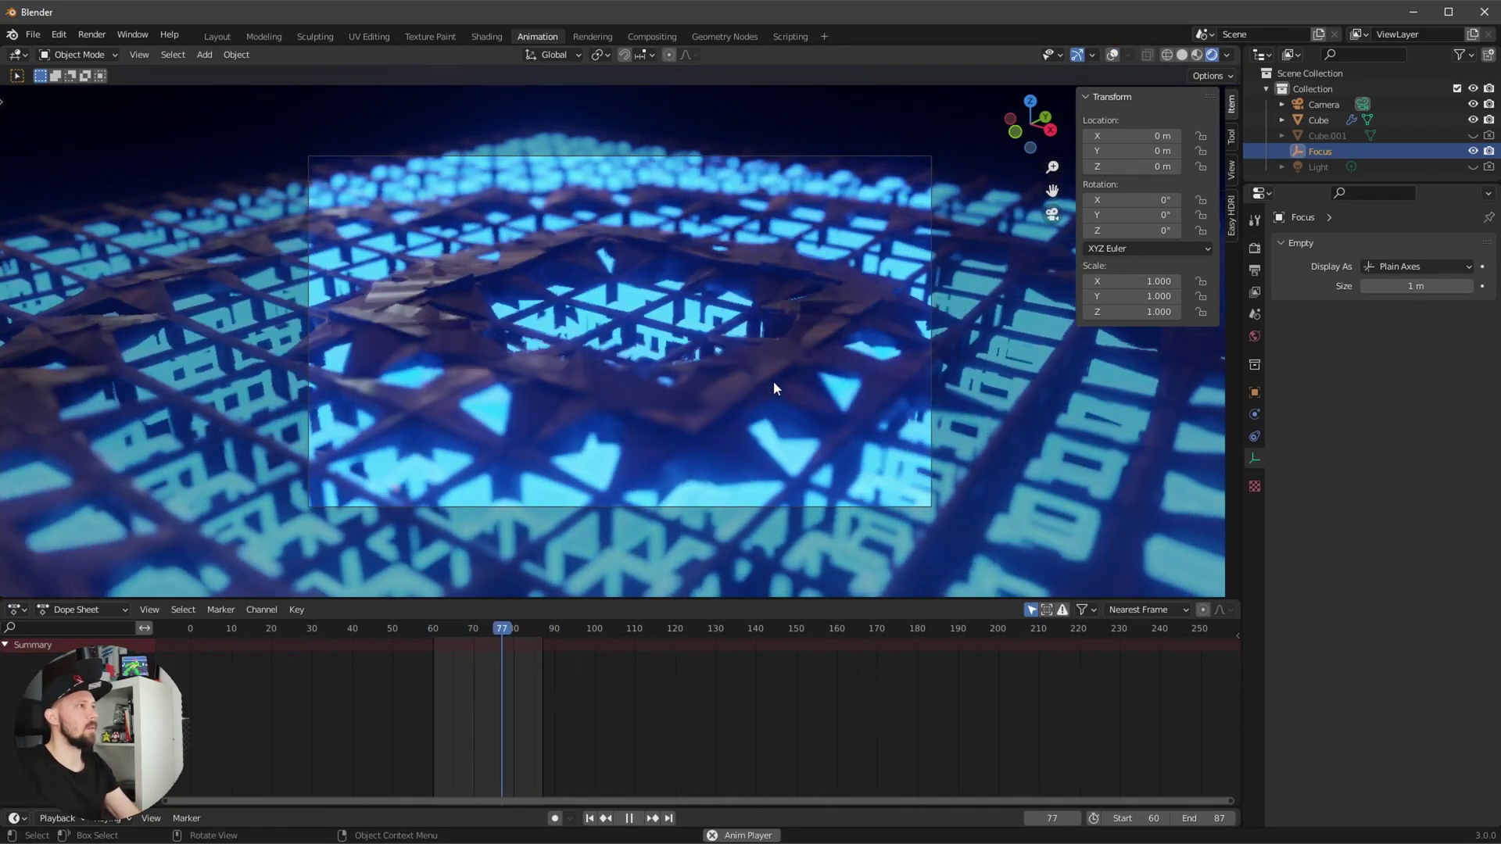